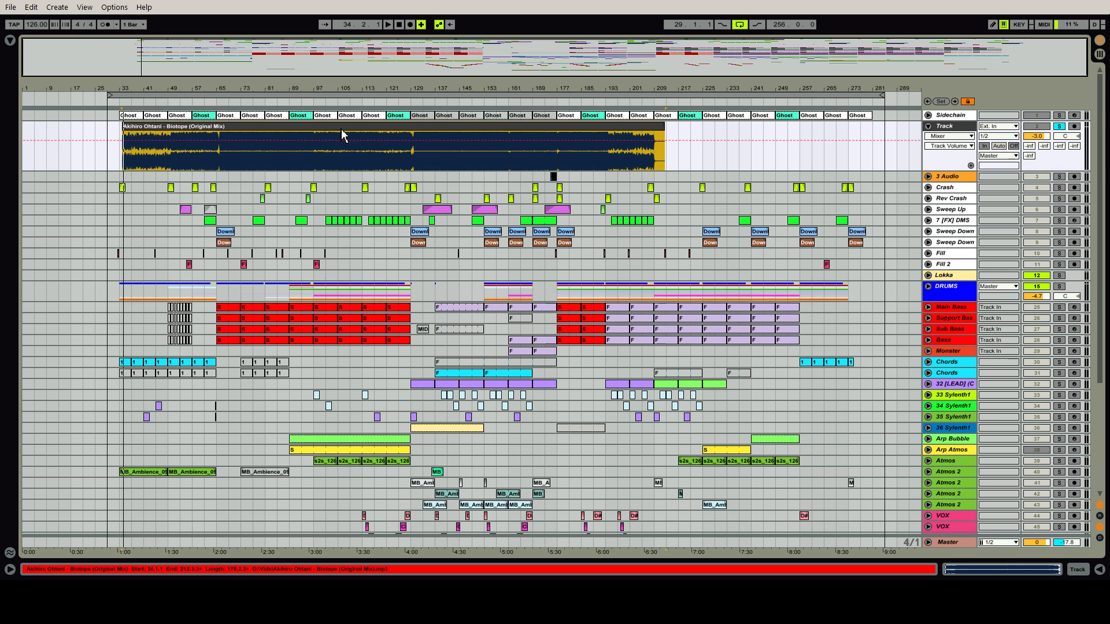
Play the soloed reference track and audition it at successive points from its start through about bar 126
key("space")
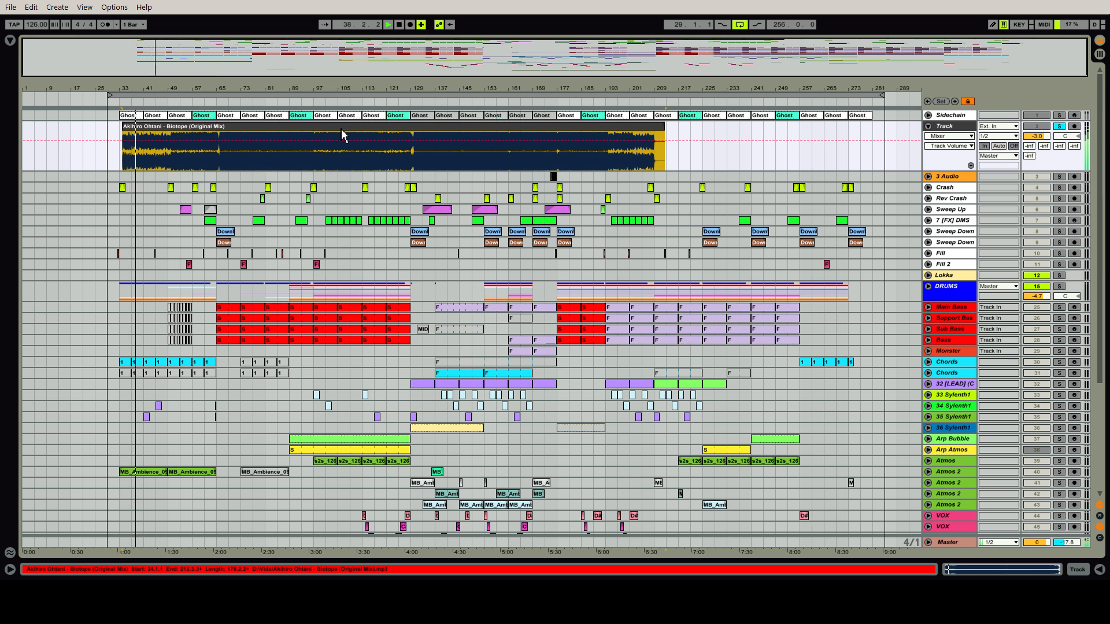
left_click(165, 103)
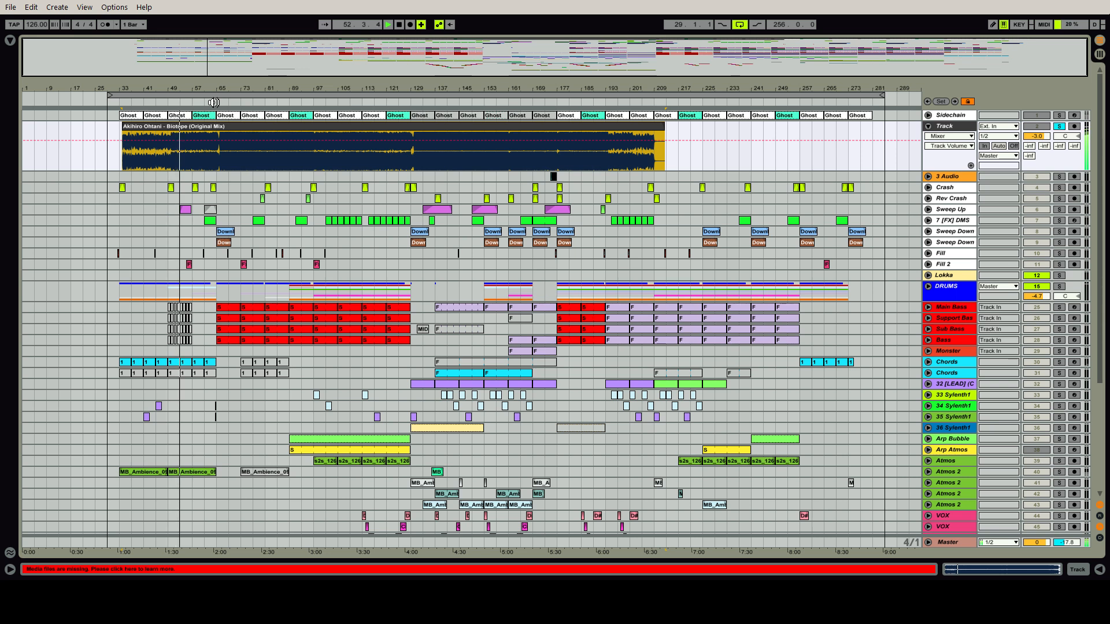
left_click(214, 102)
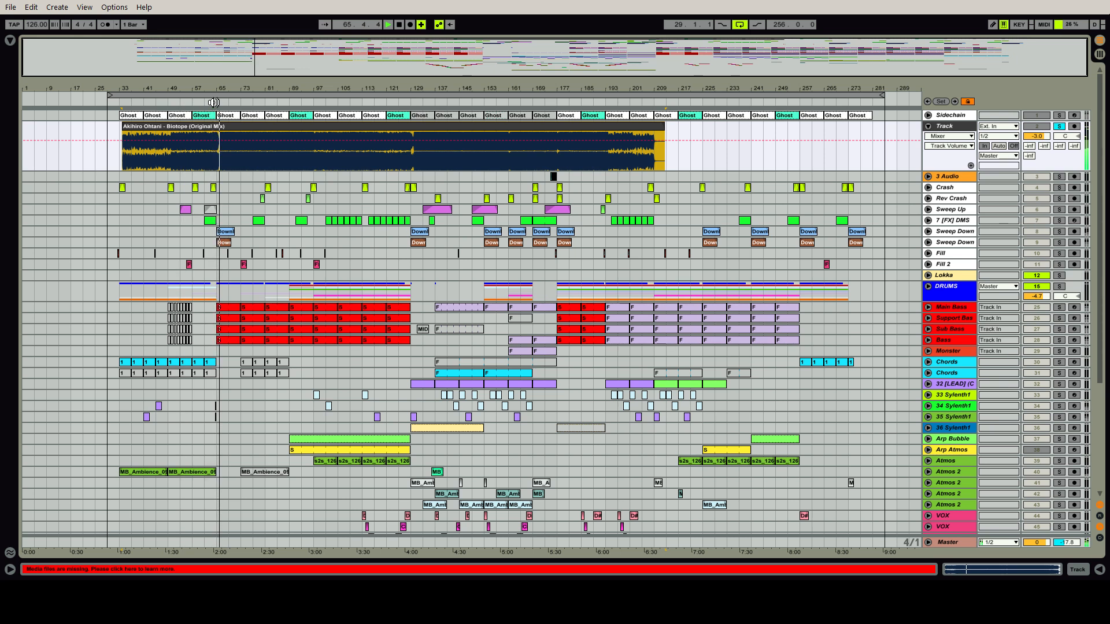
left_click(312, 104)
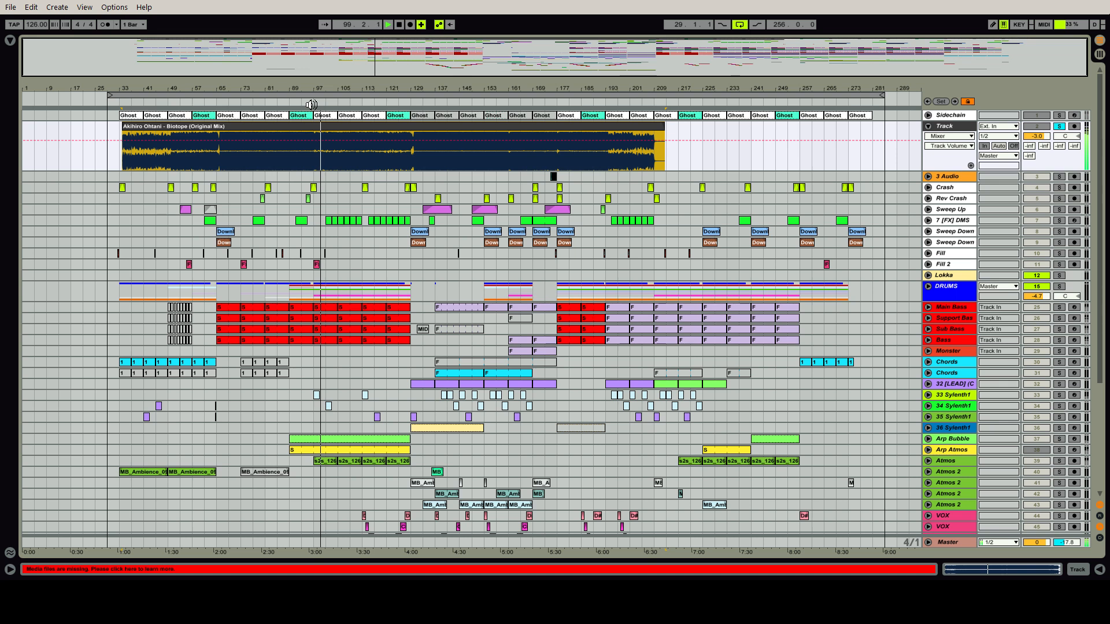
left_click(403, 102)
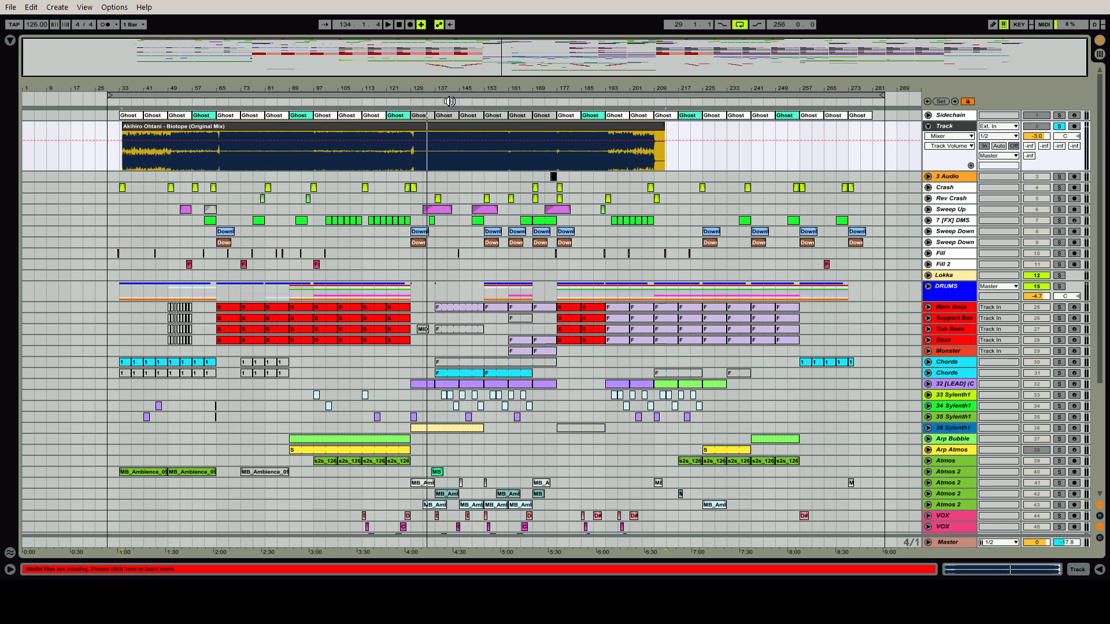
View the notes of the Support Bass MIDI clip at bar 193 and hide the clip view again
double_click(613, 320)
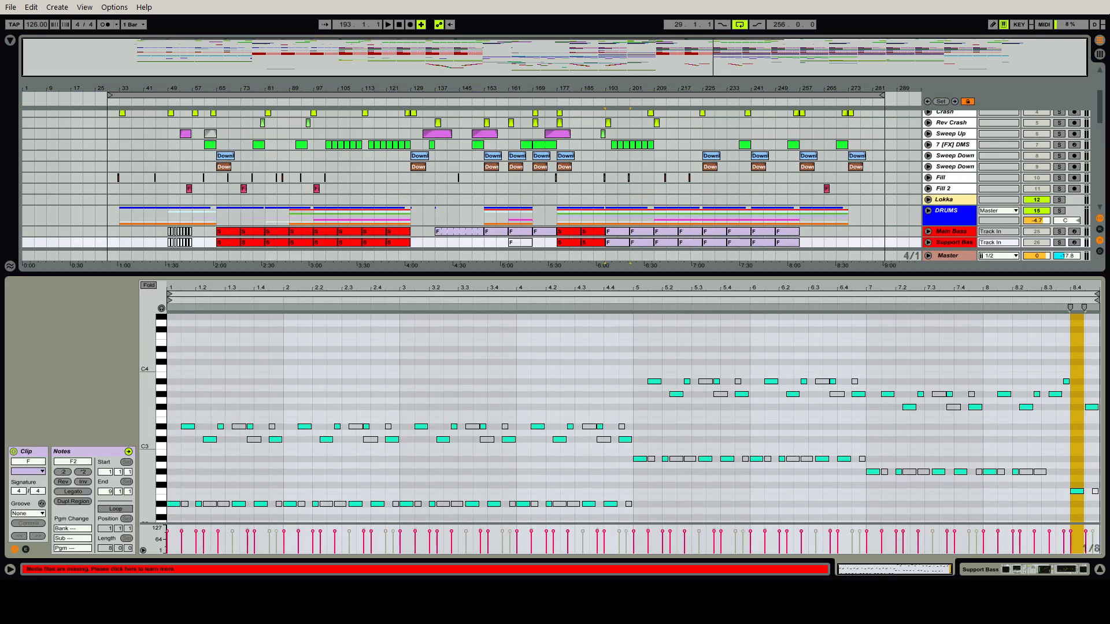
left_click(1100, 571)
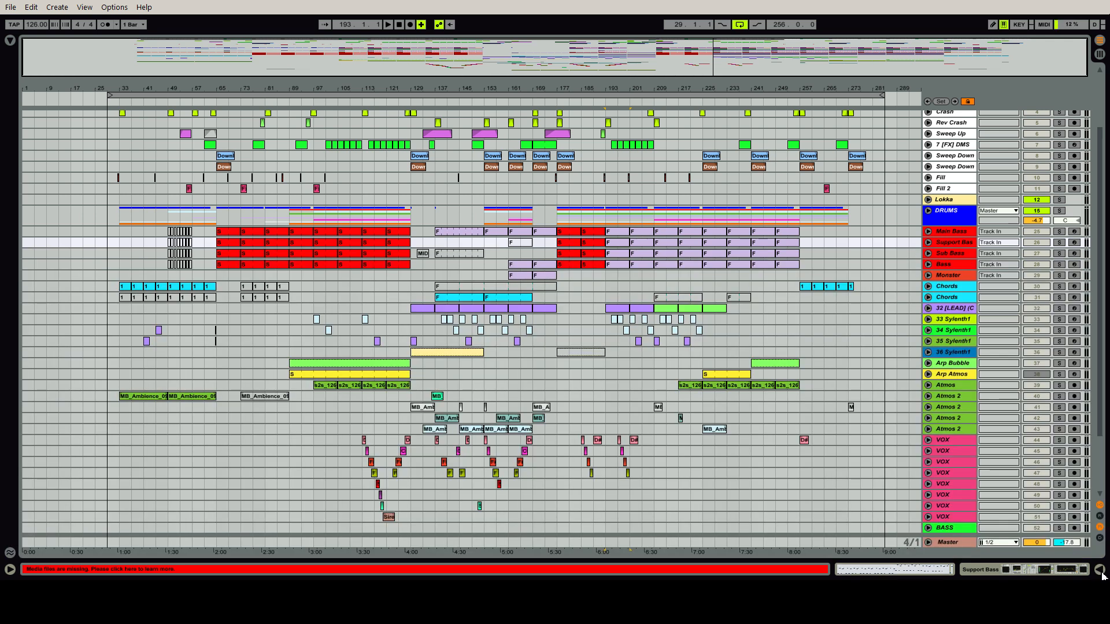
scroll(1103, 427, "up", 5)
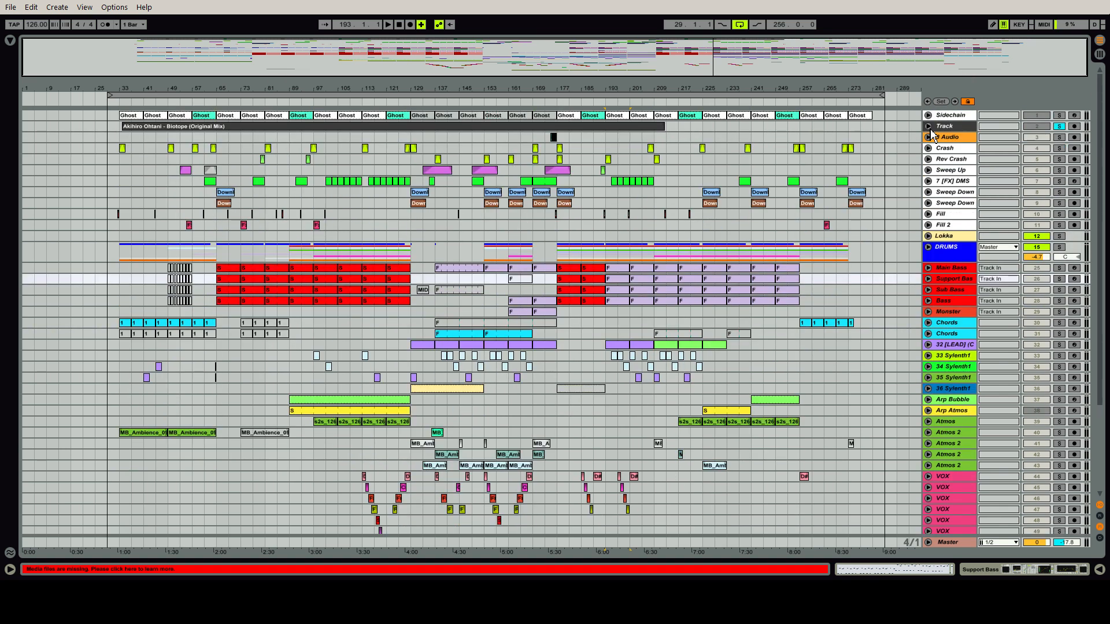
Fold and unsolo the reference track, and play the full arrangement from bar 61
left_click(929, 127)
left_click(1060, 127)
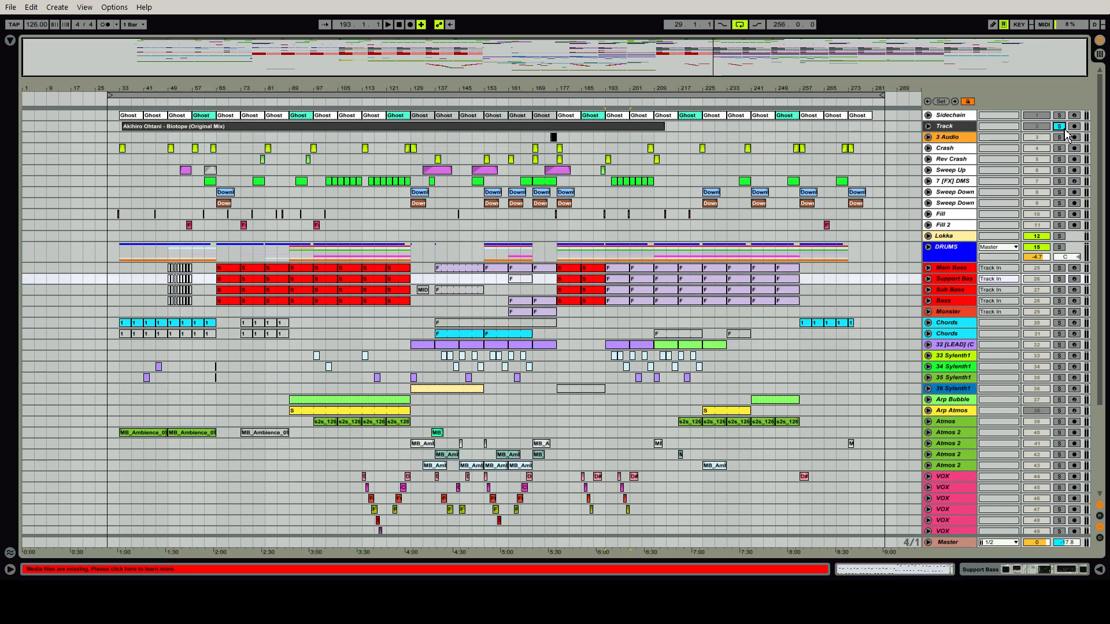
left_click(206, 269)
key("space")
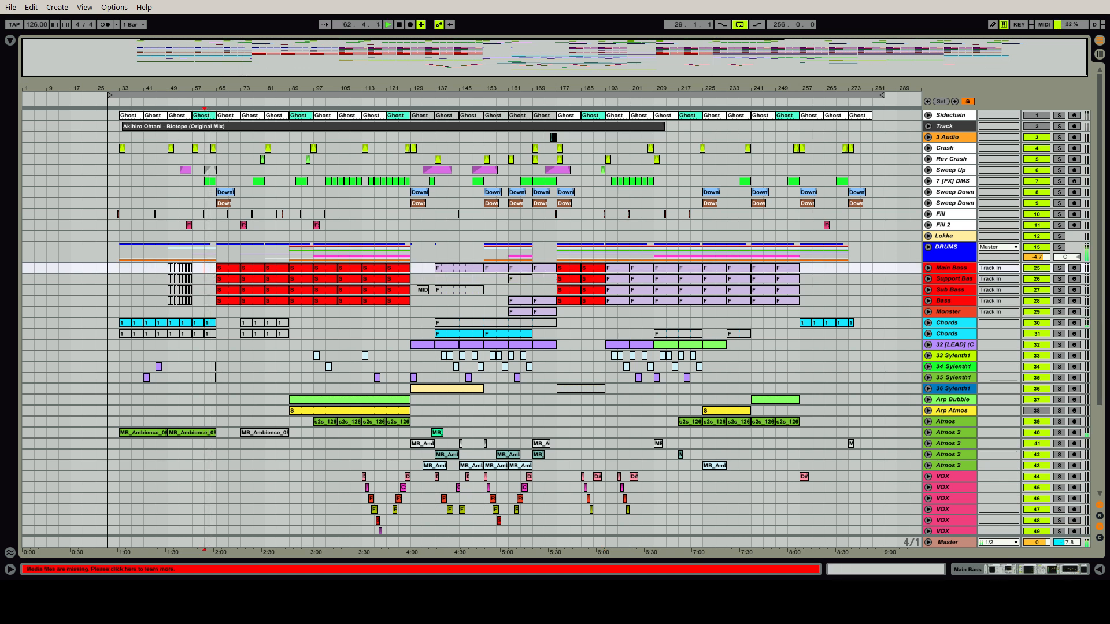
Toggle the Vintage Mastering rack on the Master track and hide its device chain
left_click(966, 546)
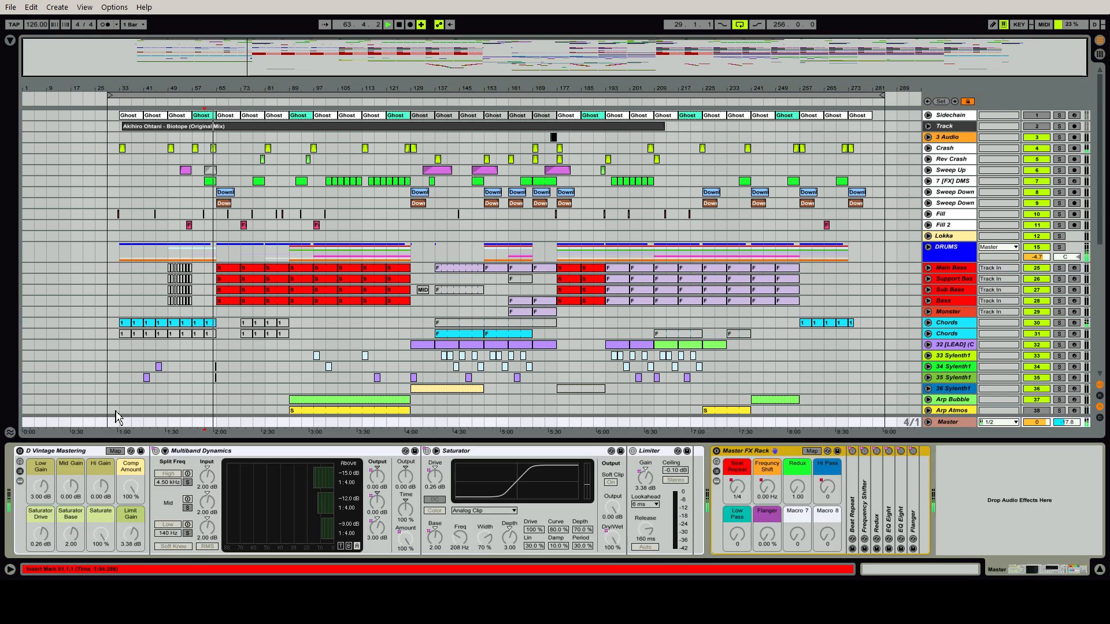
left_click(21, 453)
key("ctrl+alt+l")
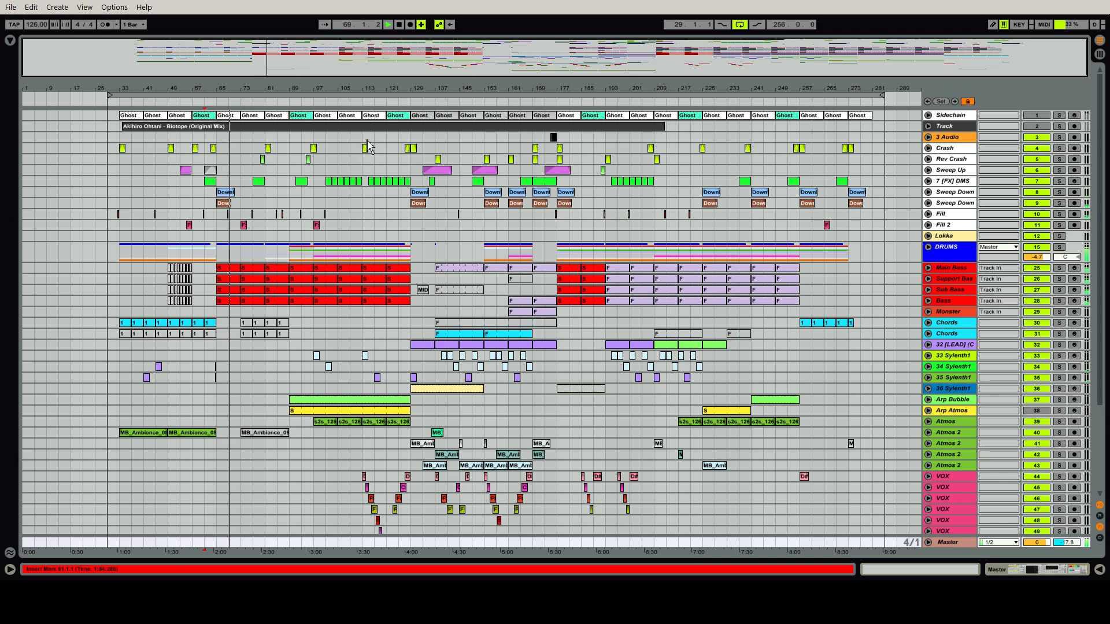
Audition the full arrangement from about bar 121, bar 153 and bar 169
left_click(389, 106)
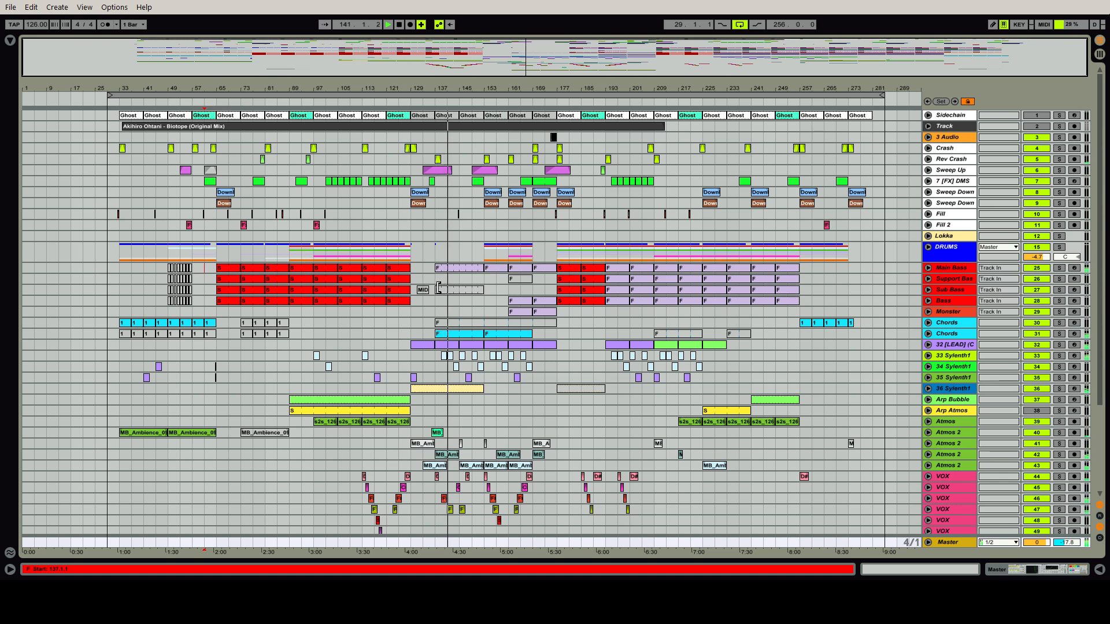
left_click(487, 104)
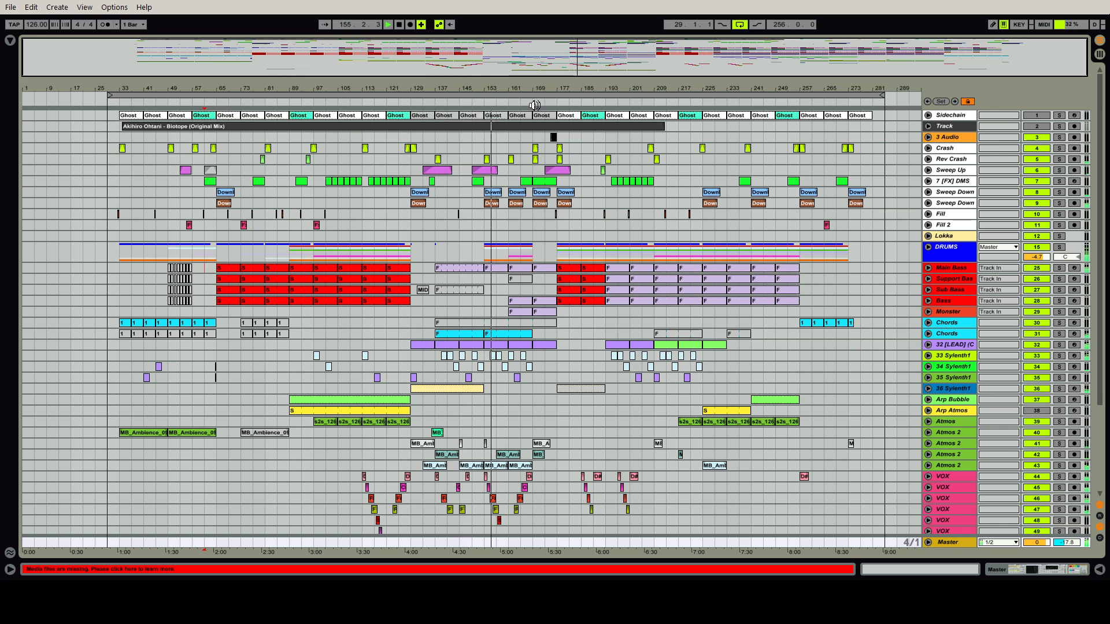
left_click(534, 106)
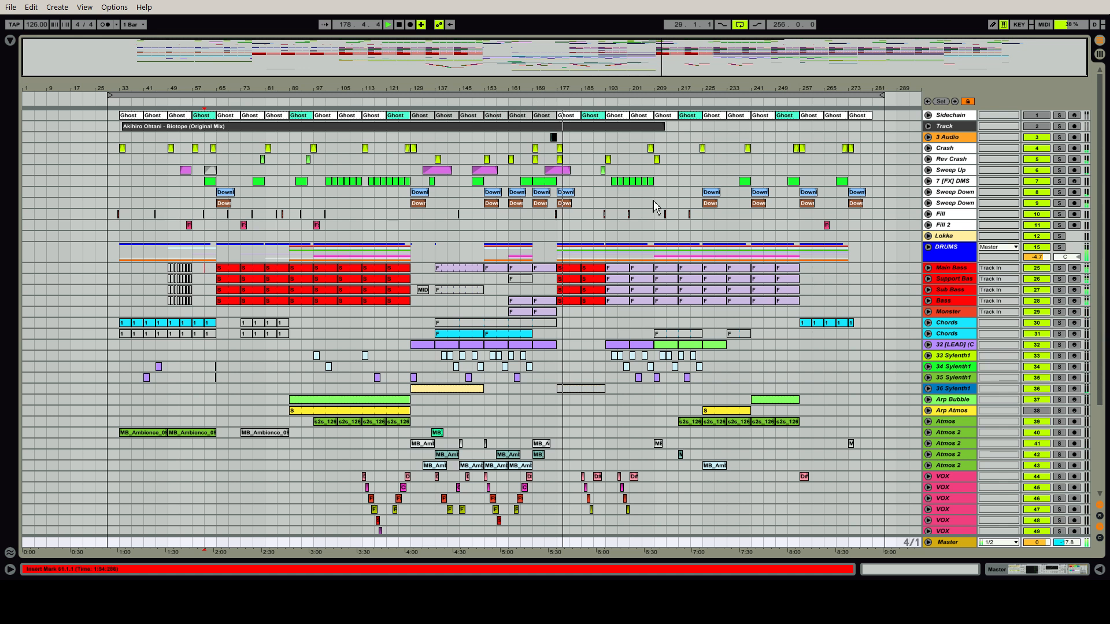
Unfold the DRUMS group and loop the eight bars of the Perc Snare clip at bar 209
left_click(617, 271)
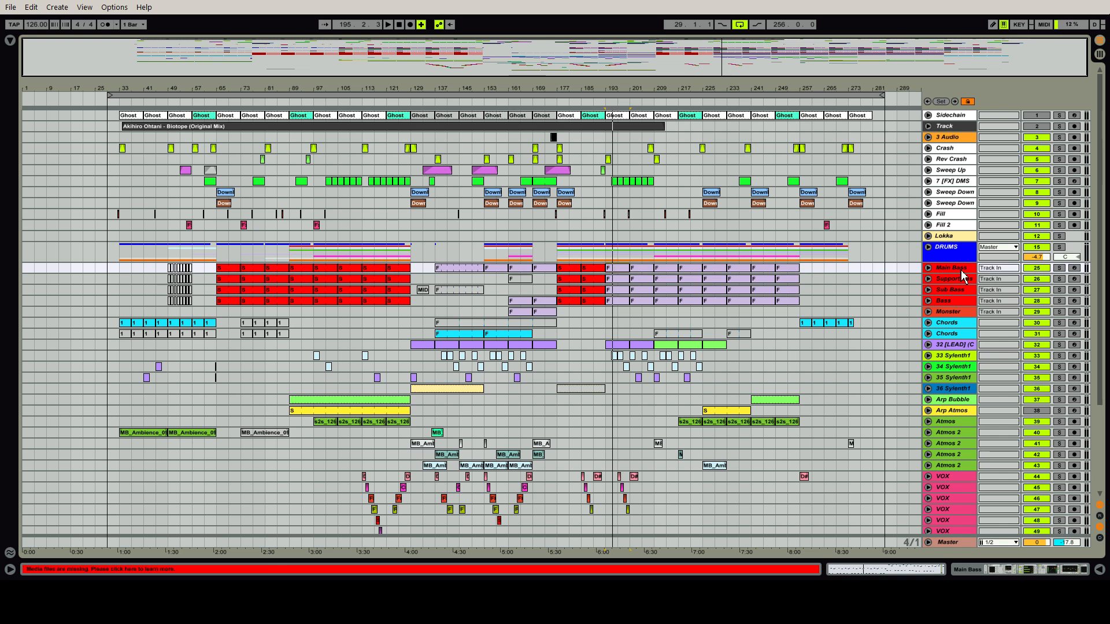
left_click(943, 253)
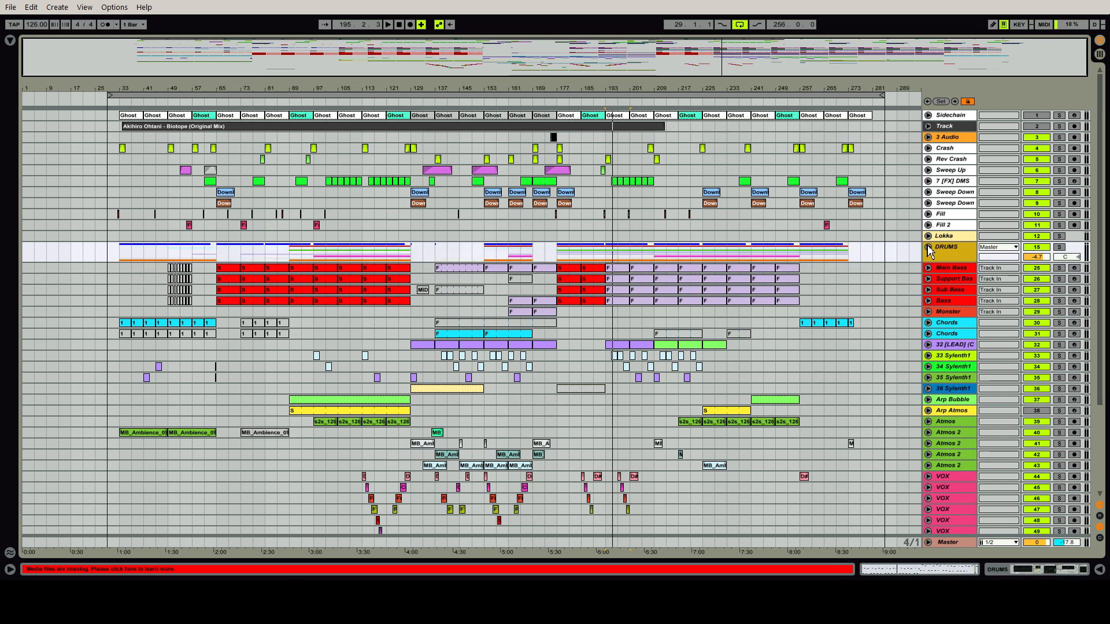
left_click(927, 248)
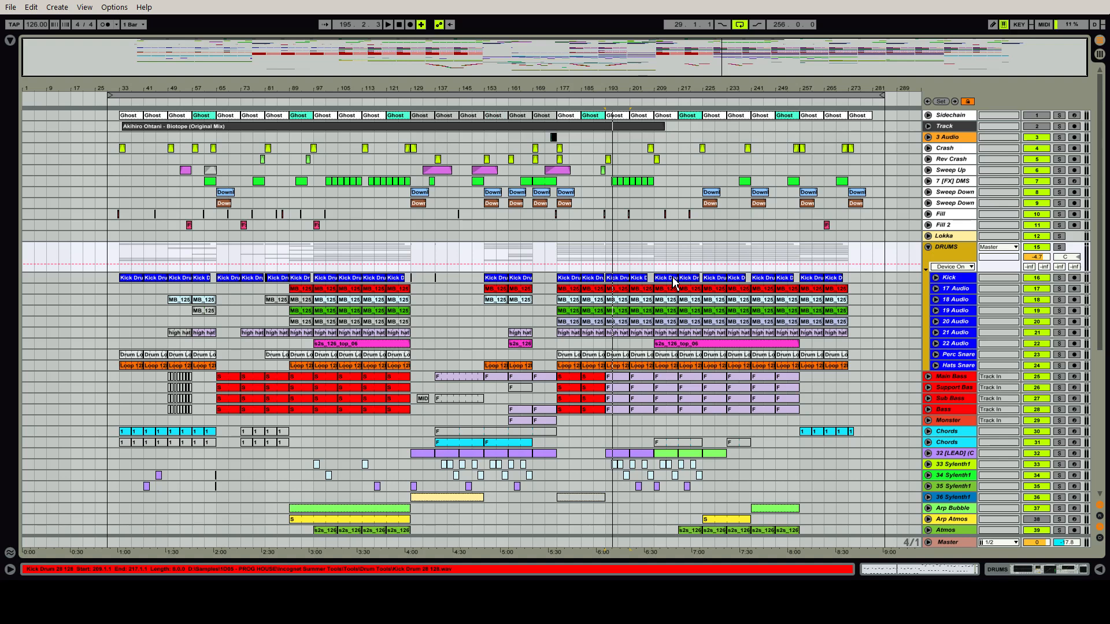
left_click(672, 357)
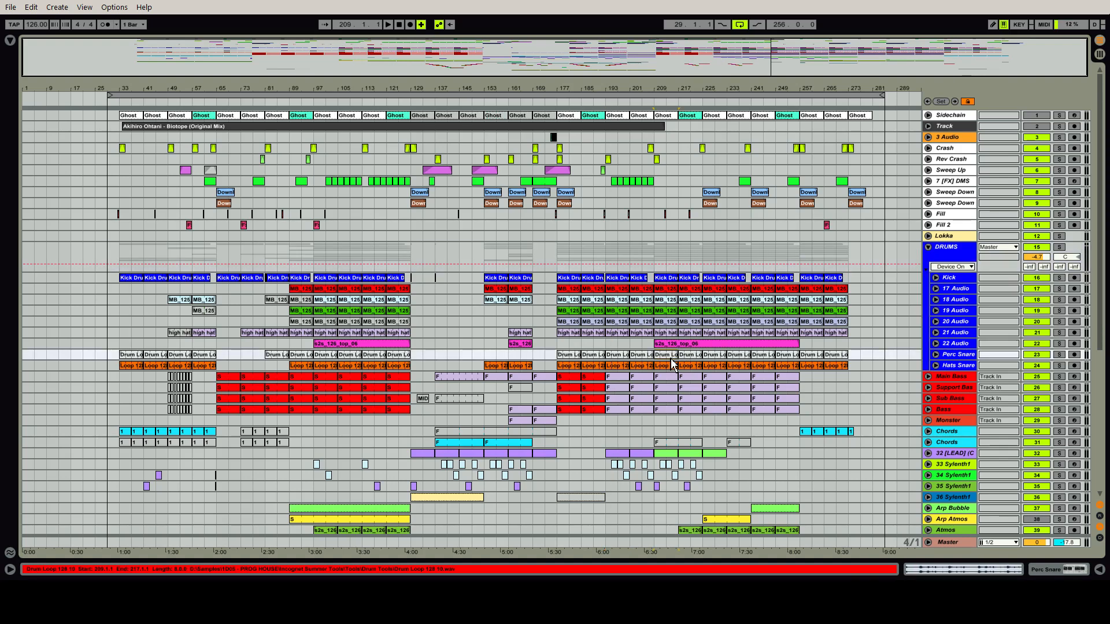
key("ctrl+l")
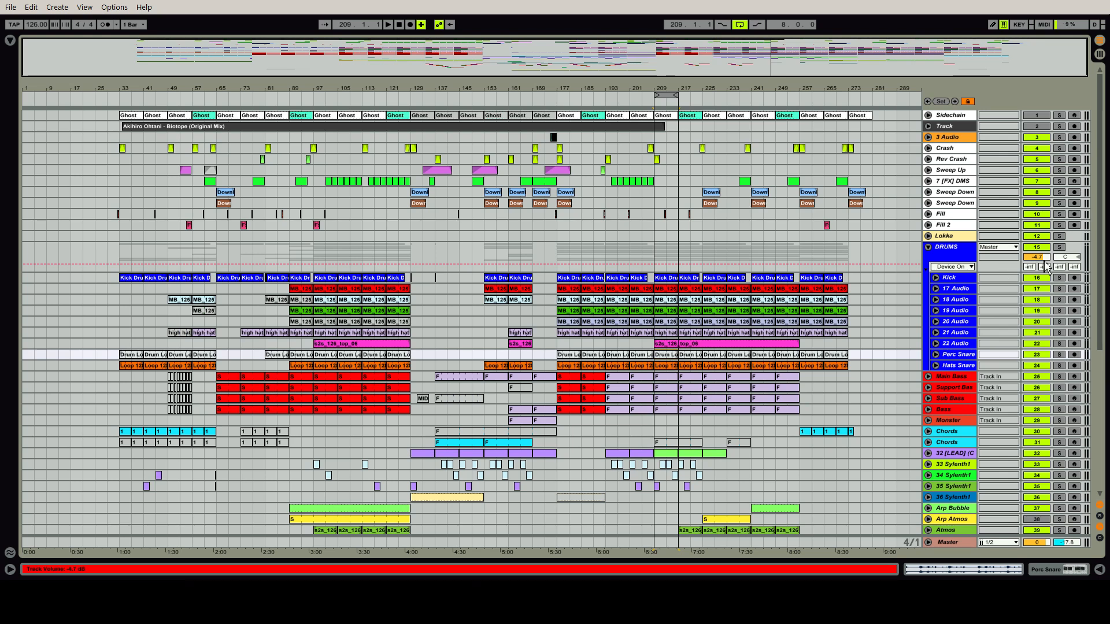
Solo the DRUMS group, switch the solo to the Kick track, and play the kick from bar 209
left_click(1061, 248)
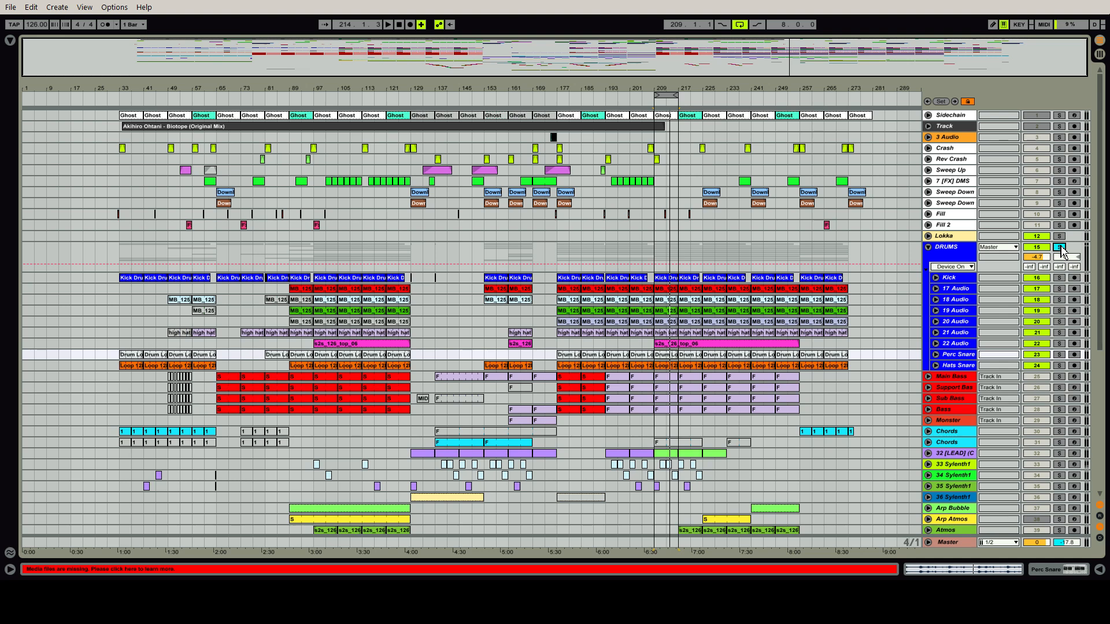
left_click(1059, 278)
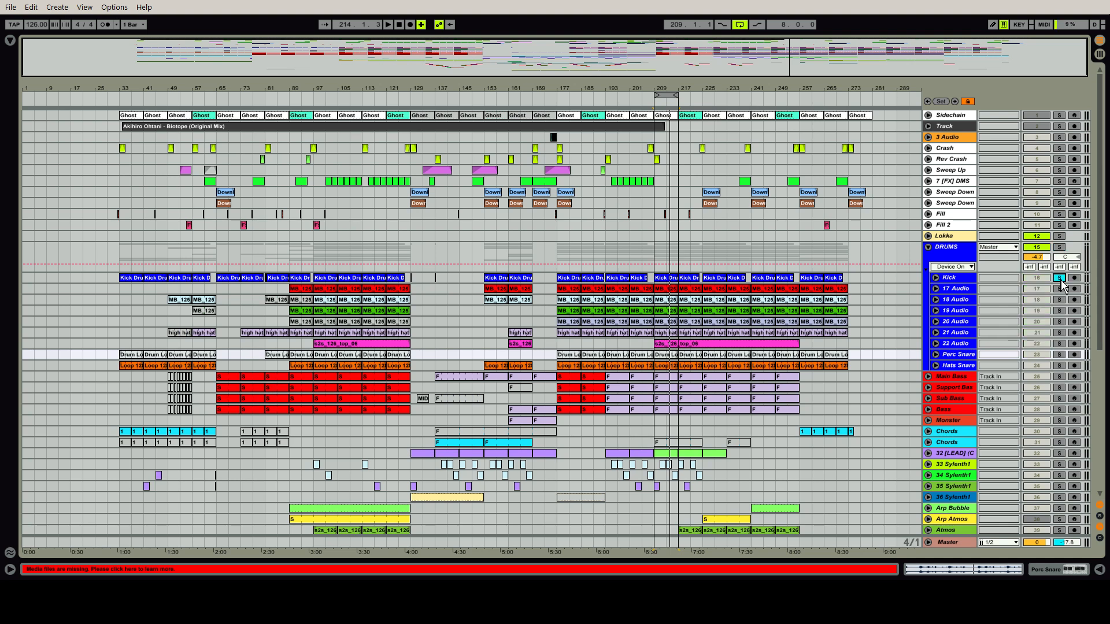
left_click(952, 280)
left_click(664, 278)
key("space")
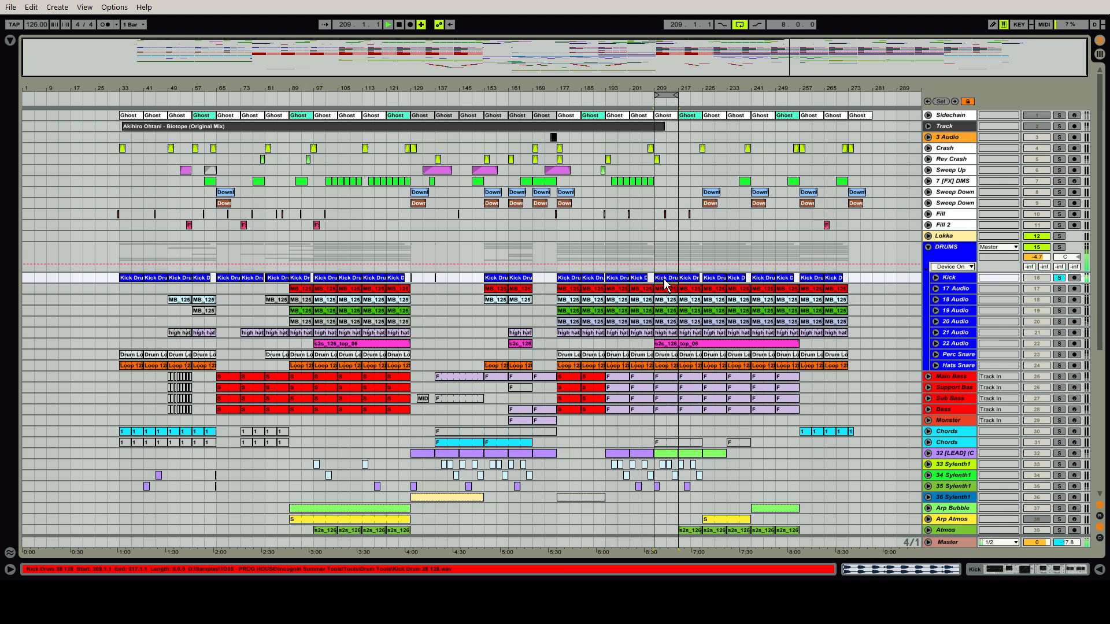
Inspect the waveform of the Kick clip at bar 209 and look through the Kick track's device chain
double_click(664, 284)
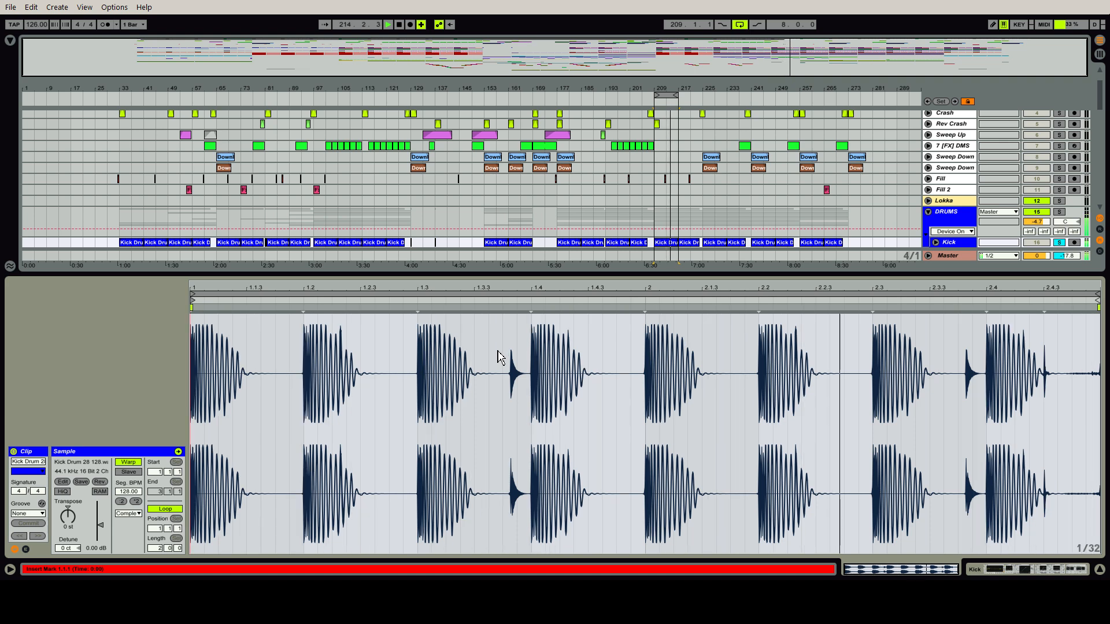
key("ctrl+alt+l")
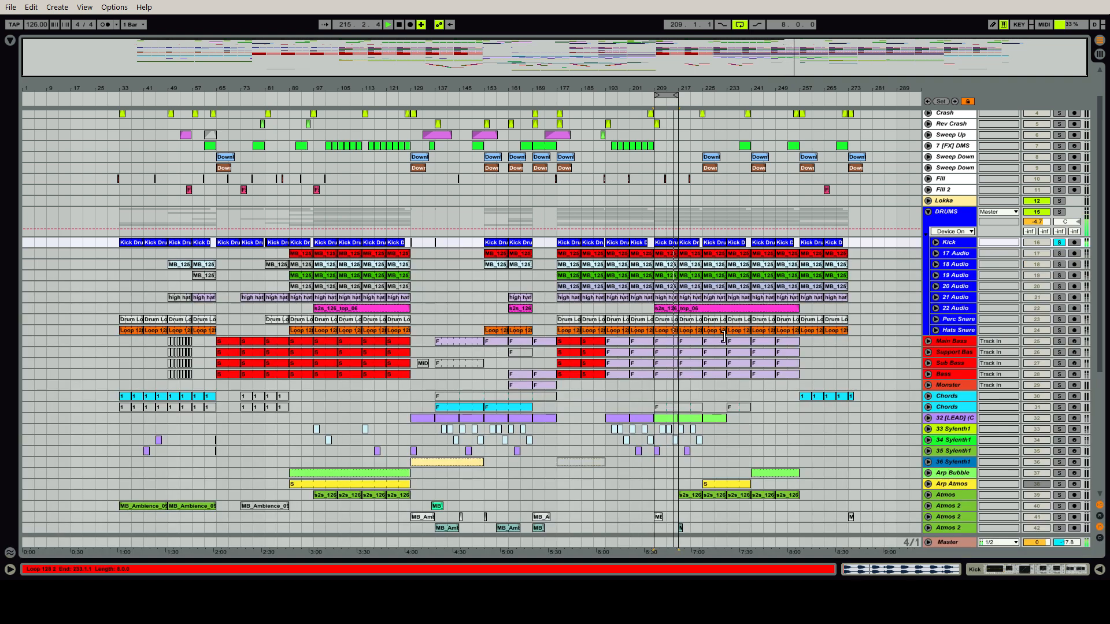
double_click(963, 248)
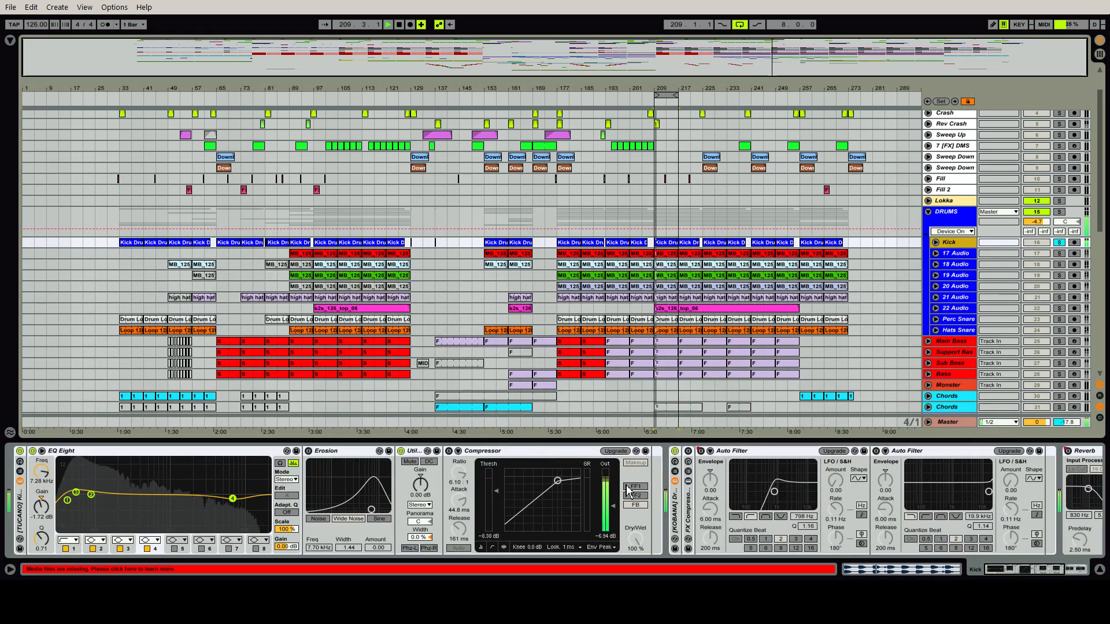
left_click_drag(1000, 573, 1023, 572)
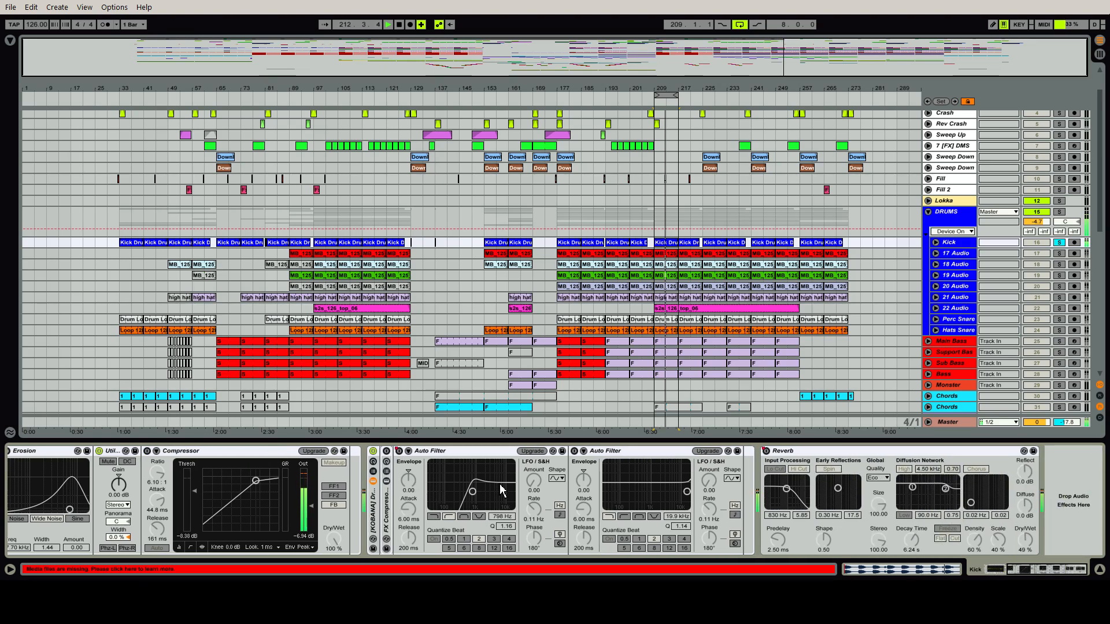
Unfold the Kick track to show its automation lanes and play the kick from bar 153
left_click(936, 243)
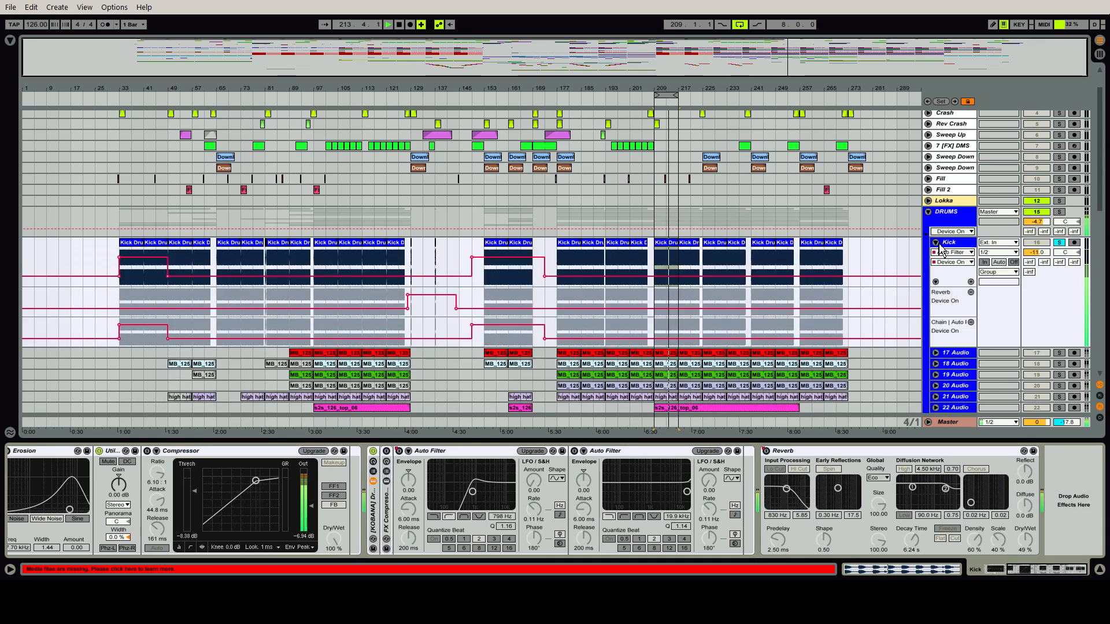
left_click(499, 245)
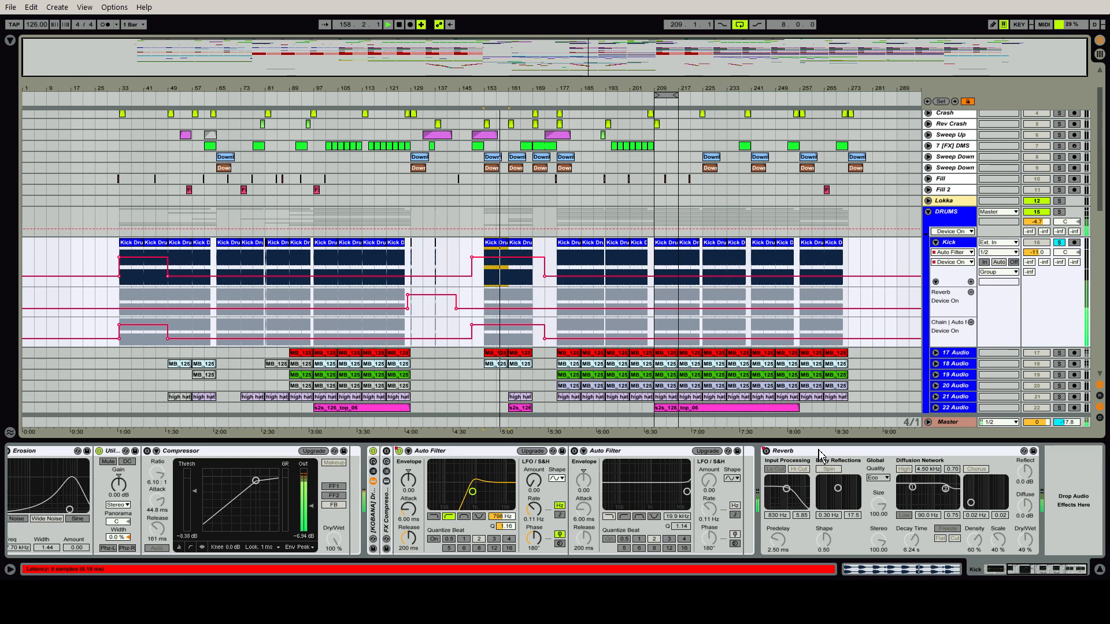
Display the Reverb's Device On automation on the Kick track and play the reverberated kick hit at bar 129
left_click(963, 255)
left_click(890, 399)
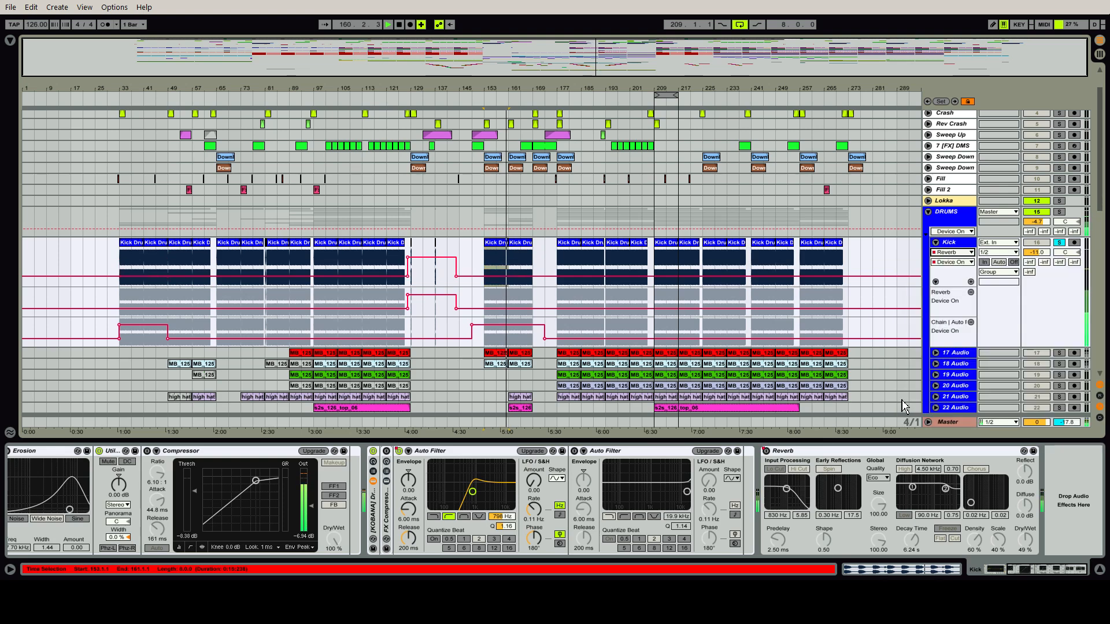
left_click_drag(457, 61, 475, 175)
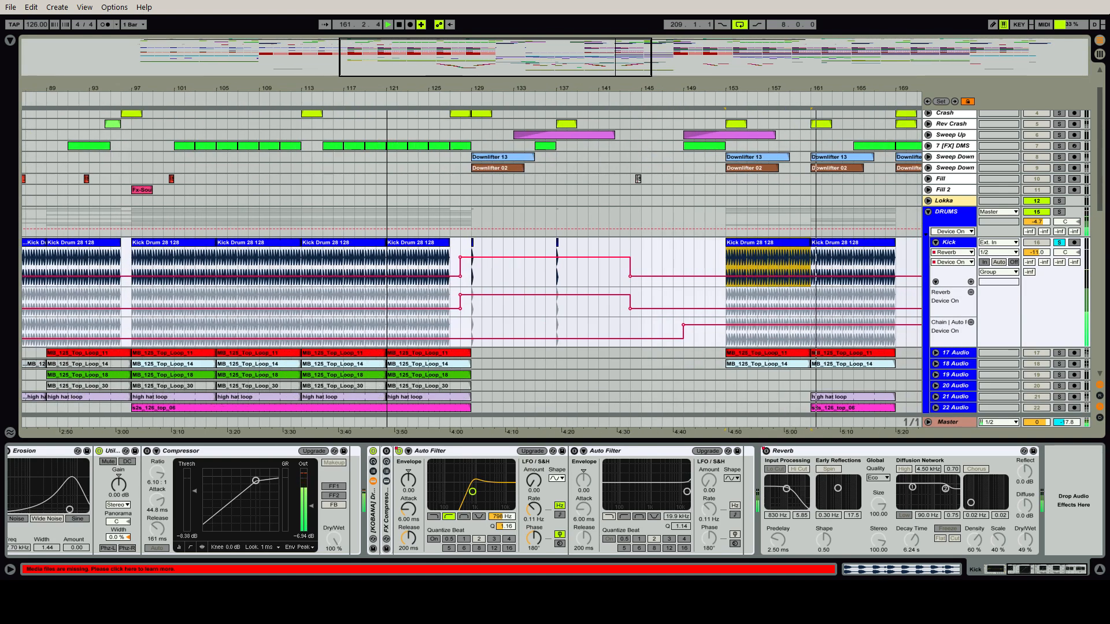
left_click(473, 247)
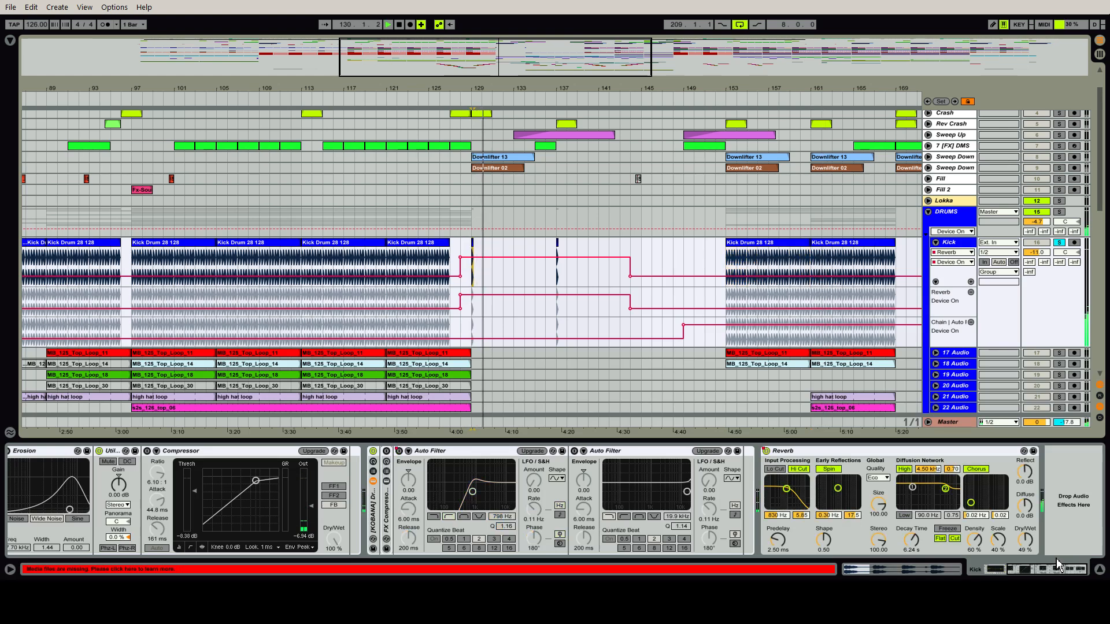
Review the Utility and EQ Eight devices at the start of the Kick chain and play the kick from bar 153
left_click_drag(1043, 570, 1010, 575)
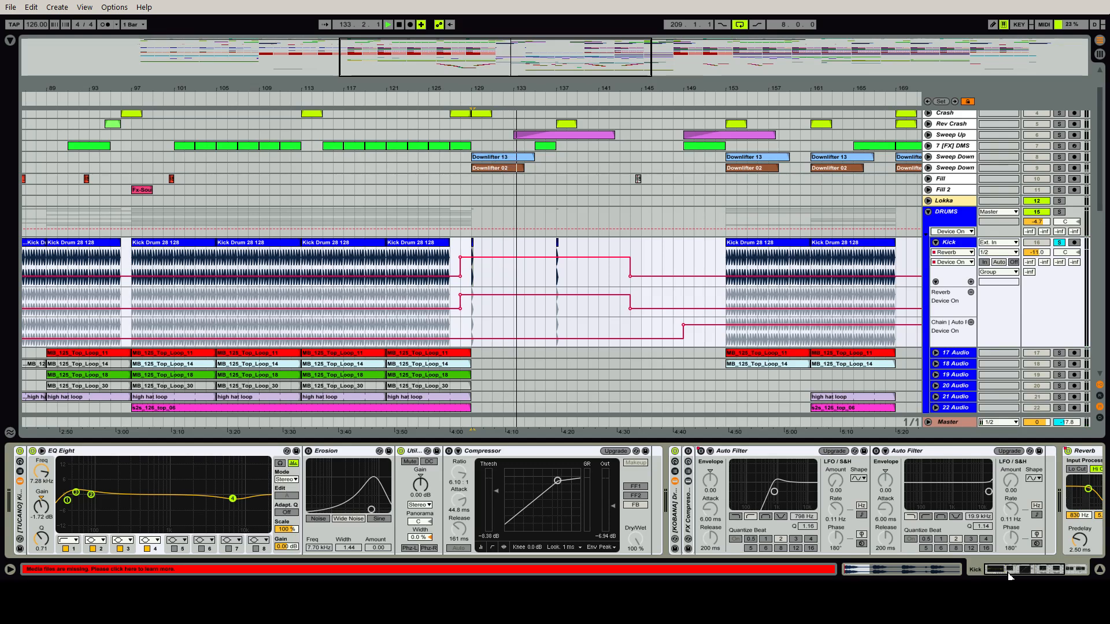
left_click(418, 453)
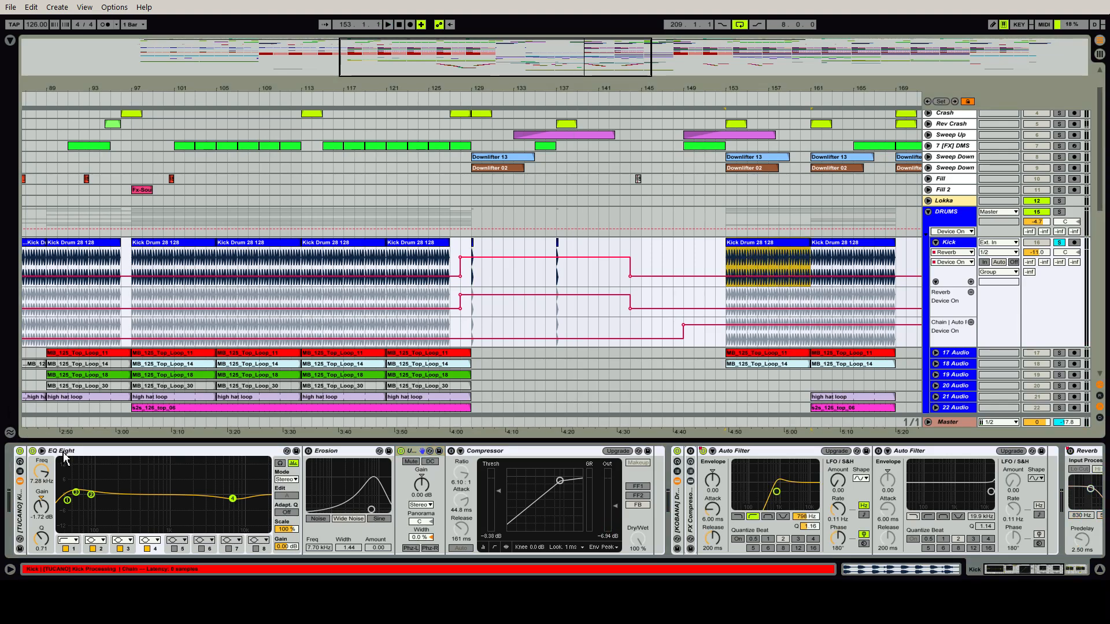
left_click(64, 451)
key("space")
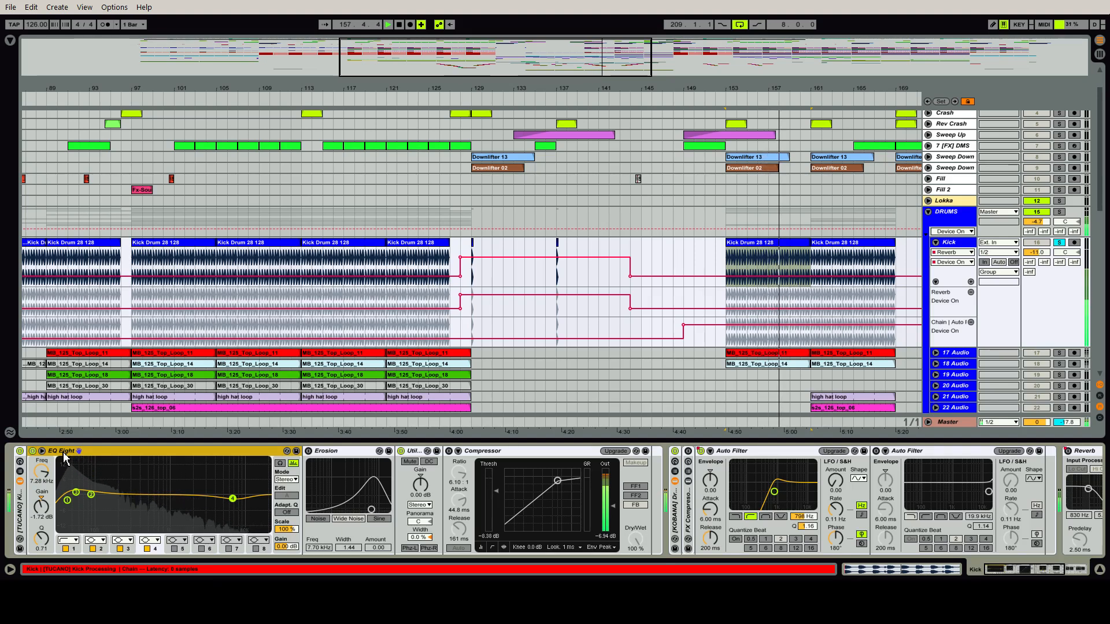
Show the browser and narrow it to leave more room for the arrangement
left_click(10, 41)
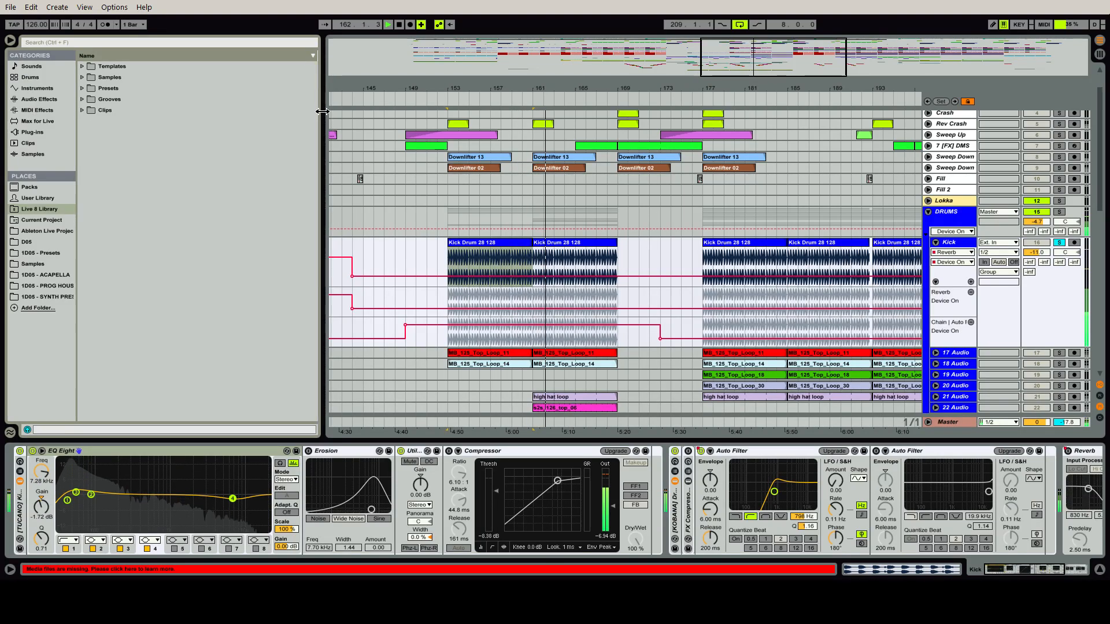
left_click_drag(321, 111, 204, 138)
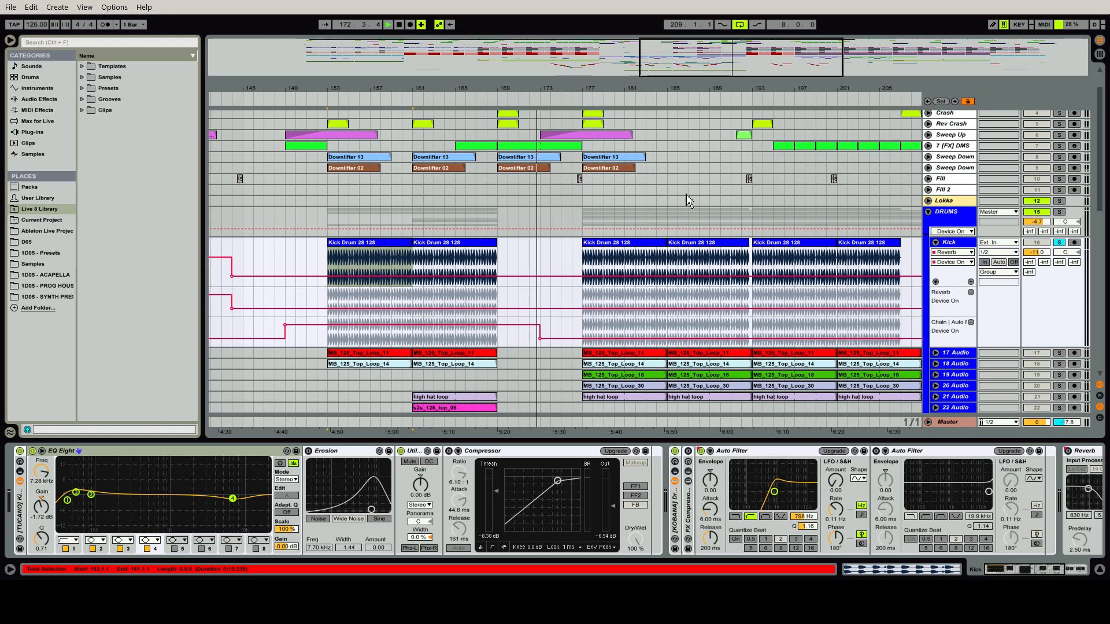
Play the kick from bar 193 and compare its sound with the EQ Eight switched off and back on
left_click(795, 243)
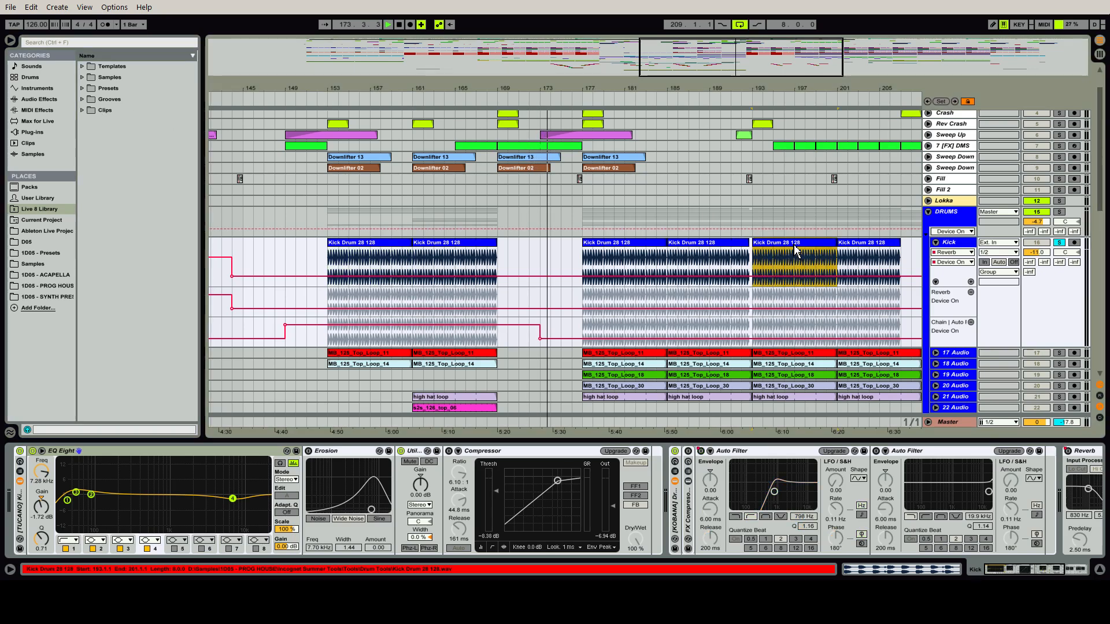
key("space")
key("space")
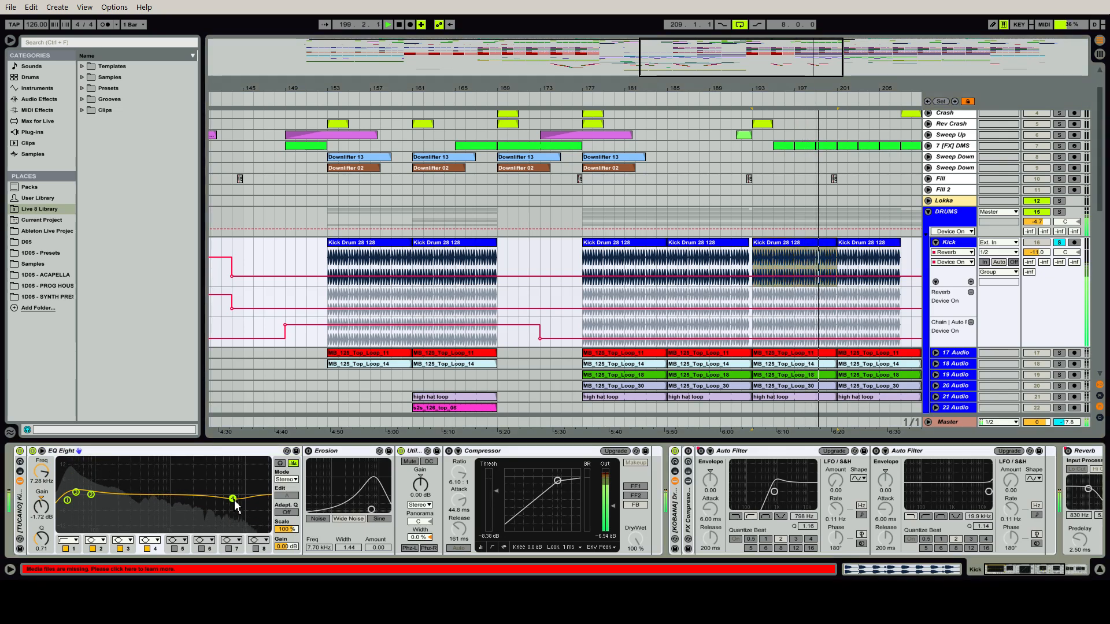
left_click(32, 452)
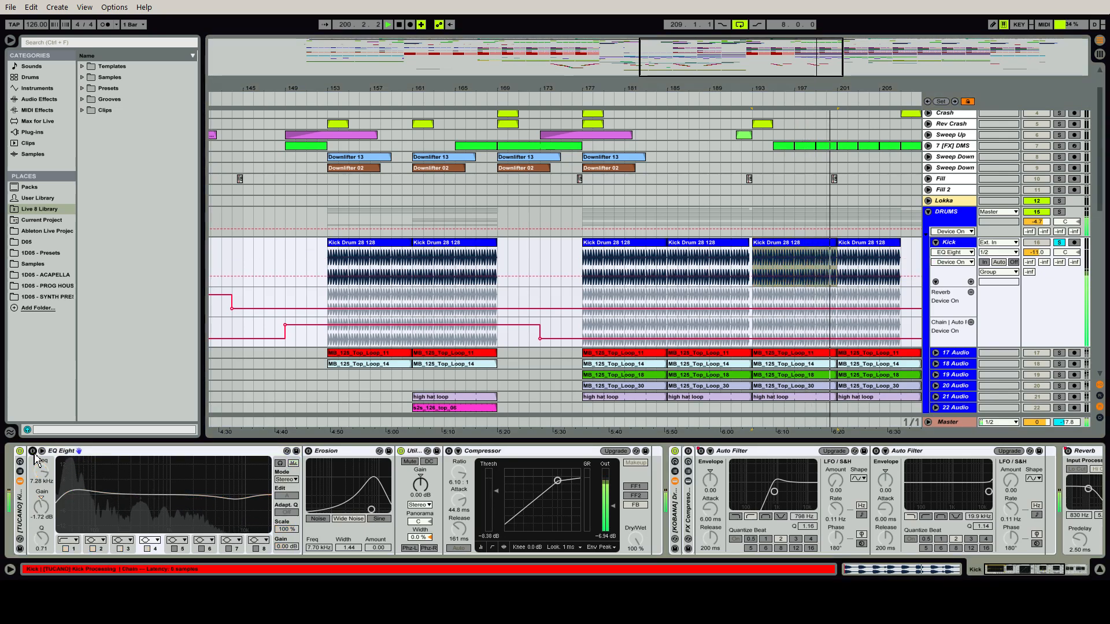
left_click(34, 453)
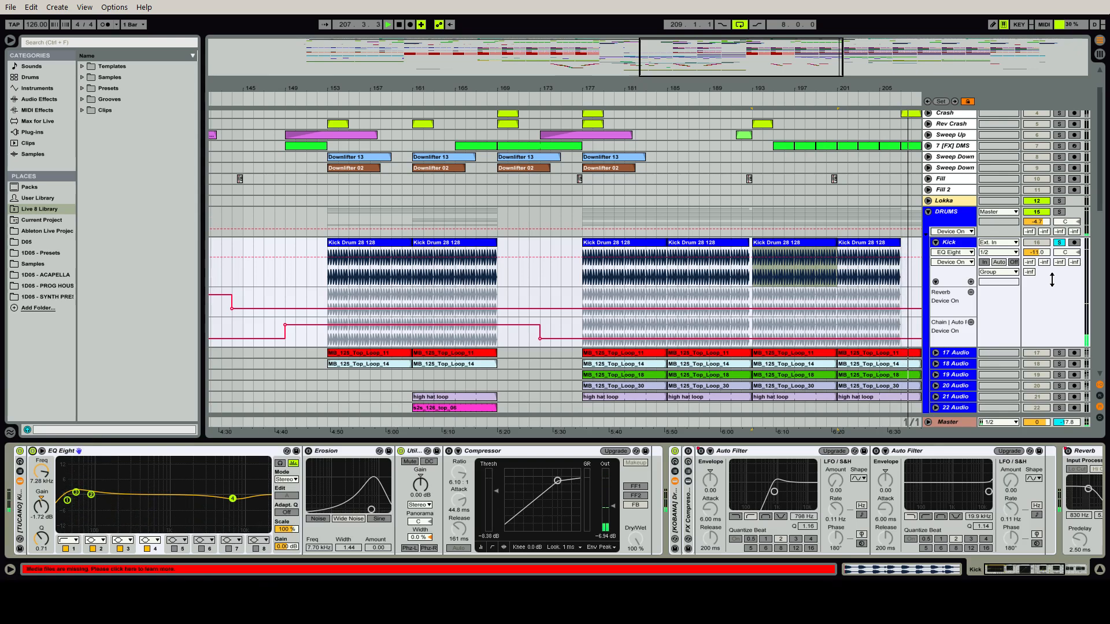
Fold the Kick track and frame the arrangement around the loop starting at bar 209
left_click(935, 242)
double_click(727, 68)
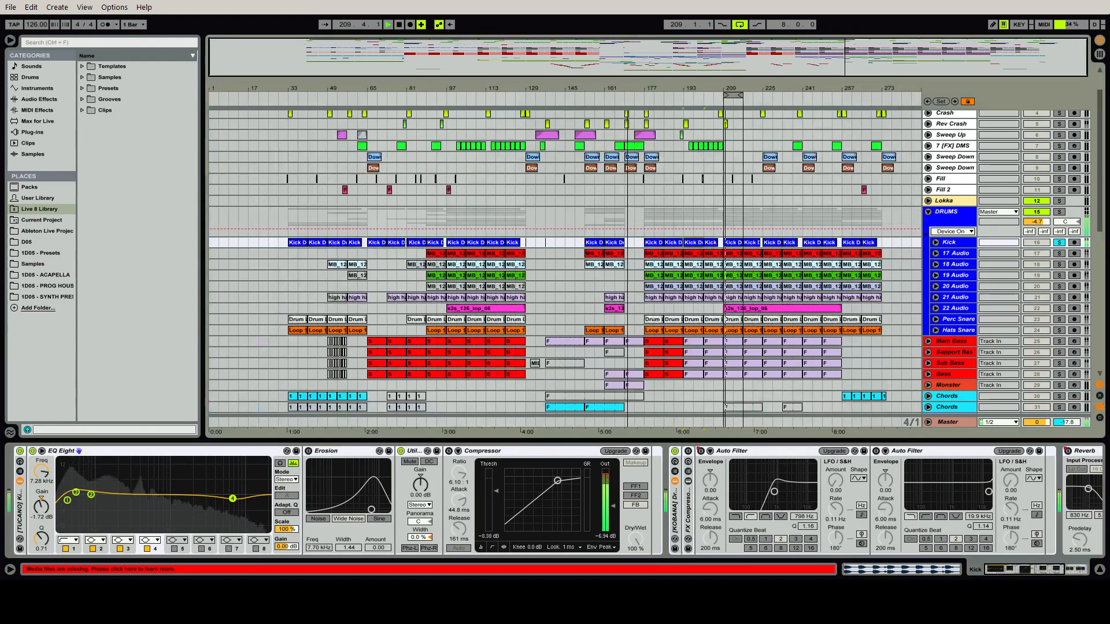
left_click_drag(727, 68, 727, 116)
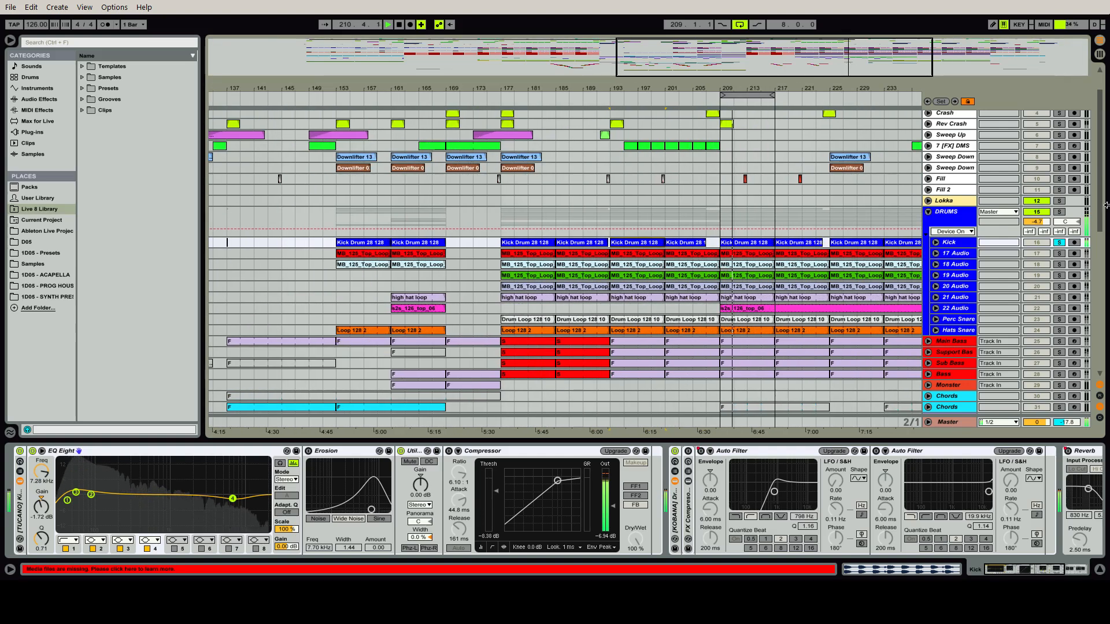
Listen to 17 Audio soloed and compare its EQ Eight, including band 4, switched off and back on
left_click(969, 254)
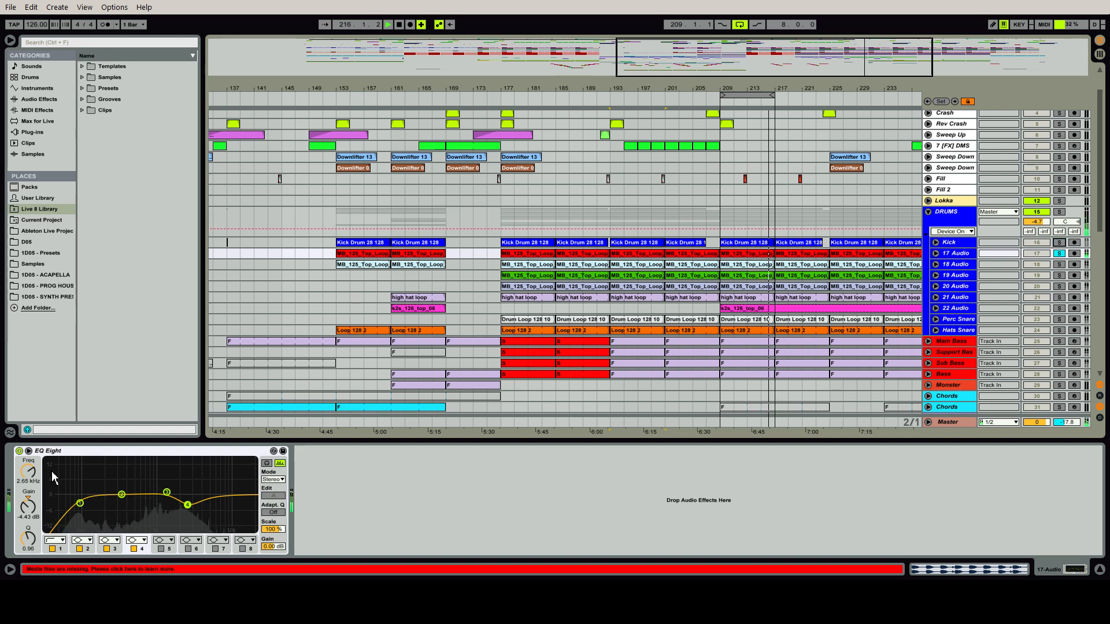
left_click(19, 451)
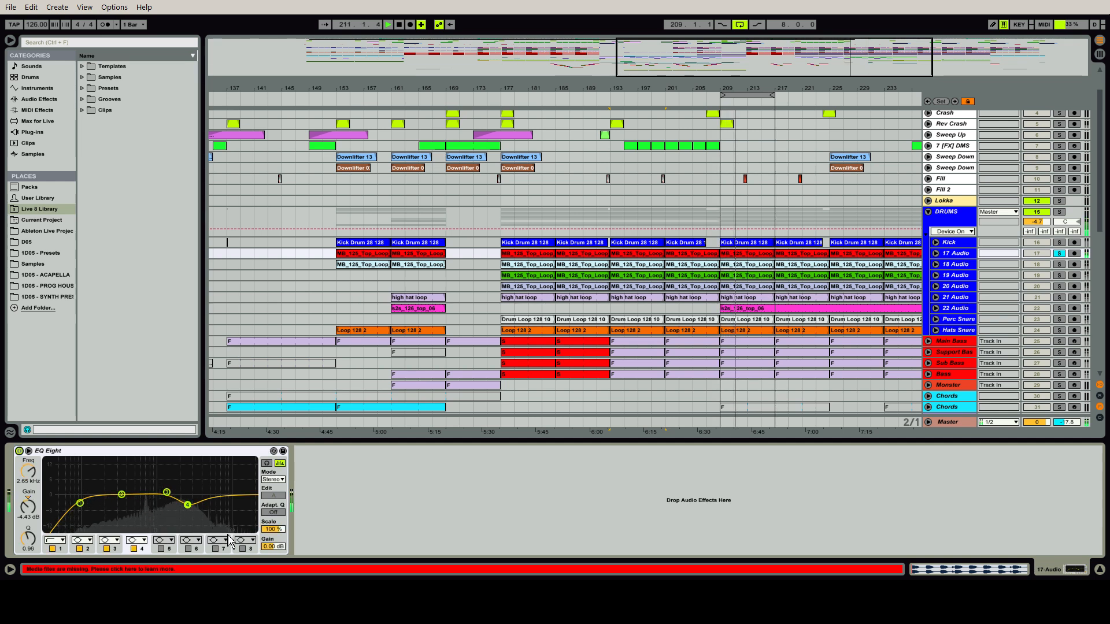
left_click(134, 549)
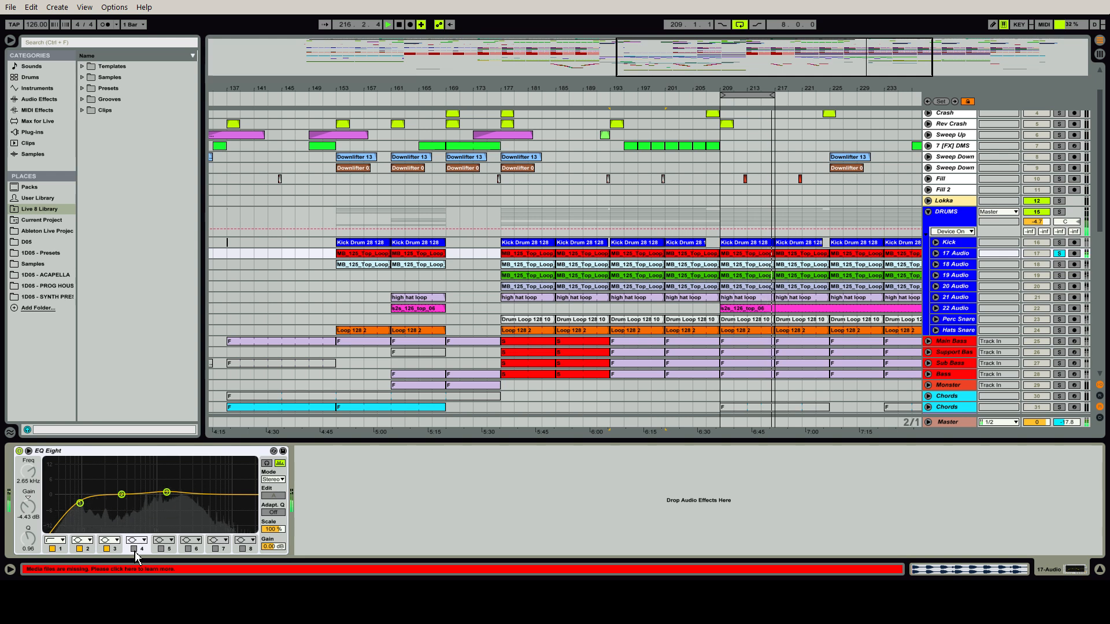
left_click(134, 549)
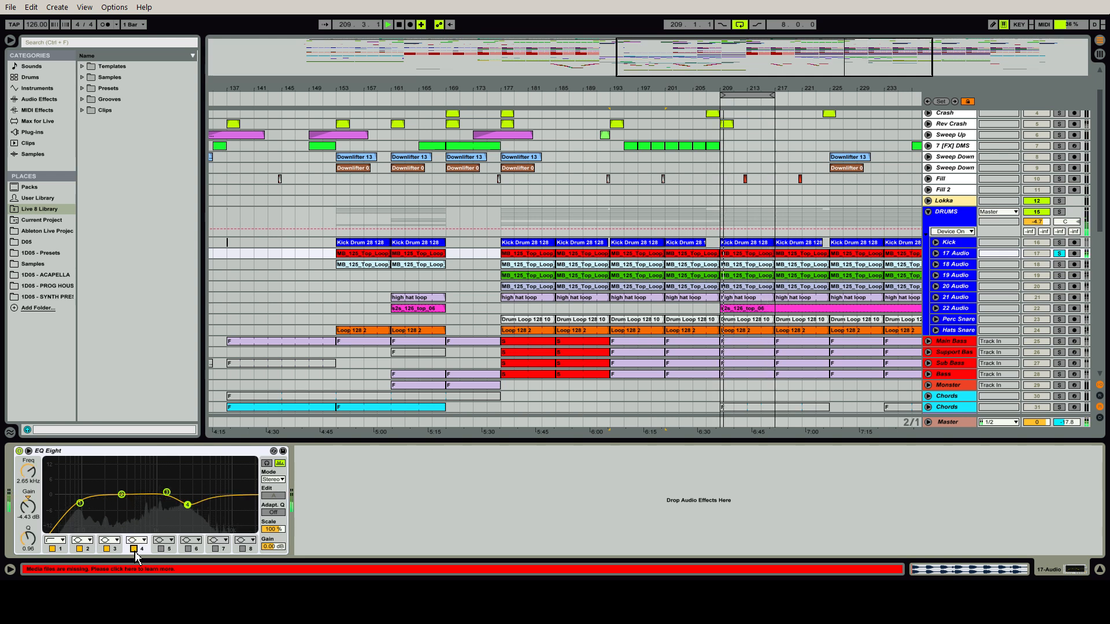
Solo 18 Audio on its own, check its device chain, and play it together with 17 Audio
left_click(1061, 264)
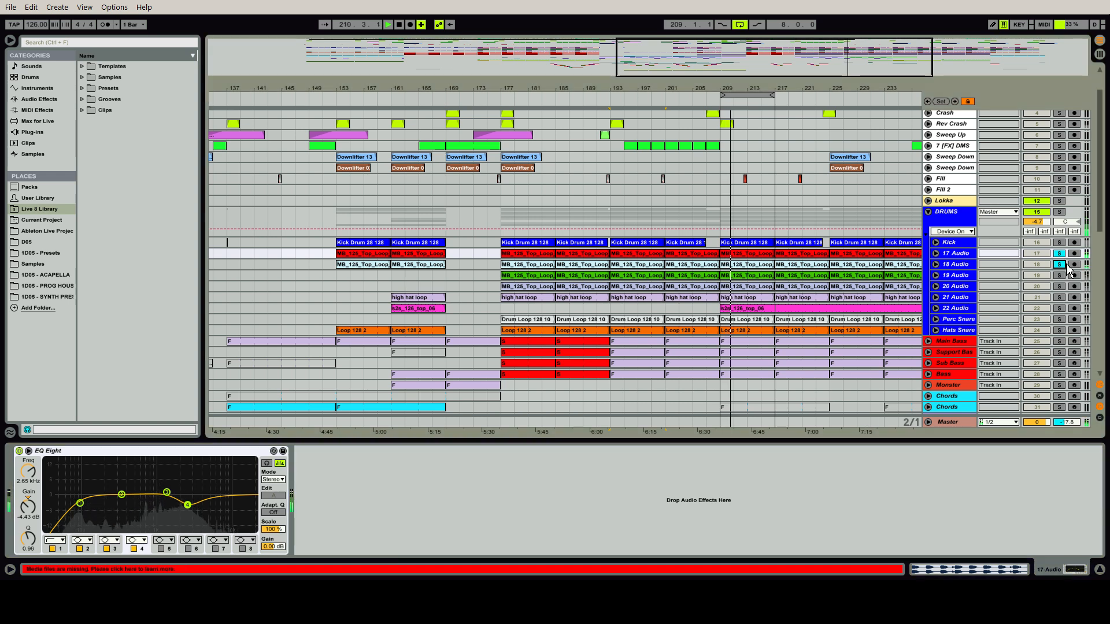
left_click(1062, 254)
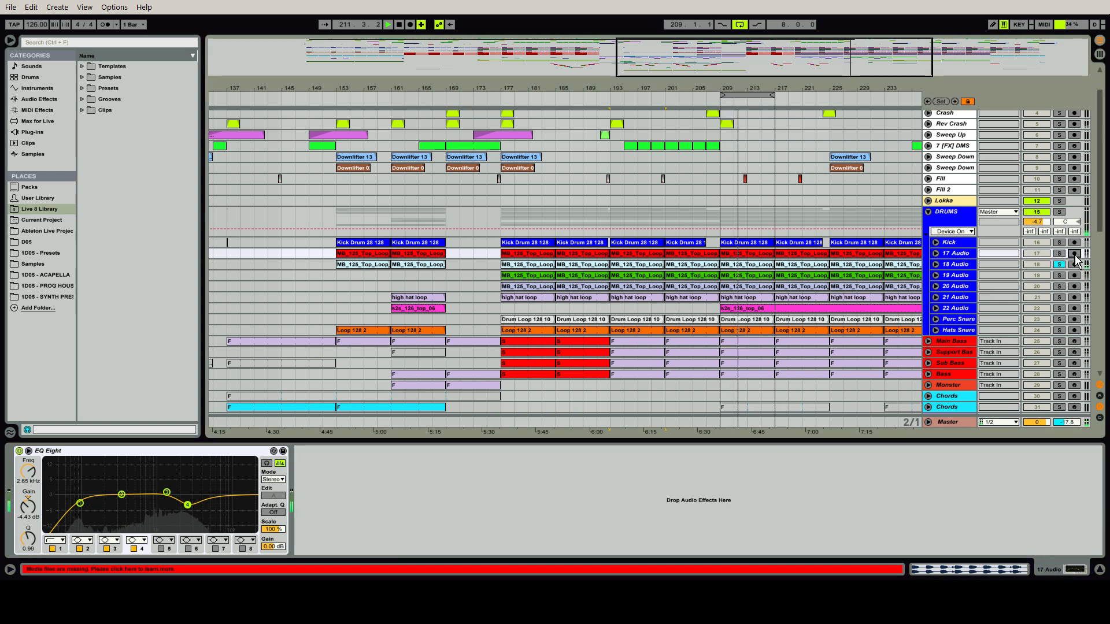
left_click(964, 267)
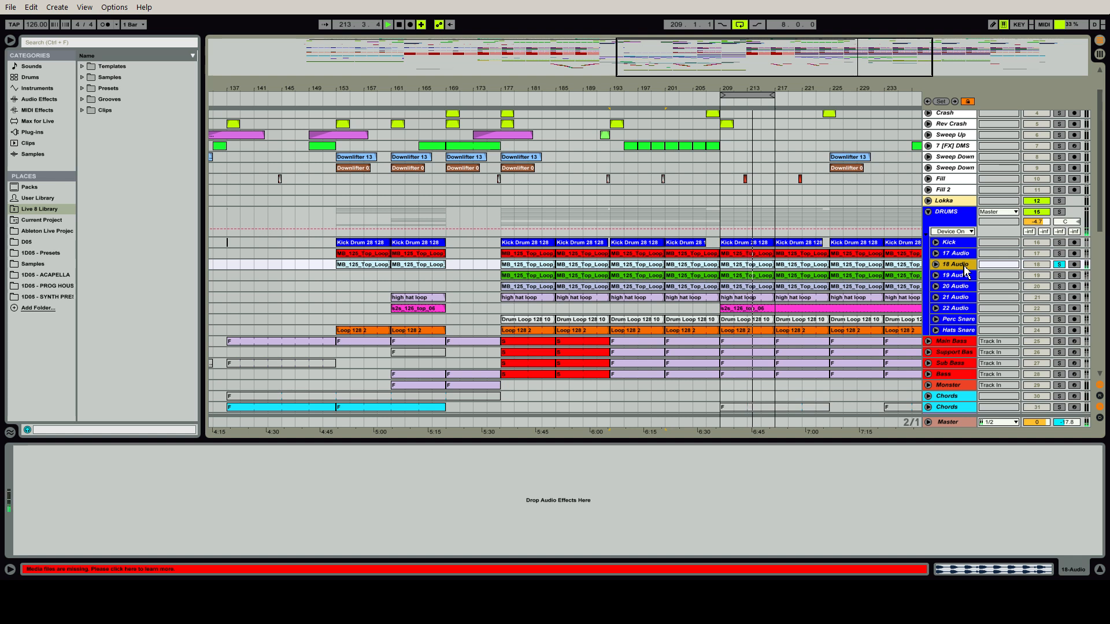
left_click(1059, 253)
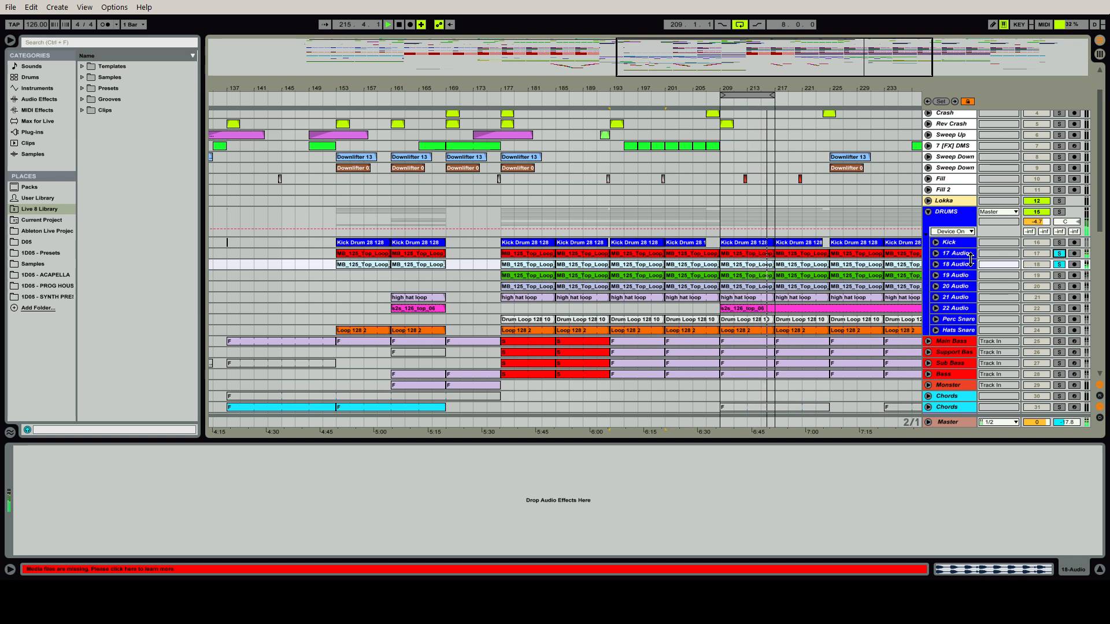
Audition 19 Audio with 17 Audio and 18 Audio, then alone, and inspect its EQ Eight
left_click(967, 278)
left_click(1058, 276)
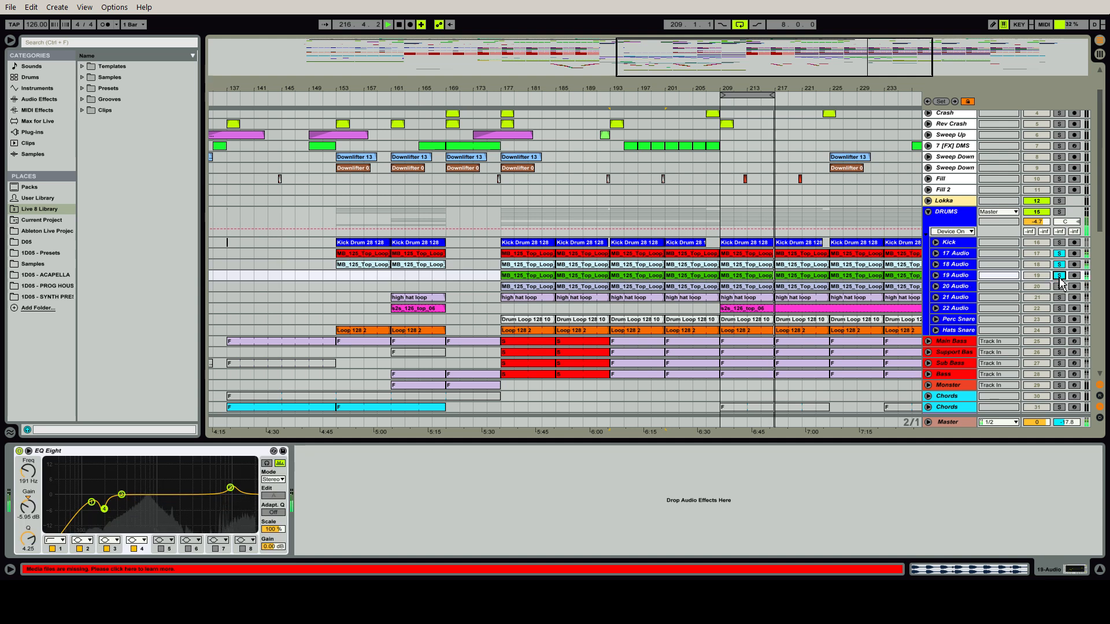
left_click(964, 279)
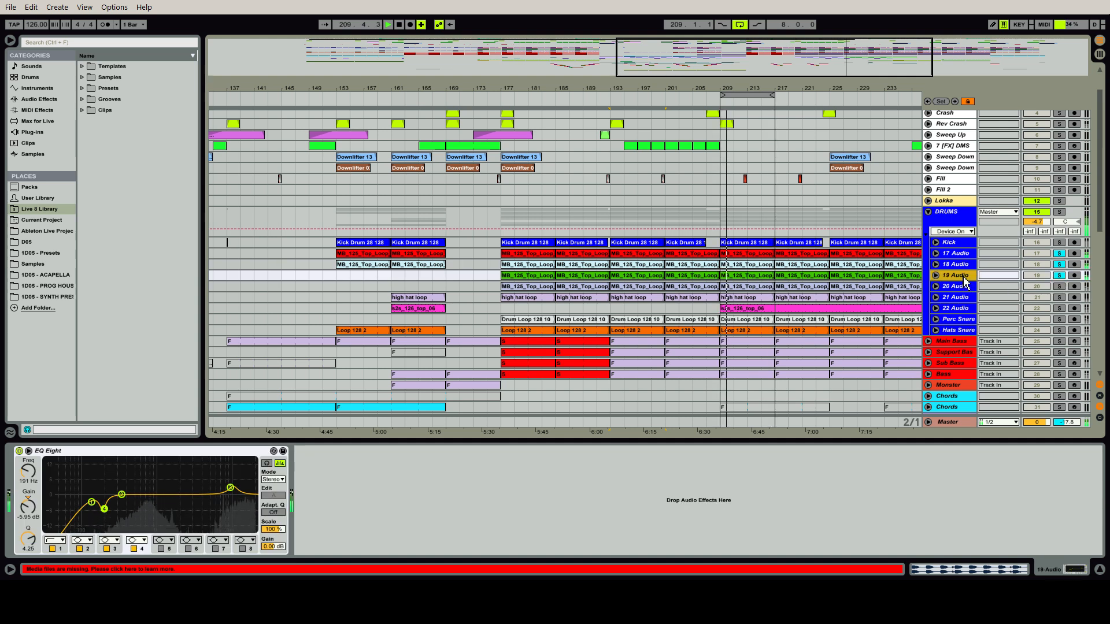
left_click(1058, 265)
left_click(1059, 254)
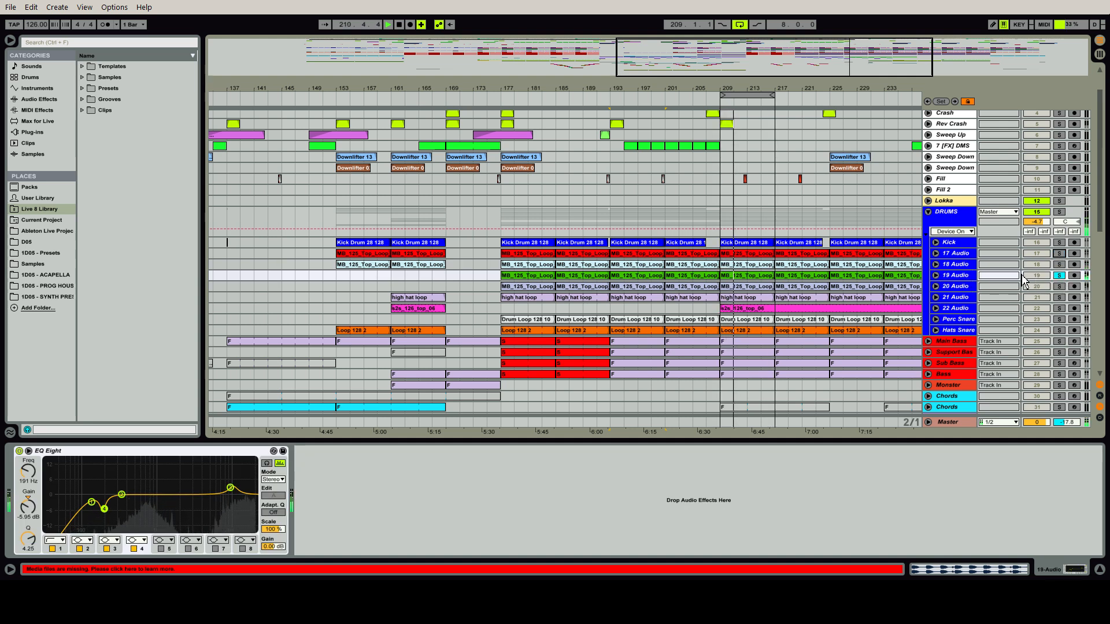
left_click(970, 278)
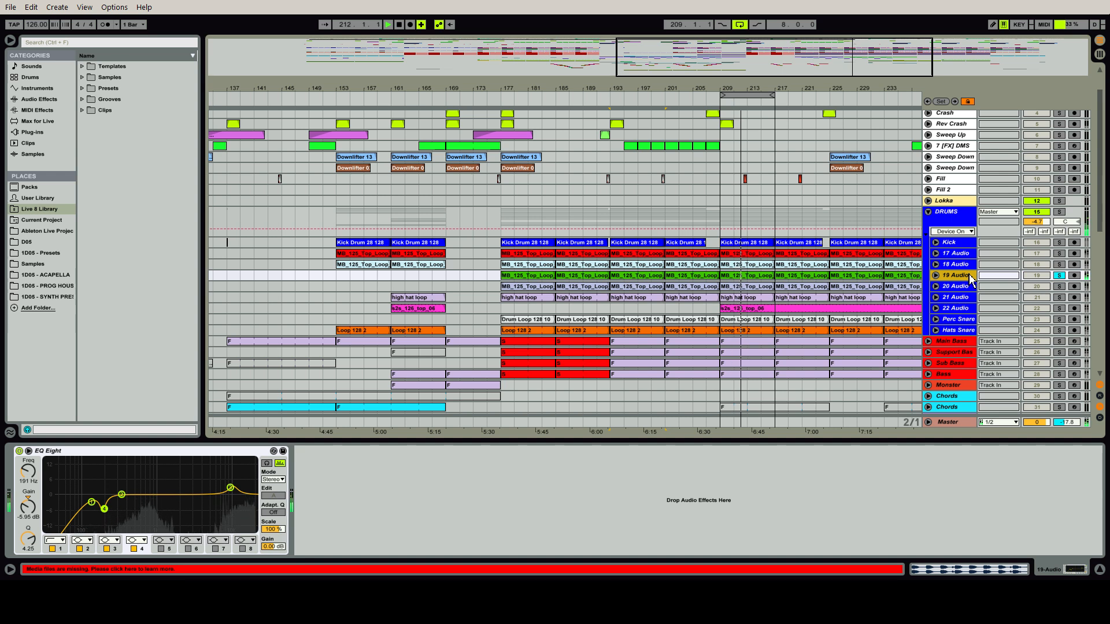
Solo 20 Audio and 21 Audio in turn and examine each track's device chain
left_click(1058, 275)
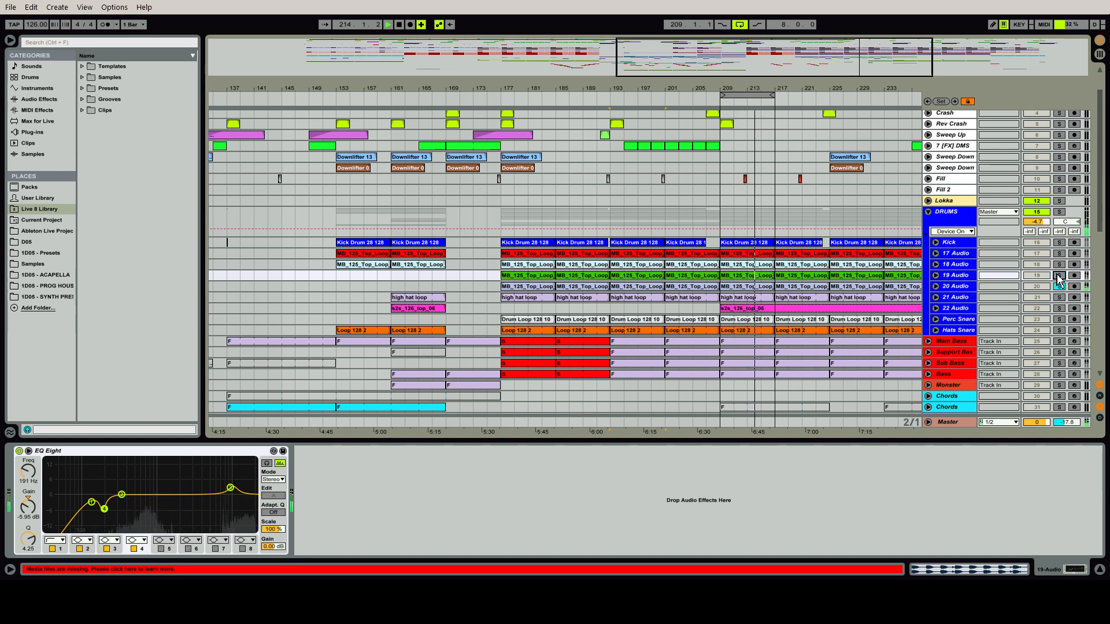
left_click(964, 288)
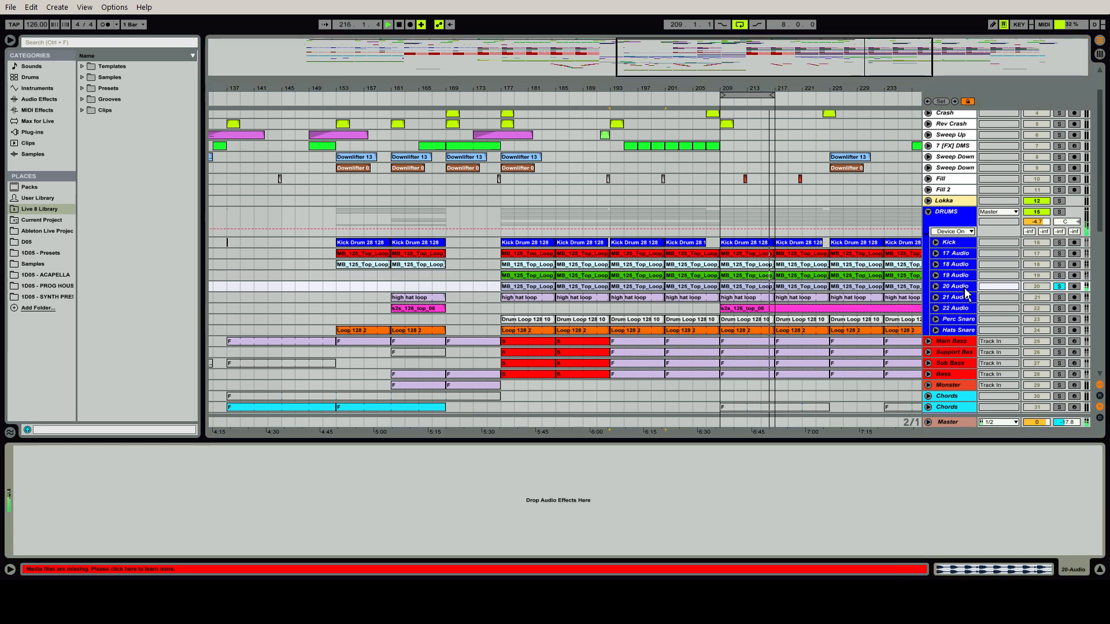
left_click(1058, 298)
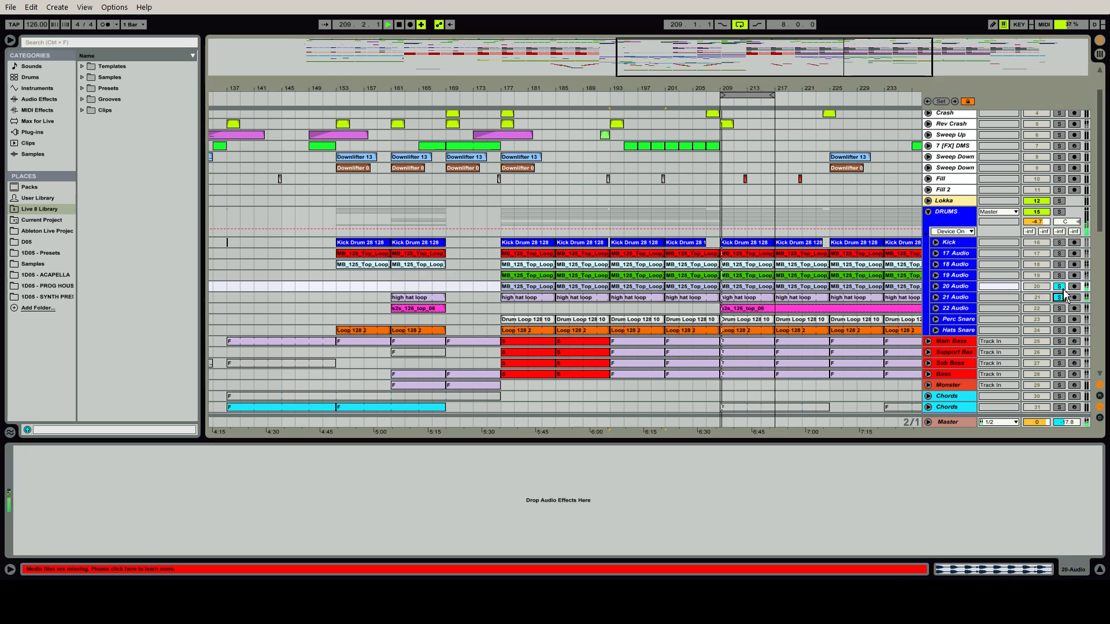
left_click(962, 297)
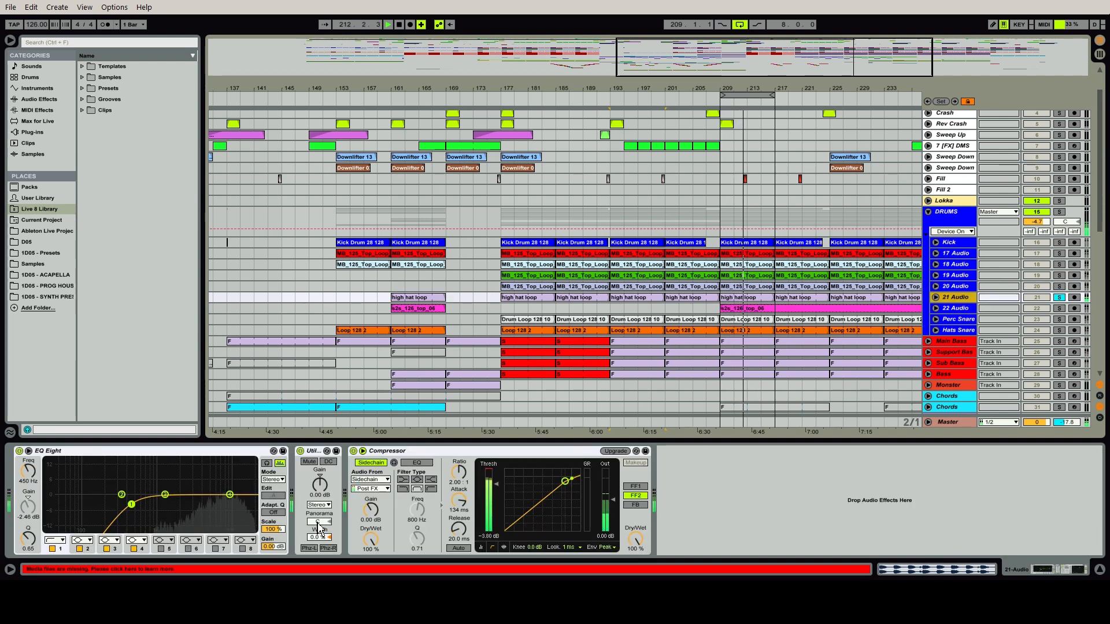
On 21 Audio, compare the Utility off and on, and set the EQ Eight's band 1 low cut to 483 Hz
left_click(307, 462)
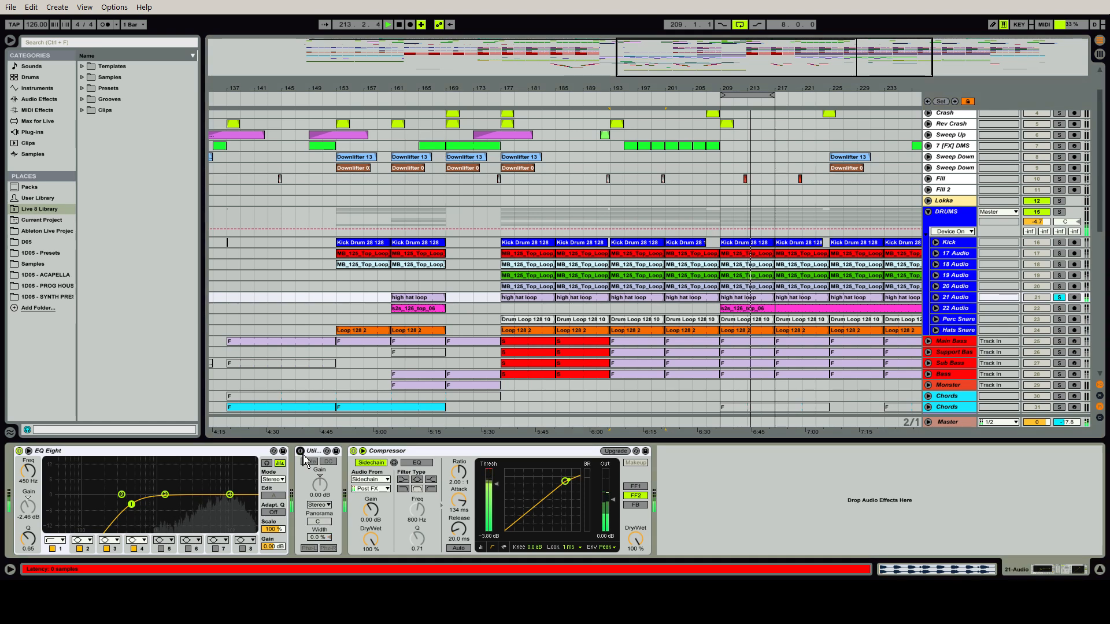
left_click(302, 453)
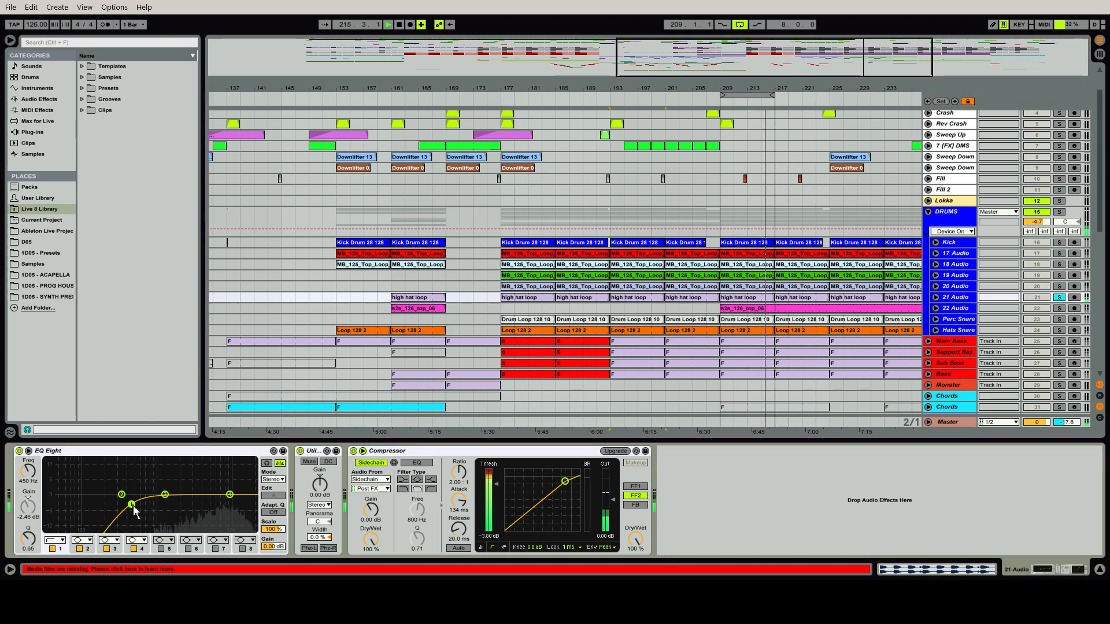
mouse_move(133, 507)
left_mouse_down()
mouse_move(134, 475)
mouse_move(139, 505)
left_mouse_up()
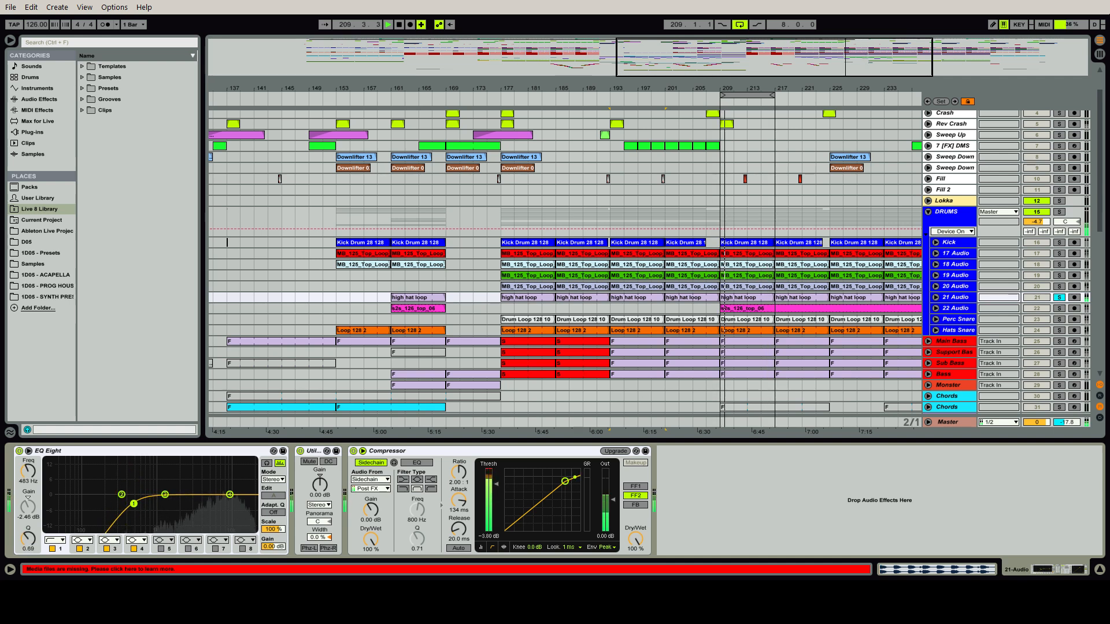
left_click(425, 454)
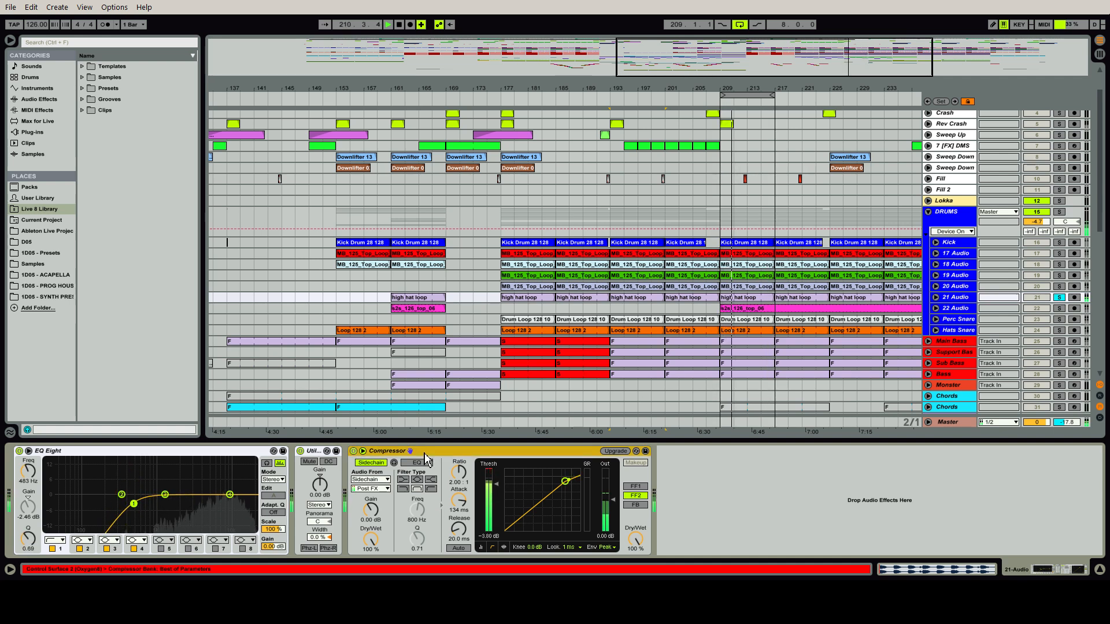
Listen to 22 Audio soloed and compare its EQ Eight switched off and back on
left_click(958, 308)
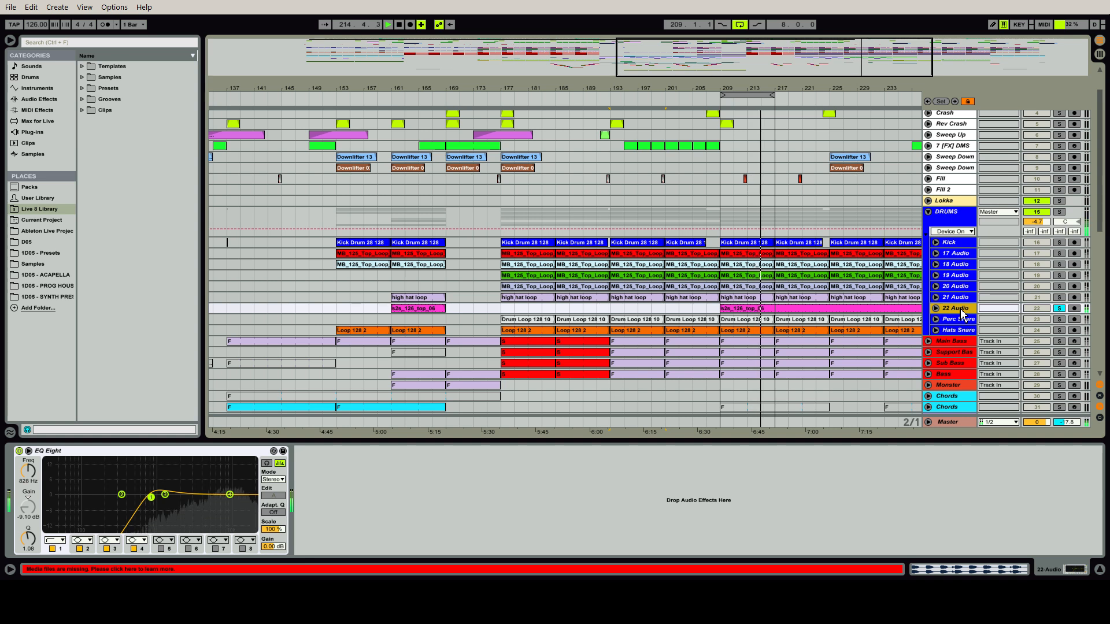
left_click(19, 452)
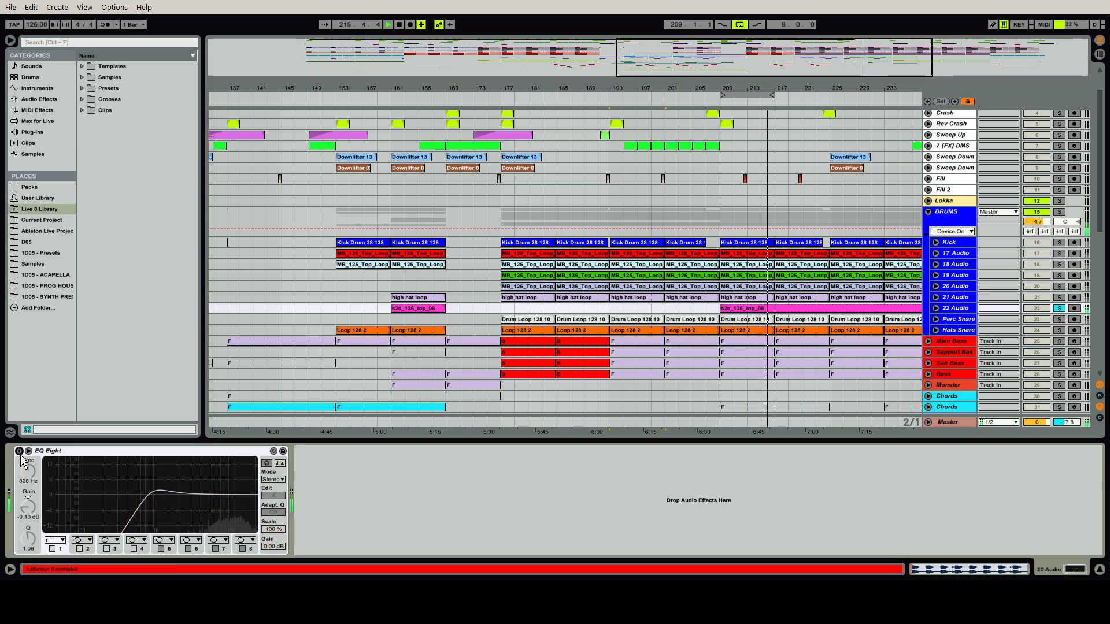
left_click(20, 452)
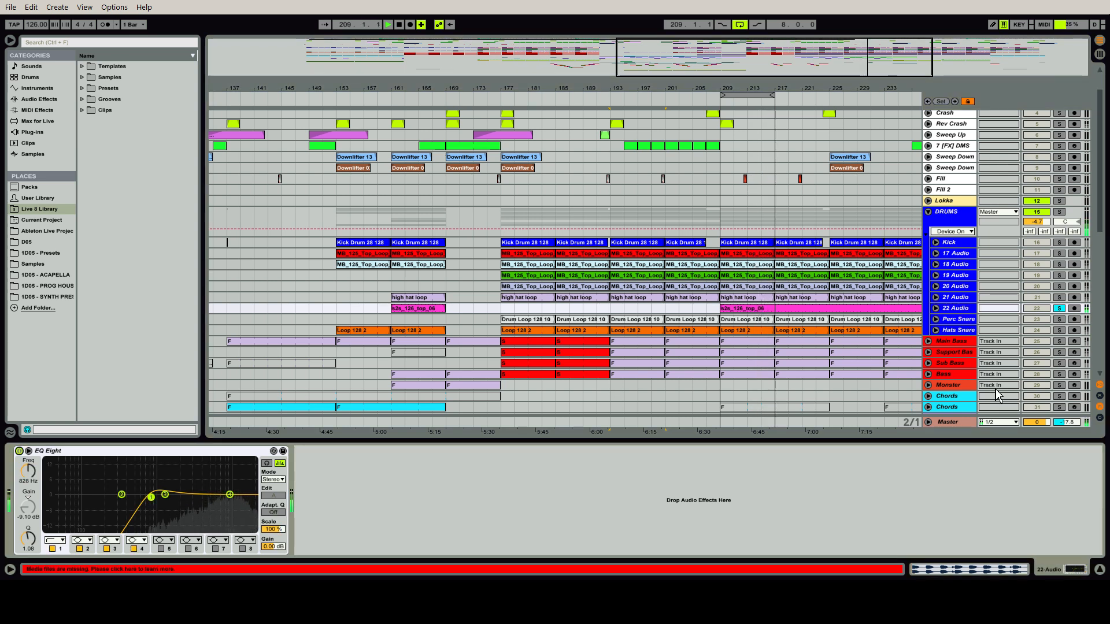
Play the soloed Perc Snare track and examine its Reverb settings
left_click(962, 326)
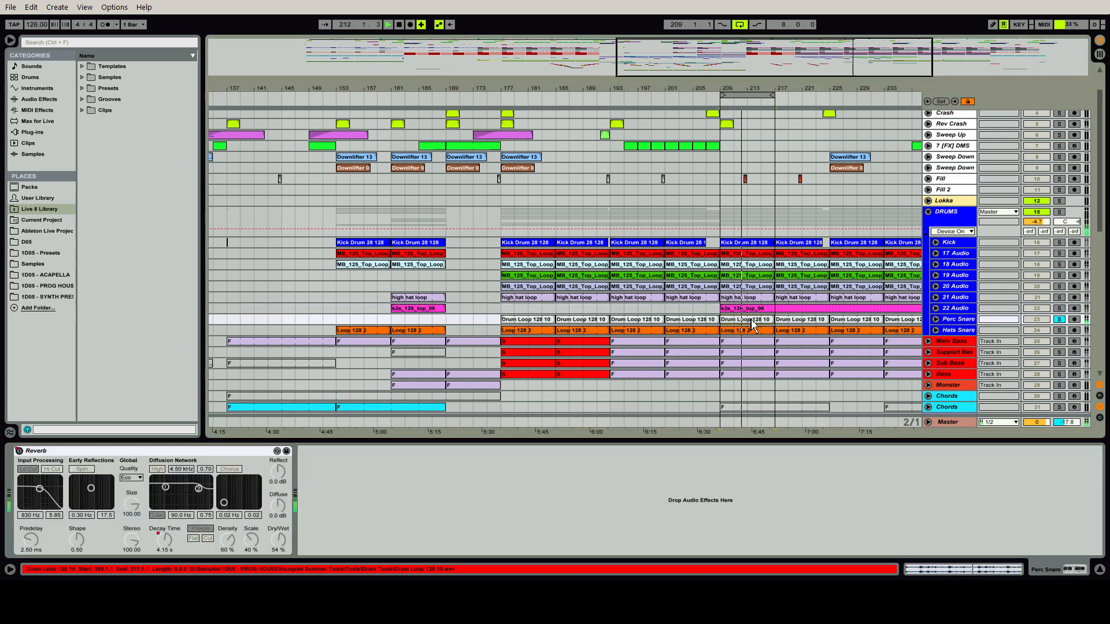
left_click(1060, 320)
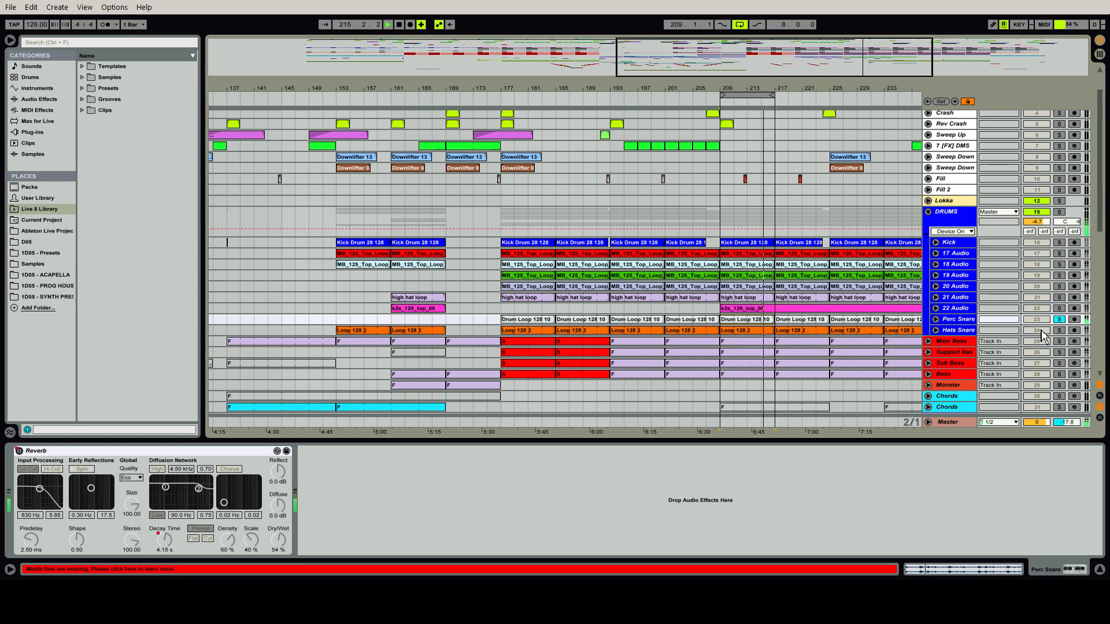
While the loop plays, add the remaining drum tracks to the solo one by one from 22 Audio up to Kick
left_click(1060, 308)
left_click(1059, 297, "ctrl")
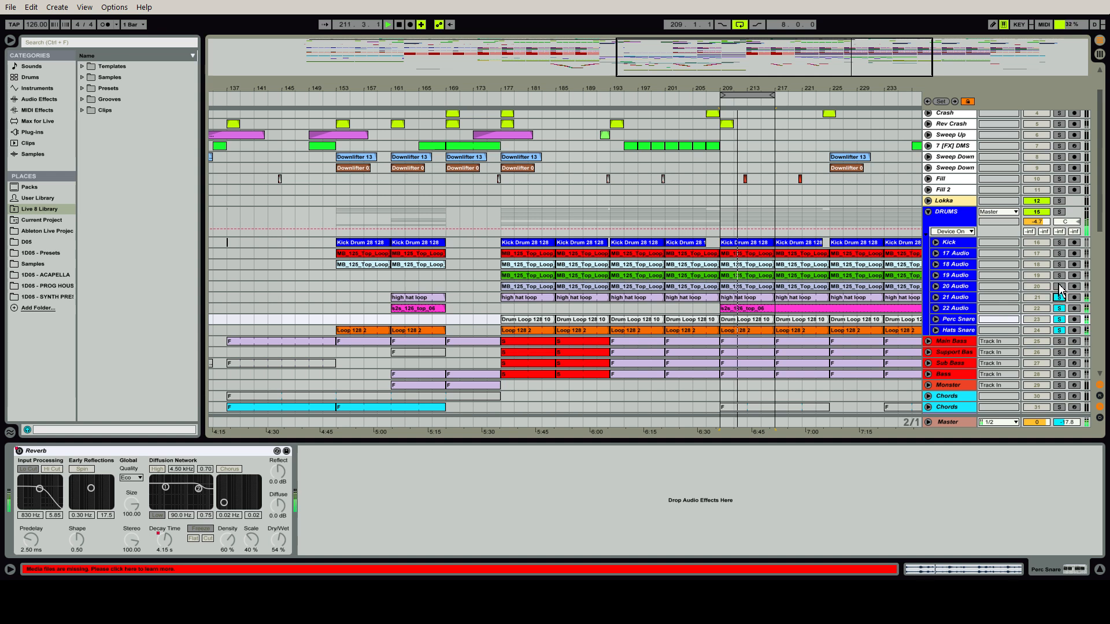
left_click(1059, 286, "ctrl")
left_click(1058, 275, "ctrl")
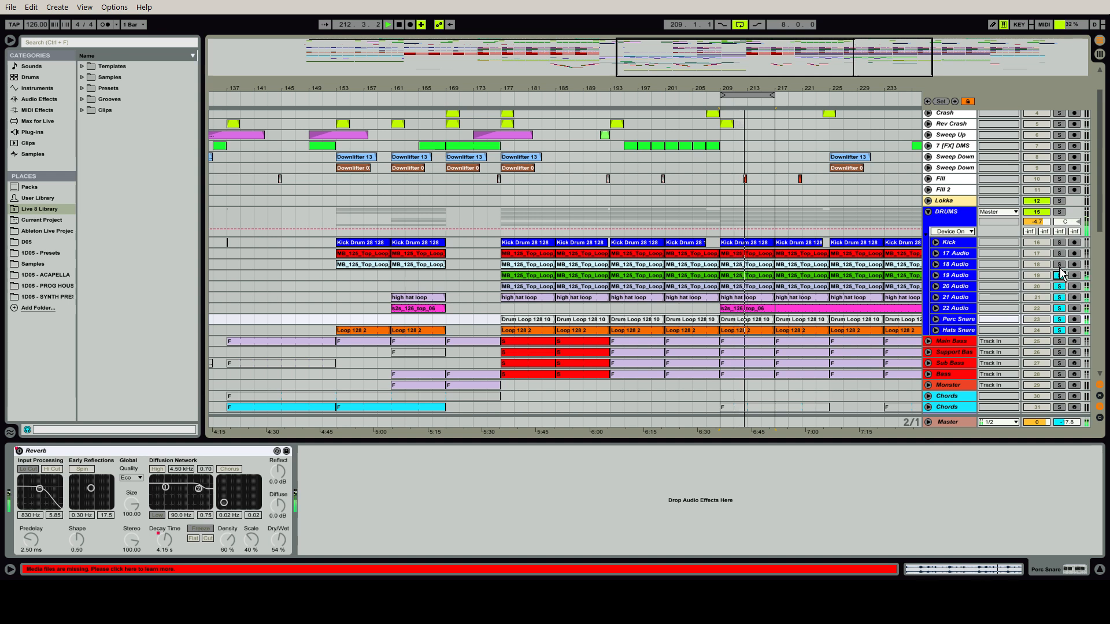
left_click(1058, 264, "ctrl")
left_click(1058, 253, "ctrl")
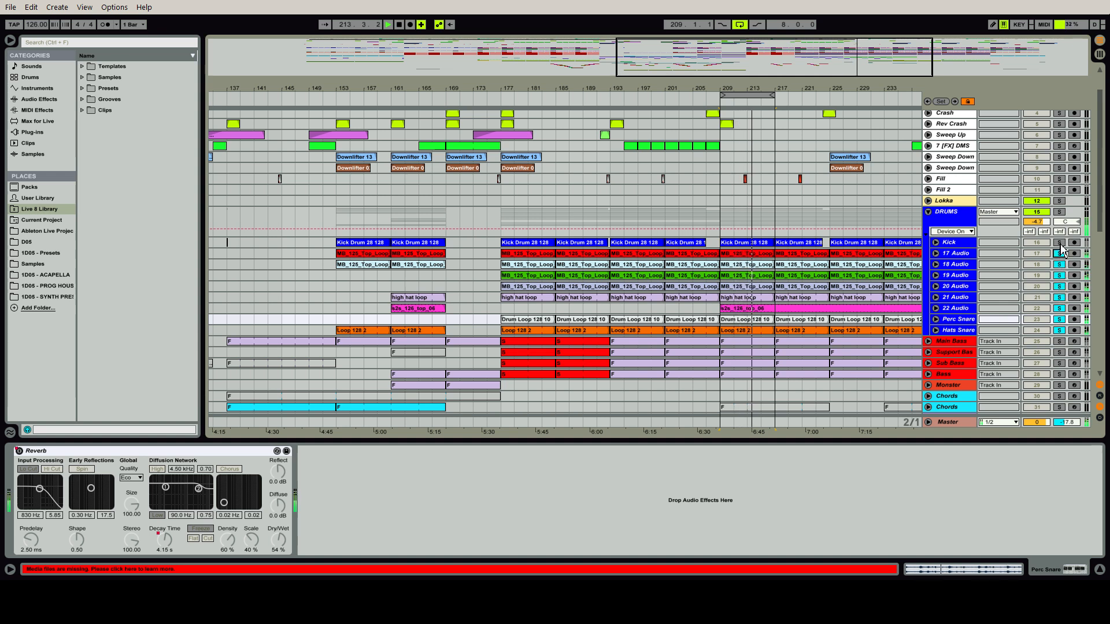
left_click(1058, 242, "ctrl")
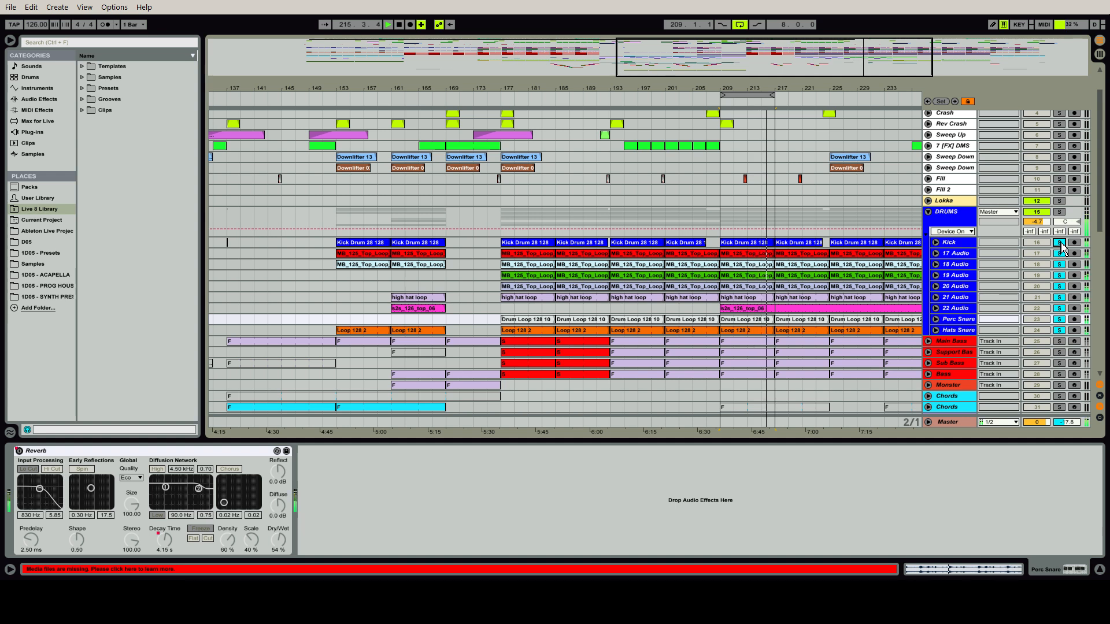
Solo the DRUMS group and examine the Overdrive and Saturator in its device chain
left_click(1059, 213)
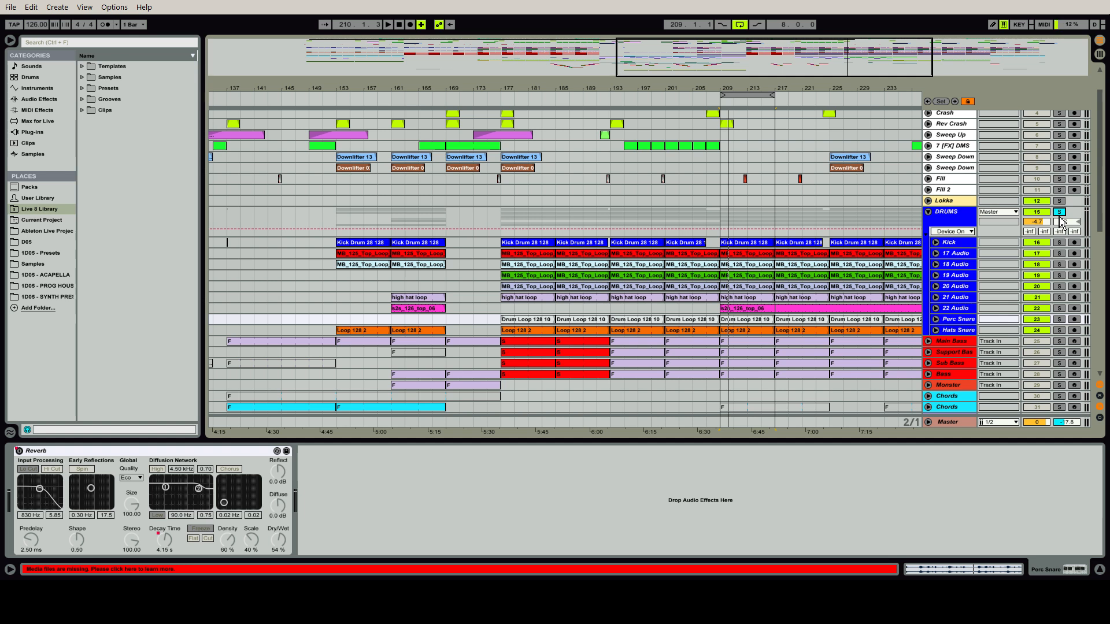
left_click(954, 226)
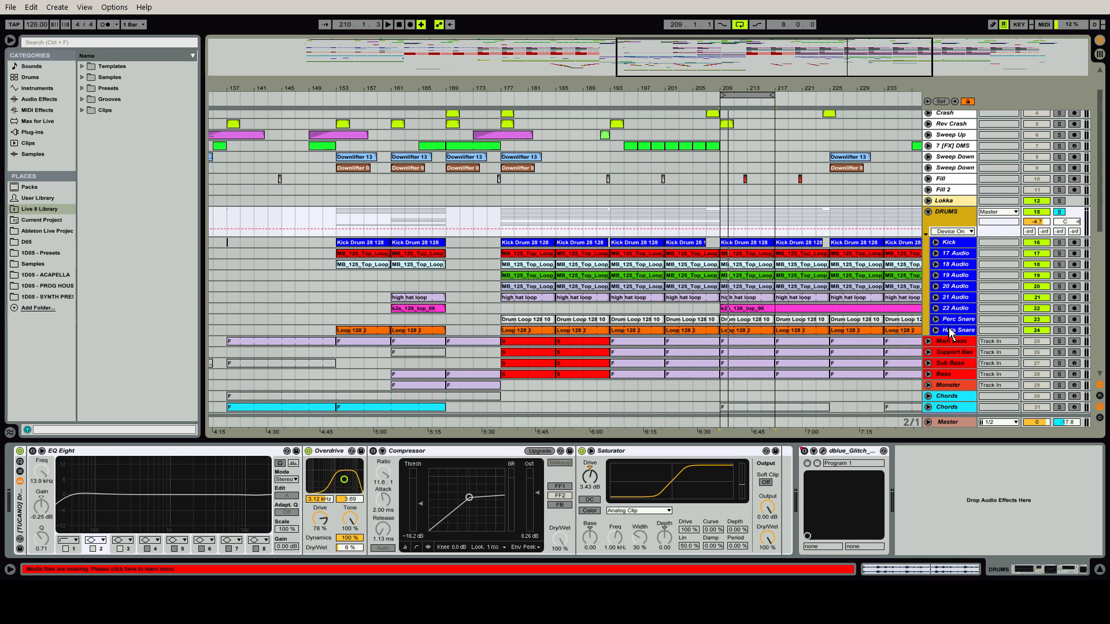
left_click(331, 457)
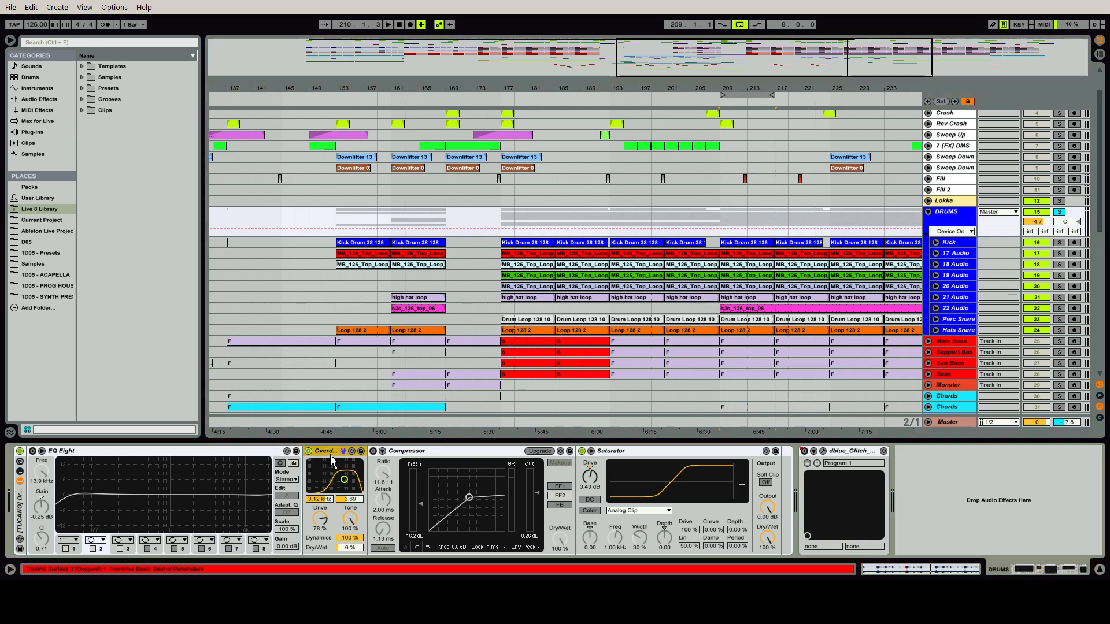
left_click(617, 456)
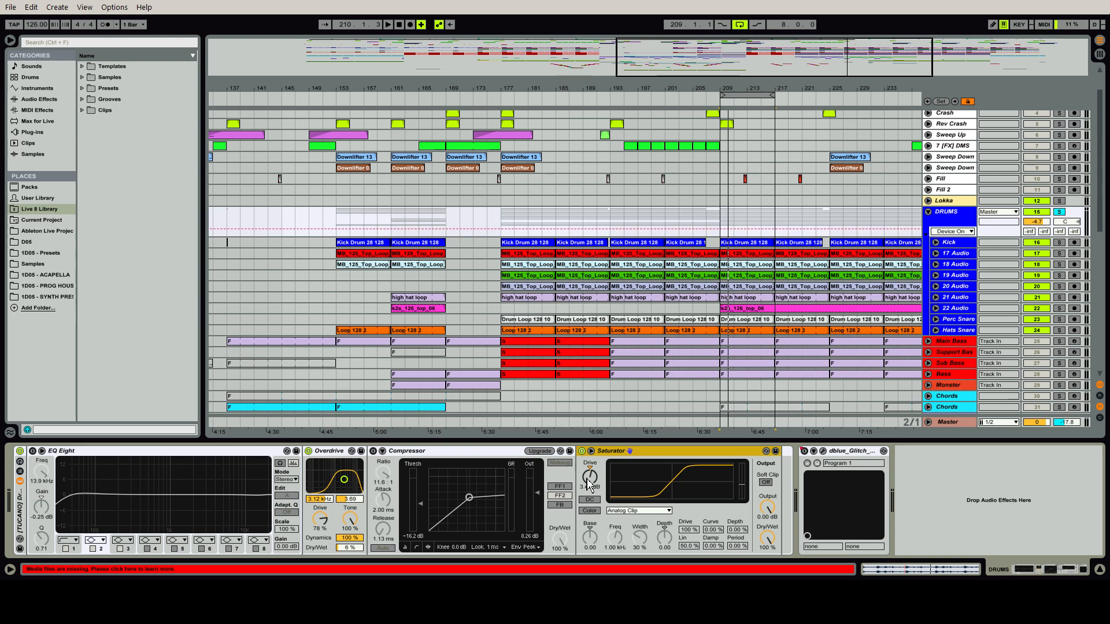
left_click(338, 457)
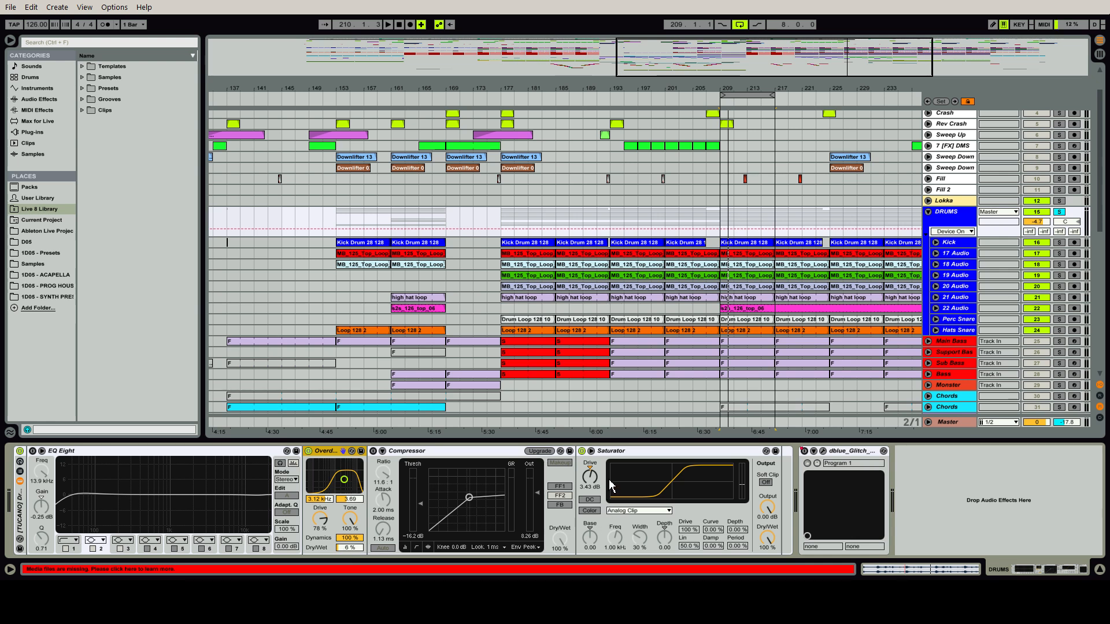
Play the DRUMS group with its Saturator and Overdrive switched off, and compare it with each switched back on
left_click(581, 450)
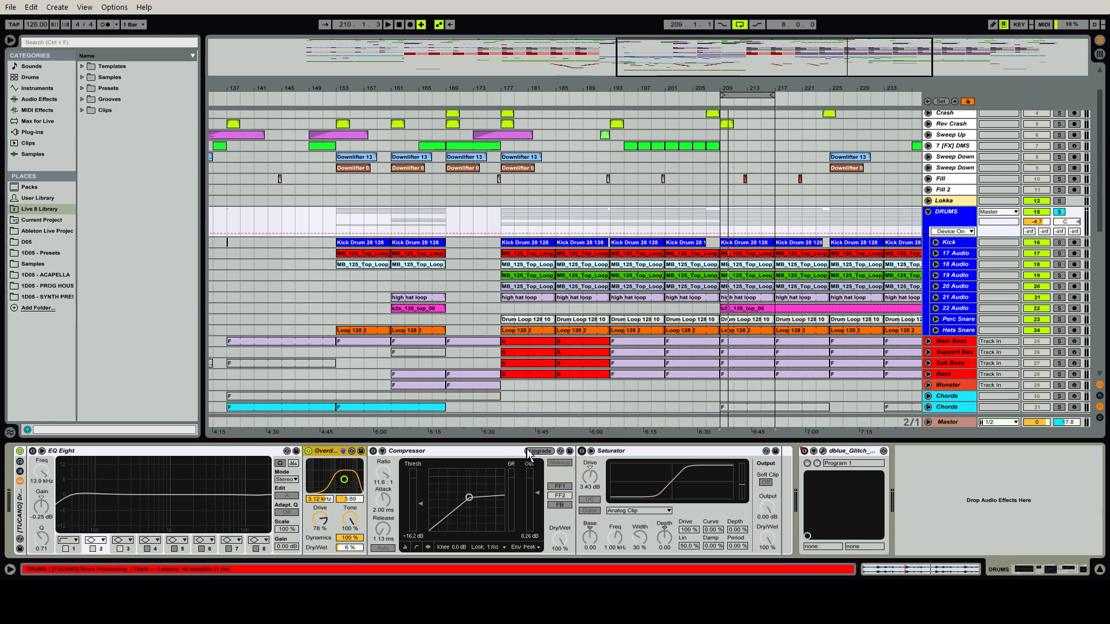
left_click(312, 452)
key("space")
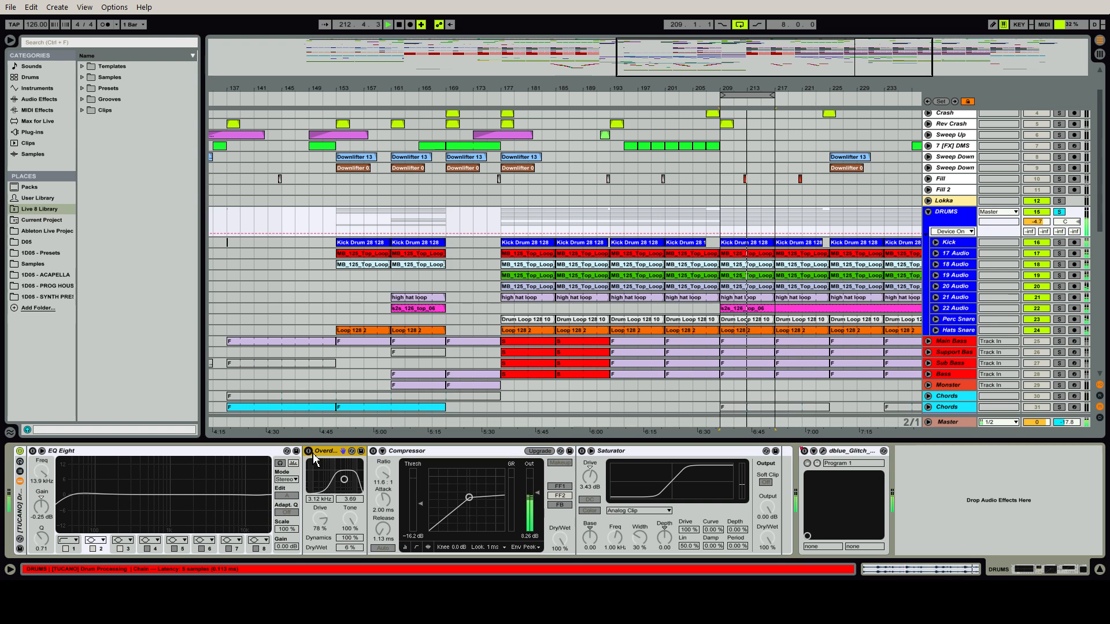
left_click(582, 452)
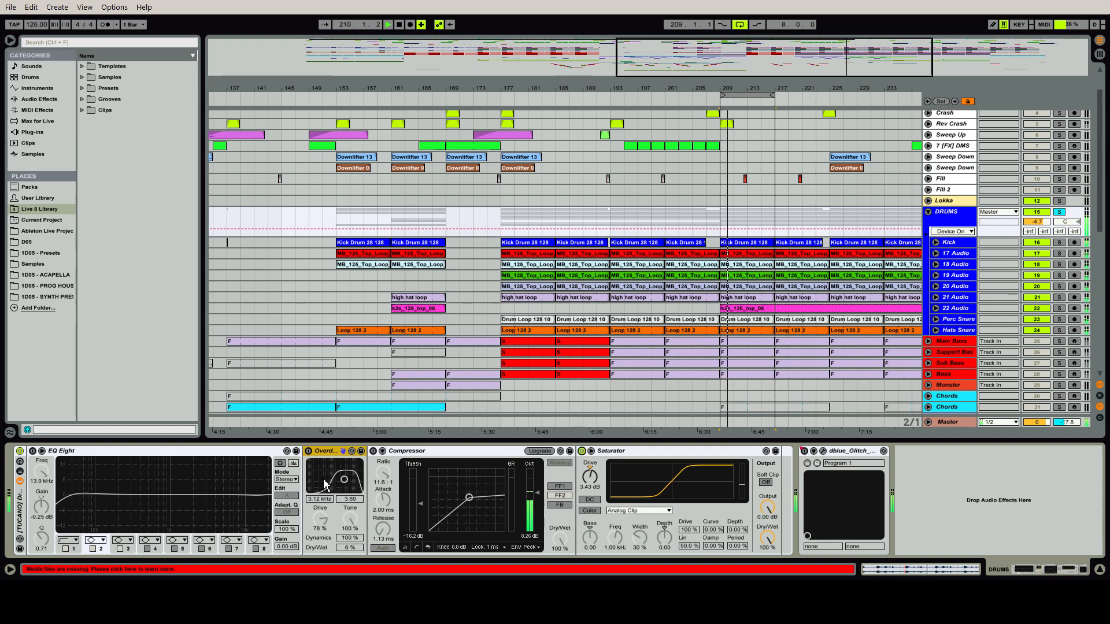
left_click(311, 453)
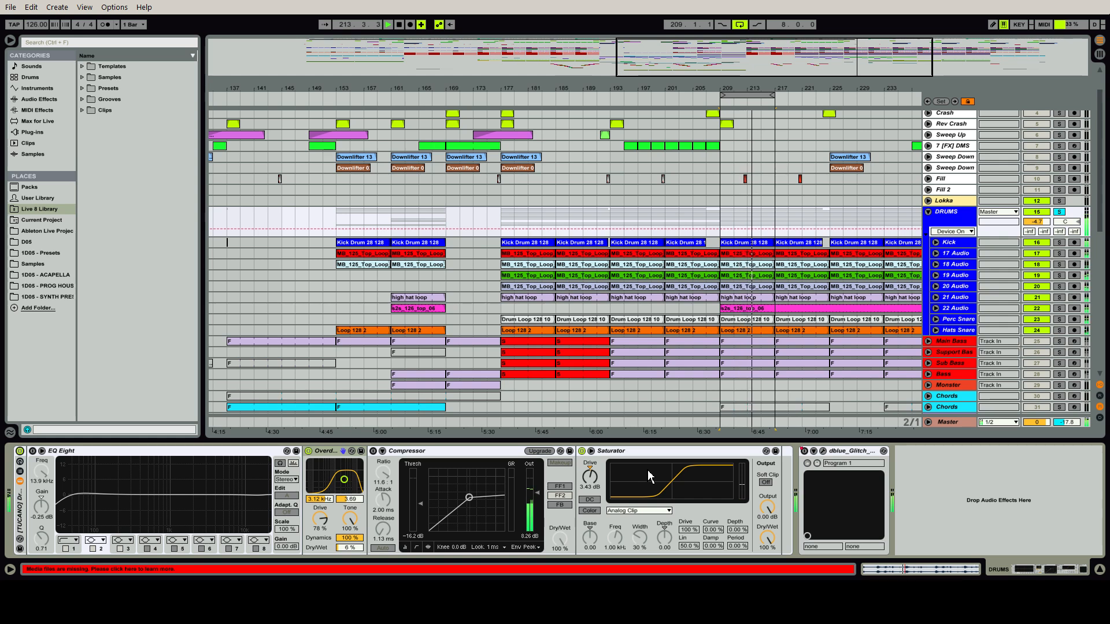
key("space")
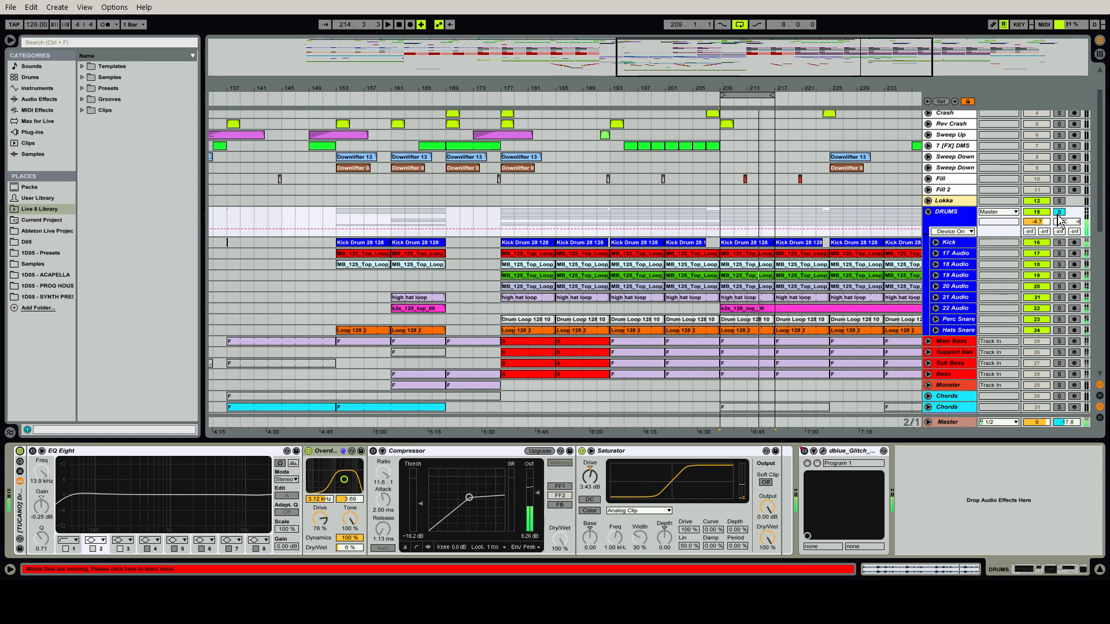
Collapse the DRUMS group, and solo and play the BASS track
left_click(929, 213)
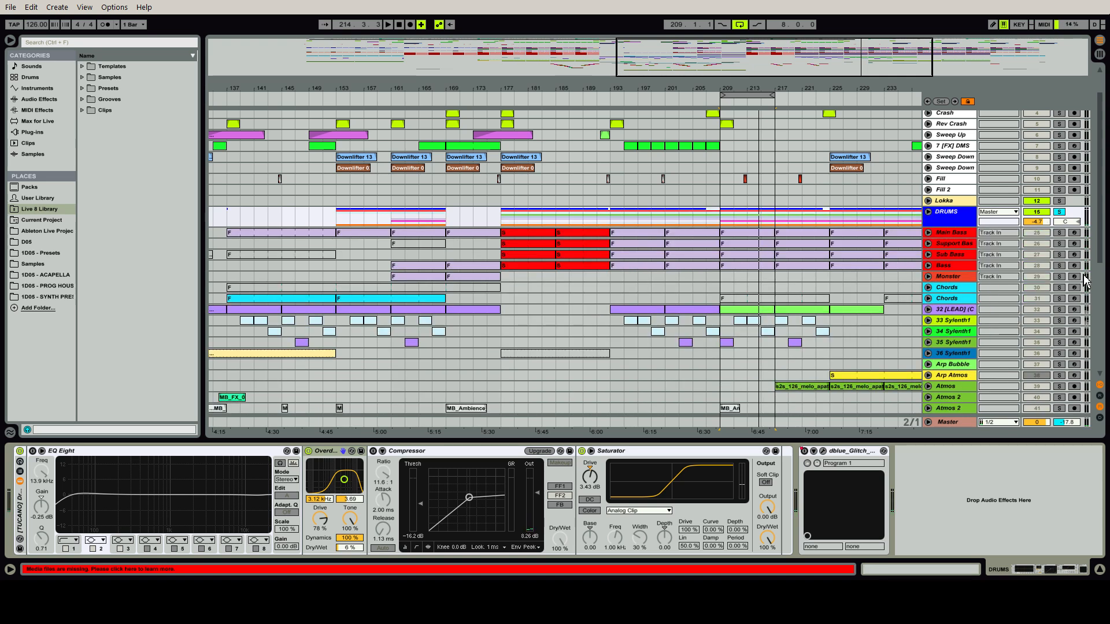
left_click_drag(1098, 241, 1105, 368)
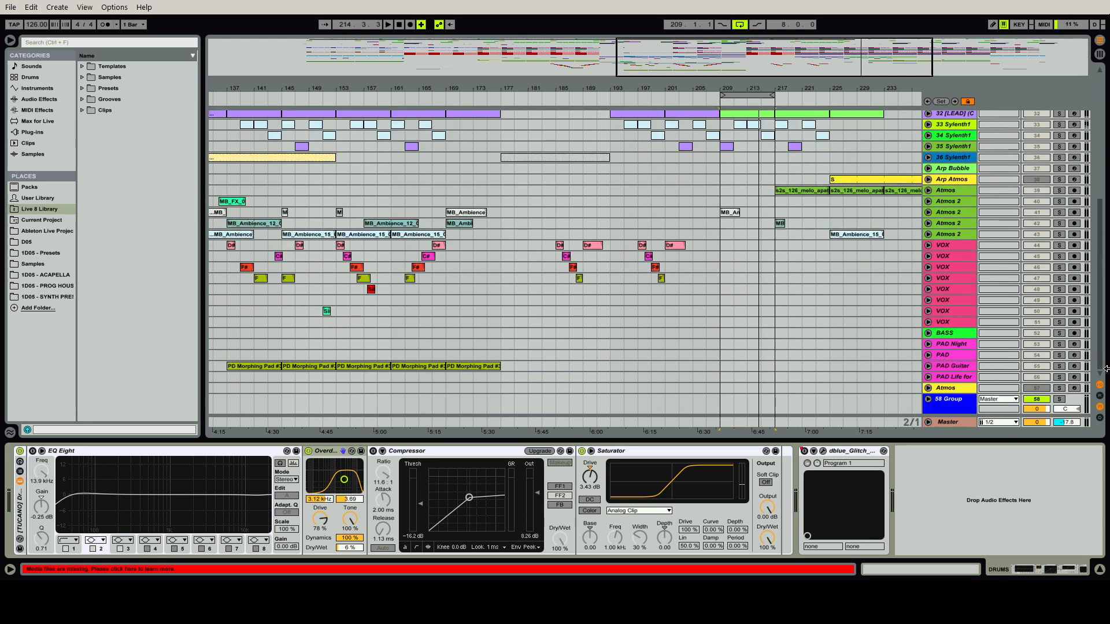
left_click(1060, 333)
key("space")
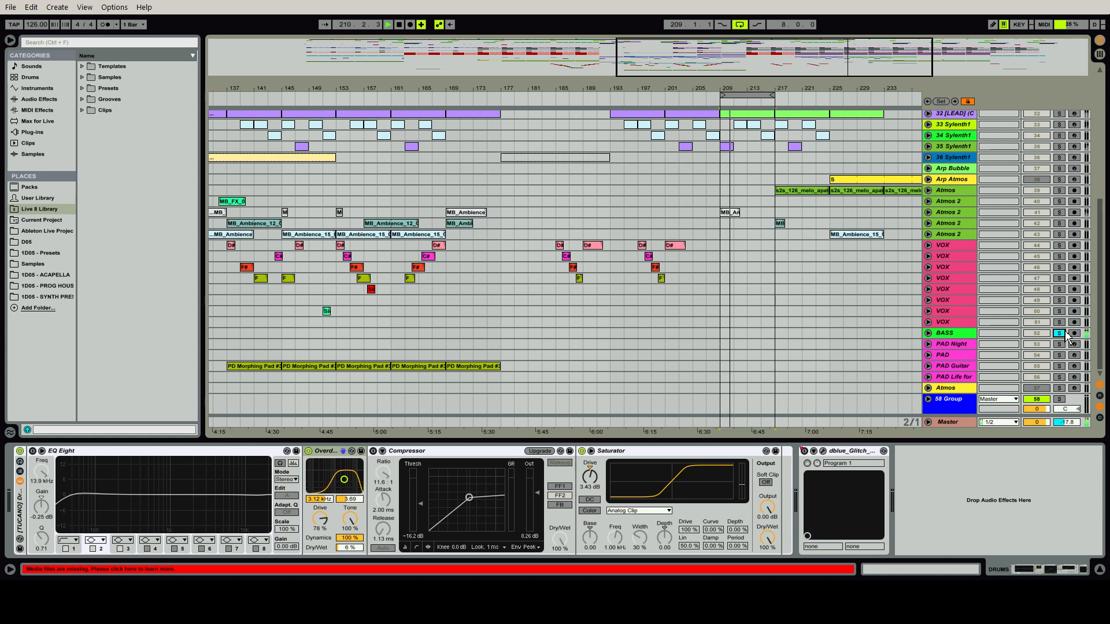
Examine the MIDI notes of the Main Bass clip at bar 209, and close the clip editor
left_click_drag(1106, 321, 1104, 237)
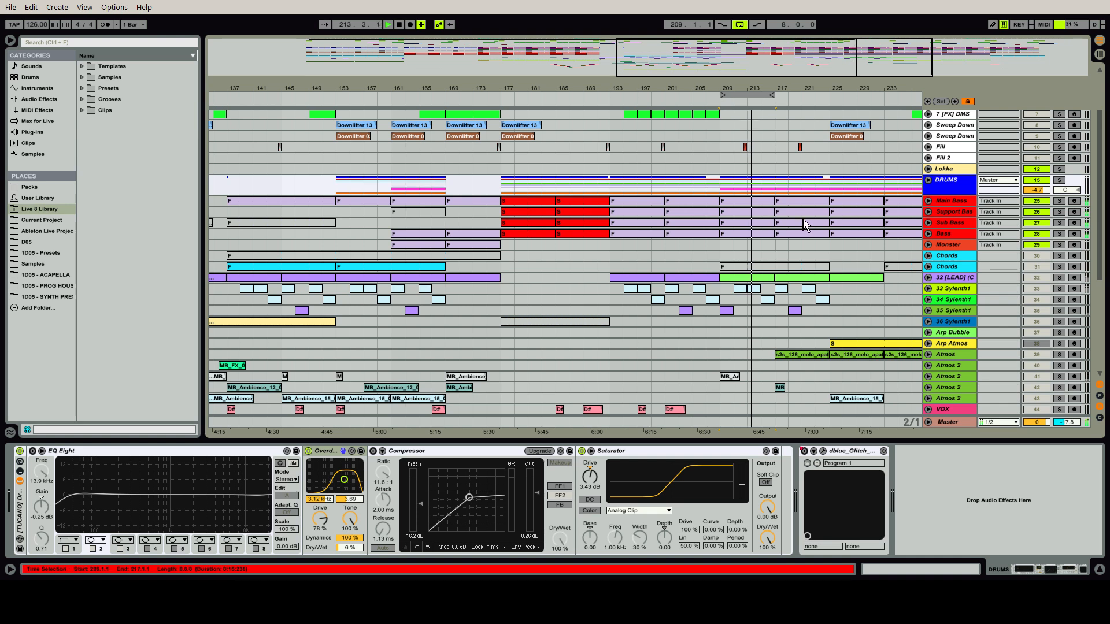
double_click(755, 203)
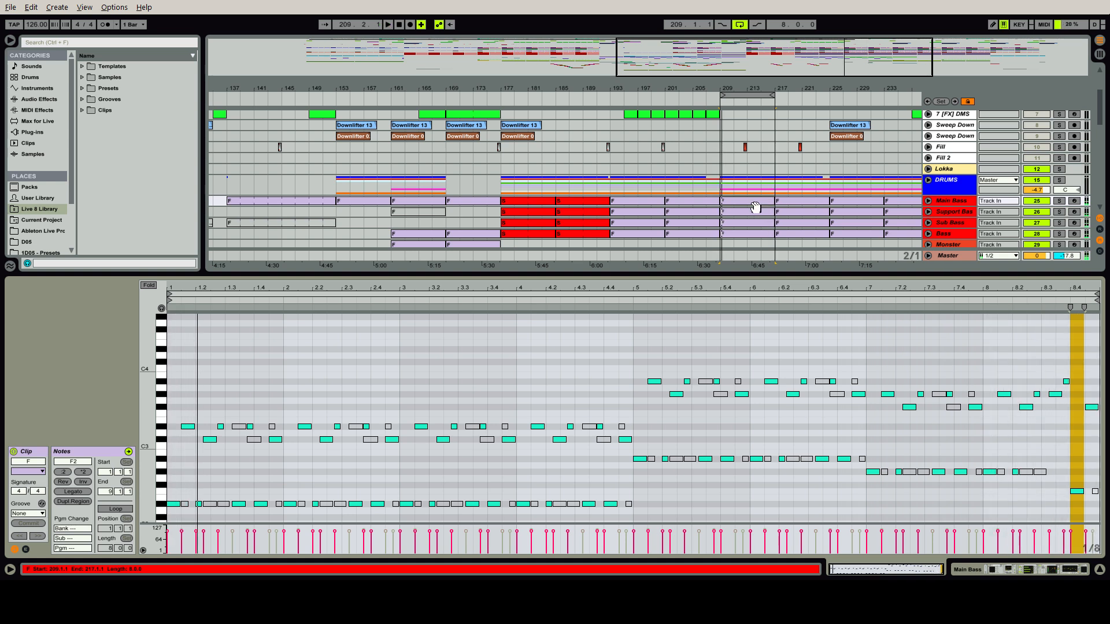
key("ctrl+alt+l")
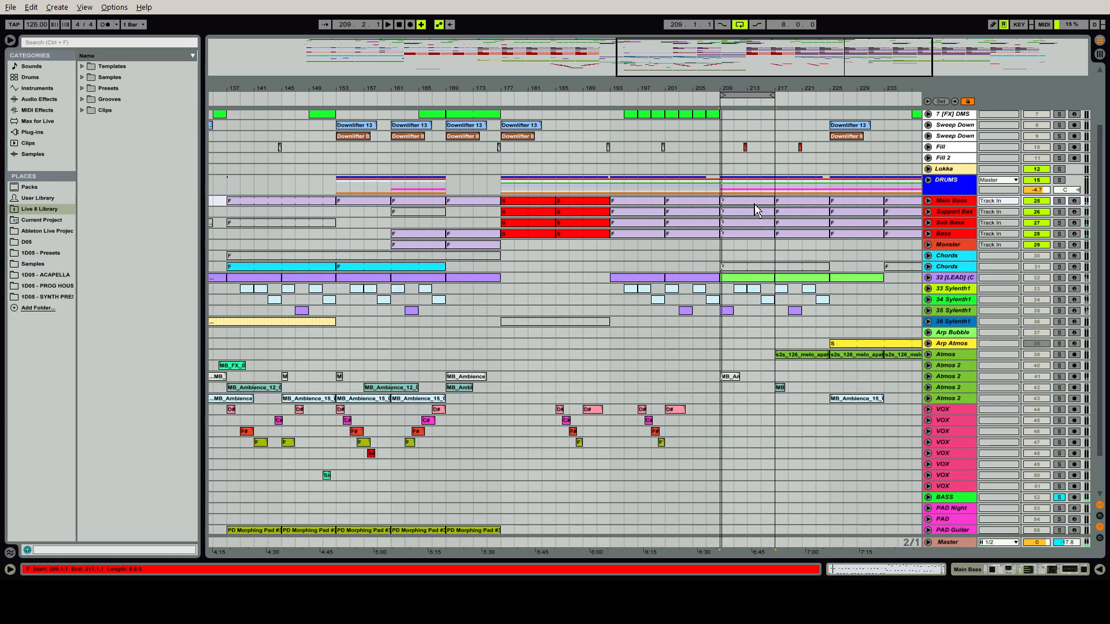
Solo and play the Main Bass track, and examine its device chain and the Massive synth's patch
double_click(953, 203)
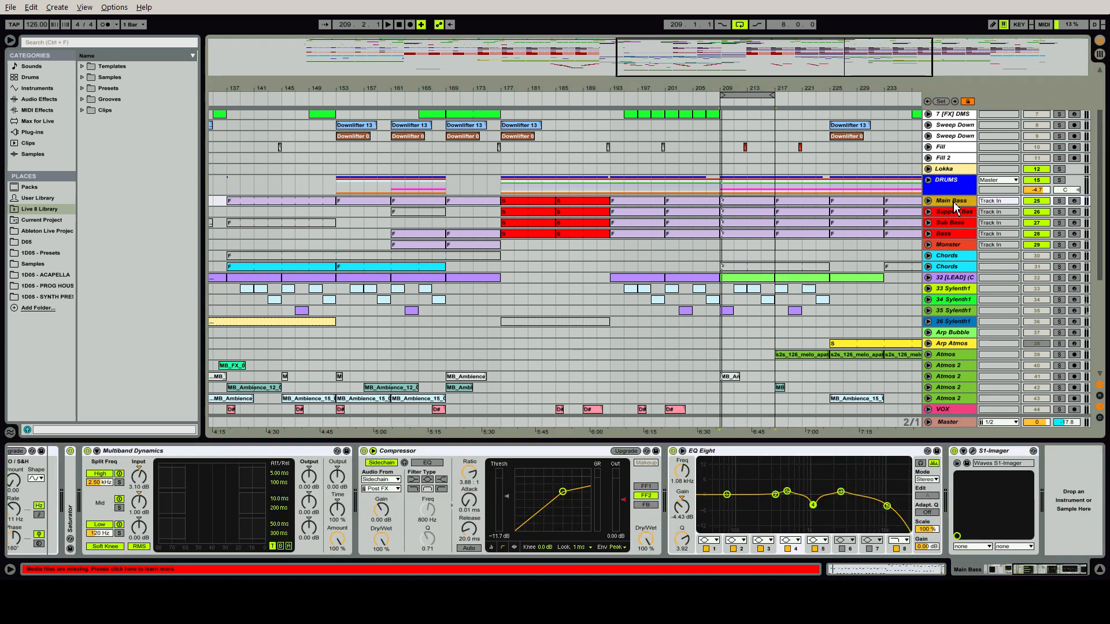
left_click(1059, 201)
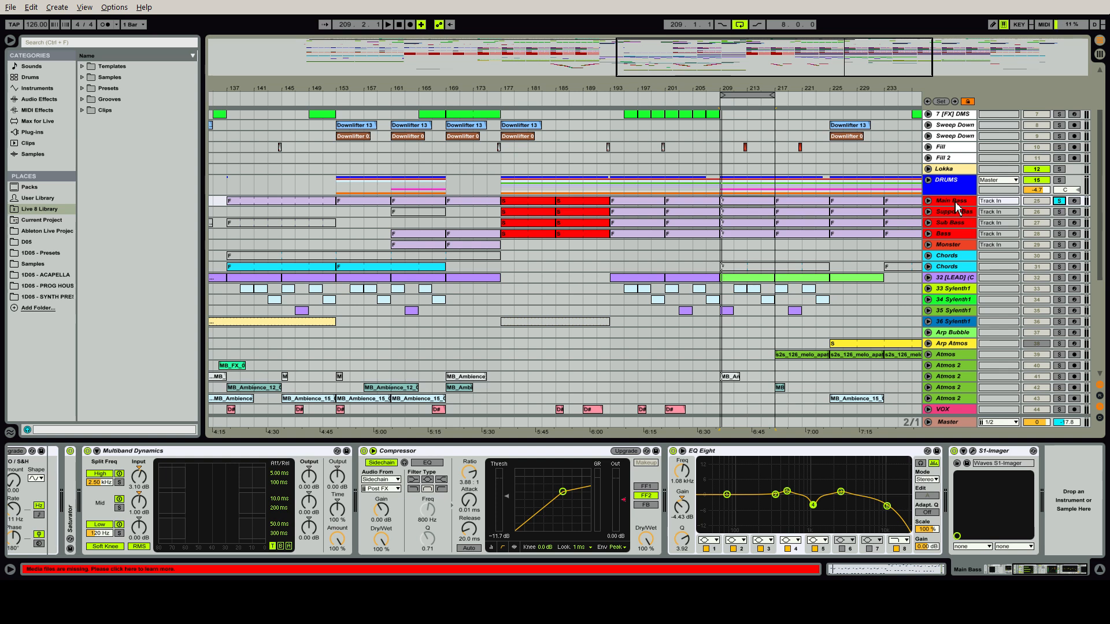
key("space")
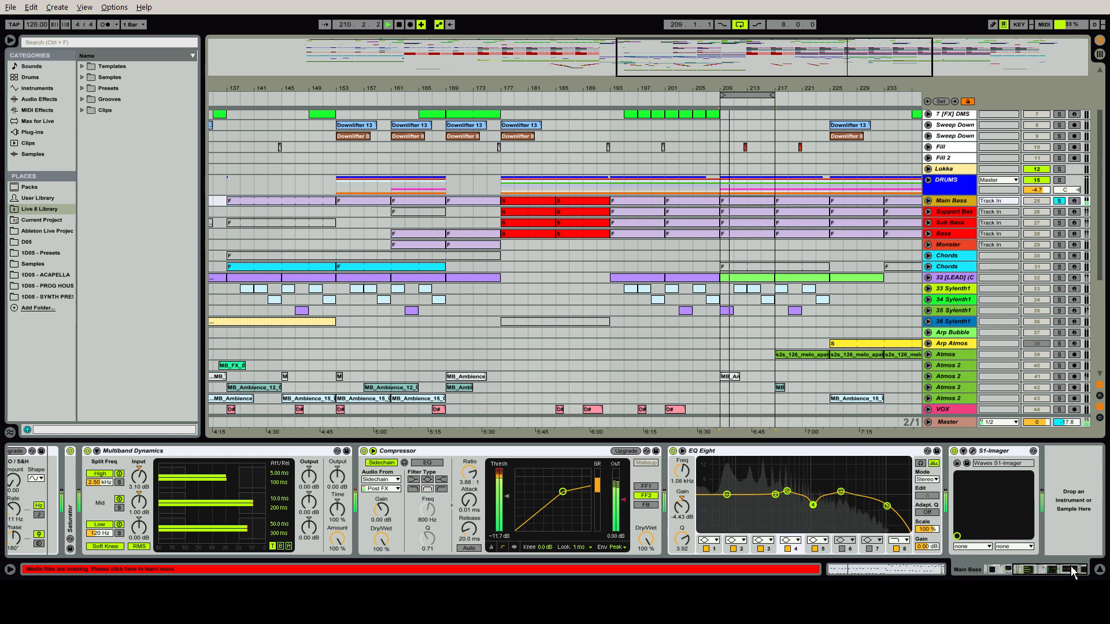
left_click_drag(1072, 571, 994, 570)
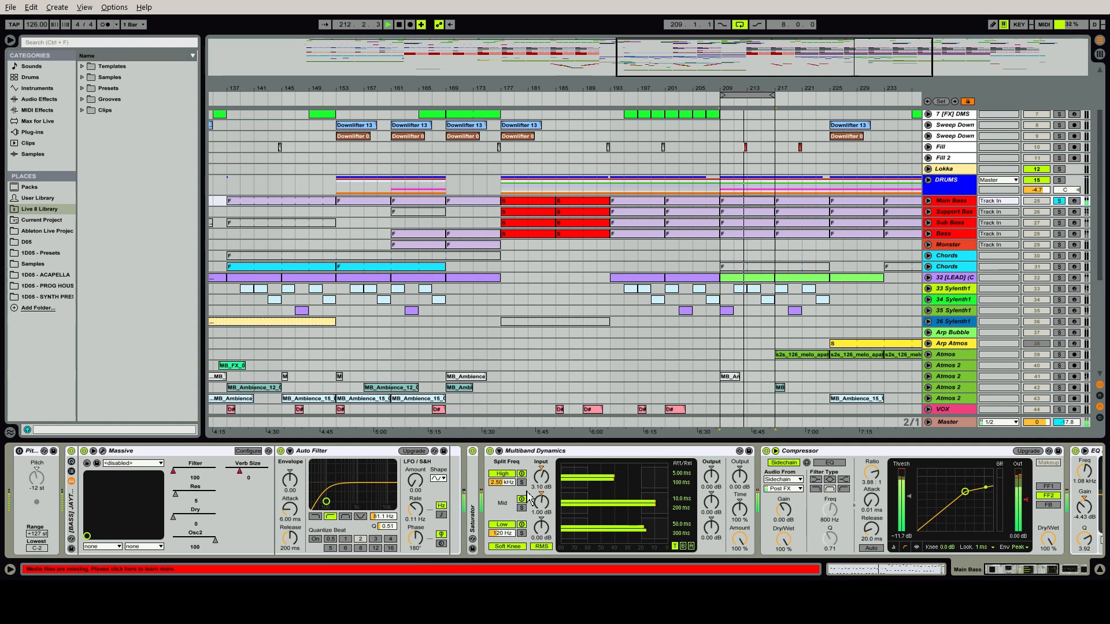
left_click(103, 451)
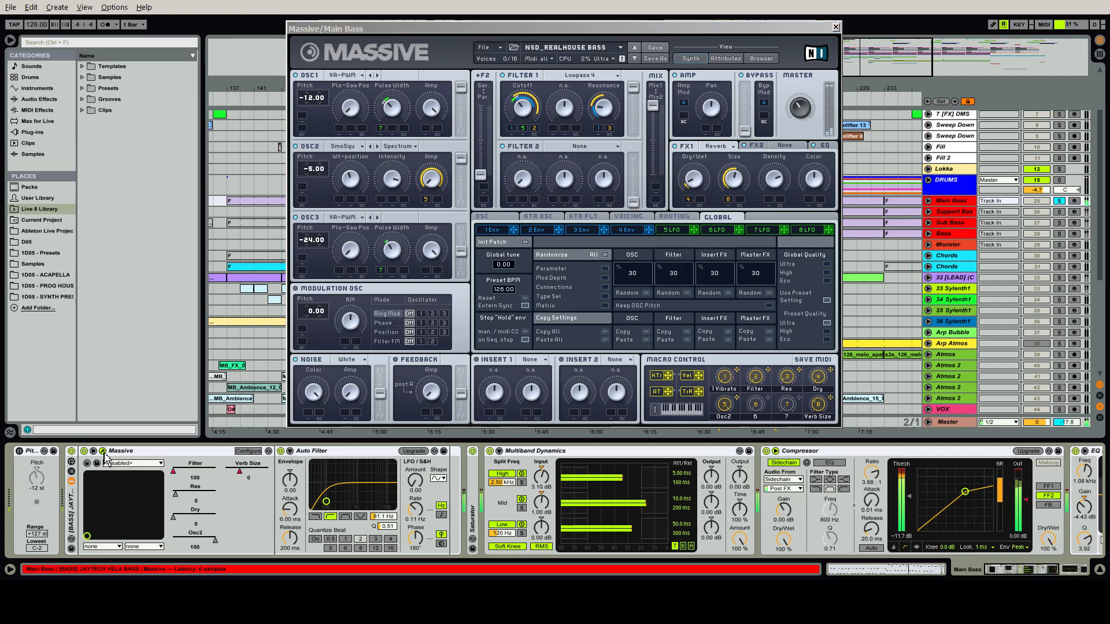
left_click(103, 452)
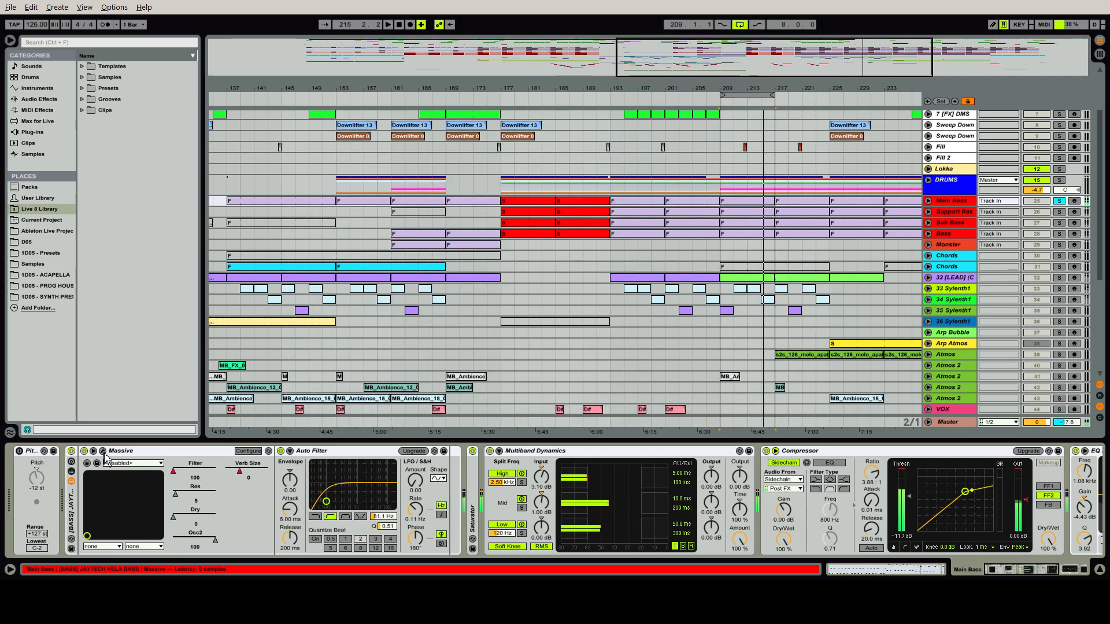
Unfold the Saturator on Main Bass and examine its settings together with the Auto Filter's
left_click(334, 454)
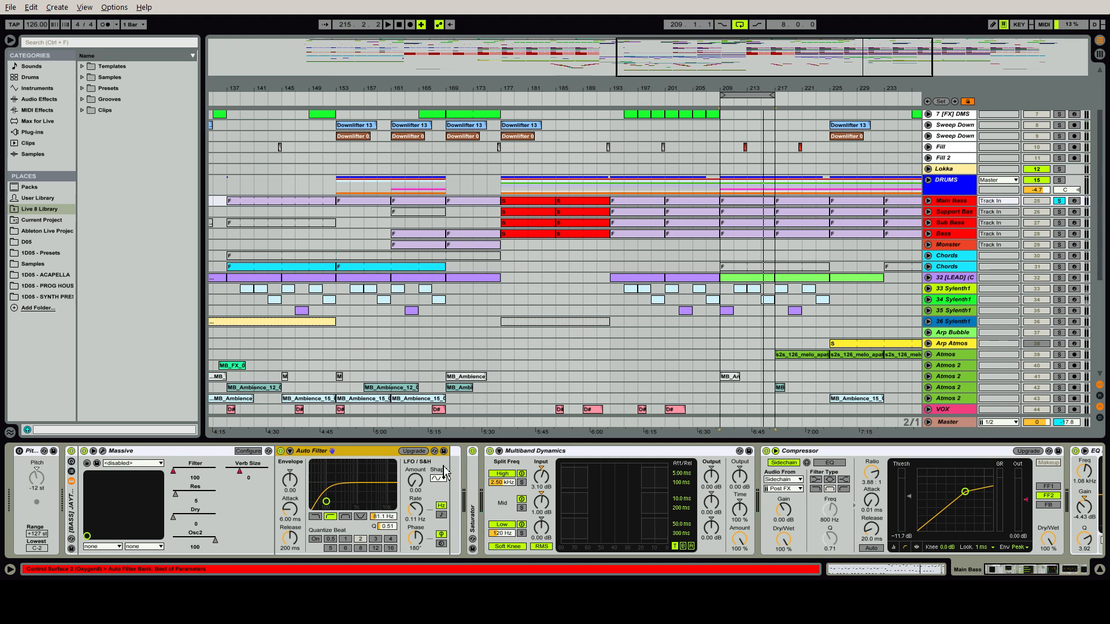
double_click(471, 479)
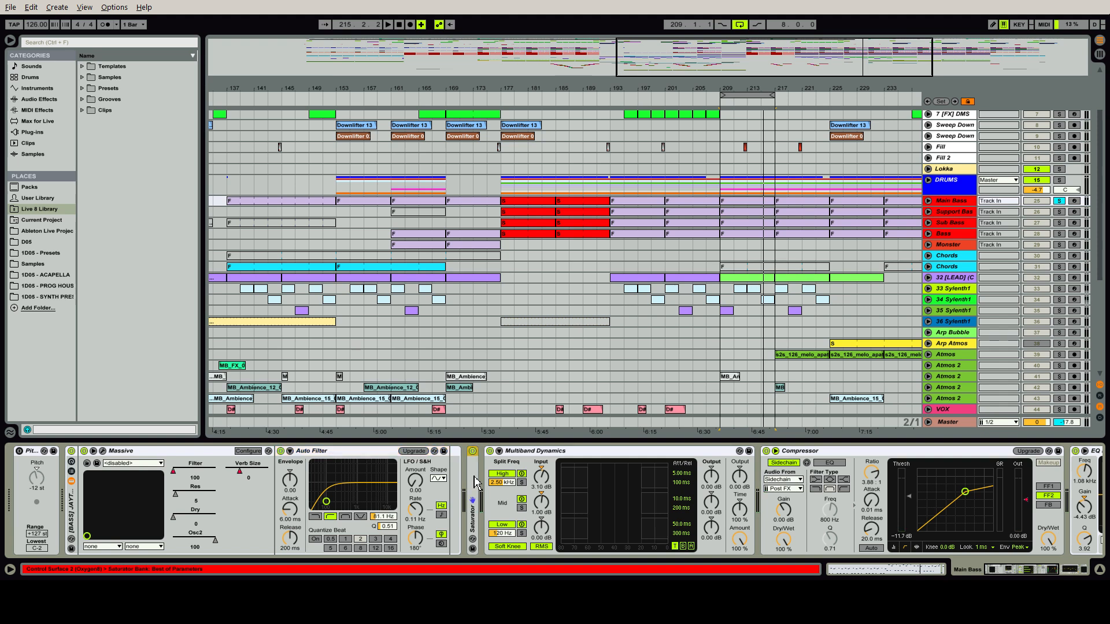
left_click(322, 455)
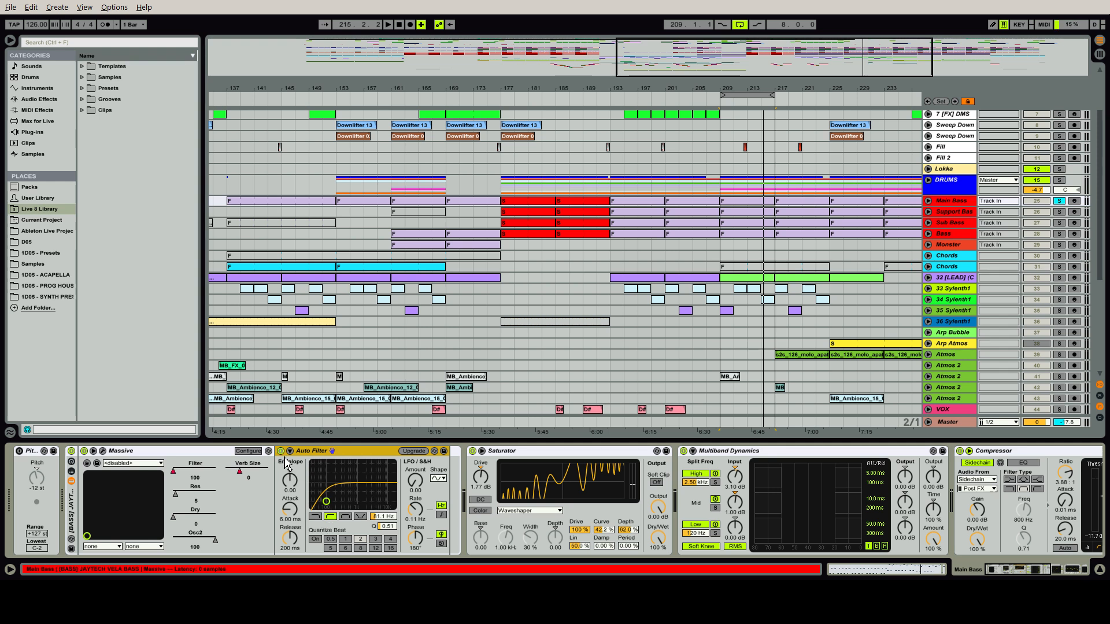
left_click(520, 457)
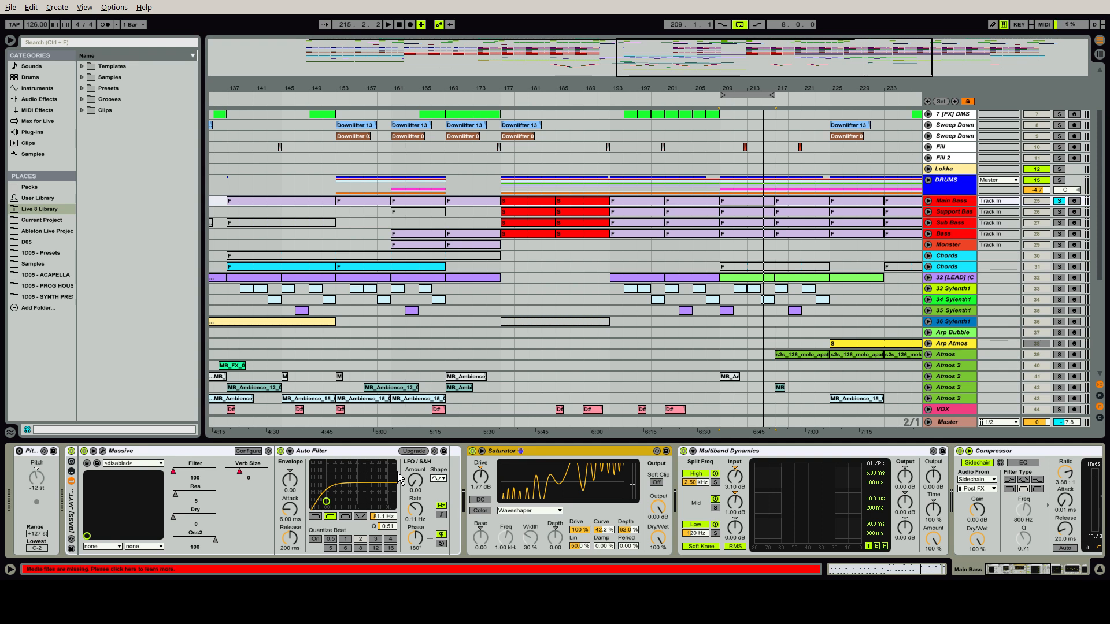
Switch off the Auto Filter, Saturator, Multiband Dynamics, Compressor, EQ Eight and S1-Imager on Main Bass
left_click(281, 450)
left_click(472, 452)
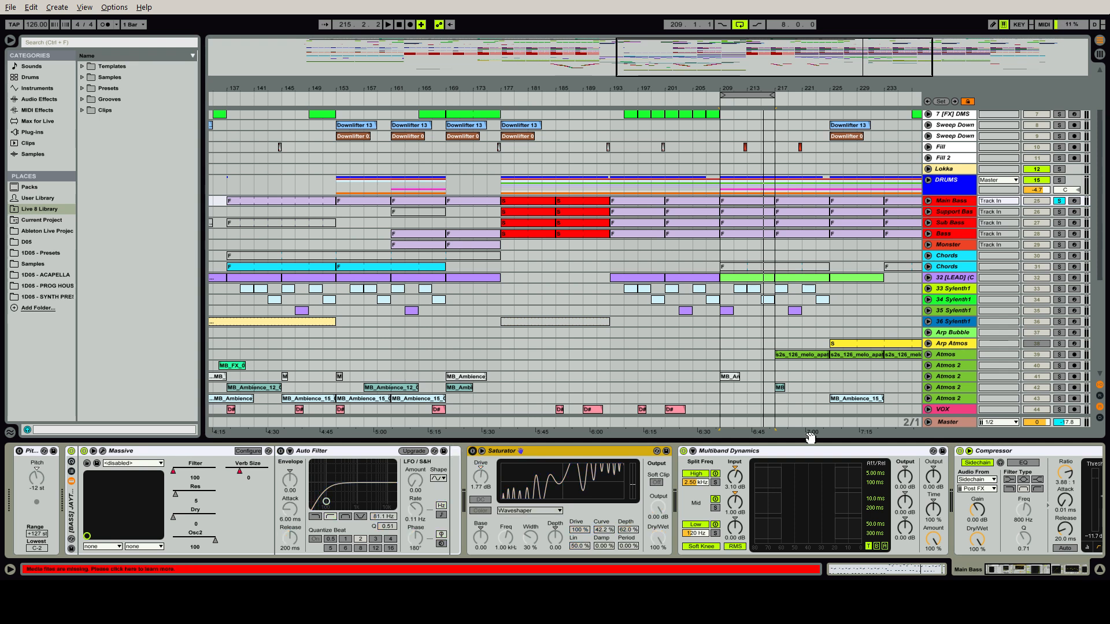
left_click(684, 451)
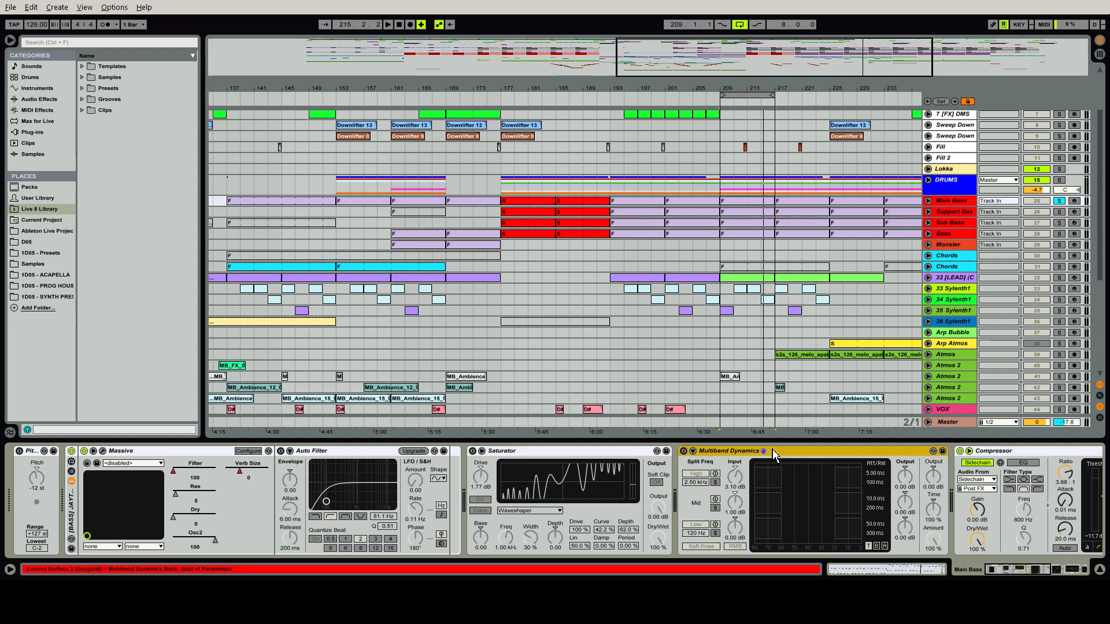
left_click(960, 451)
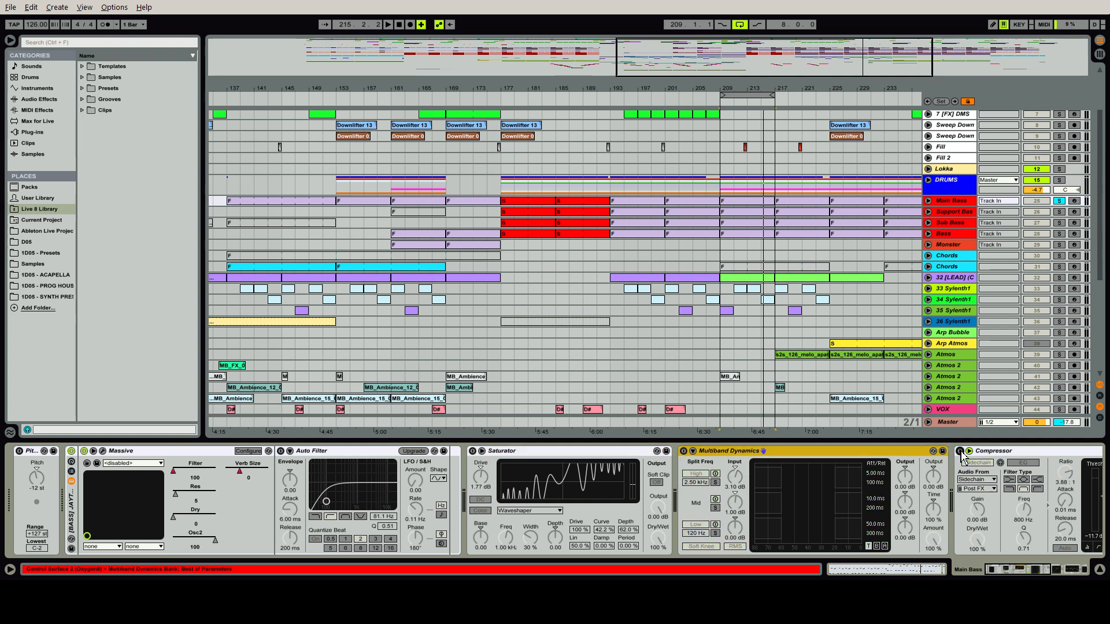
left_click(1019, 574)
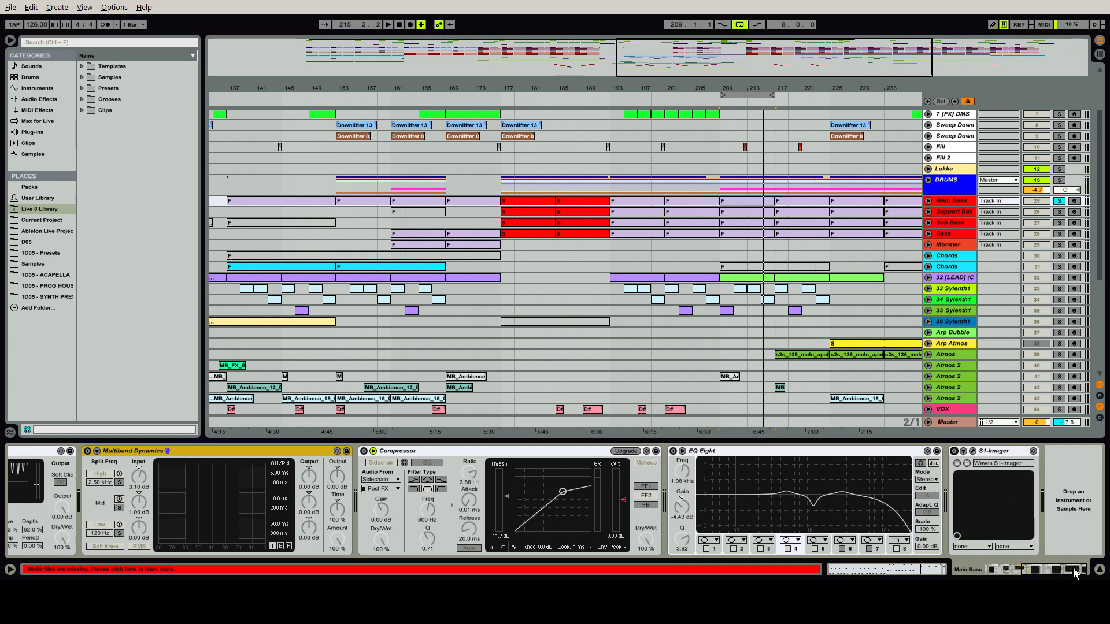
left_click_drag(1074, 568, 1032, 569)
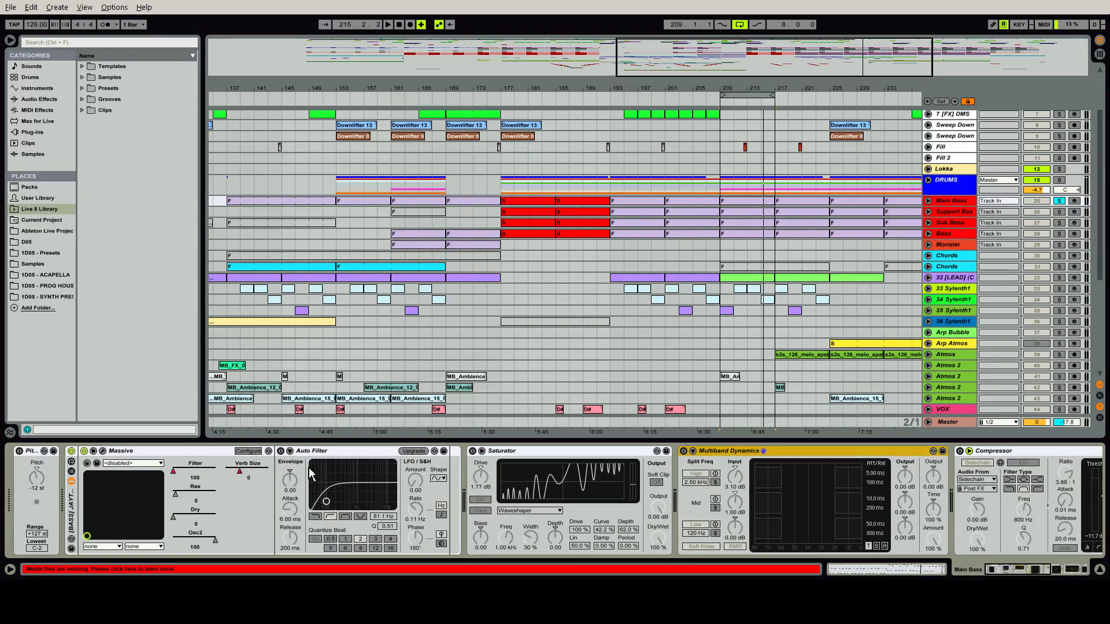
Switch the Auto Filter and the Saturator on Main Bass back on, playing the loop to hear the filter's effect
key("space")
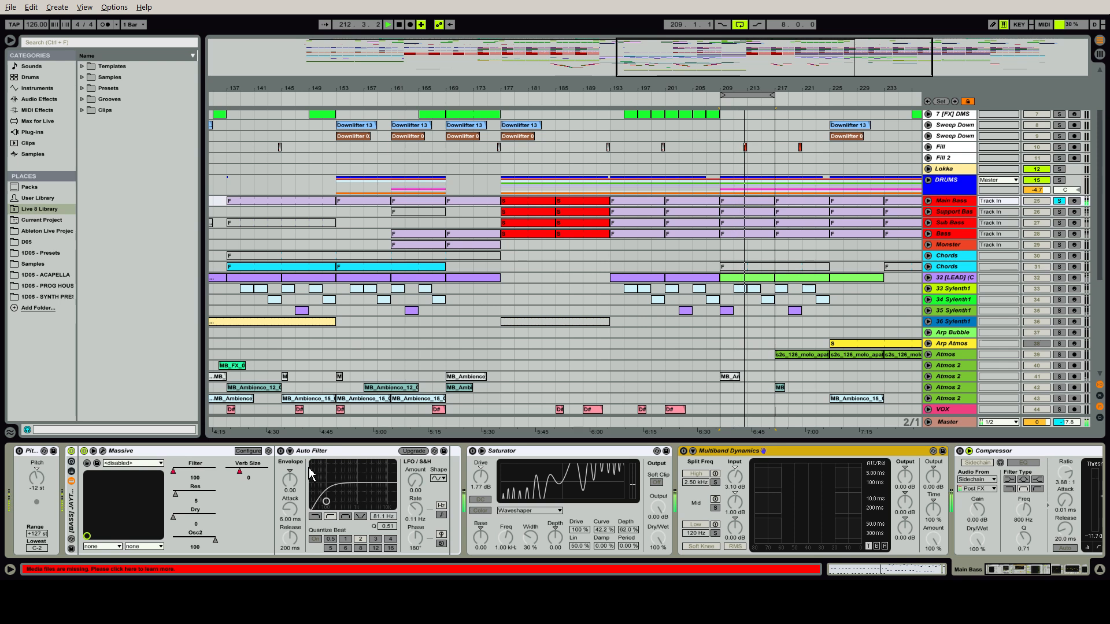
left_click(281, 451)
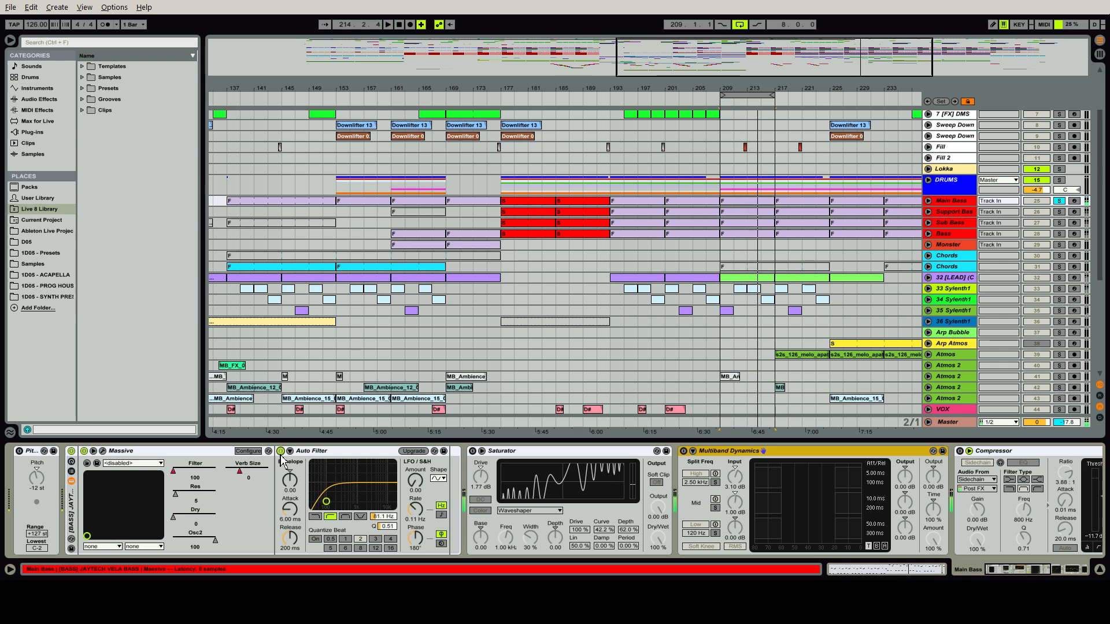
key("space")
key("space")
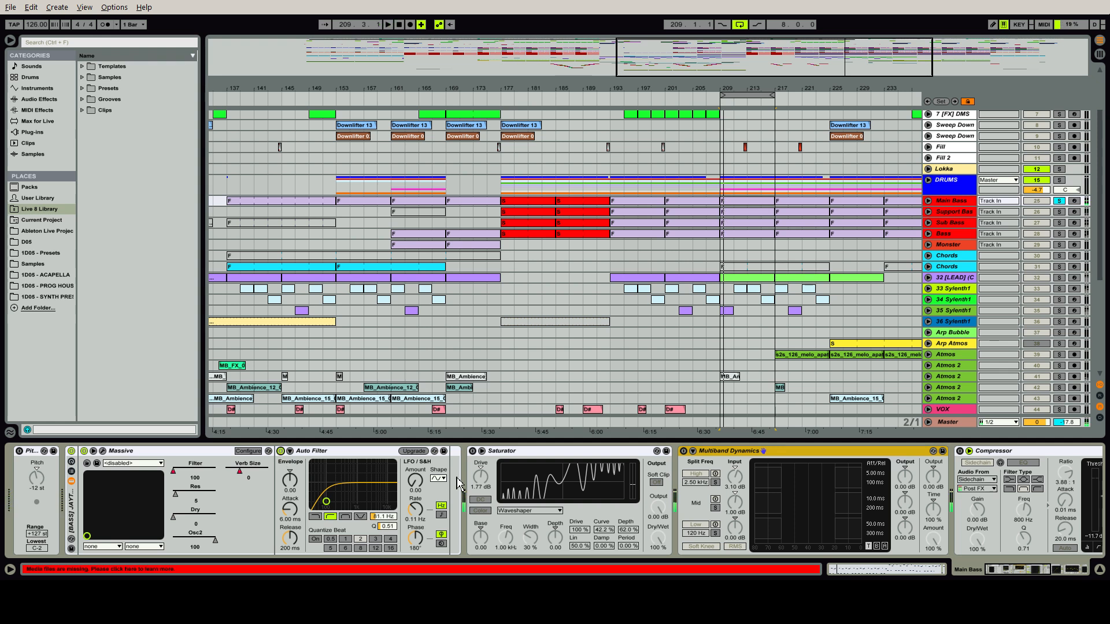
left_click(515, 453)
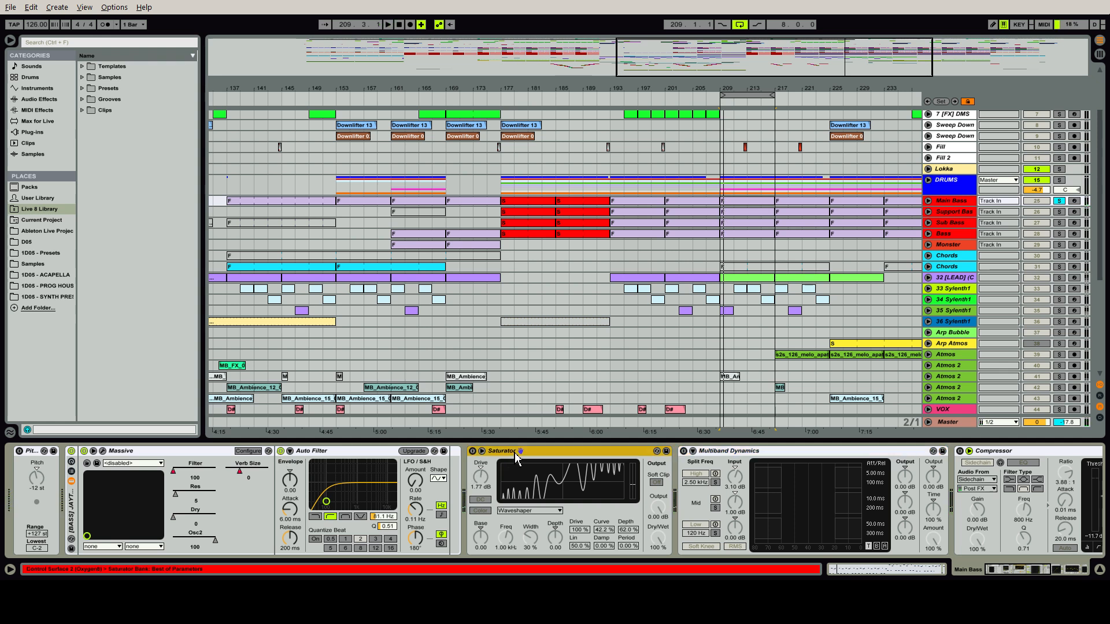
left_click(472, 452)
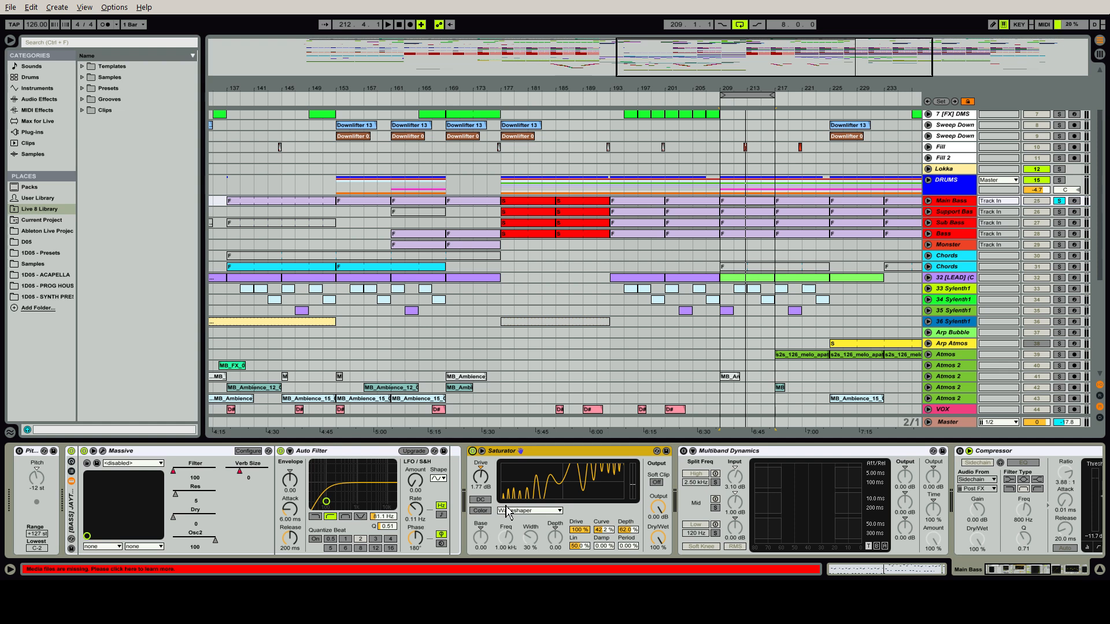
Audition the Saturator's waveshaper Curve at 0% and at 100% during playback, undoing each change
left_click(604, 529)
key("Delete")
key("space")
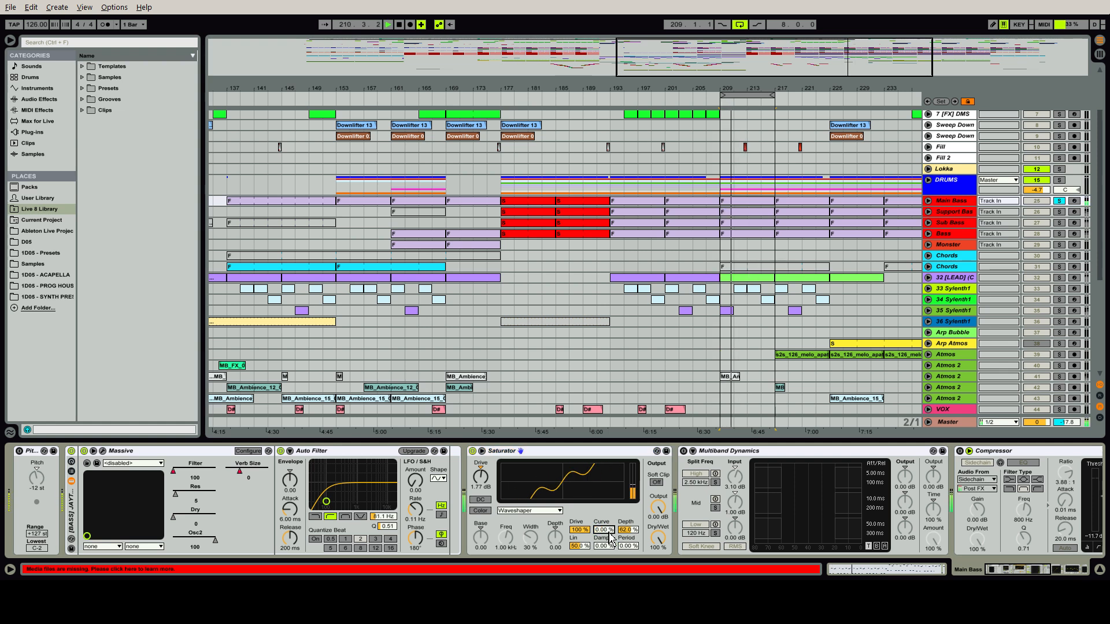
key("ctrl+z")
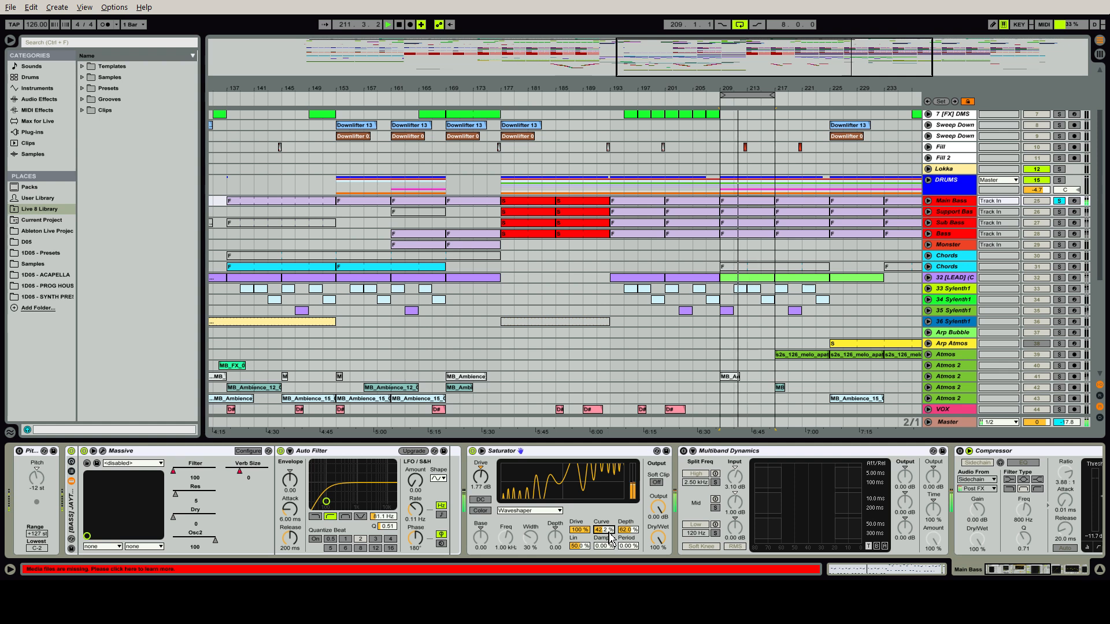
left_click_drag(608, 530, 608, 473)
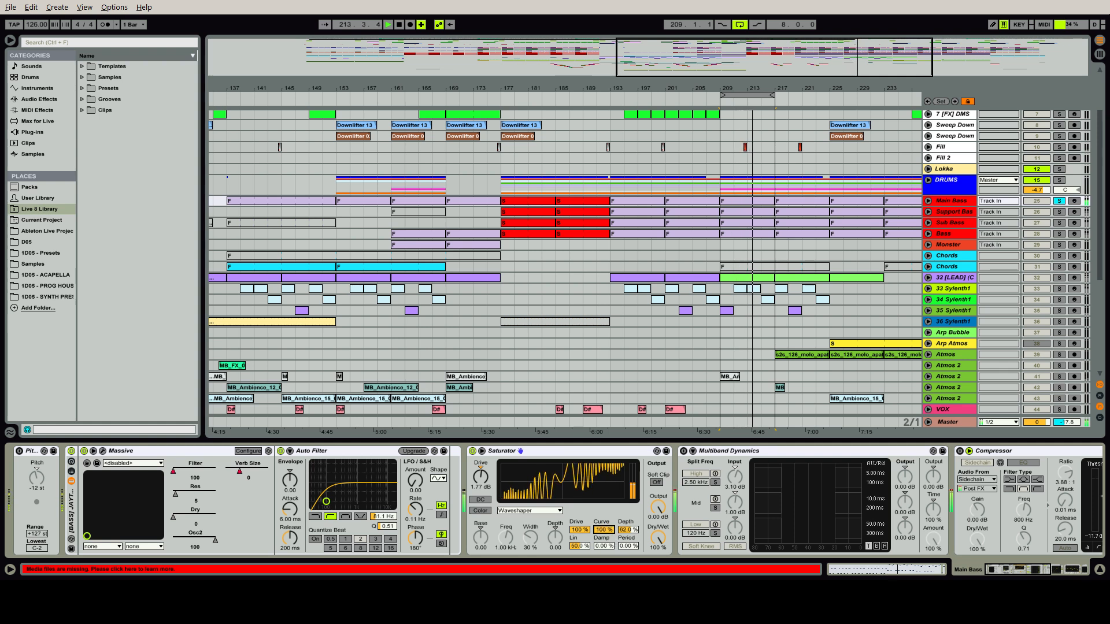
key("ctrl+z")
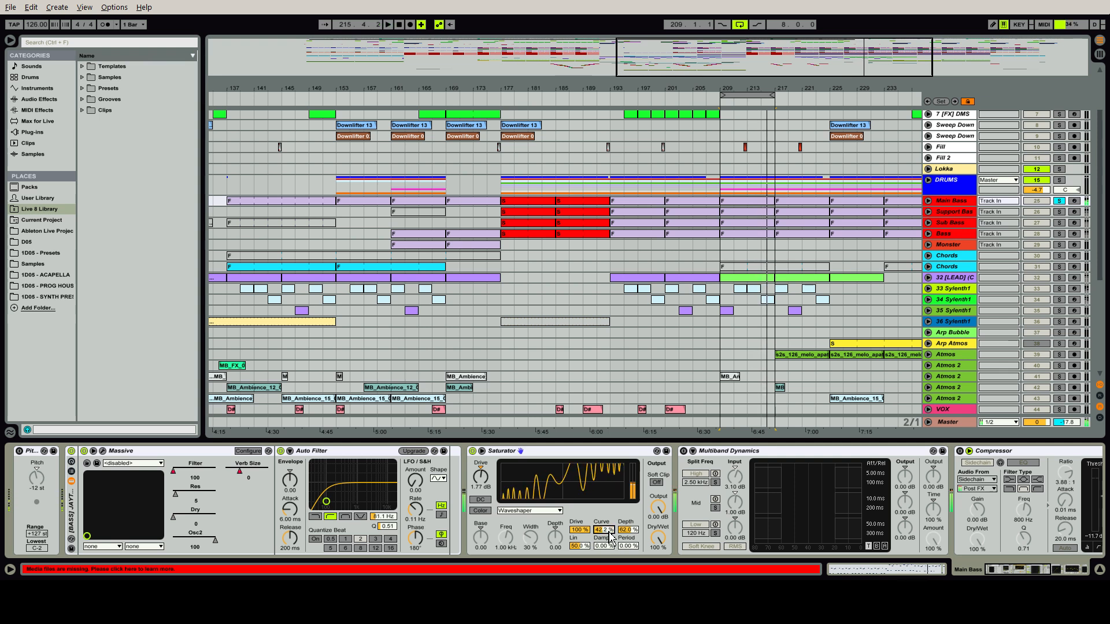
Audition the Saturator's waveshaper Depth at 100% during playback, and return it to 62%
left_click_drag(627, 530, 627, 521)
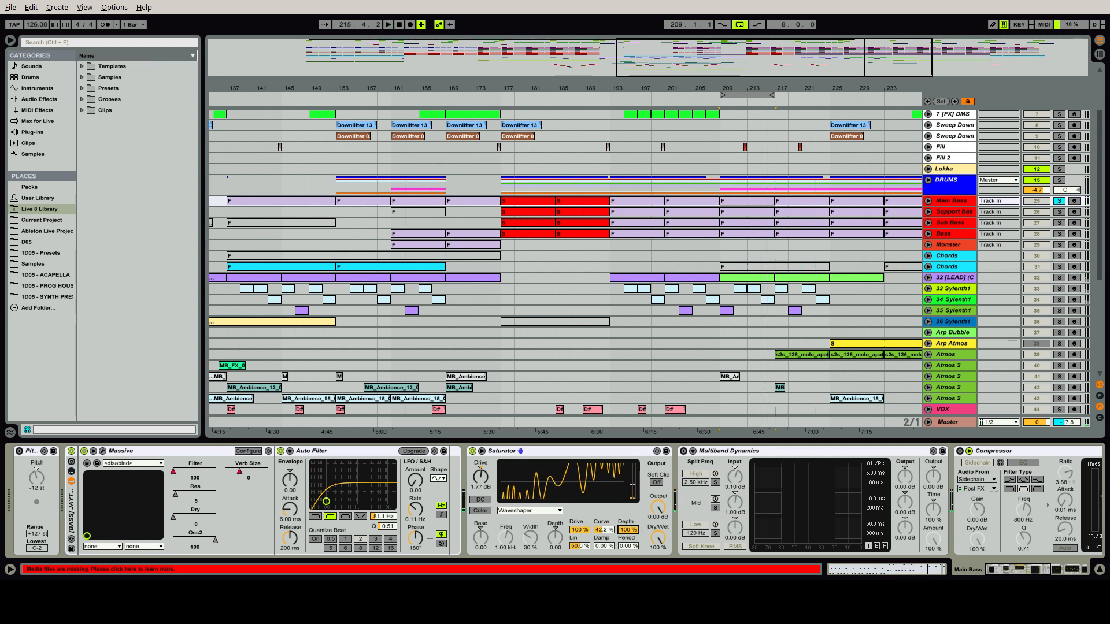
key("space")
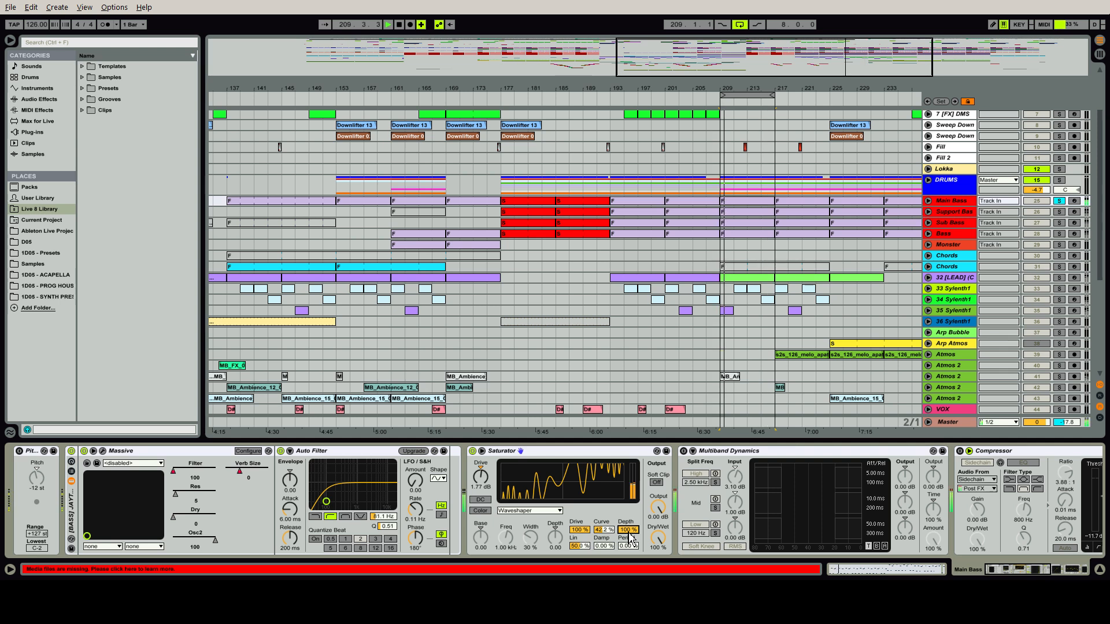
mouse_move(630, 538)
left_mouse_down()
mouse_move(630, 578)
mouse_move(630, 542)
left_mouse_up()
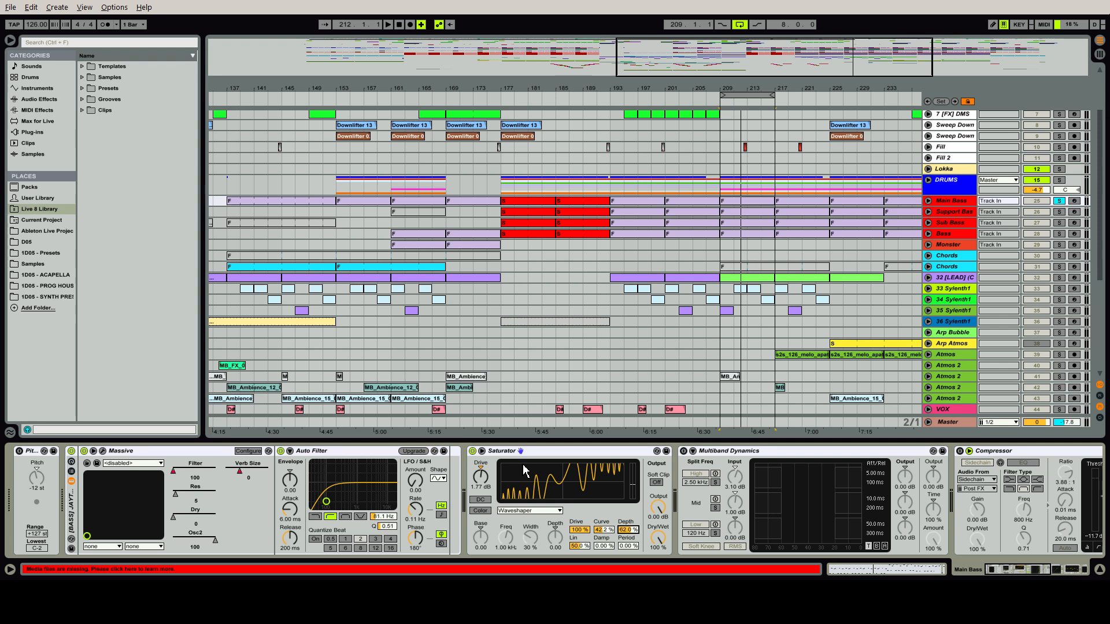
Switch on the Multiband Dynamics on Main Bass, comparing the sound with it bypassed and active
left_click(542, 452)
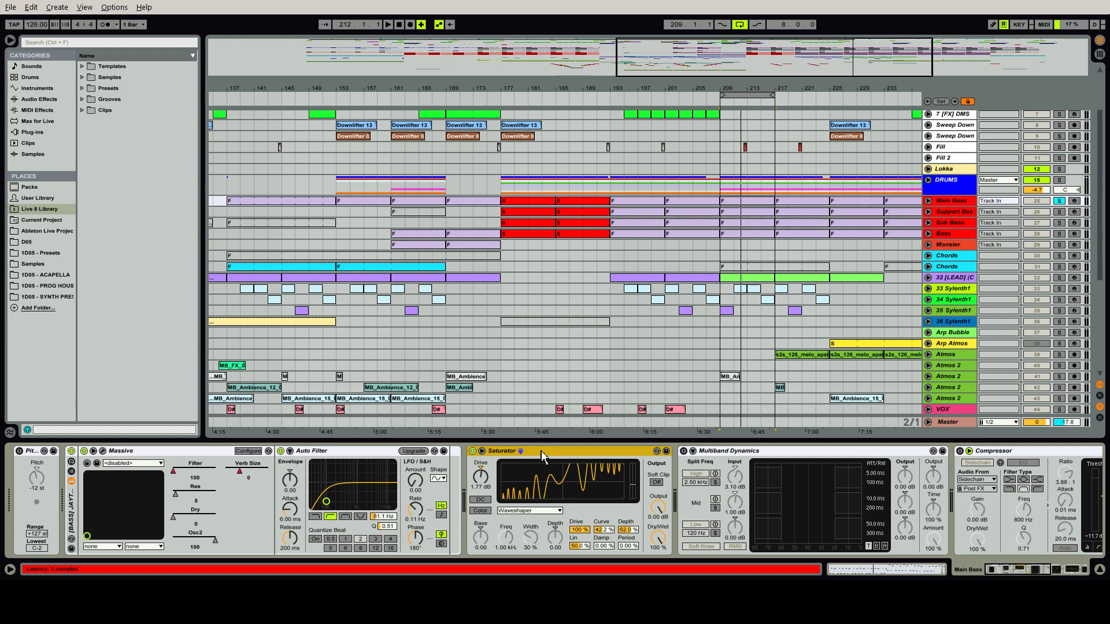
left_click(683, 452)
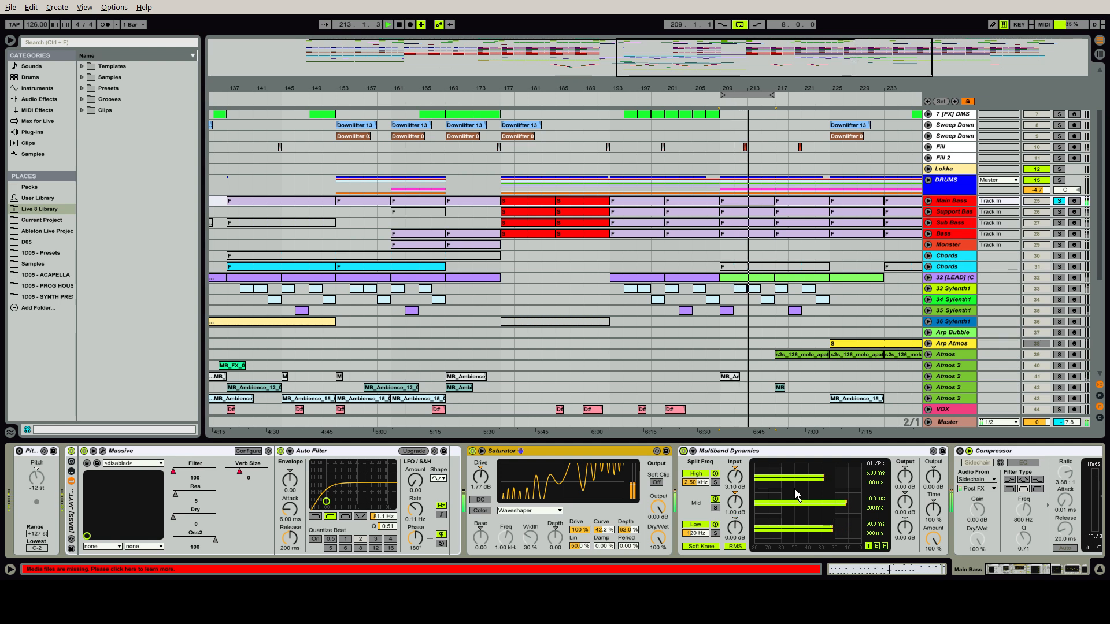
left_click(683, 451)
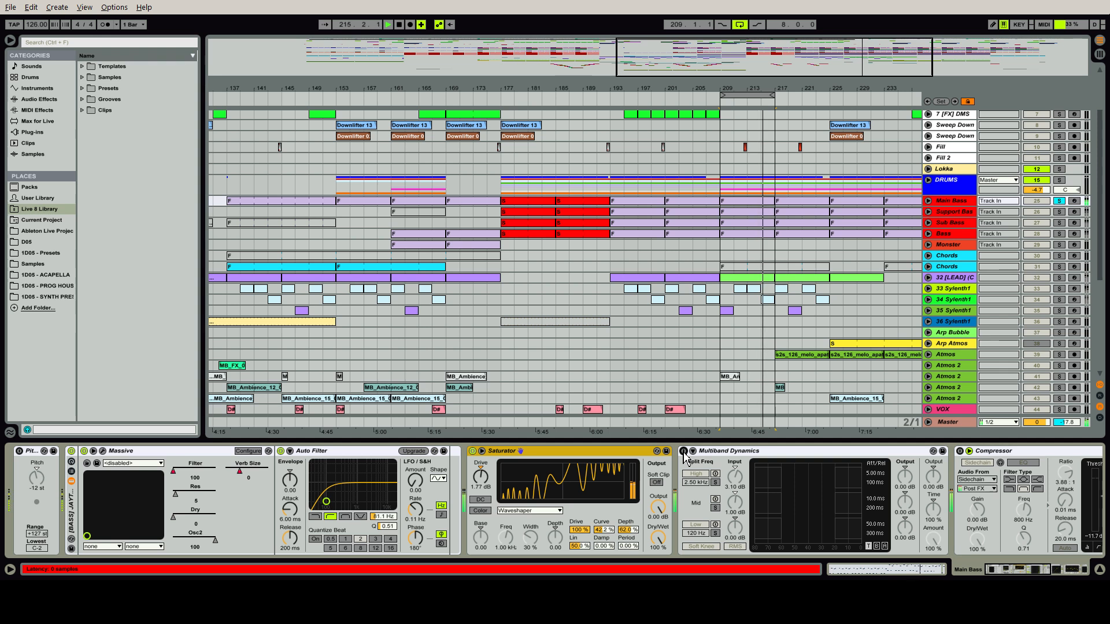
left_click(683, 451)
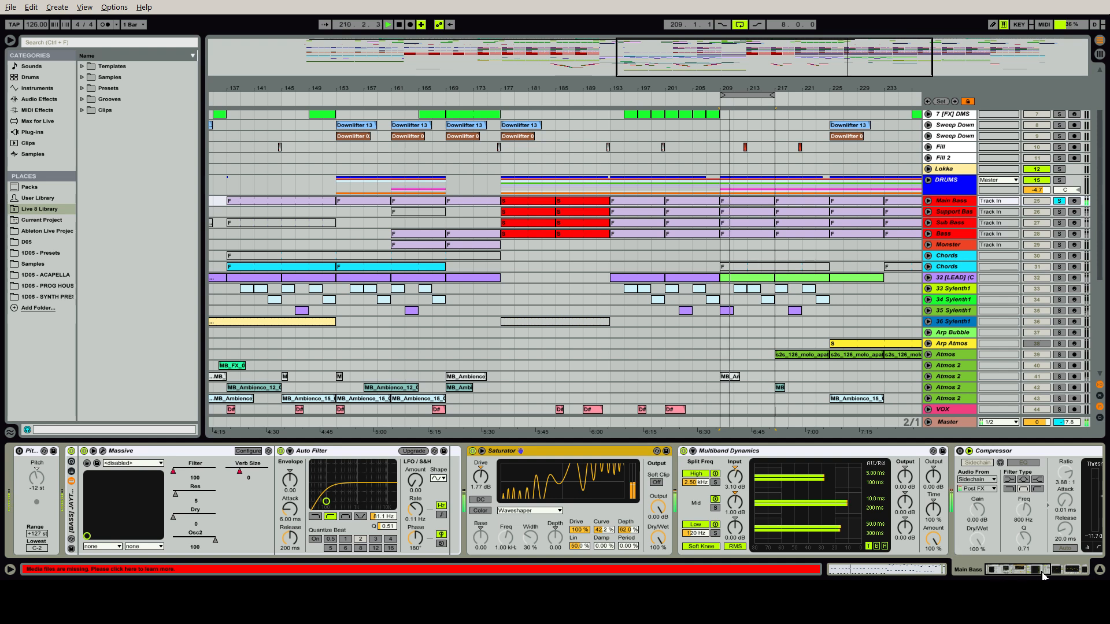
Switch on the Compressor and EQ Eight on Main Bass, and select the EQ's high-cut band 8
left_click_drag(1042, 572, 1054, 572)
left_click(469, 452)
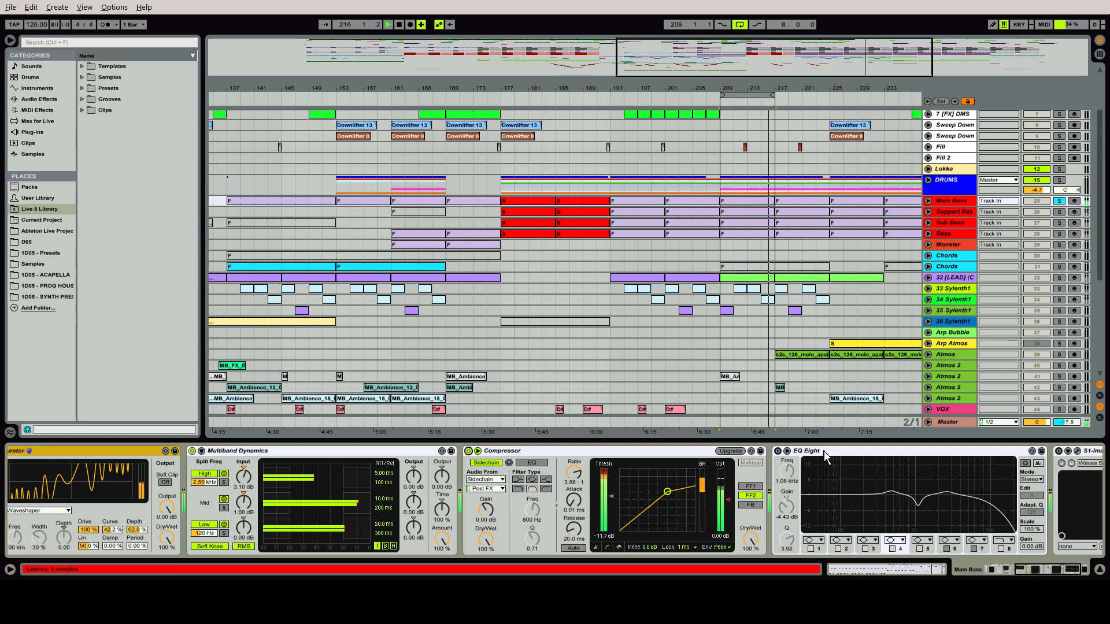
left_click(778, 451)
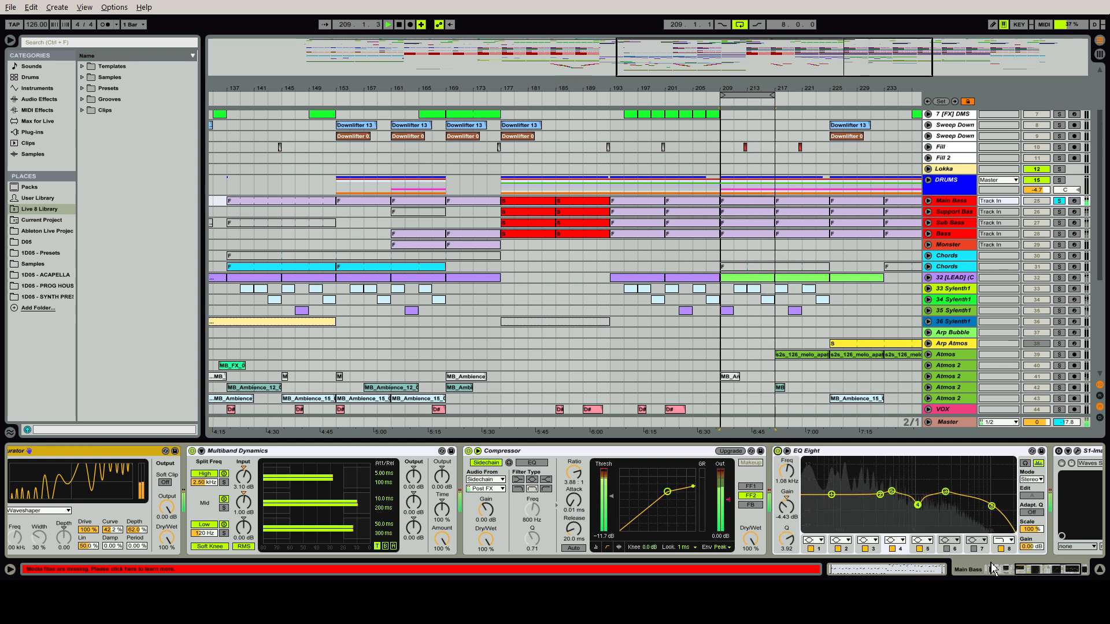
left_click_drag(1032, 569, 1045, 569)
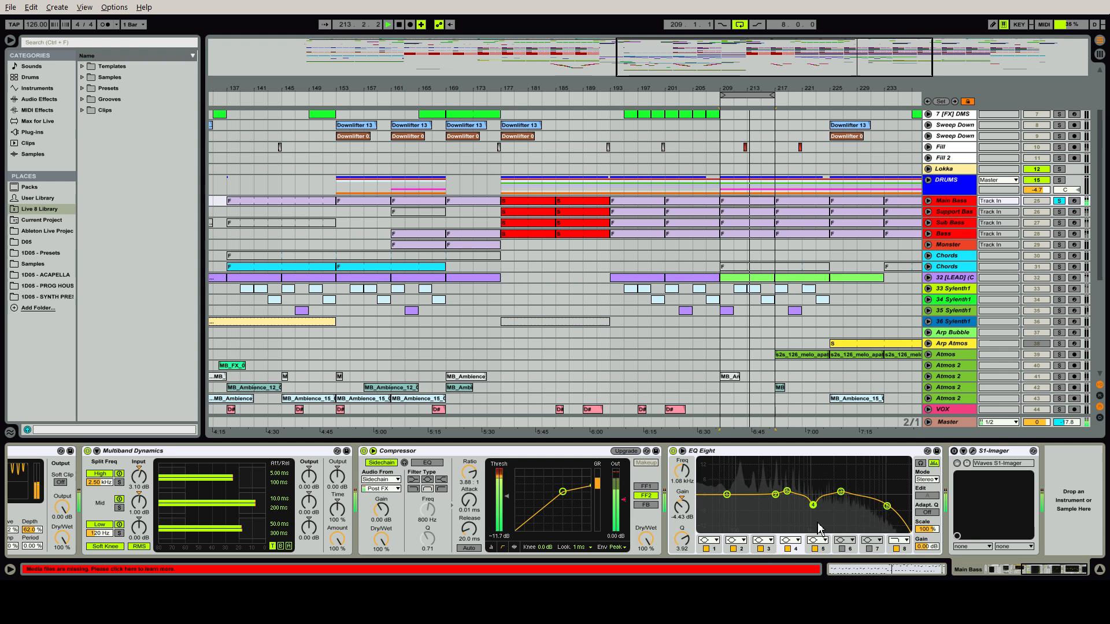
left_click(887, 507)
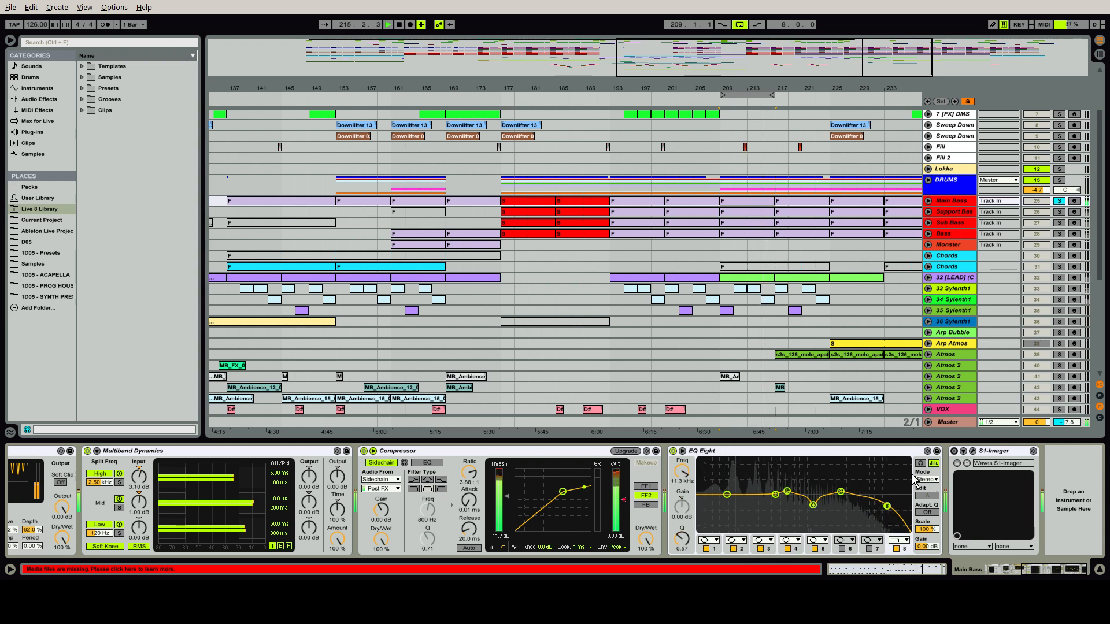
Open the S1-Imager on Main Bass, compare the sound with it off and on, leave it on, and close its window
left_click(973, 454)
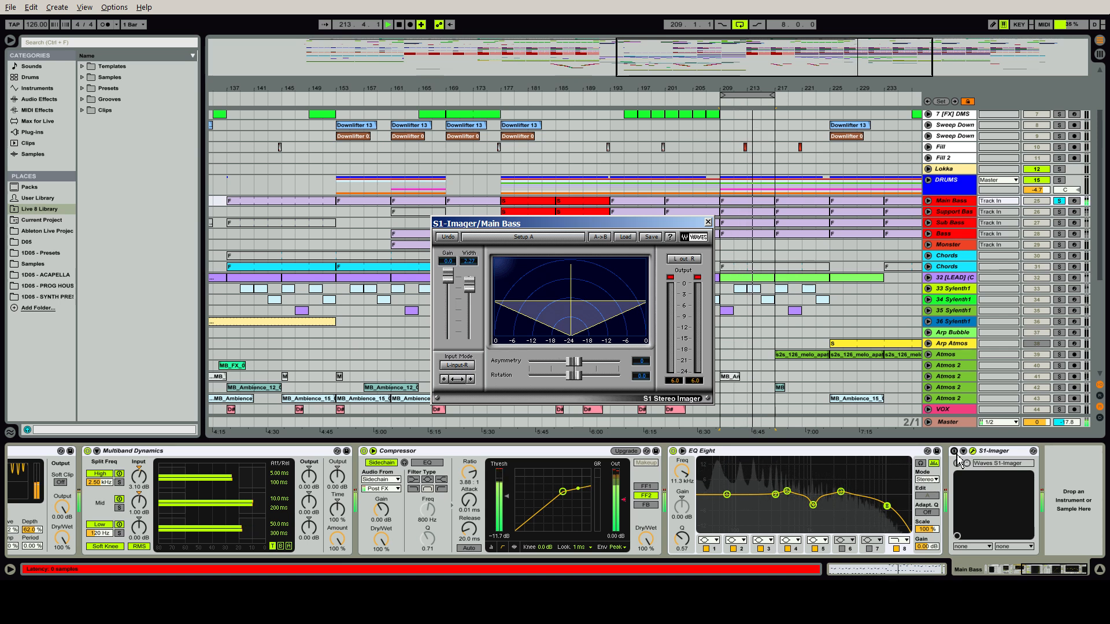
left_click(956, 455)
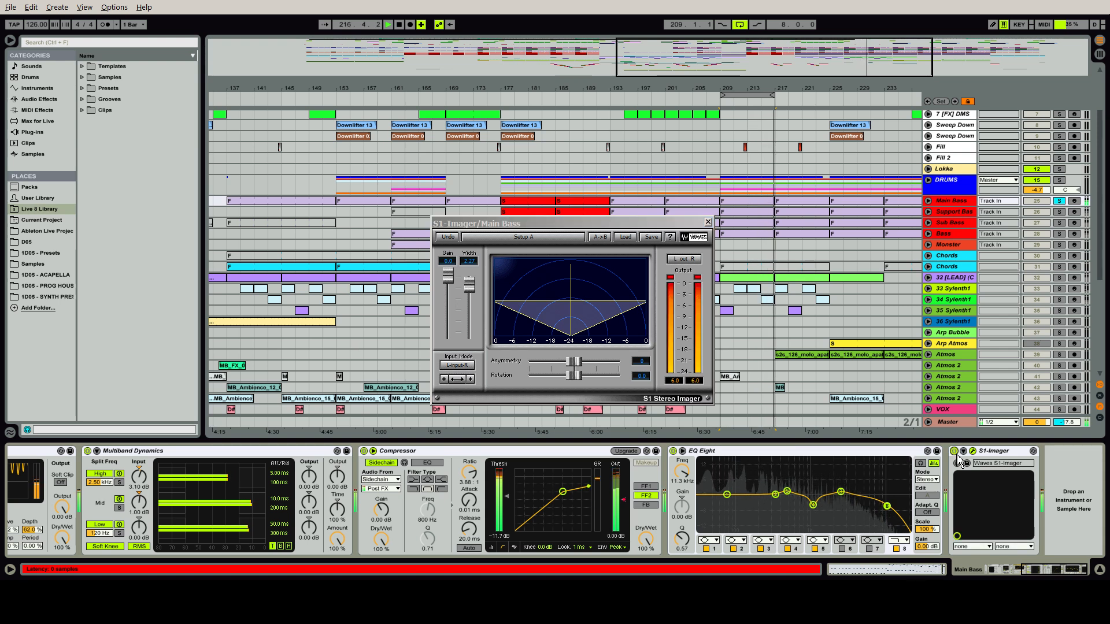
key("space")
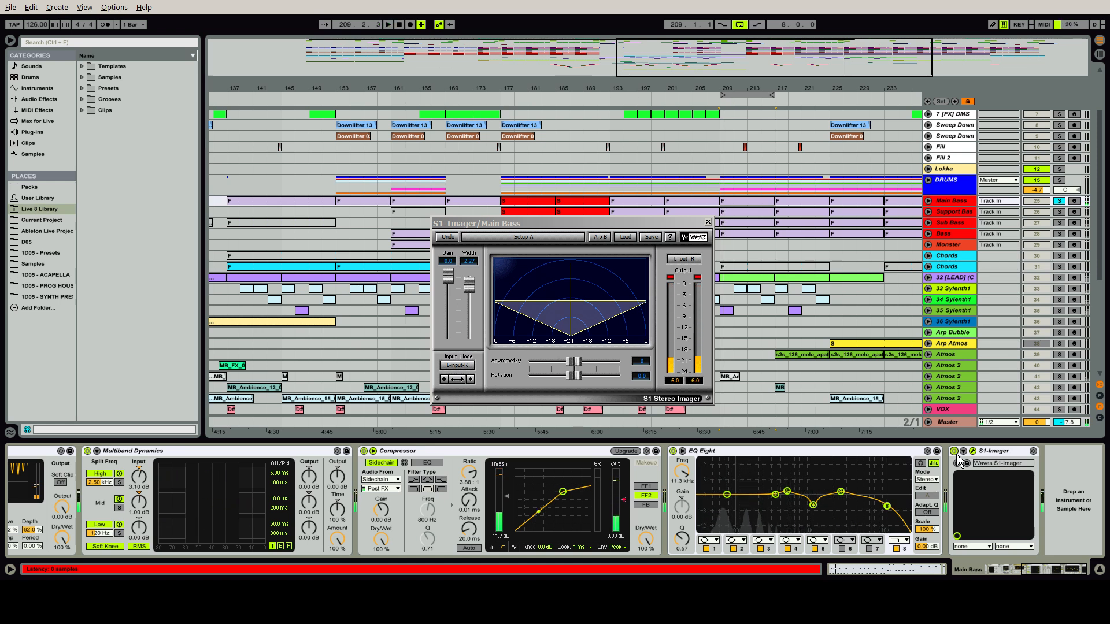
key("space")
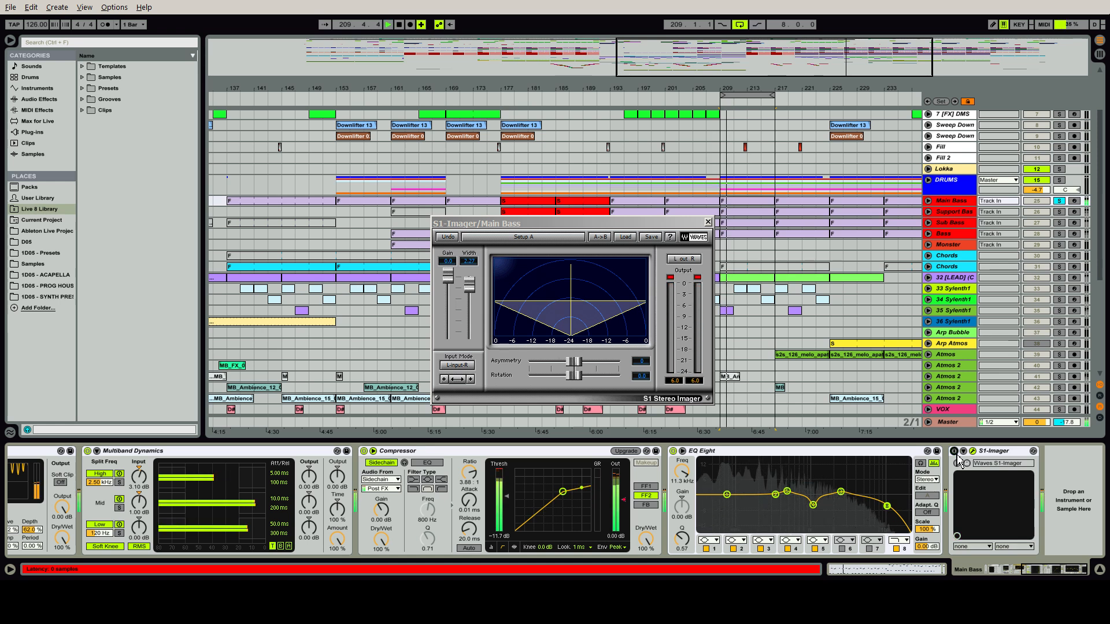
left_click(956, 455)
key("space")
key("space")
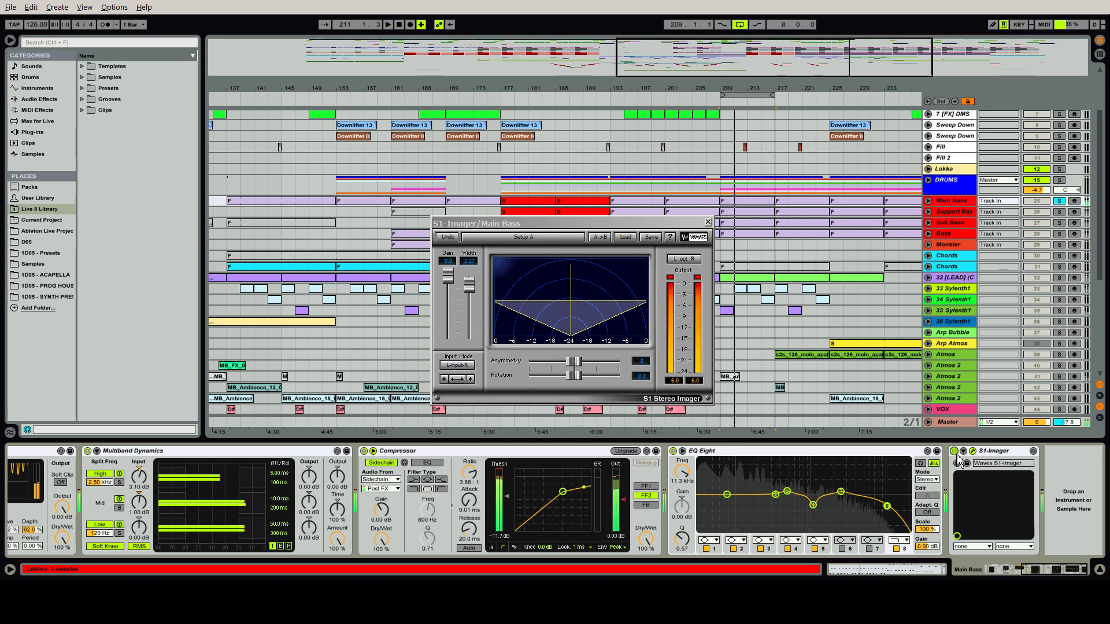
key("space")
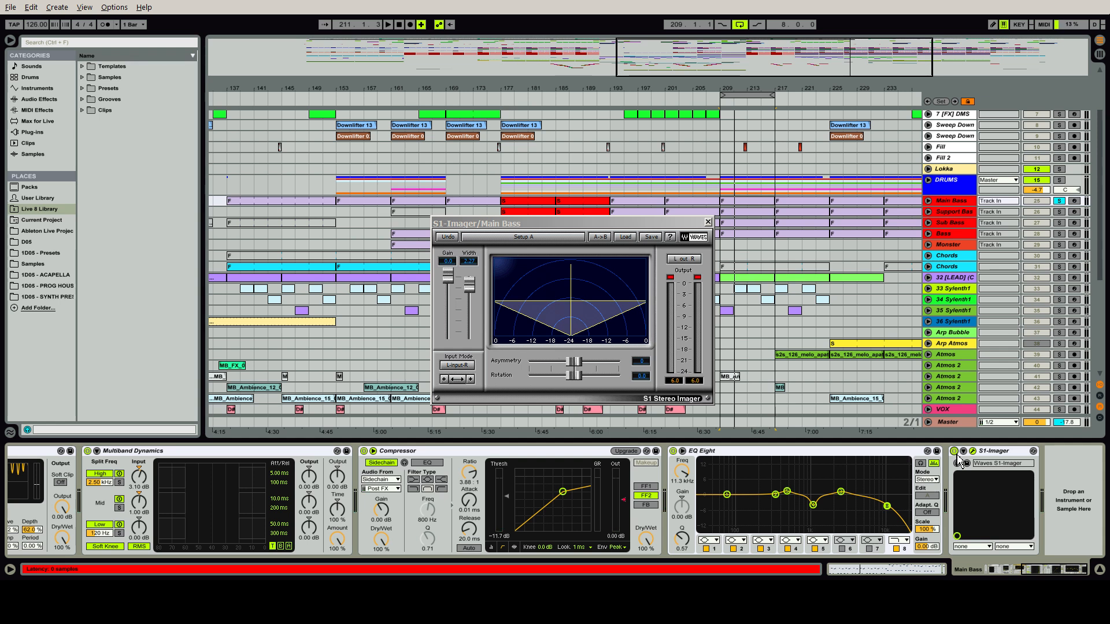
left_click(707, 222)
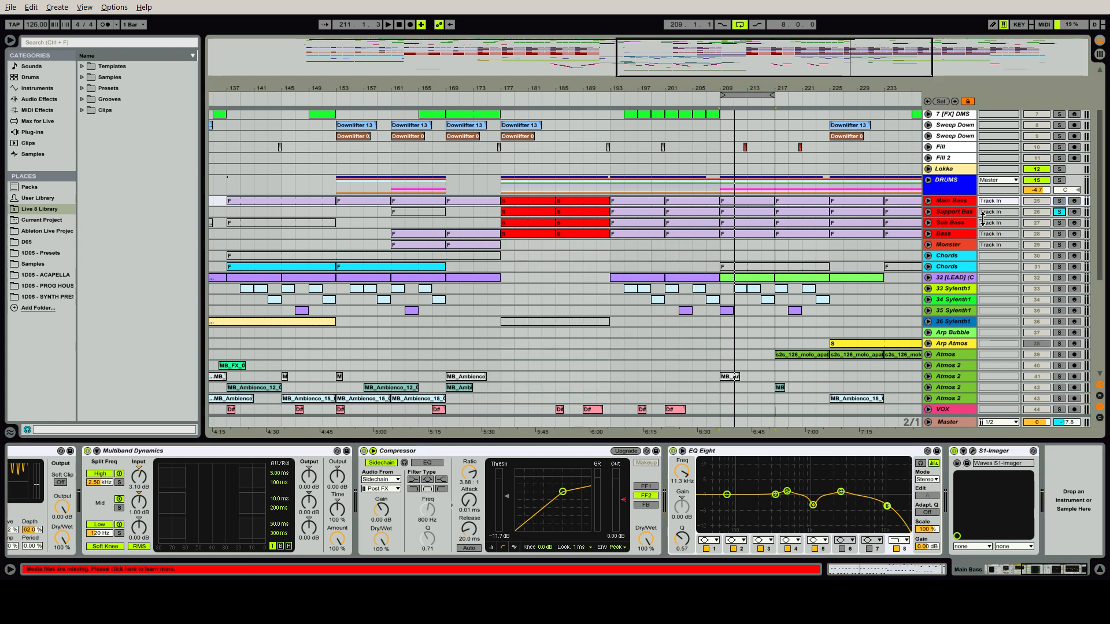
Solo and play the Support Bass track, and examine its Massive patch before closing the synth window
left_click(957, 212)
key("space")
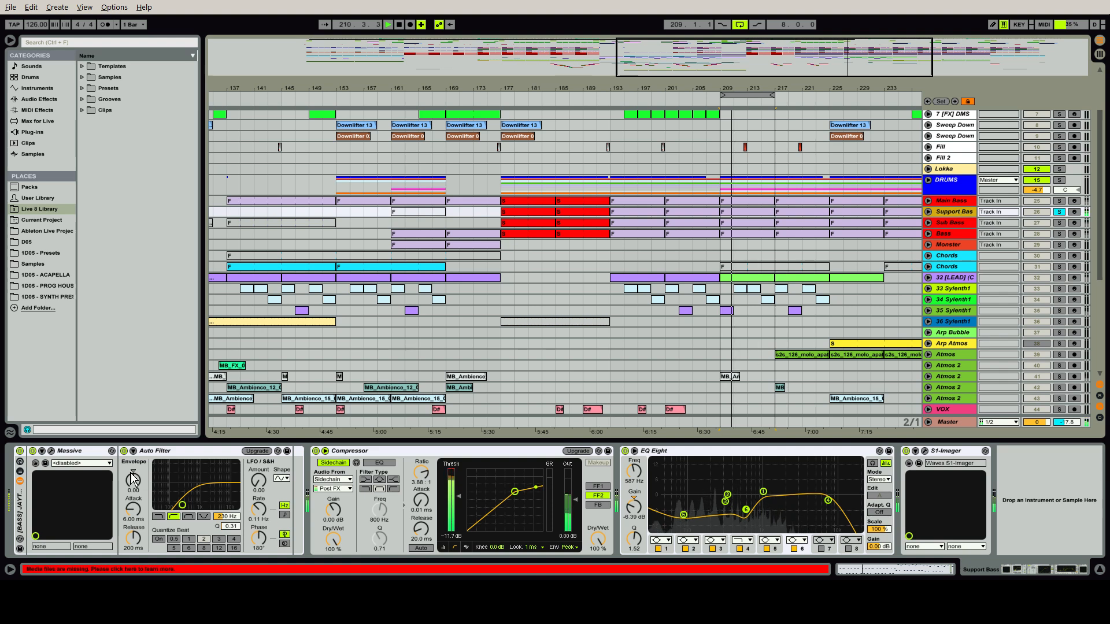
left_click(51, 451)
left_click_drag(433, 69, 468, 19)
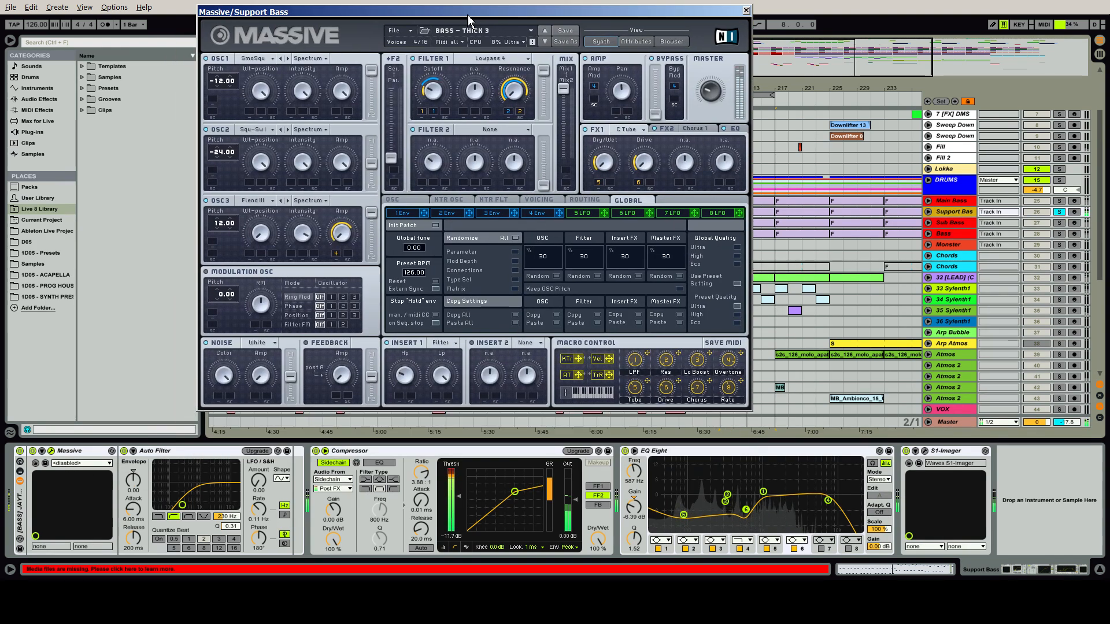
left_click(746, 10)
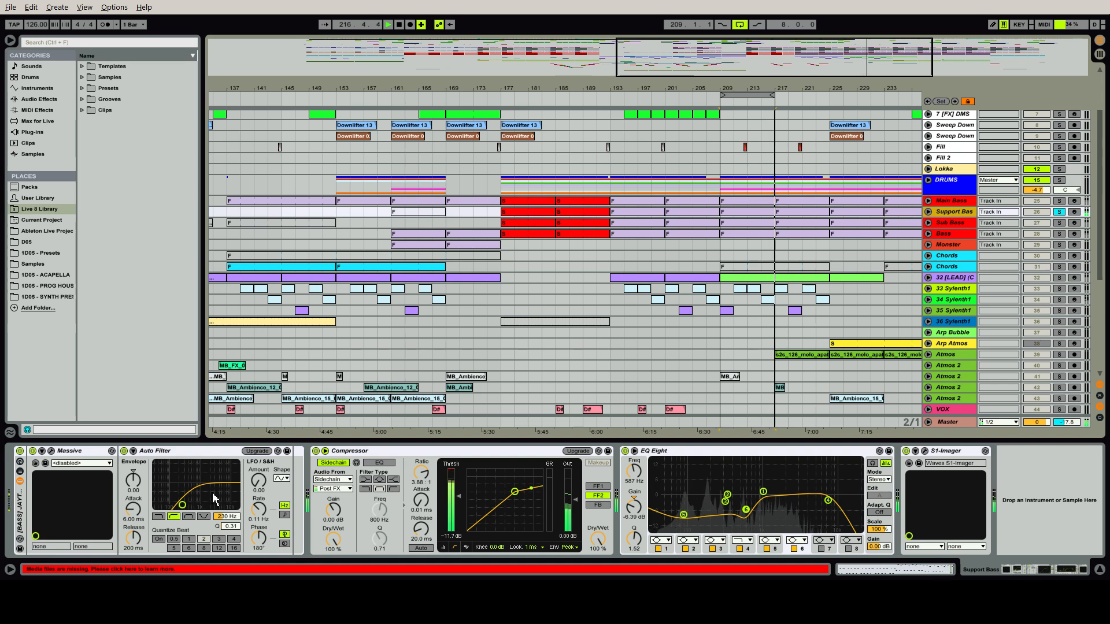
Compare the Support Bass sound with its Auto Filter off and on, and with its EQ Eight off and on
left_click(124, 451)
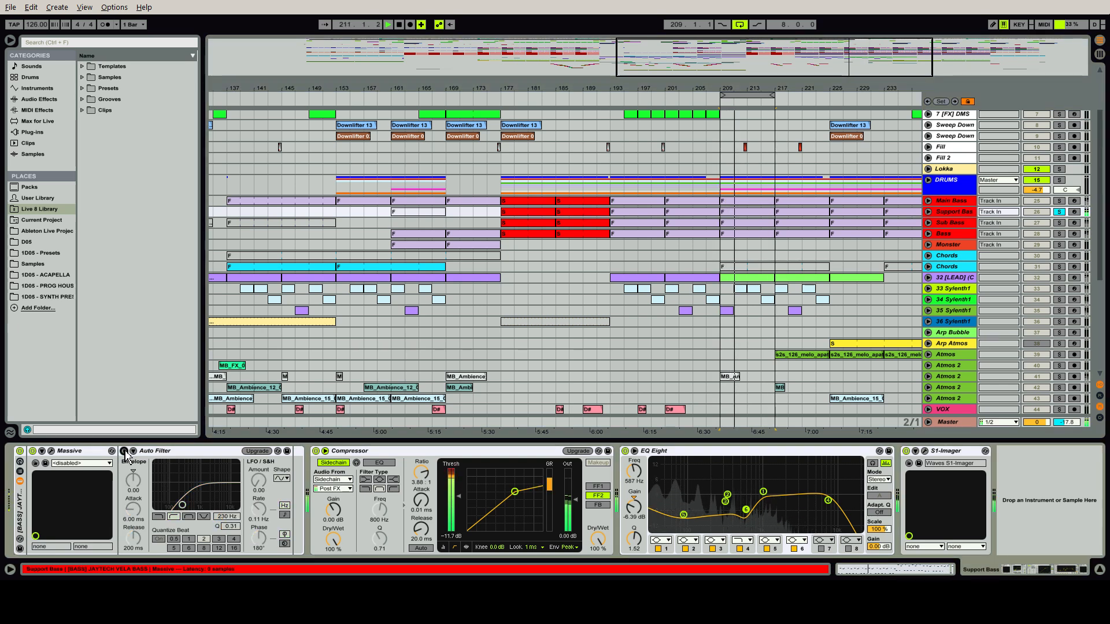
left_click(124, 452)
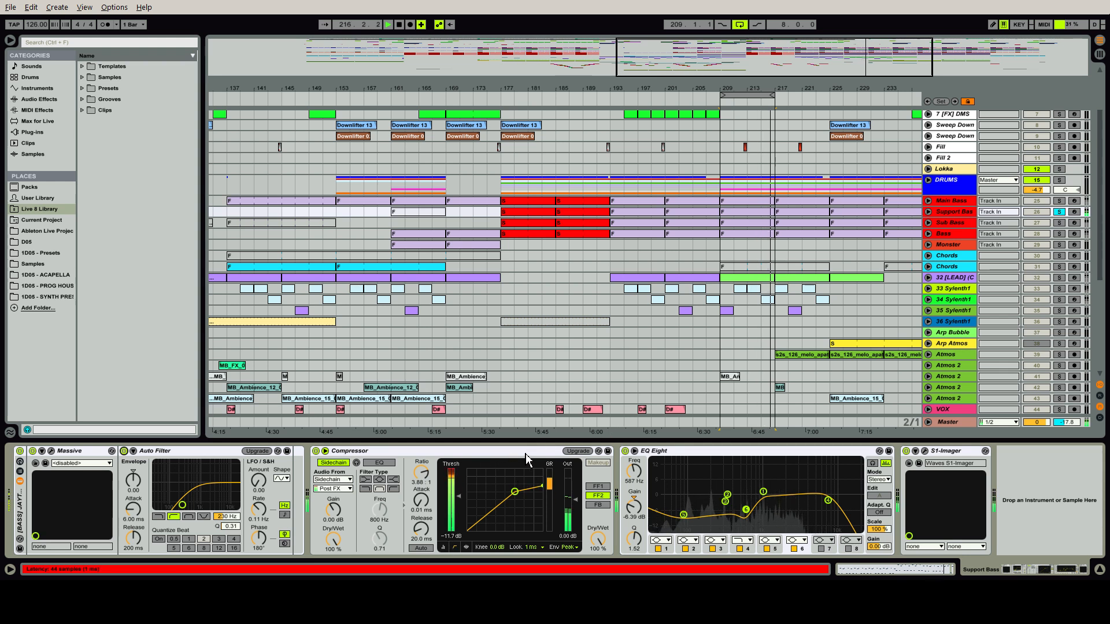
left_click(624, 451)
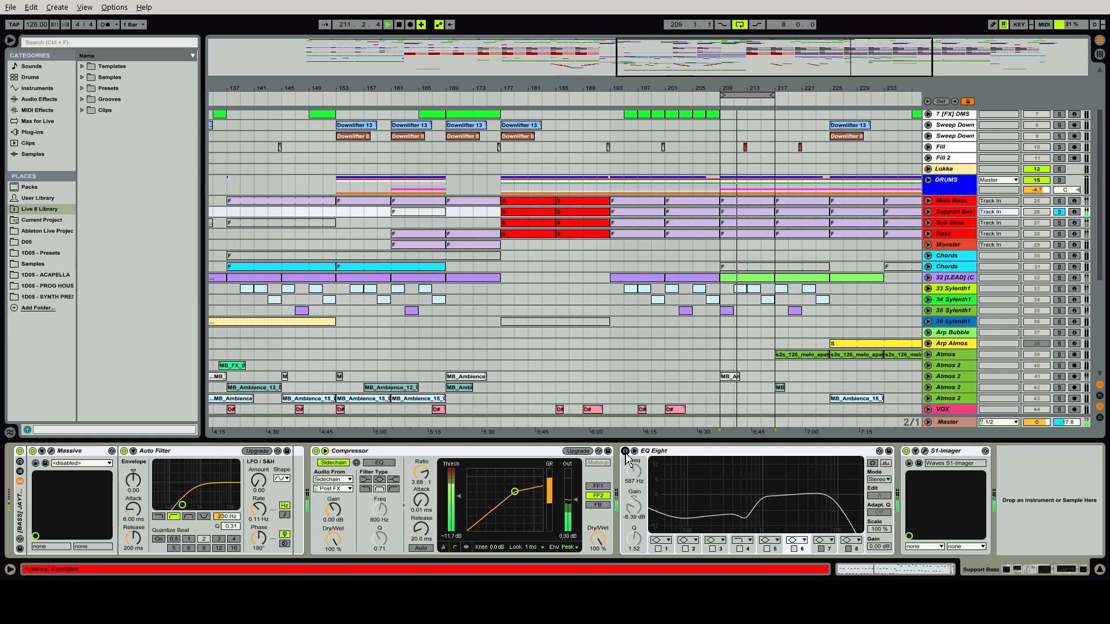
left_click(625, 452)
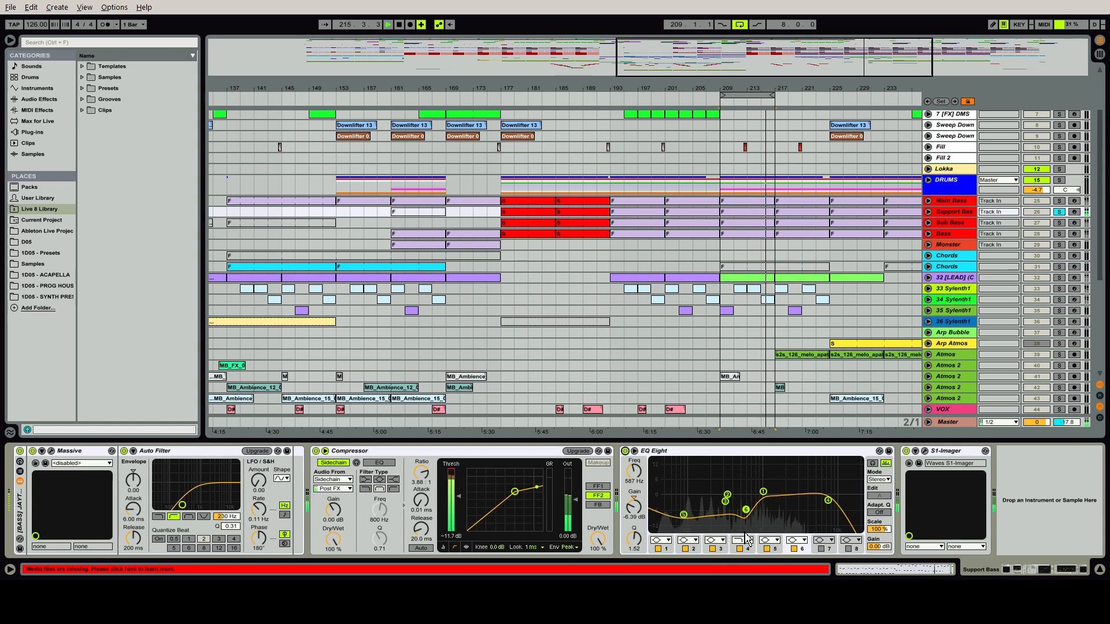
Open the S1-Imager on Support Bass, examine its stereo width settings, and close its window
left_click(924, 452)
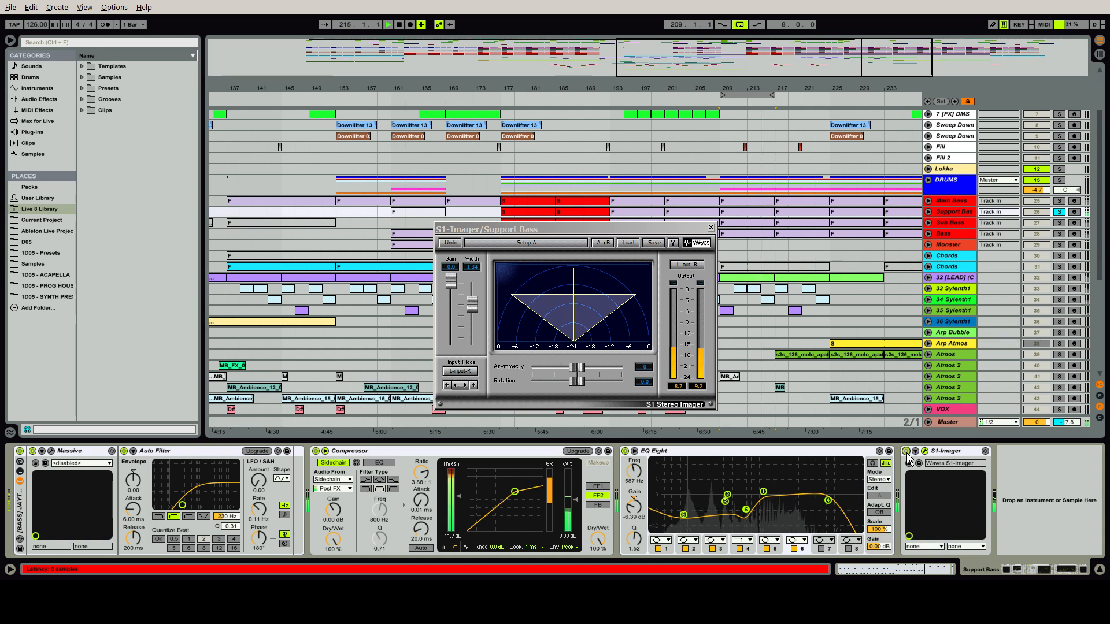
left_click(925, 451)
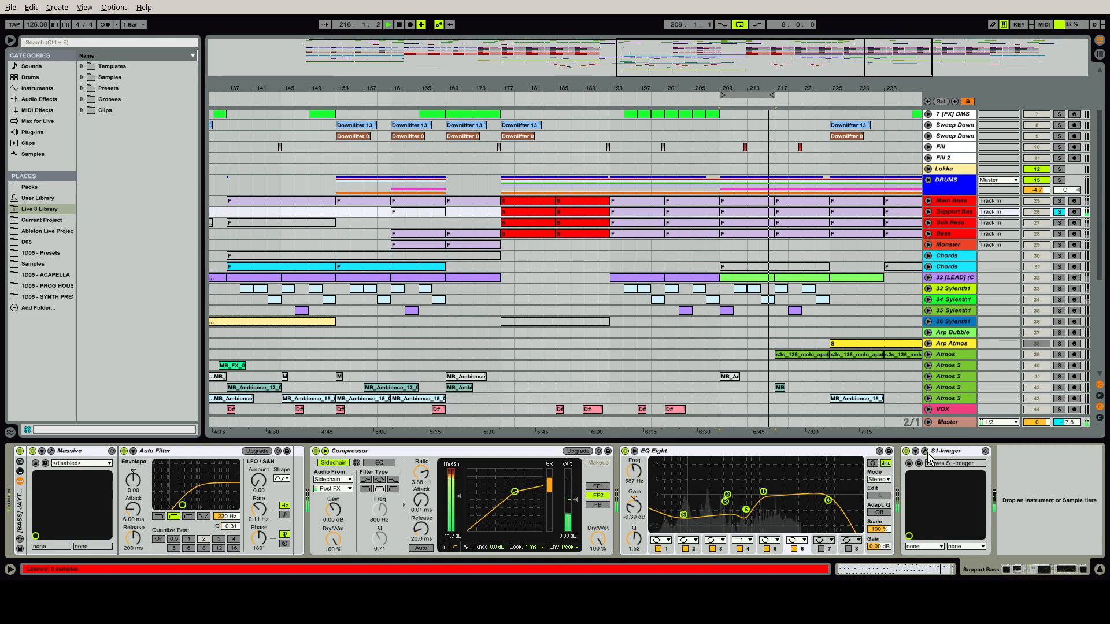
Solo the Sub Bass track, stop playback, and switch off its Note Length, Auto Filter and RBass Mono
left_click(1058, 222)
left_click(960, 223)
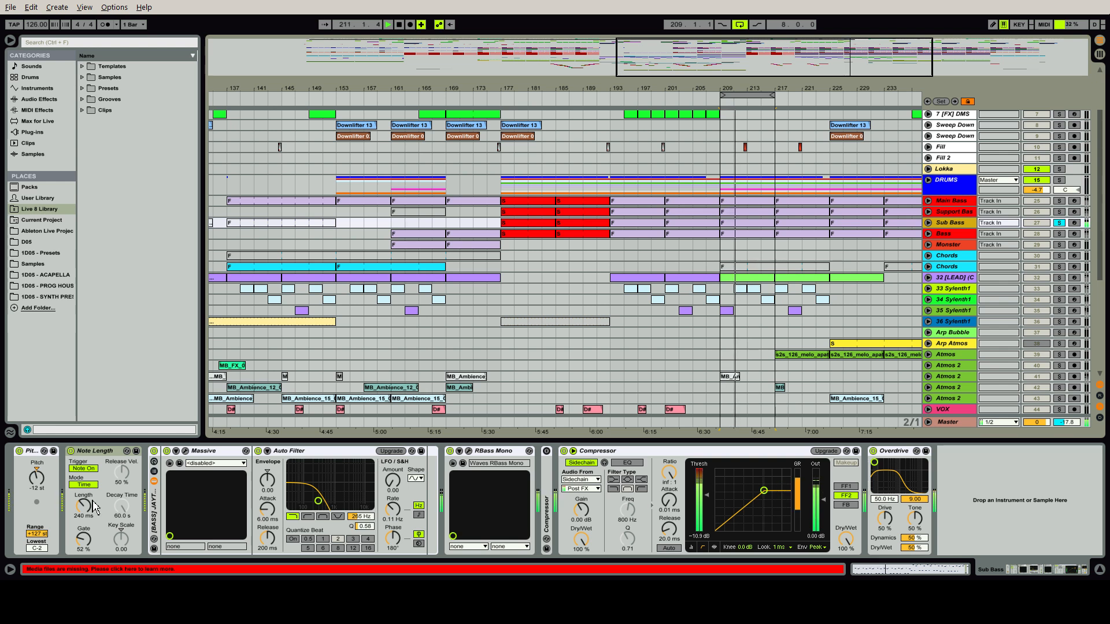
left_click(70, 451)
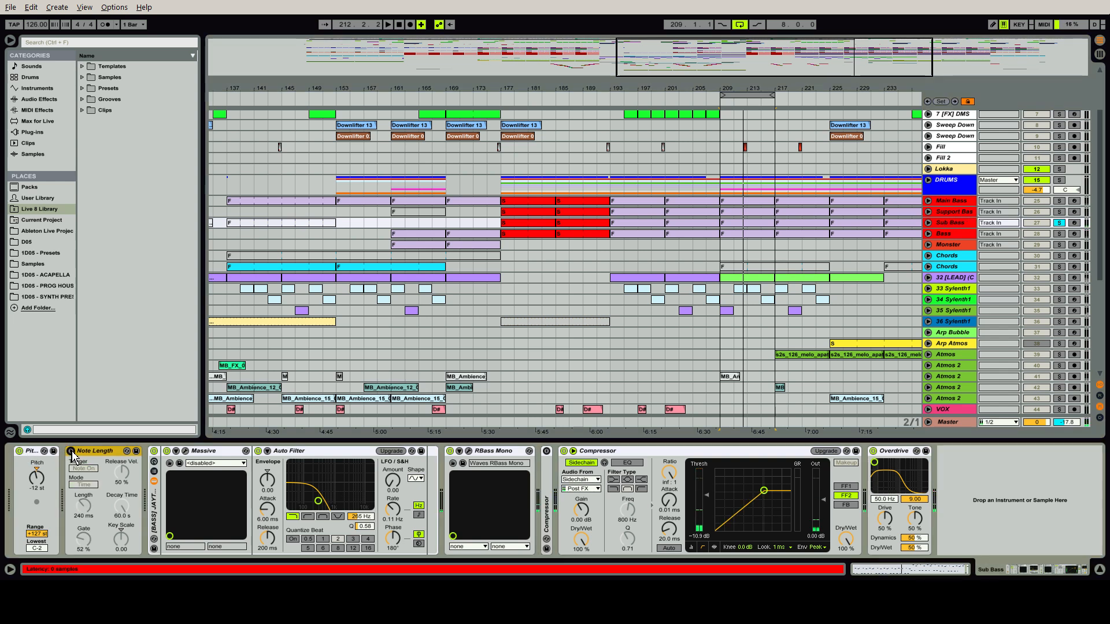
left_click(258, 450)
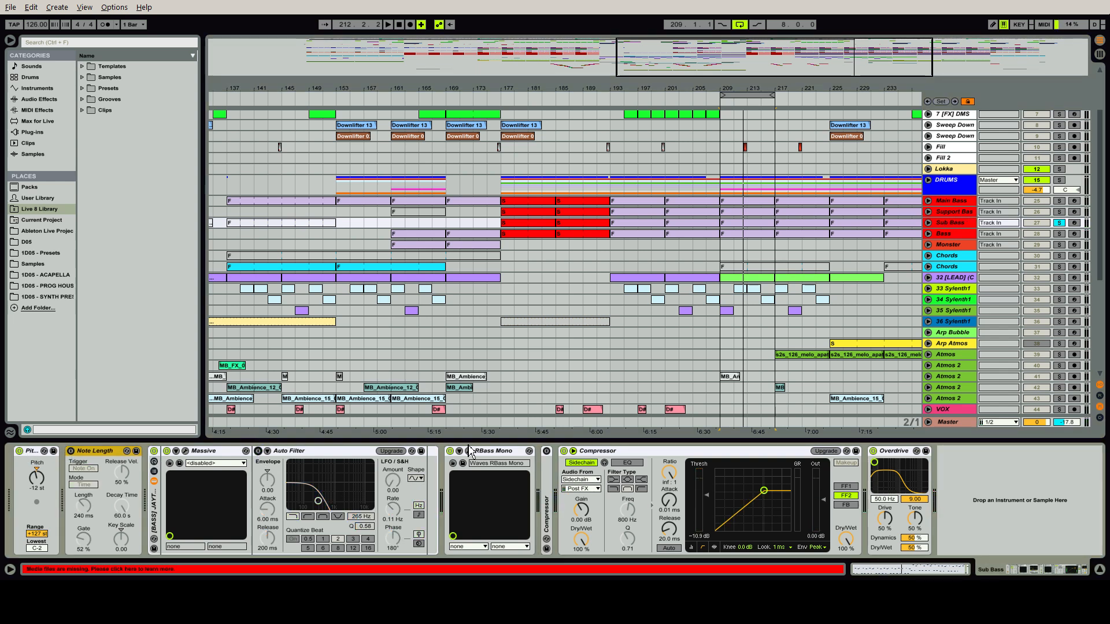
left_click(450, 451)
Delete the folded, inactive Compressor from the Sub Bass chain, and switch off the remaining Compressor and the Overdrive
left_click(551, 470)
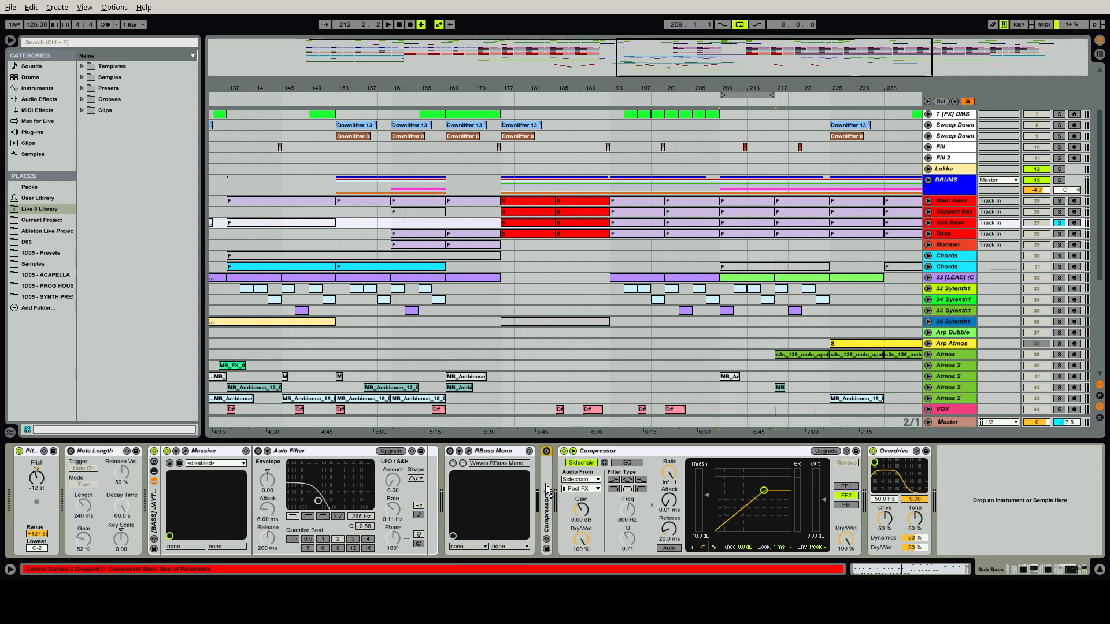
key("ctrl+shift+g")
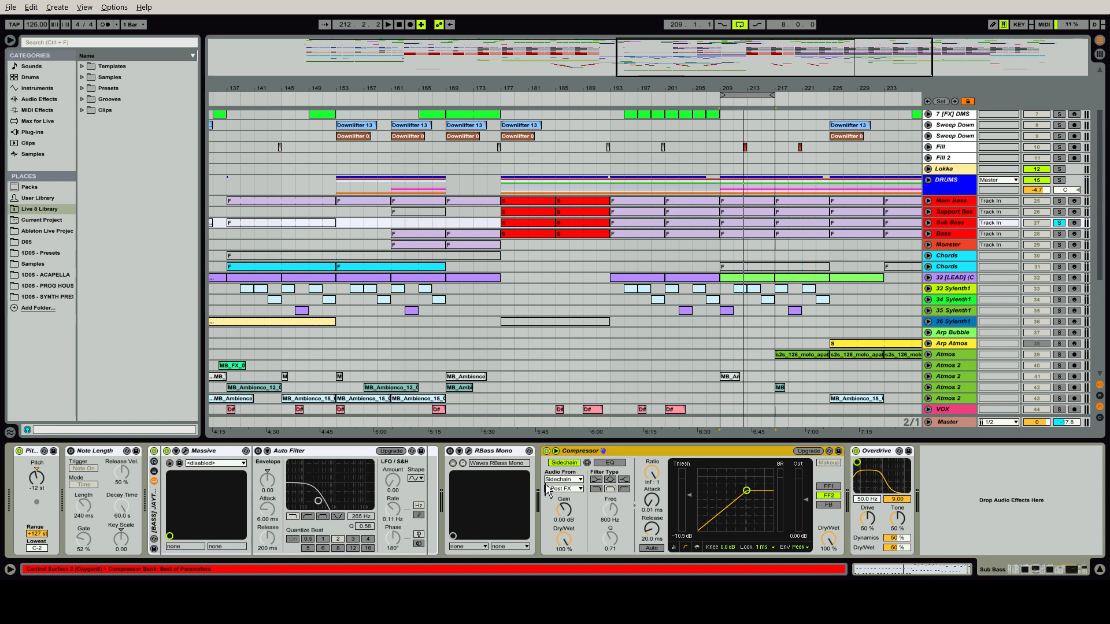
left_click(856, 451)
left_click(546, 453)
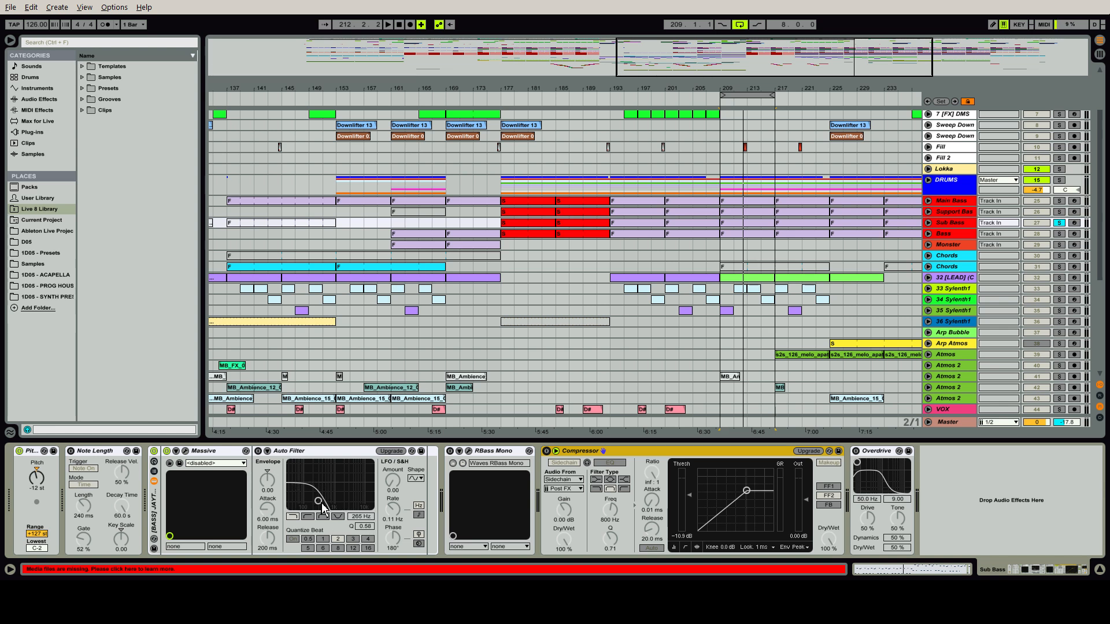
Review the Sub Bass effects by selecting RBass Mono, Compressor and Overdrive in turn
left_click(504, 452)
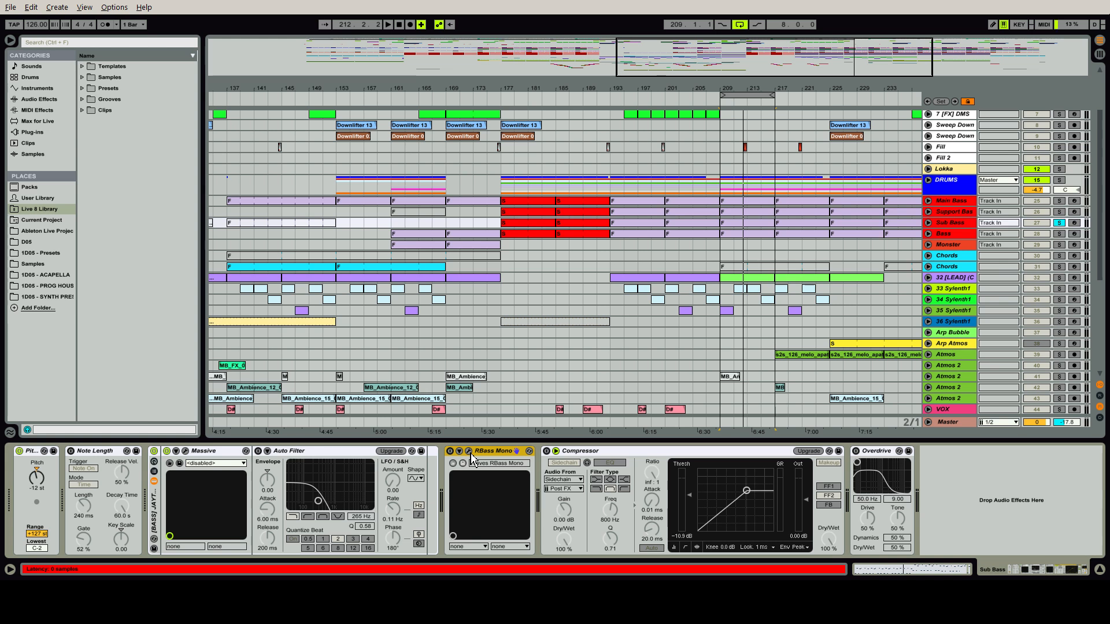
left_click(610, 452)
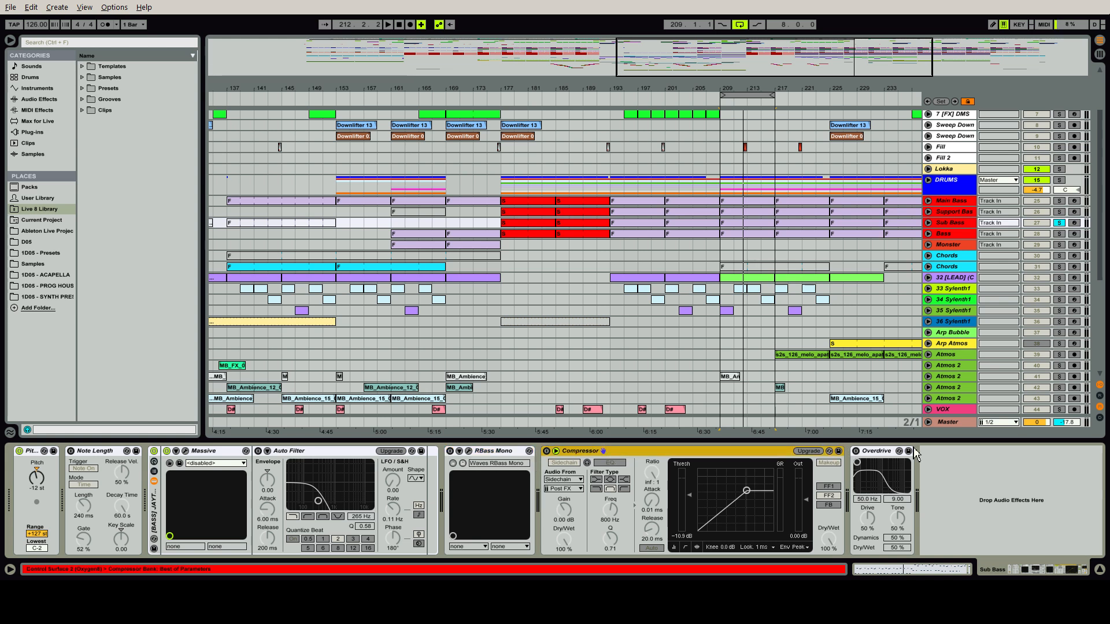
left_click(876, 460)
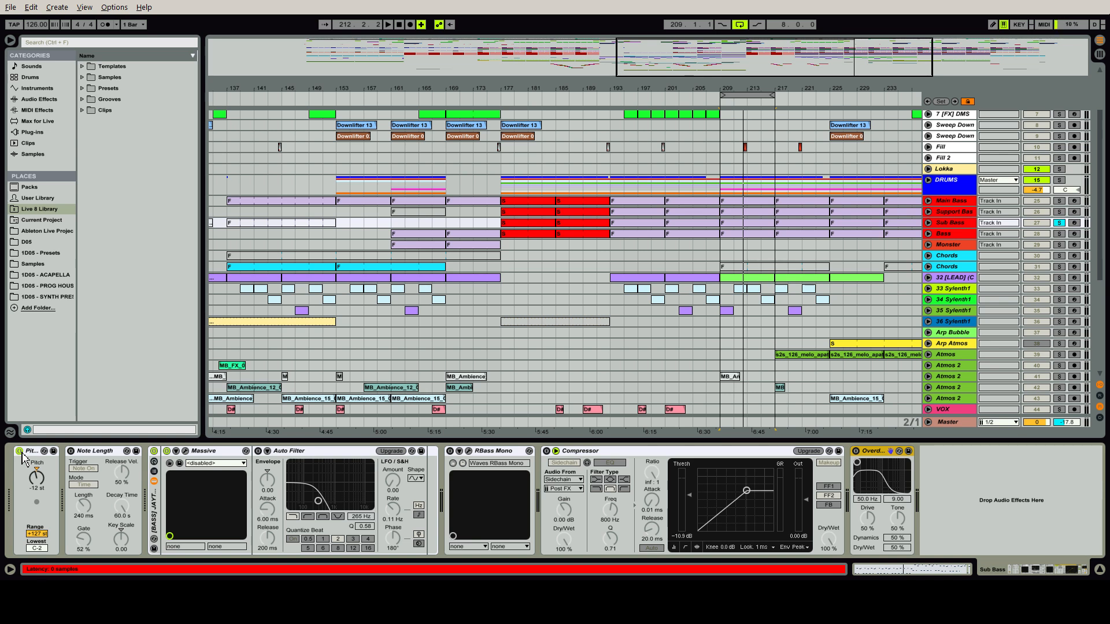
Play the Sub Bass and compare its sound with Pitch off and on, and with Note Length on and off
key("space")
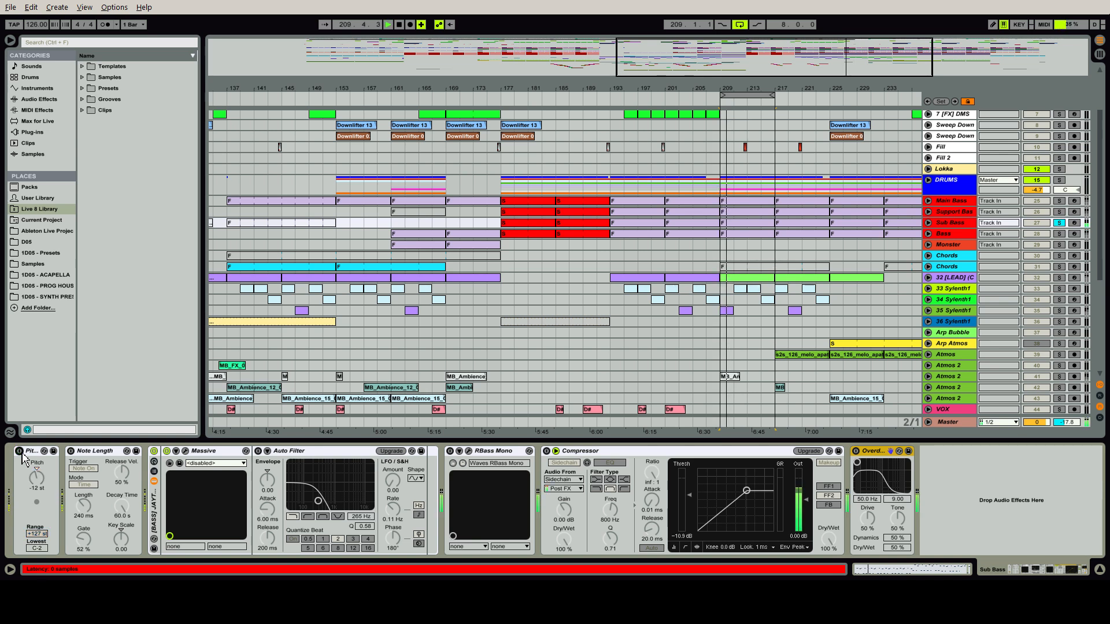
left_click(21, 453)
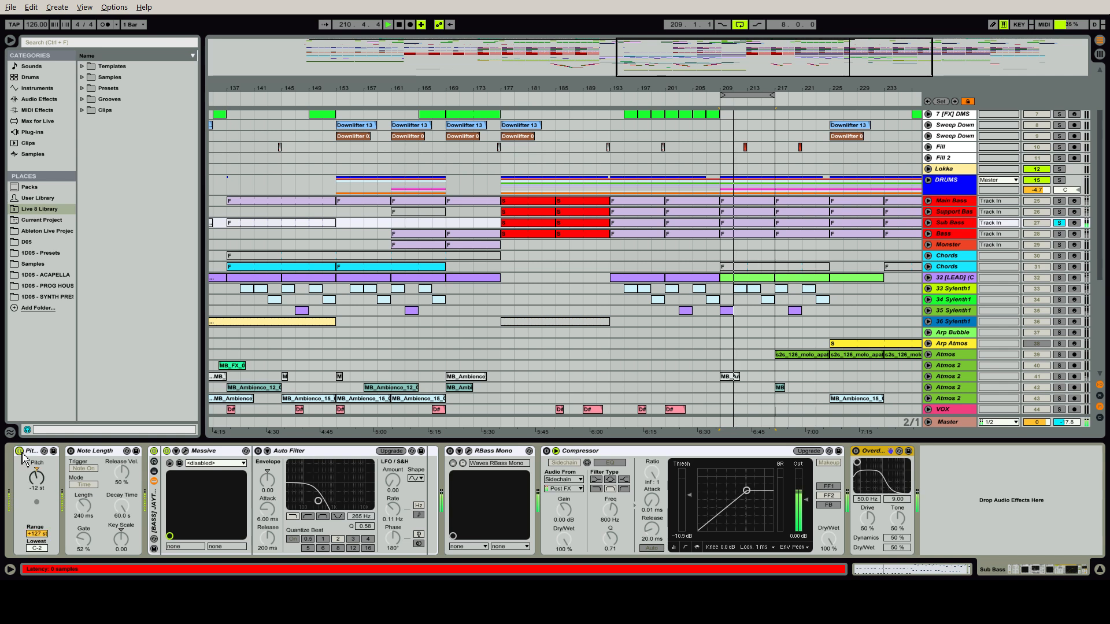
left_click(95, 453)
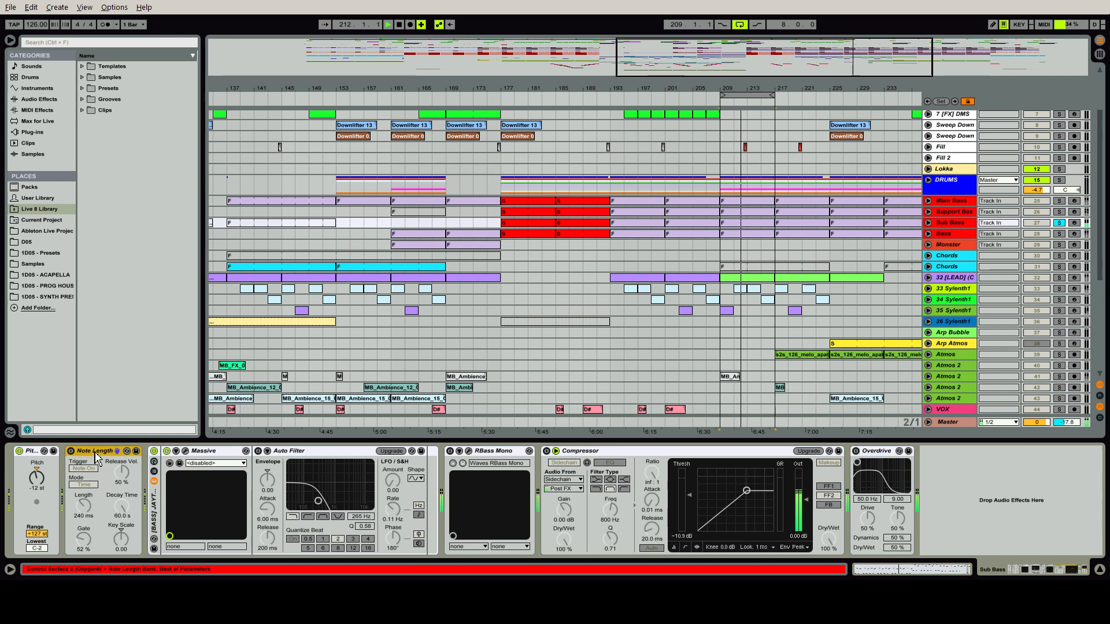
left_click(71, 452)
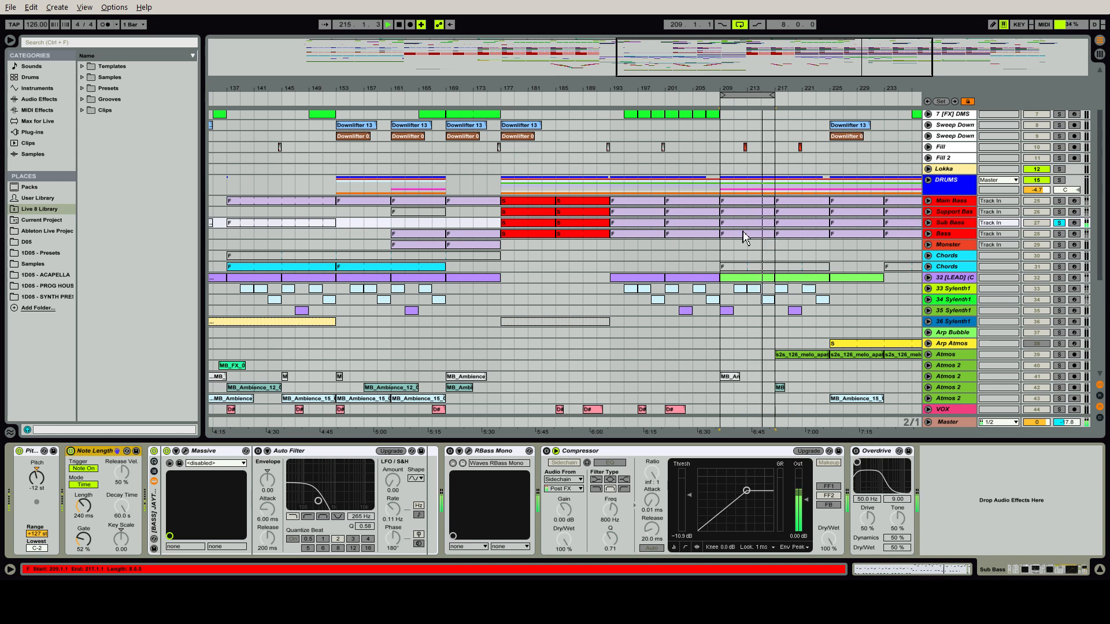
left_click(72, 452)
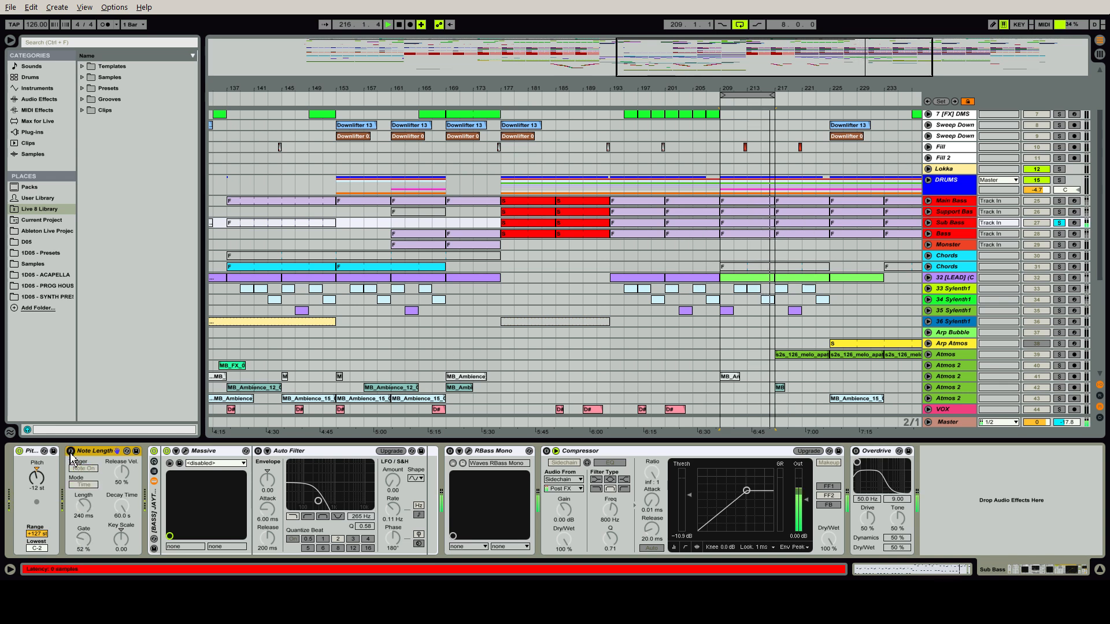
Open the Sub Bass clip at bar 209, try shortening the notes in its first four bars during playback, and undo the change
double_click(755, 227)
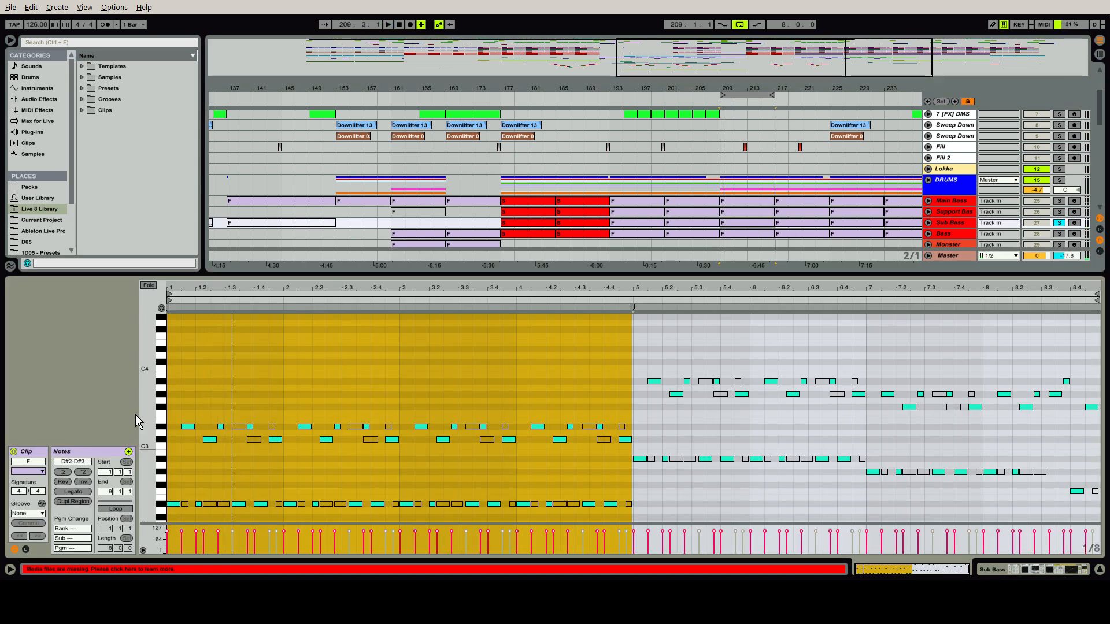
left_click_drag(137, 421, 166, 421)
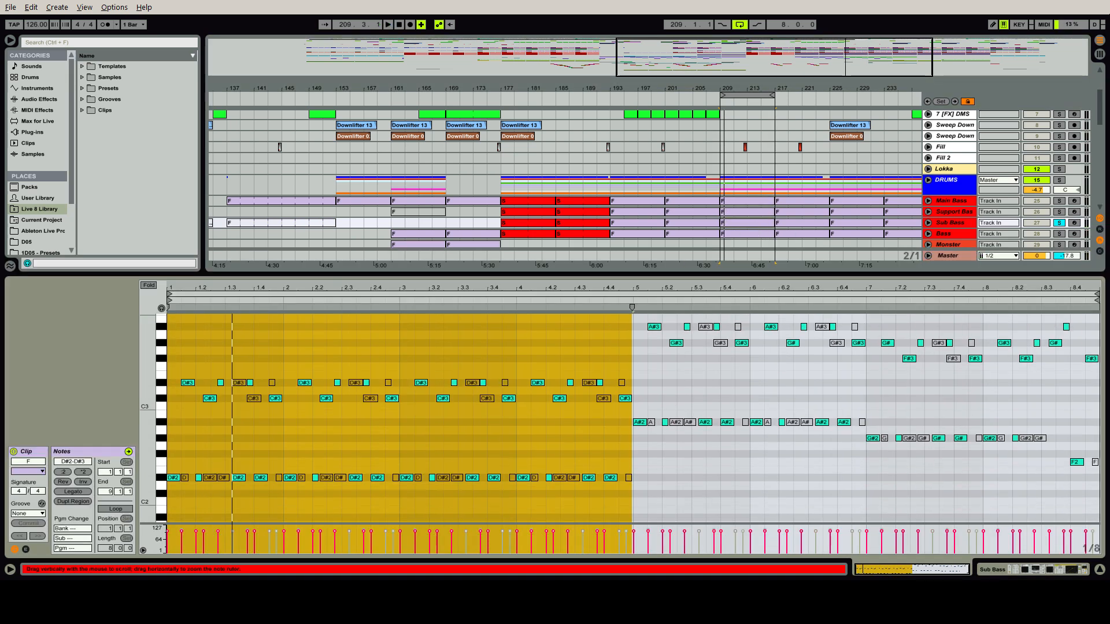
left_click_drag(605, 362, 631, 365)
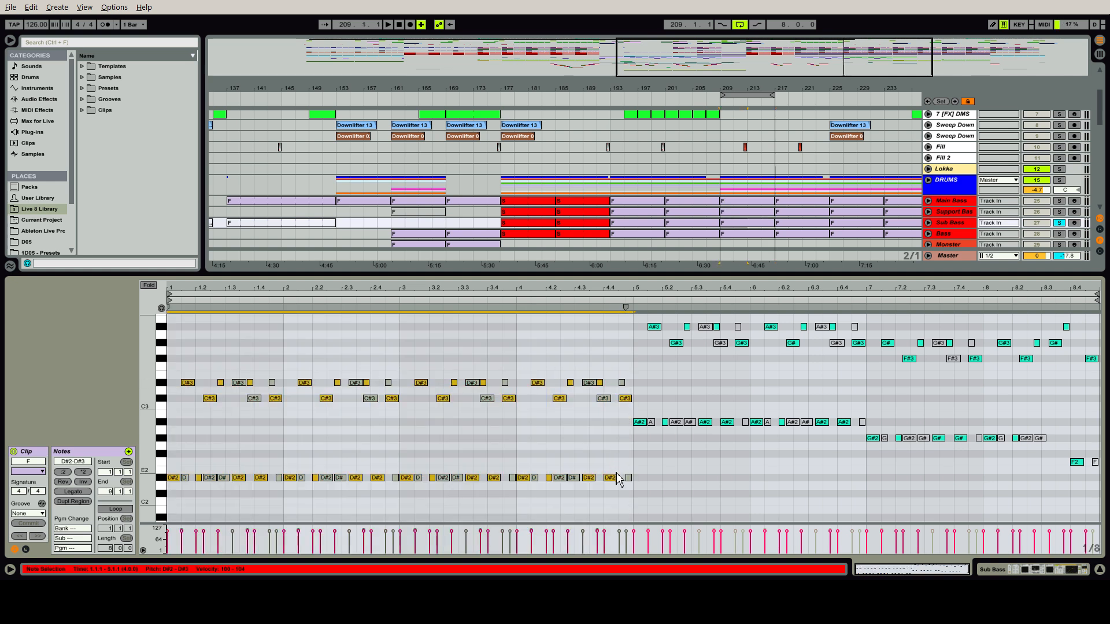
left_click_drag(617, 479, 612, 479)
key("space")
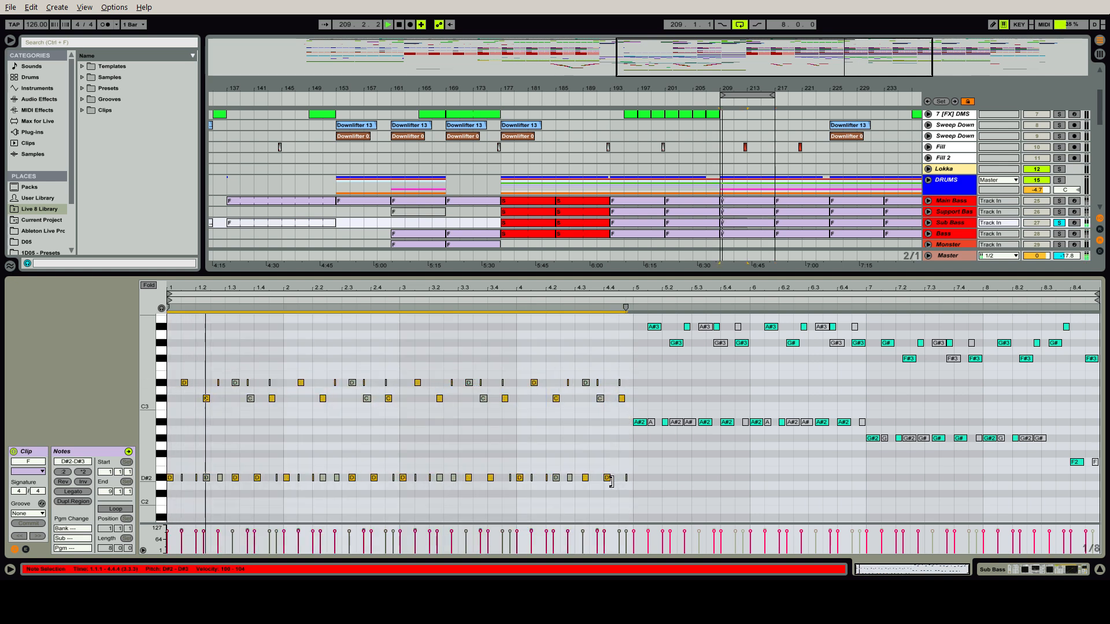
key("ctrl+z")
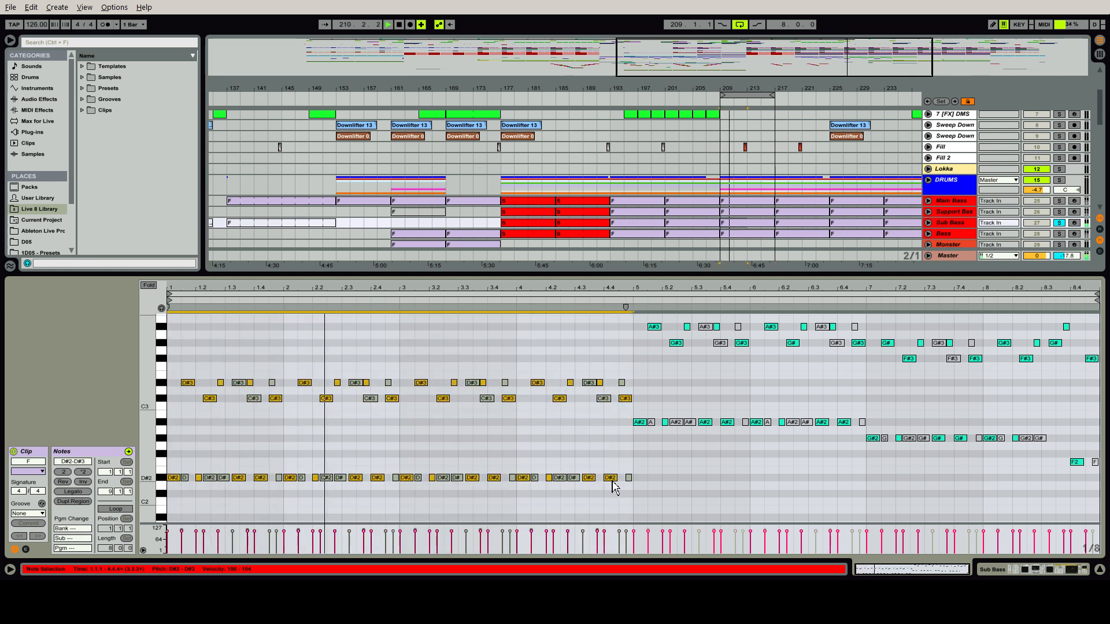
key("ctrl+alt+l")
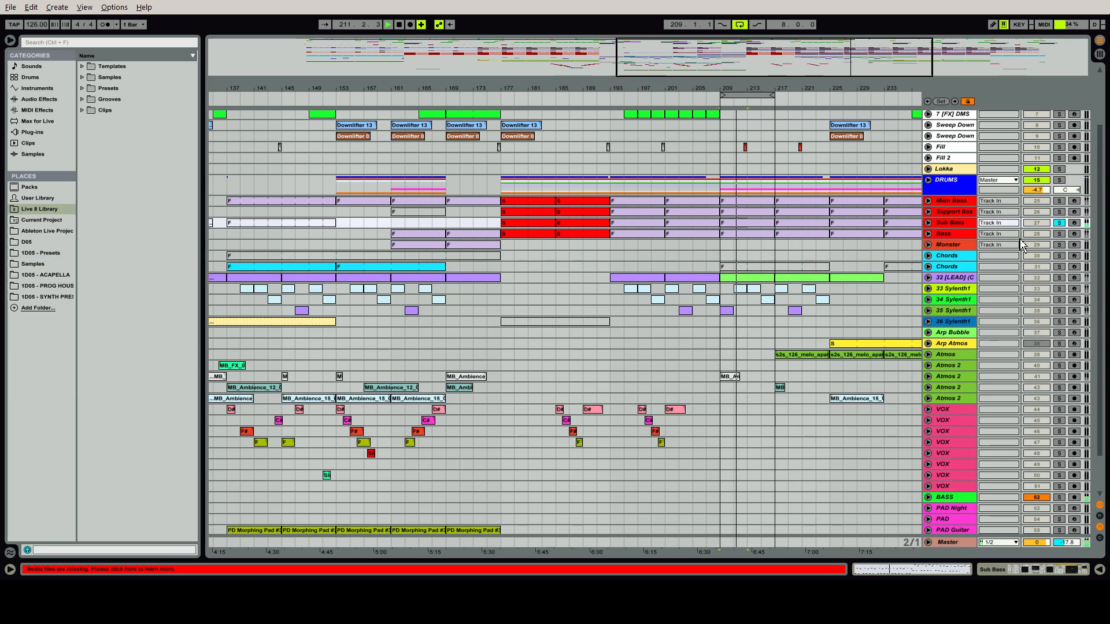
Switch Note Length, Auto Filter, RBass Mono, Compressor and Overdrive back on one by one in the Sub Bass chain
double_click(962, 224)
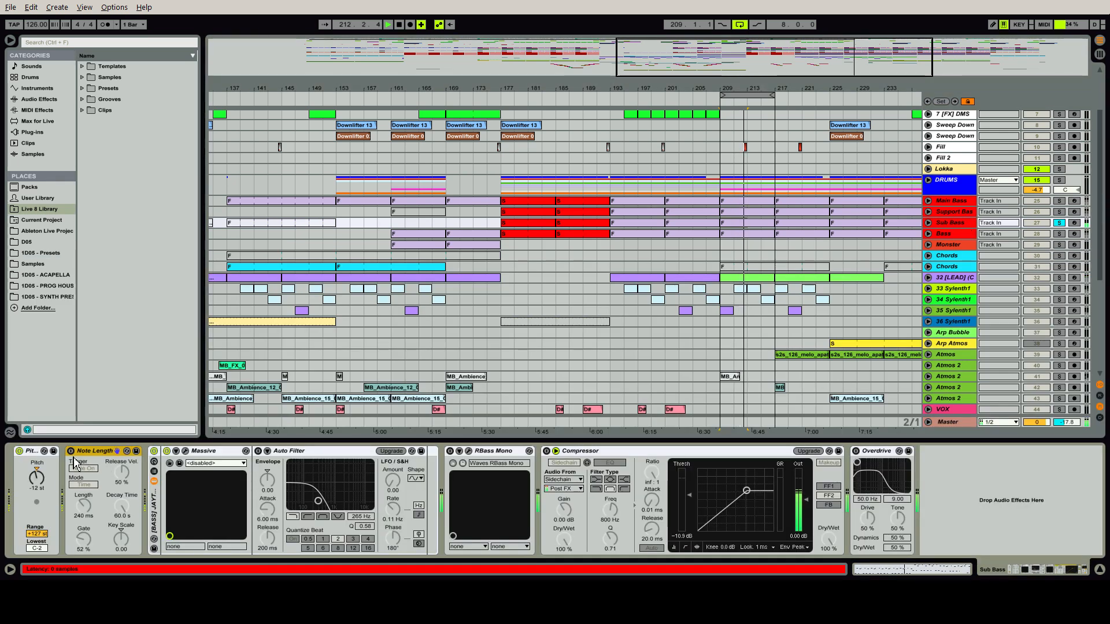
left_click(71, 451)
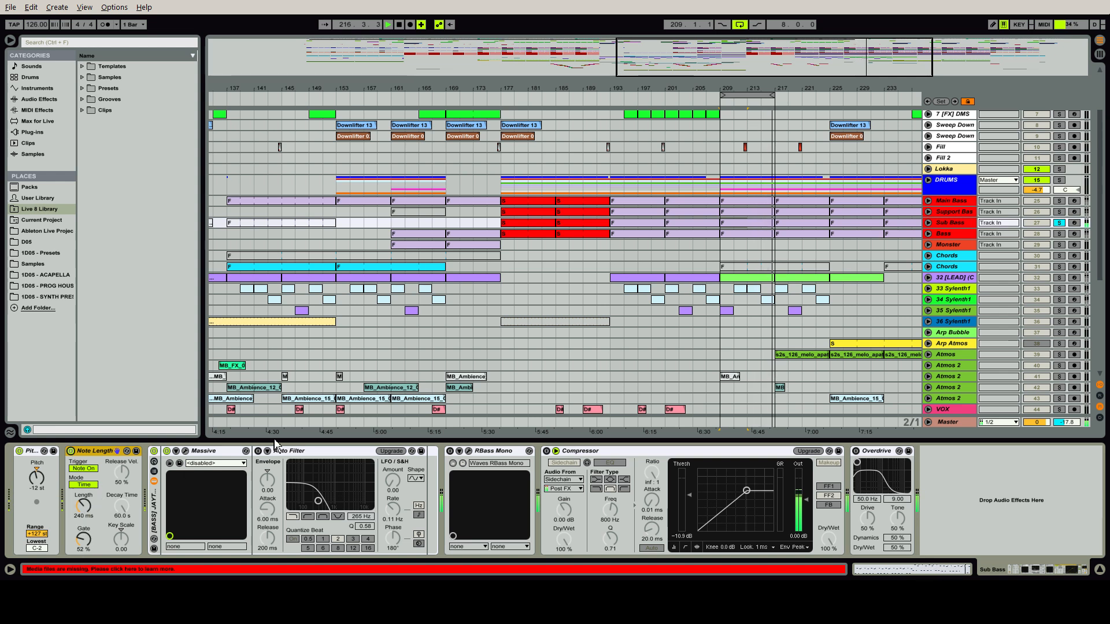
left_click(258, 451)
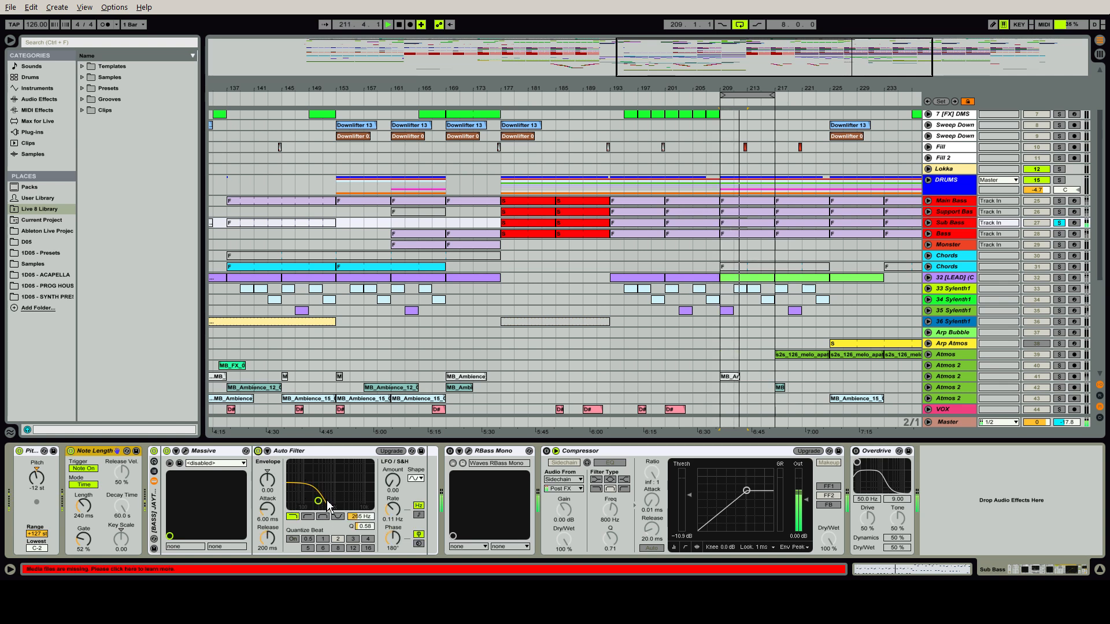
left_click(450, 452)
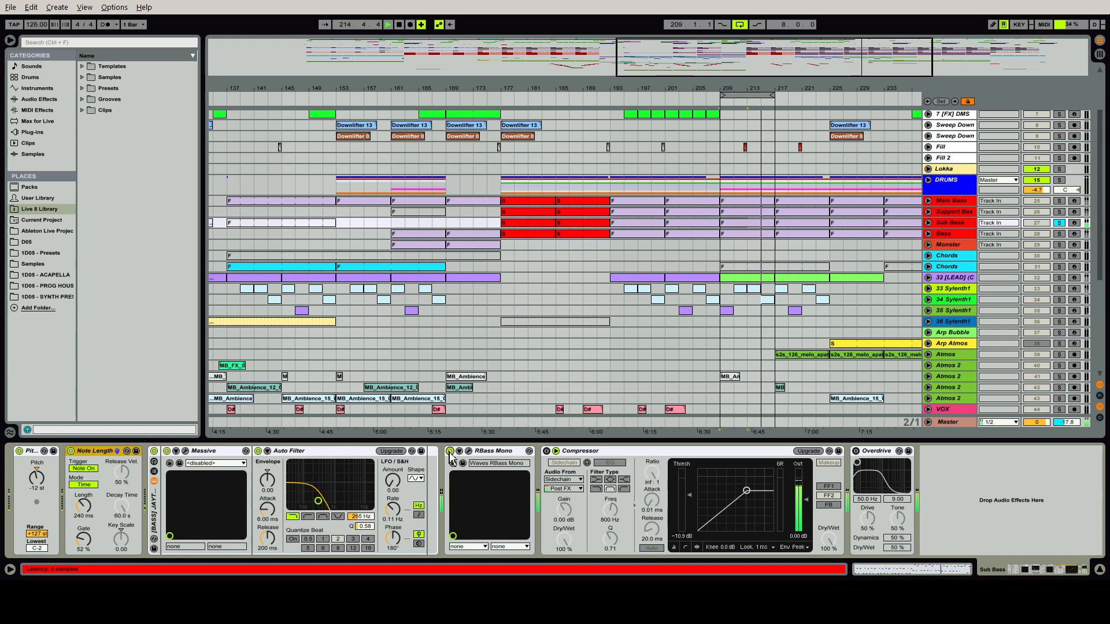
left_click(546, 451)
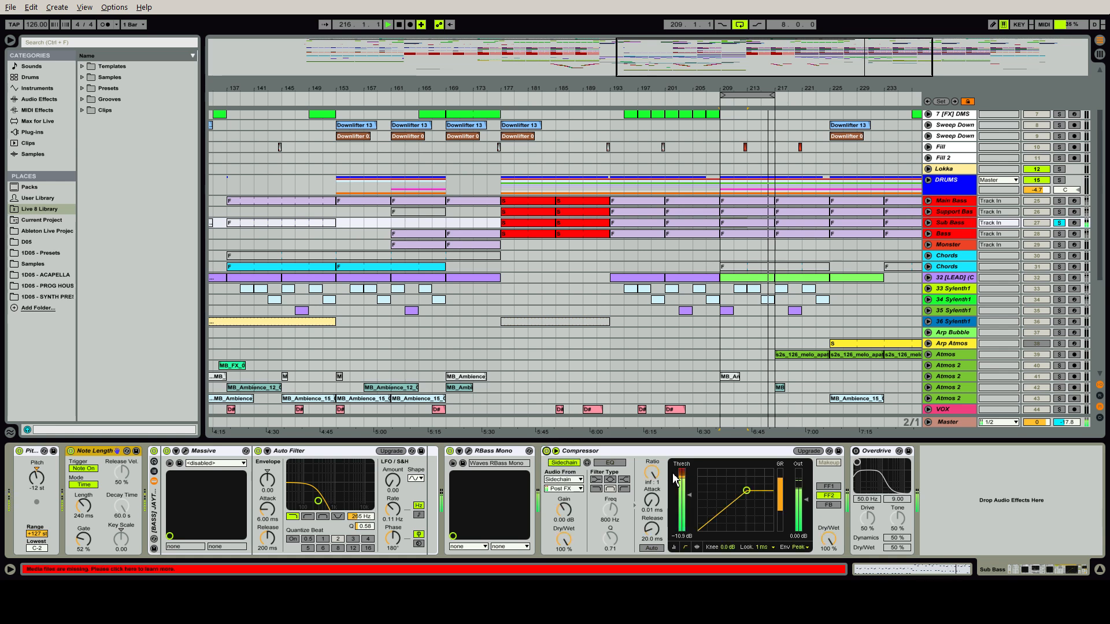
left_click(644, 456)
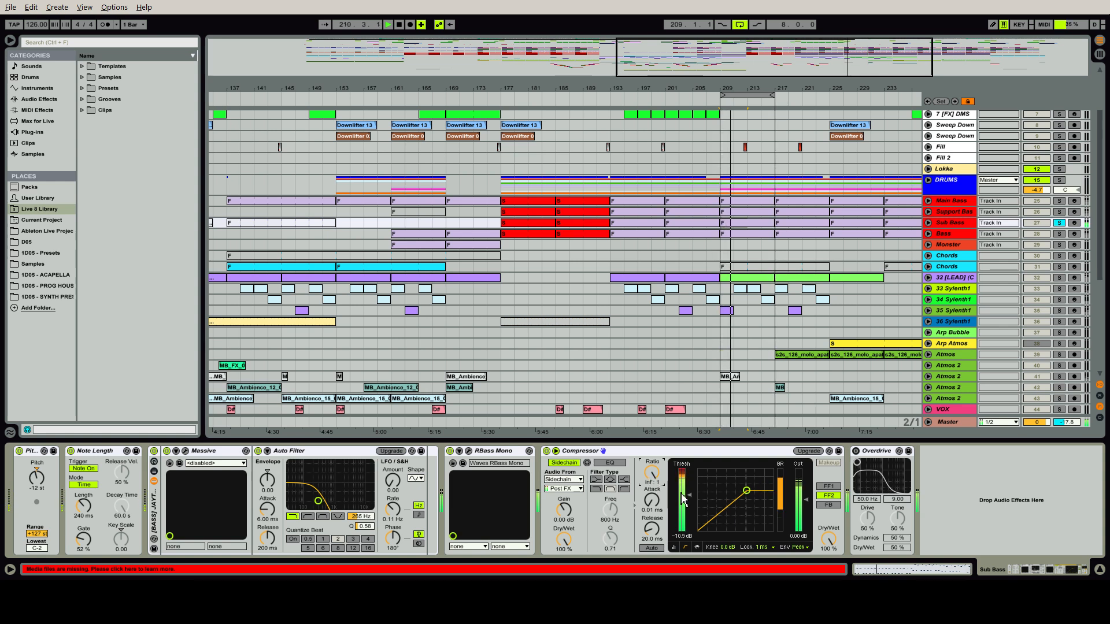
left_click(856, 451)
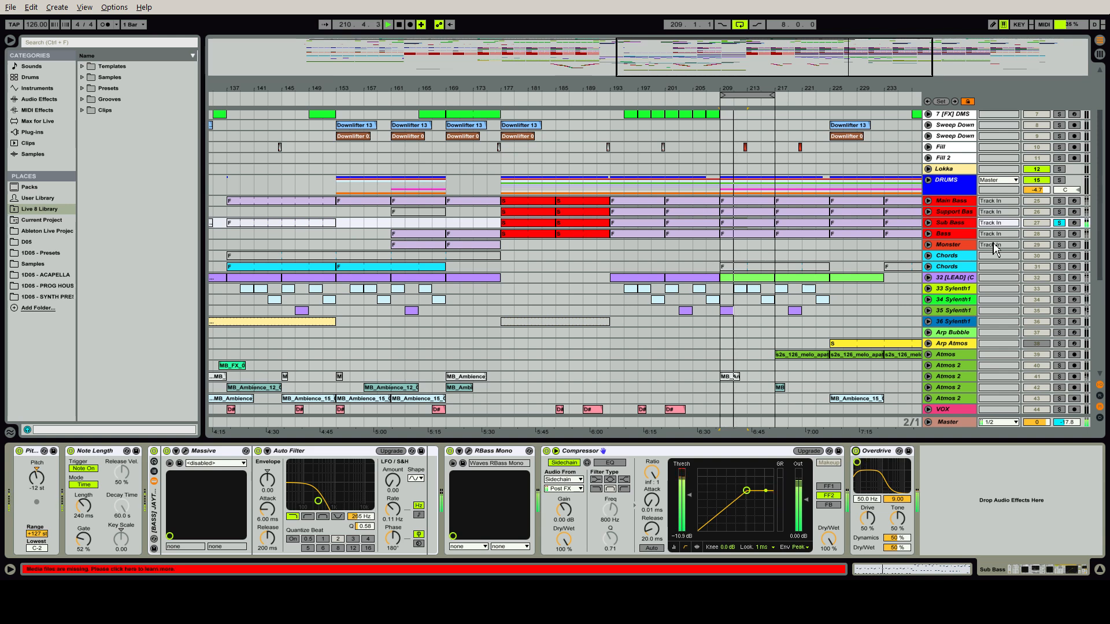
Solo the Bass track, and unfold its inactive Compressor to examine it before folding it again
left_click(968, 238)
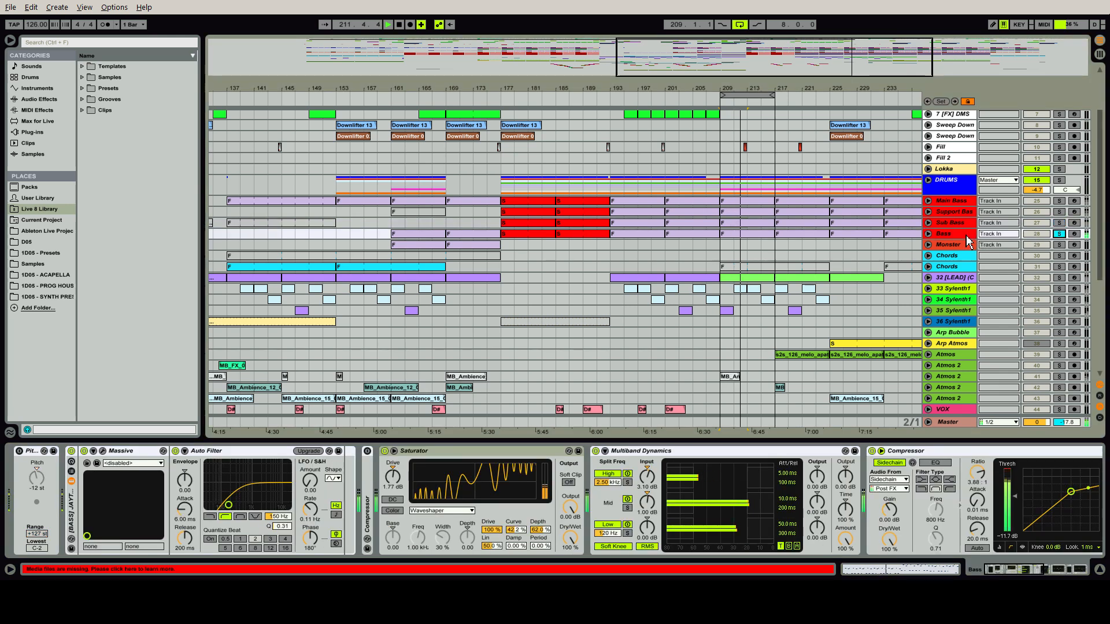
left_click(965, 235)
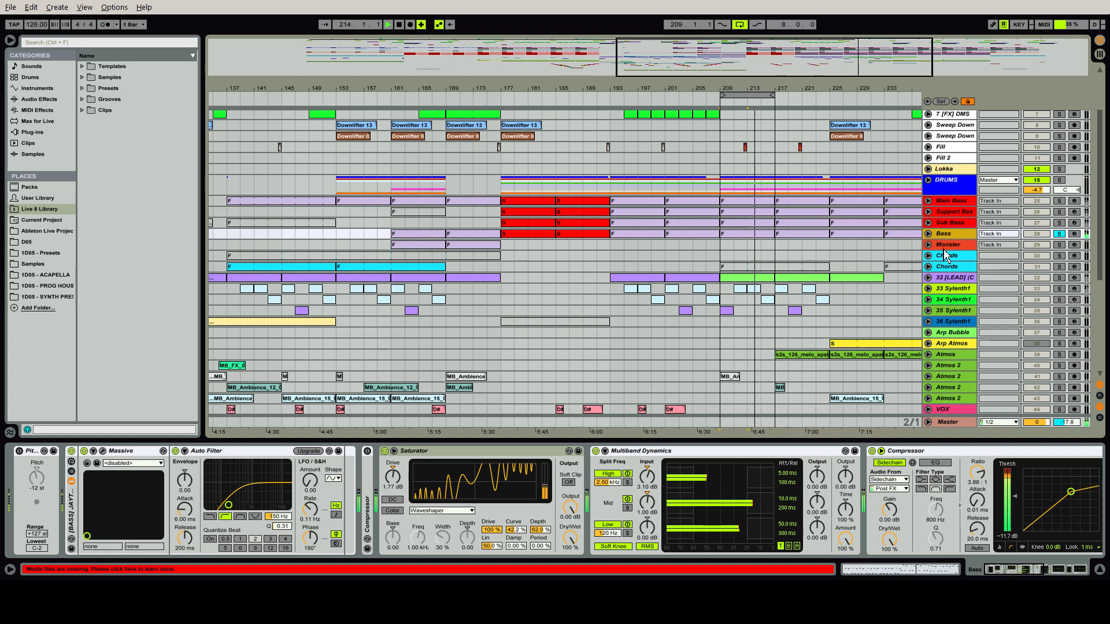
double_click(373, 500)
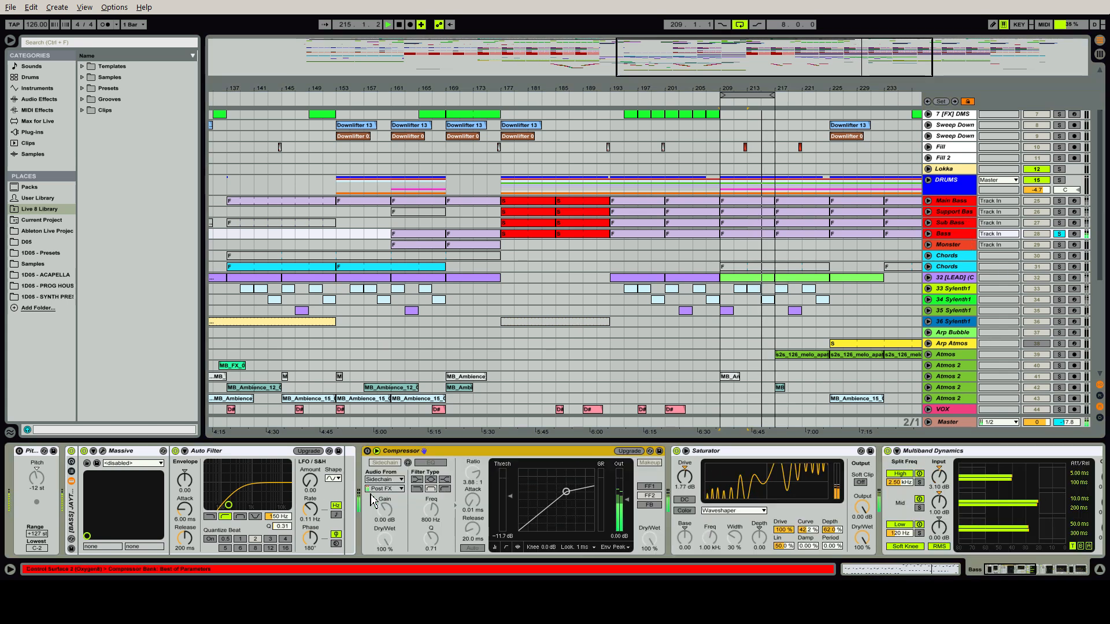
double_click(418, 455)
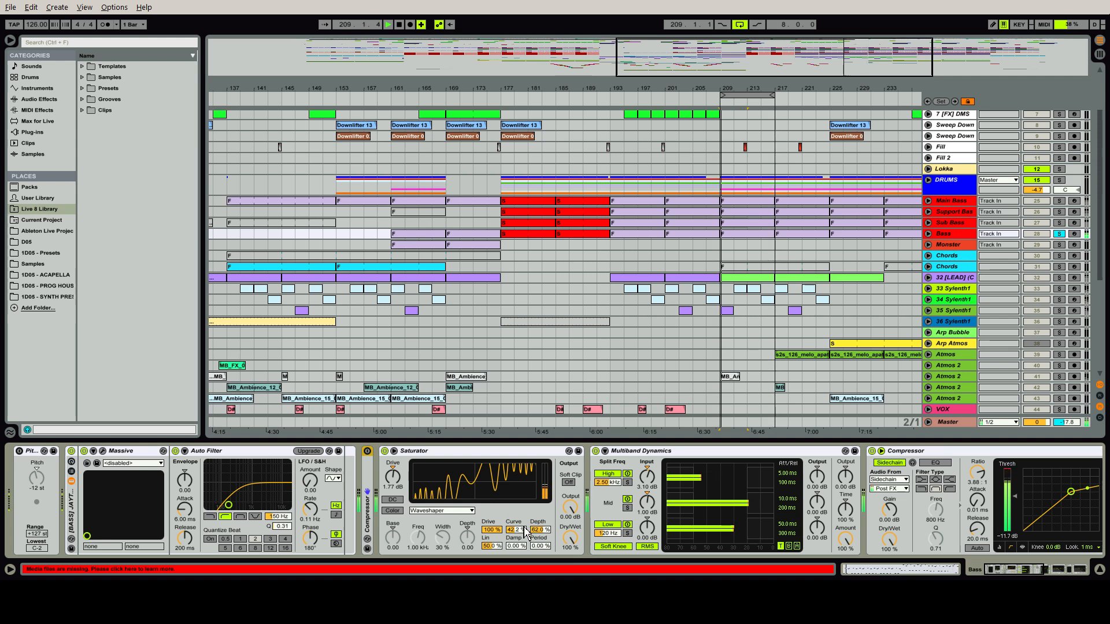
Compare the Bass sound with its Saturator off and on, leaving it on
left_click(384, 451)
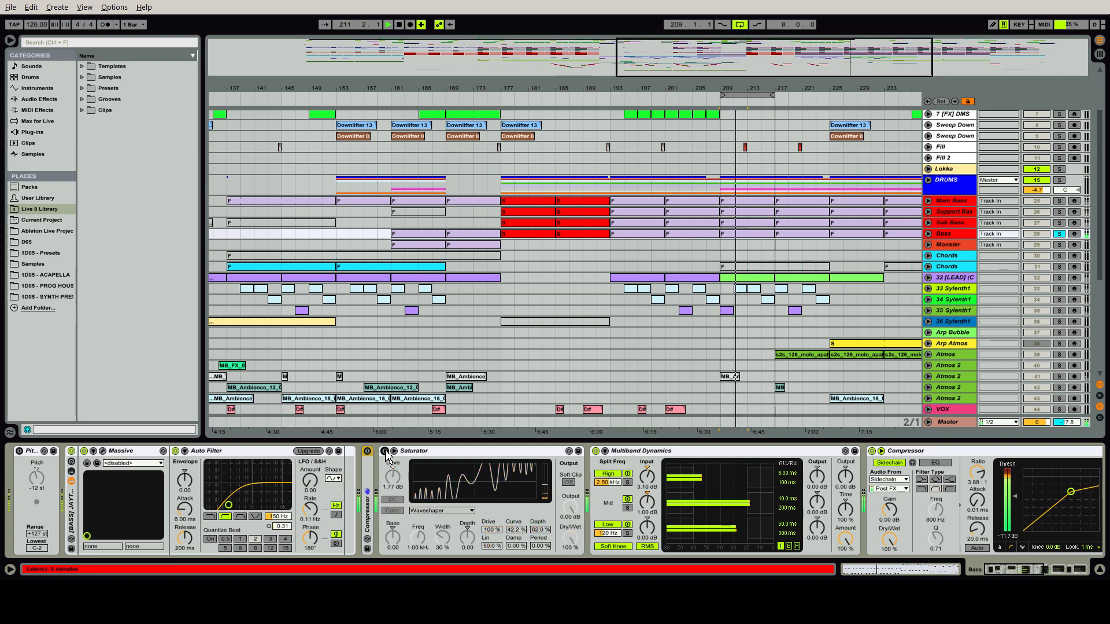
left_click(385, 451)
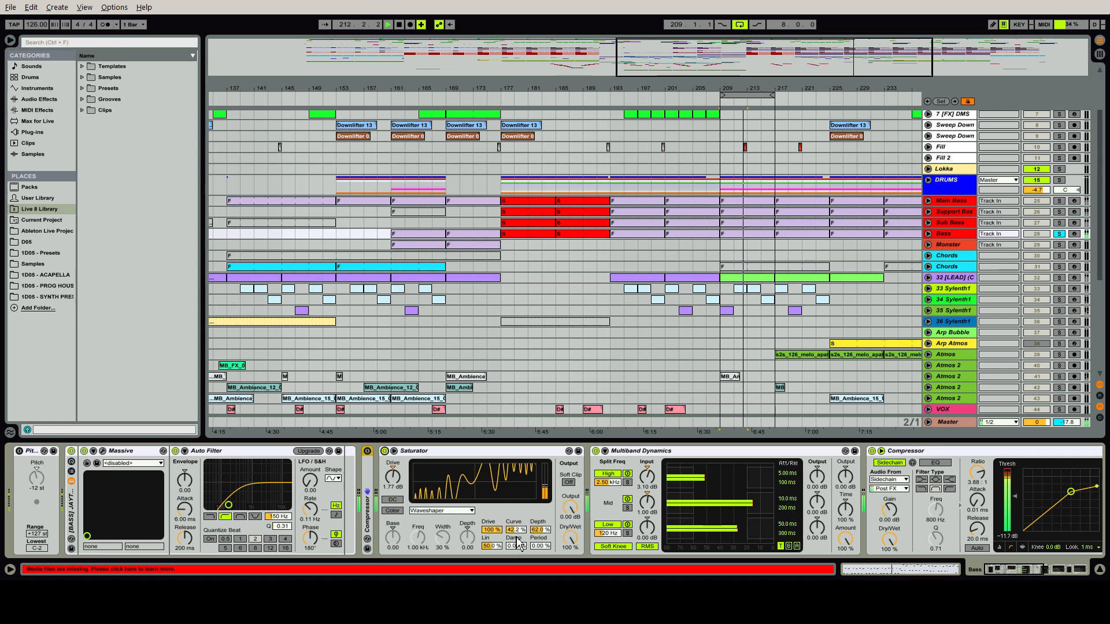
Try raising the Curve of the Bass track's Saturator to 100 %, and undo the change
left_click_drag(518, 531, 518, 535)
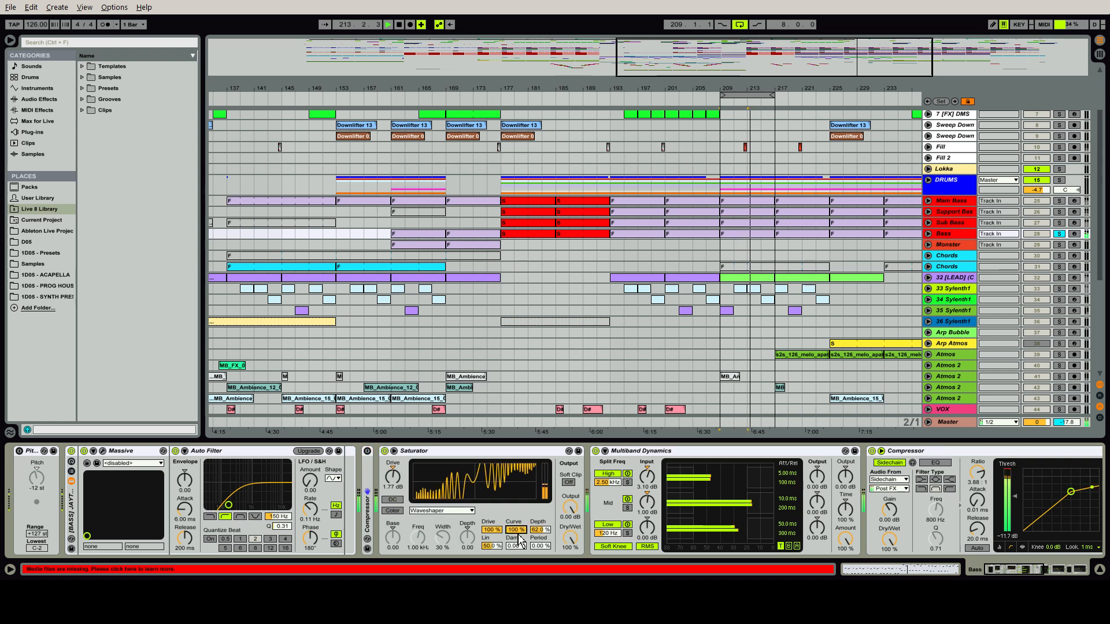
key("ctrl+z")
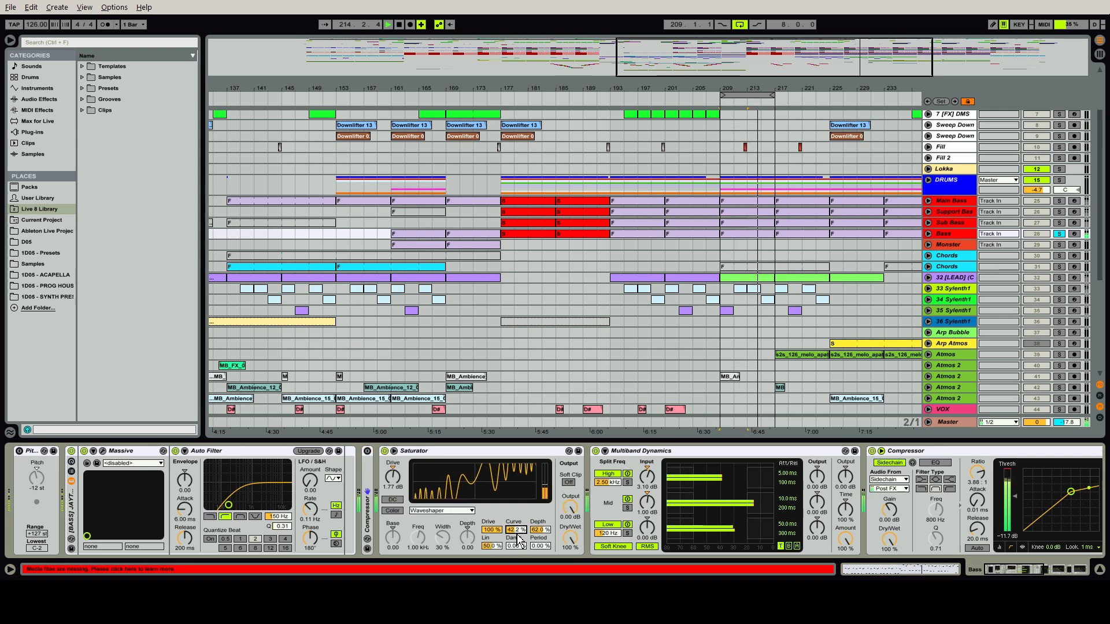
Open the S1-Imager window in the Bass chain to examine its stereo width settings, and close it again
left_click_drag(1028, 573, 1070, 574)
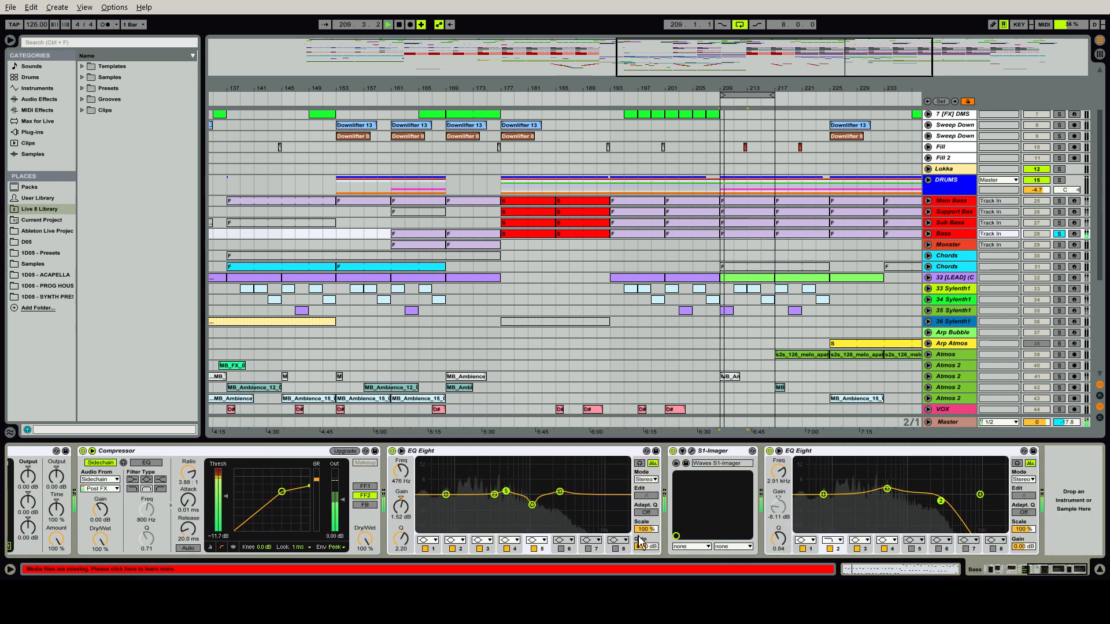
left_click(692, 451)
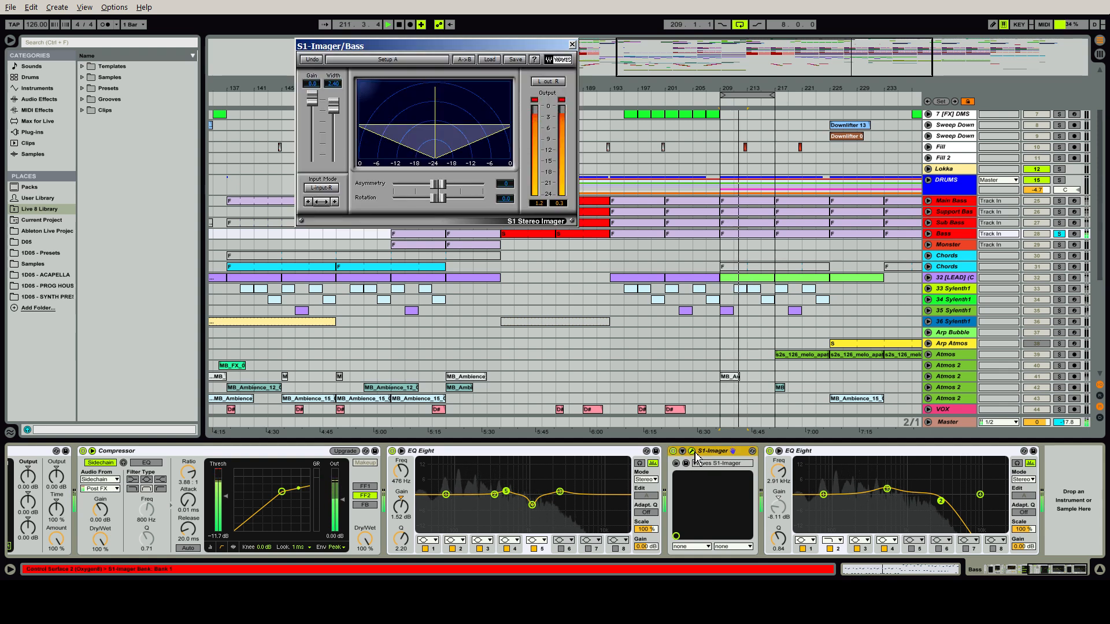
left_click(695, 454)
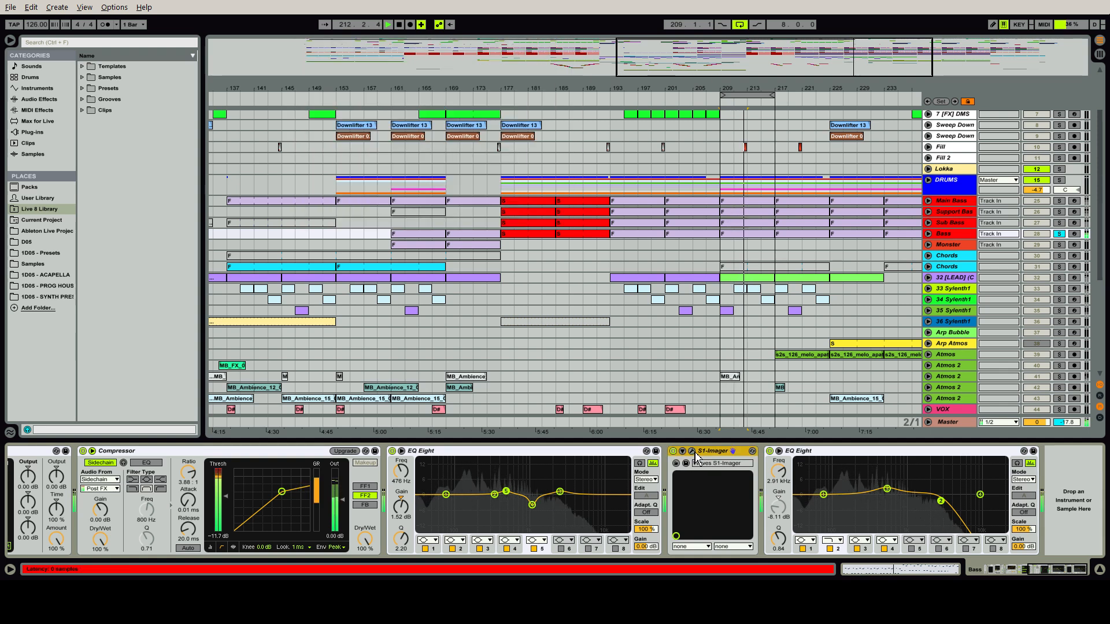
Compare the Bass sound with the final EQ Eight off and on, and inspect its mid boost and high-cut bands
left_click(770, 451)
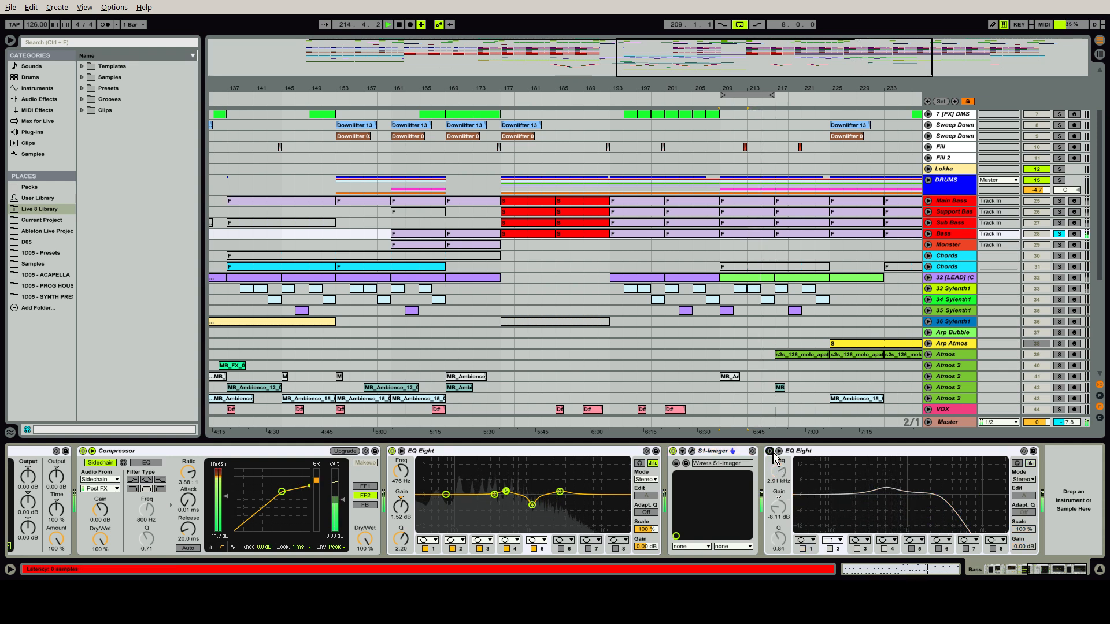
left_click(770, 451)
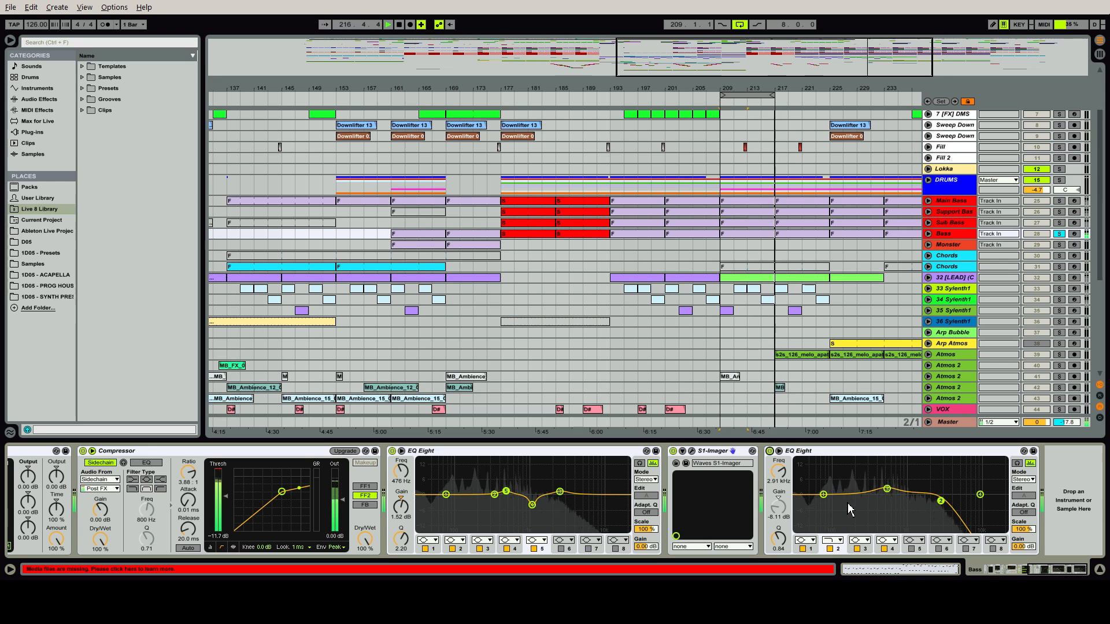
left_click(888, 490)
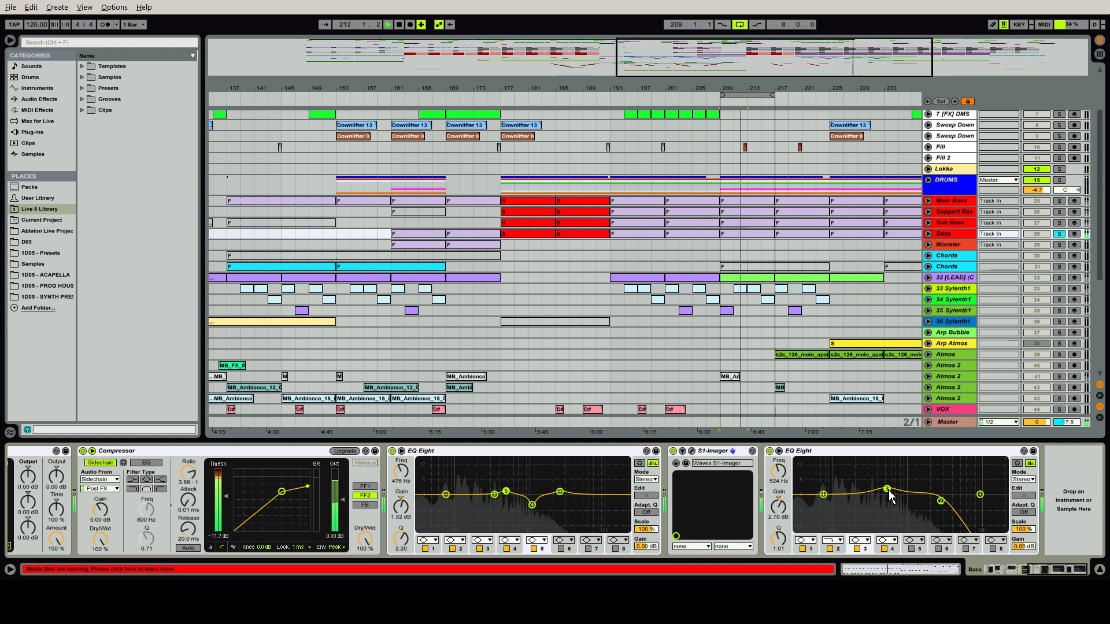
left_click(940, 501)
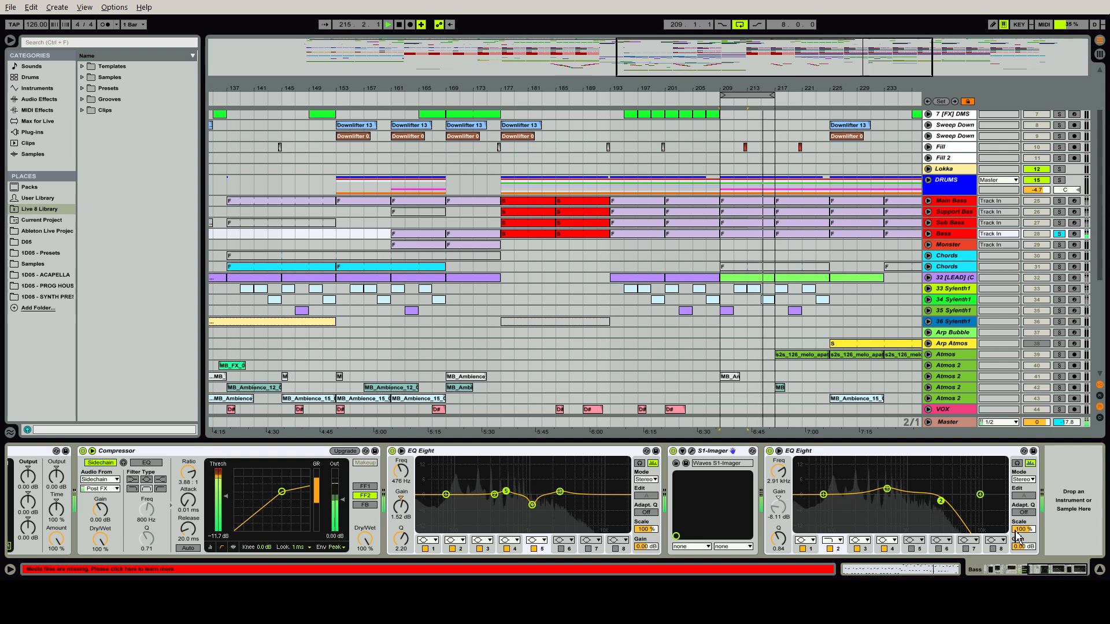
Solo the BASS bus track instead of the Bass track, show its device chain, and stop playback
left_click(985, 573)
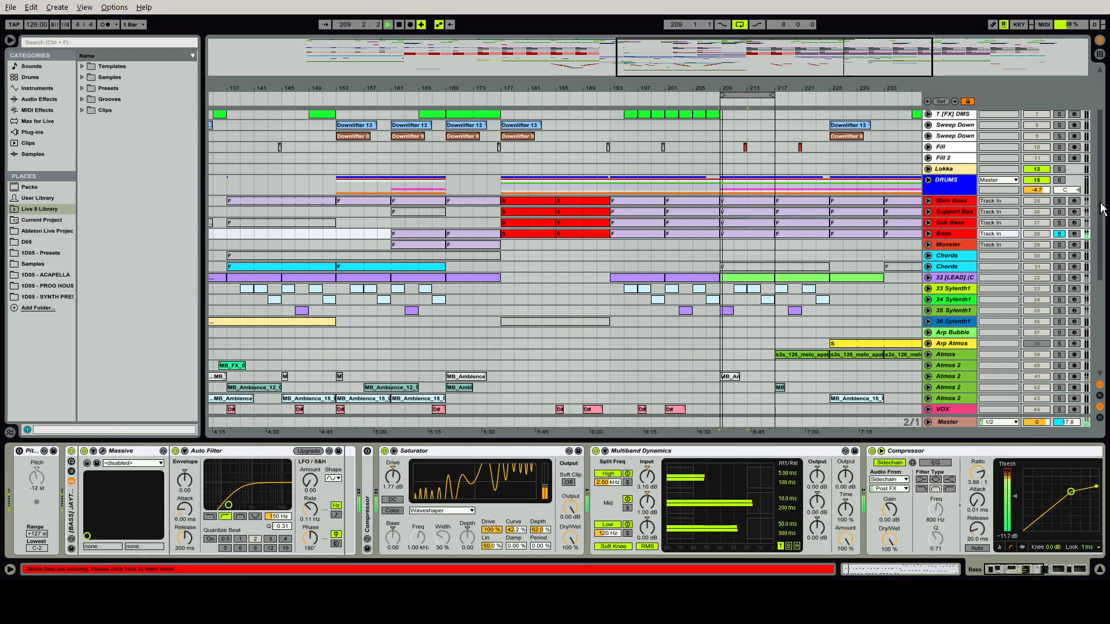
scroll(1101, 219, "down", 5)
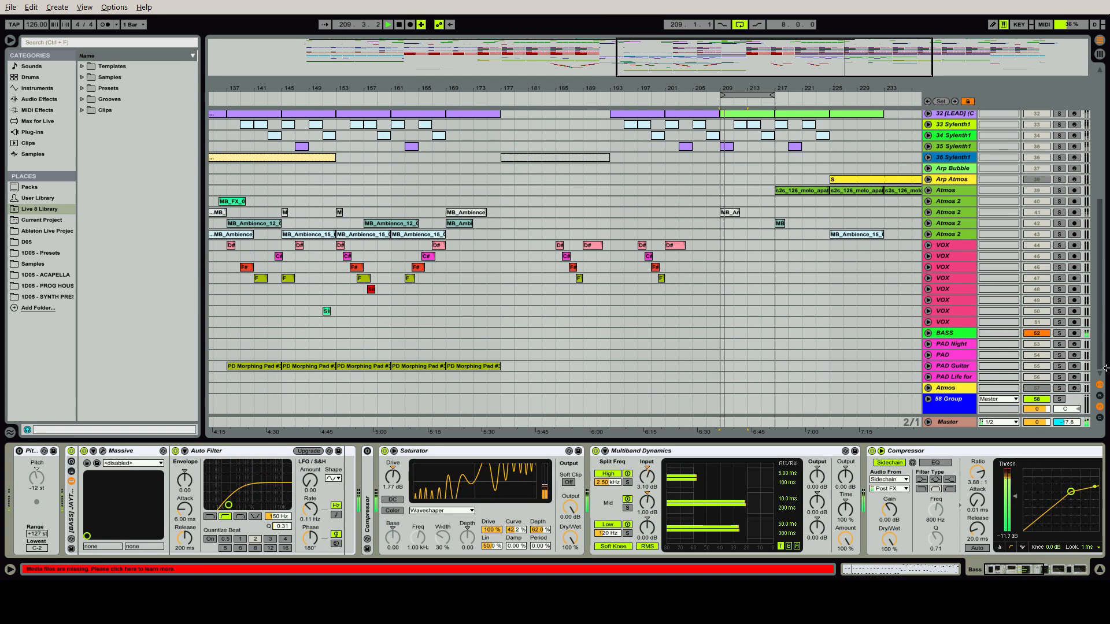
left_click(1059, 333)
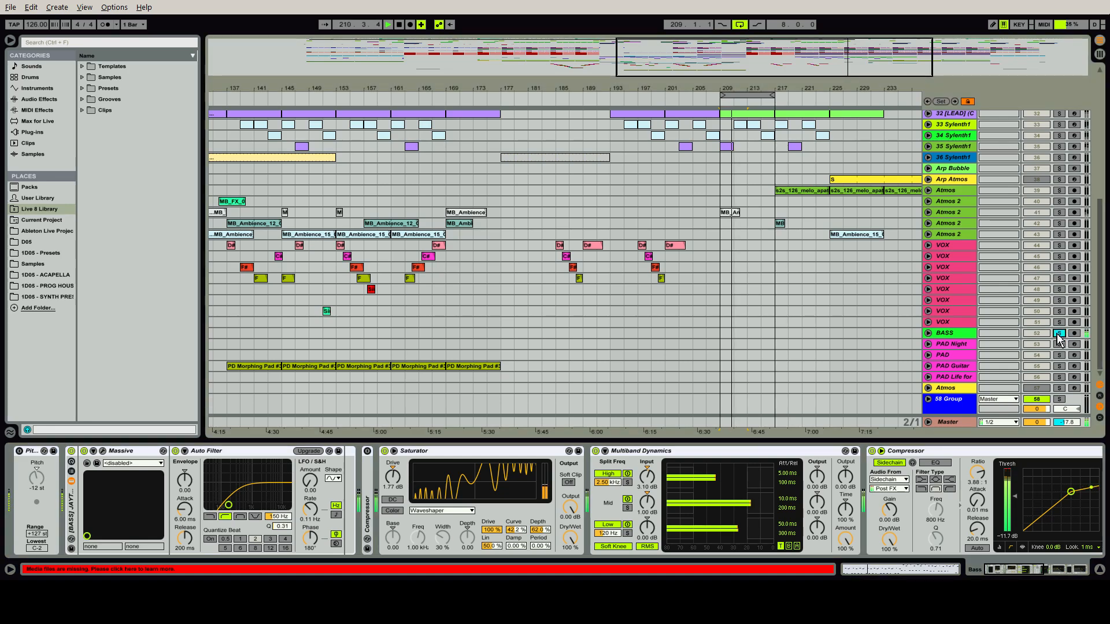
left_click(960, 336)
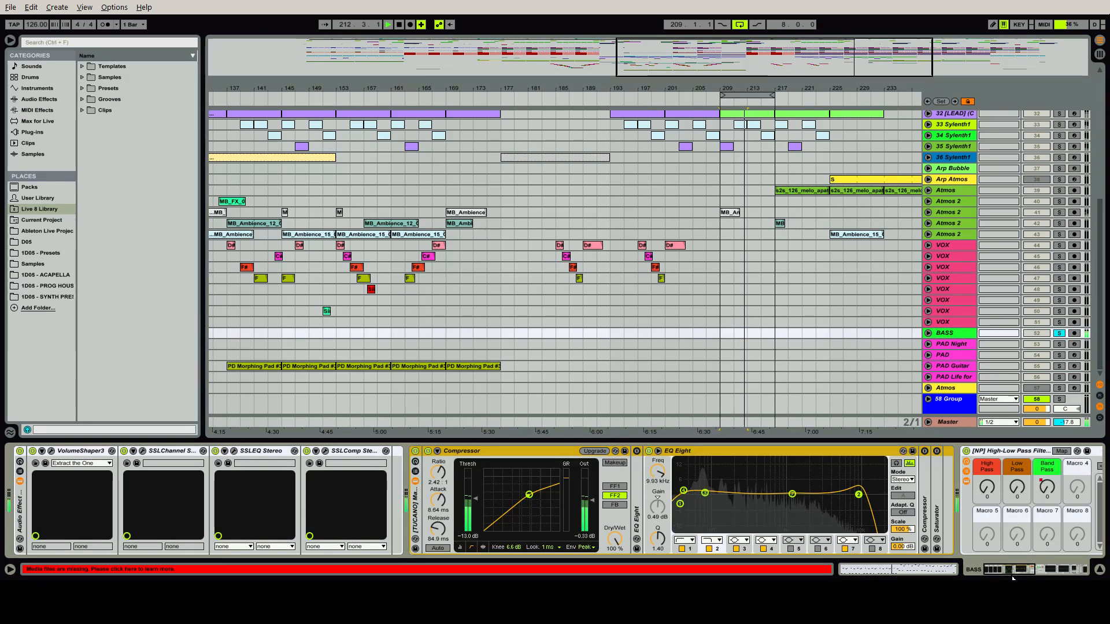
mouse_move(1013, 571)
left_mouse_down()
mouse_move(1063, 572)
mouse_move(1009, 571)
left_mouse_up()
key("space")
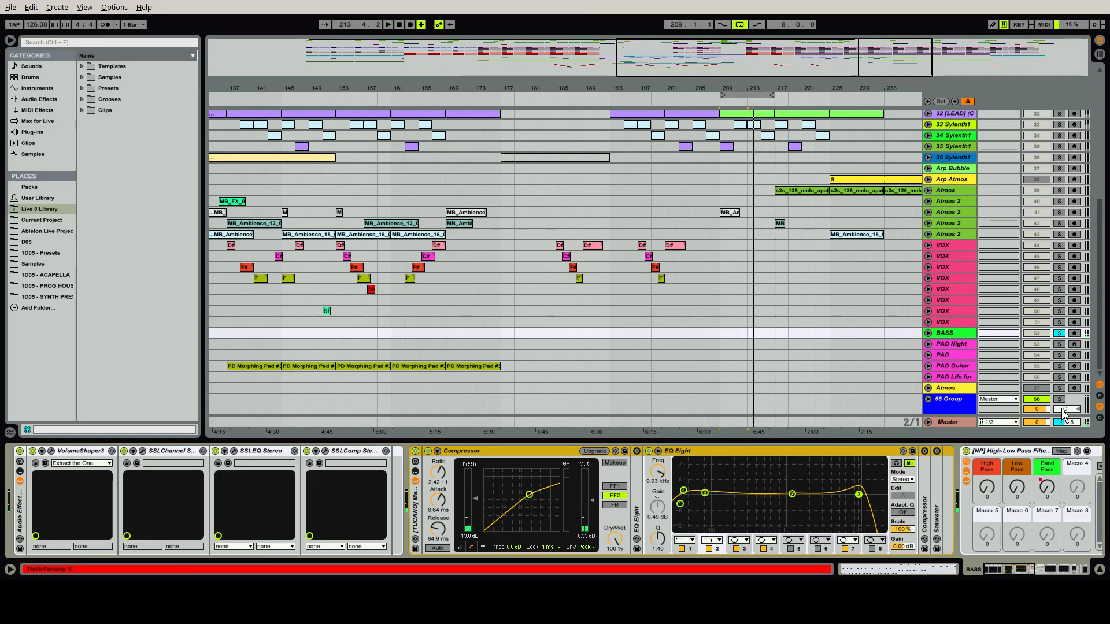
Unfold the Main Bass track to check that its audio output is routed to BASS, and fold it again
scroll(1035, 226, "up", 5)
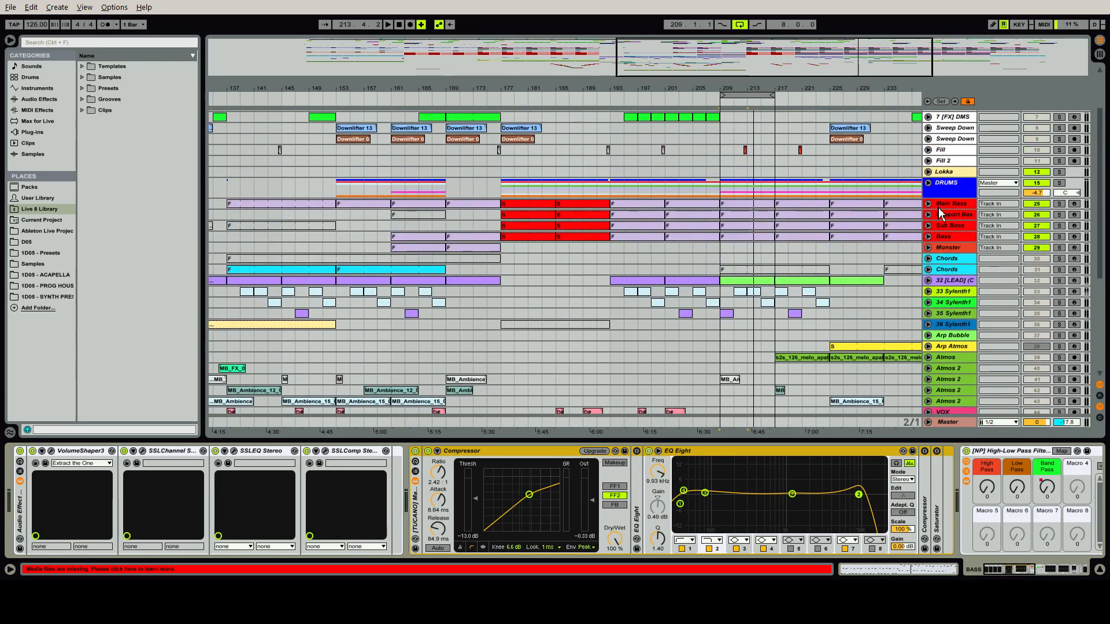
left_click(927, 204)
left_click(999, 233)
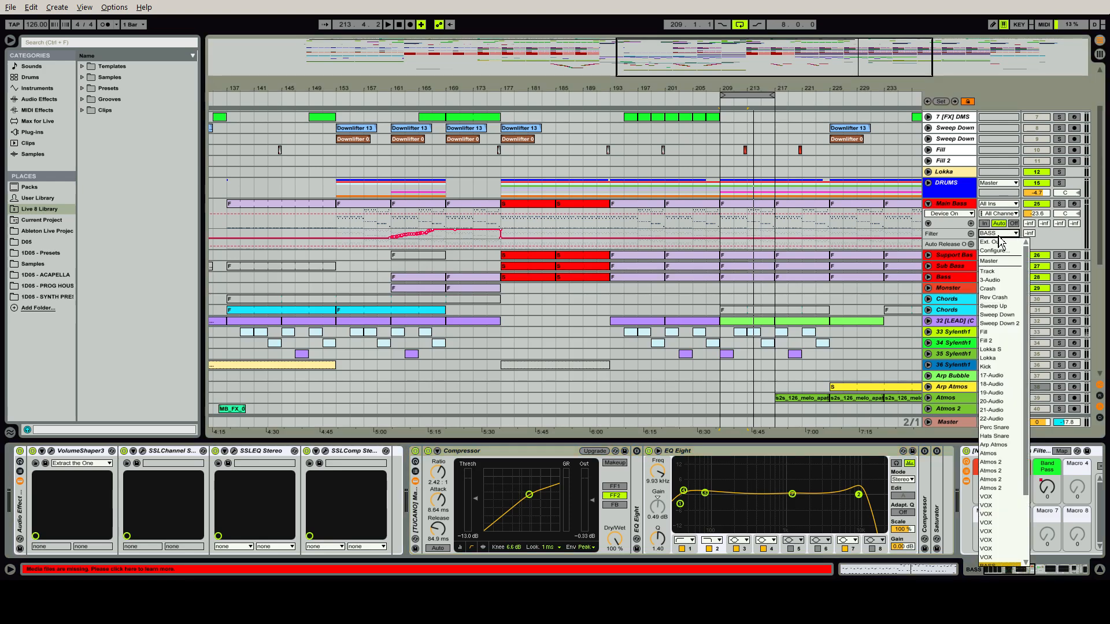
left_click(999, 237)
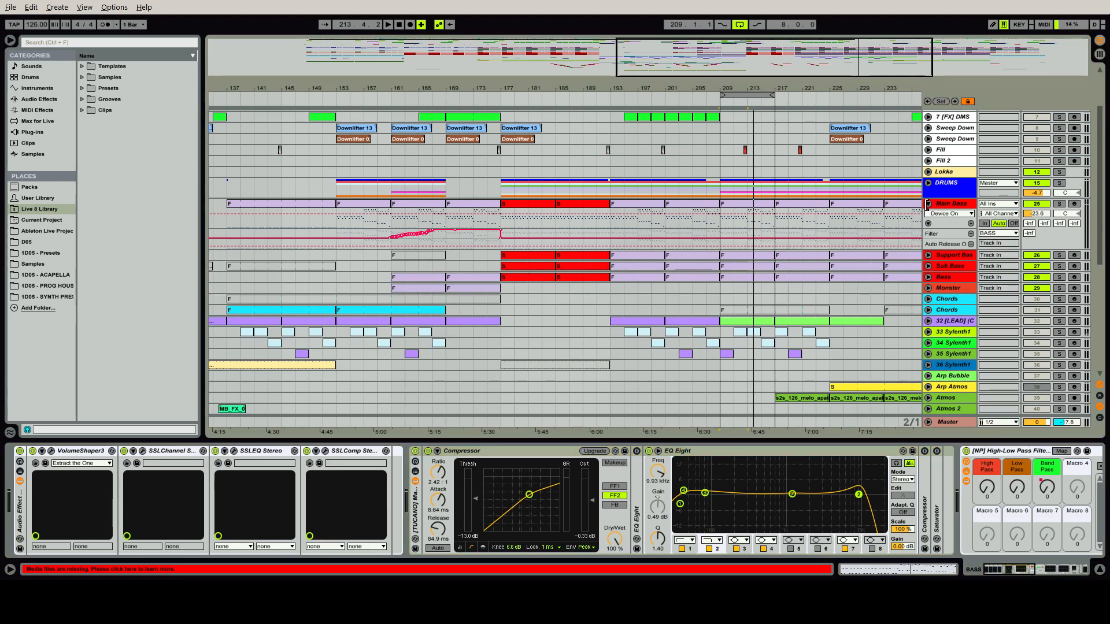
left_click(928, 204)
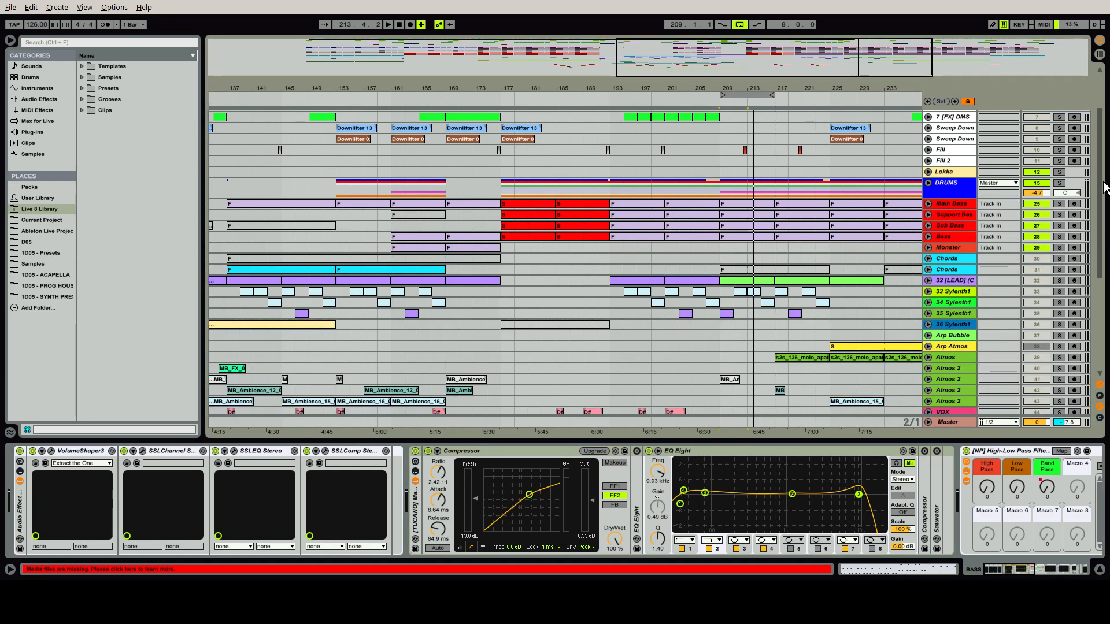
Examine the BASS bus device chain from VolumeShaper3 to the High-Low Pass Filters rack, and select the rack
scroll(1104, 188, "down", 5)
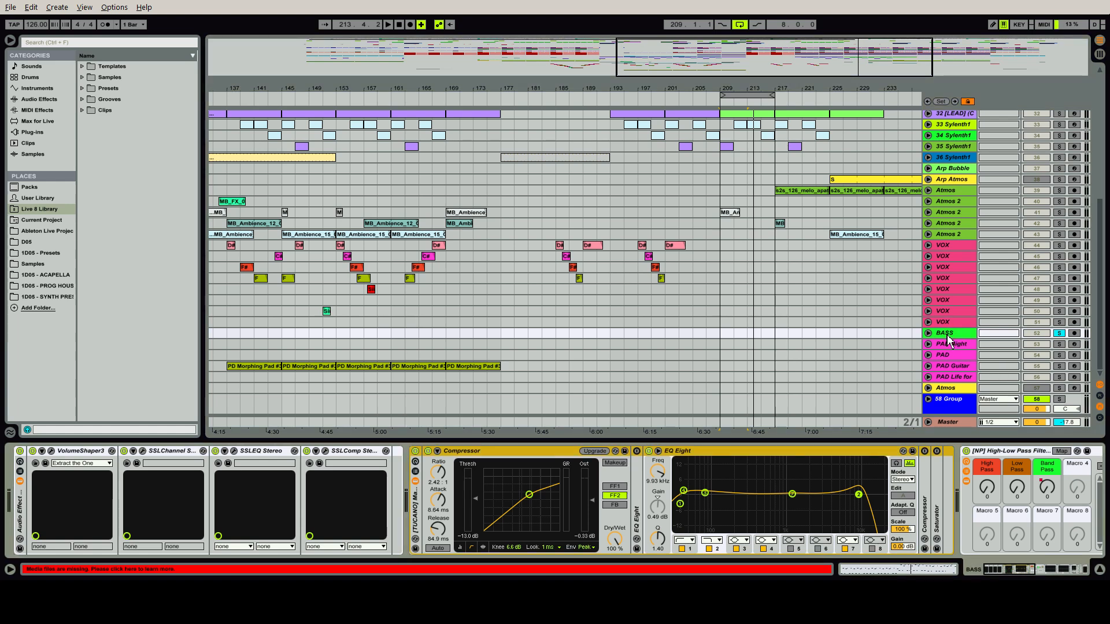
left_click(68, 463)
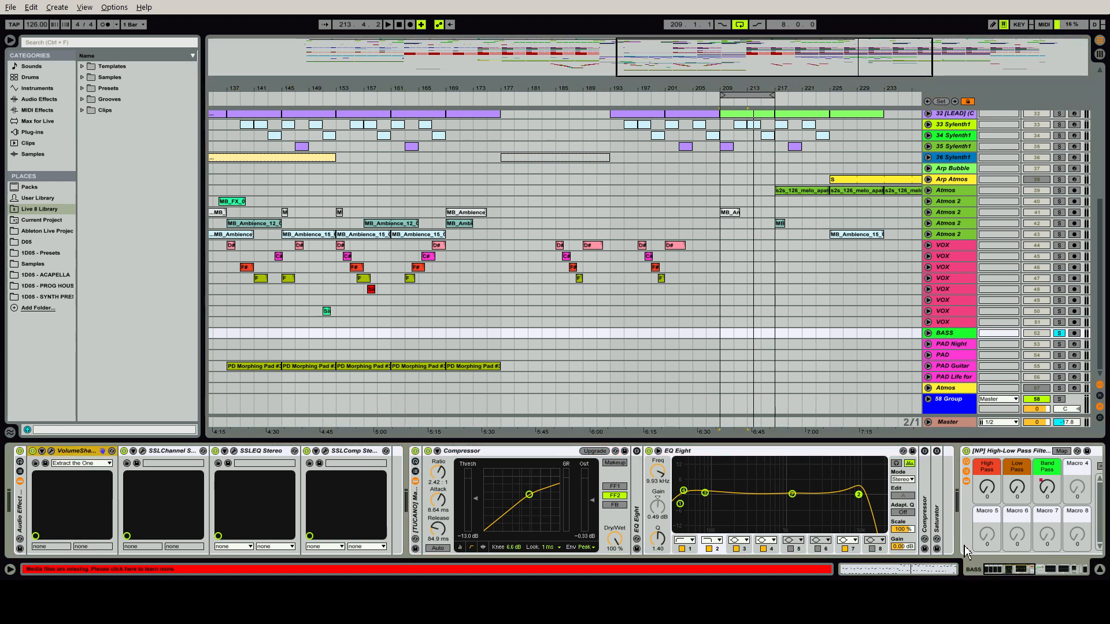
left_click_drag(1002, 572, 1043, 580)
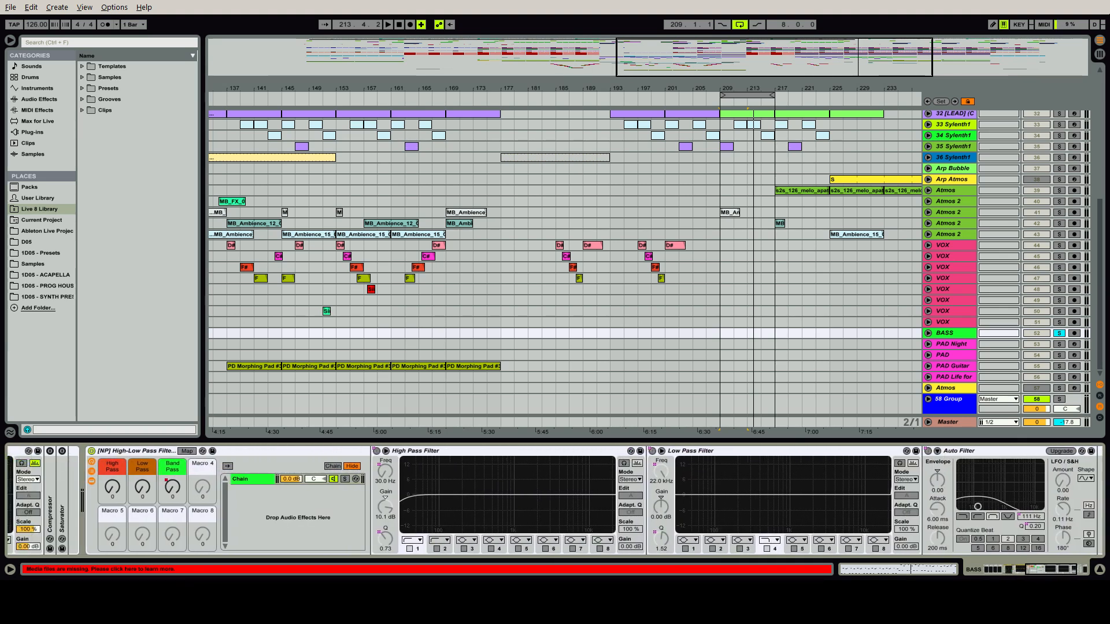
left_click(144, 452)
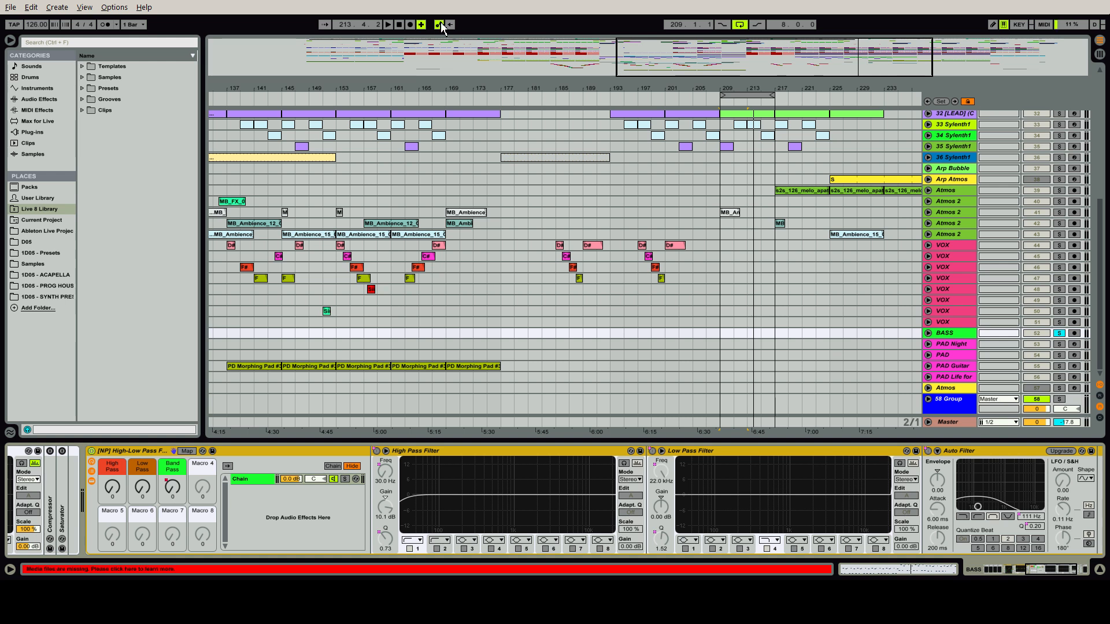
Play the loop and try out the rack's Band Pass macro, returning it to 0
key("space")
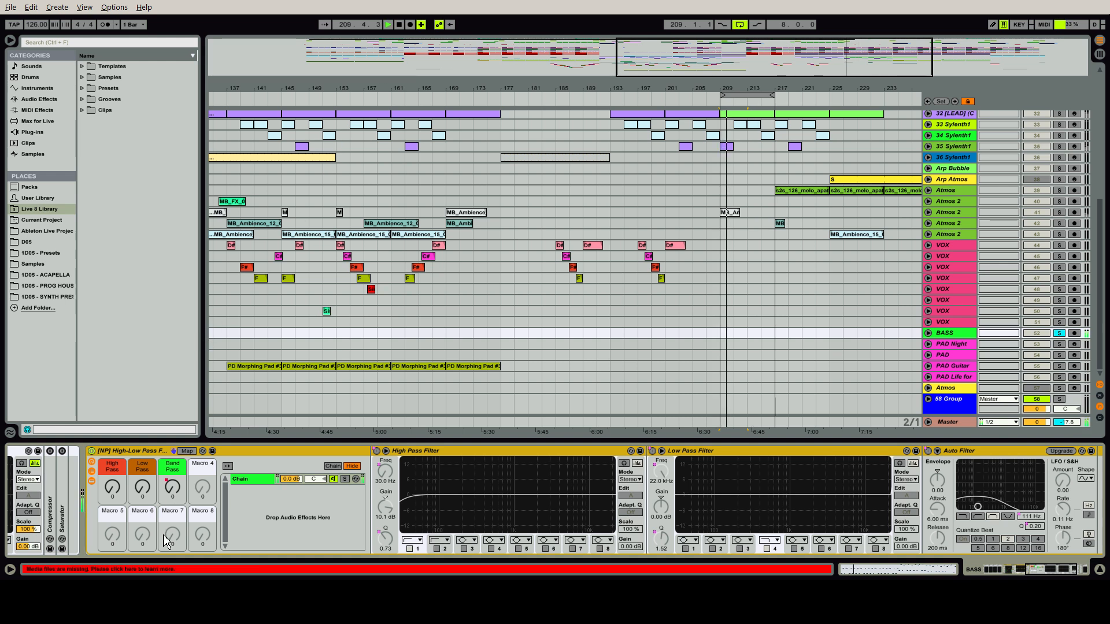
left_click(173, 488)
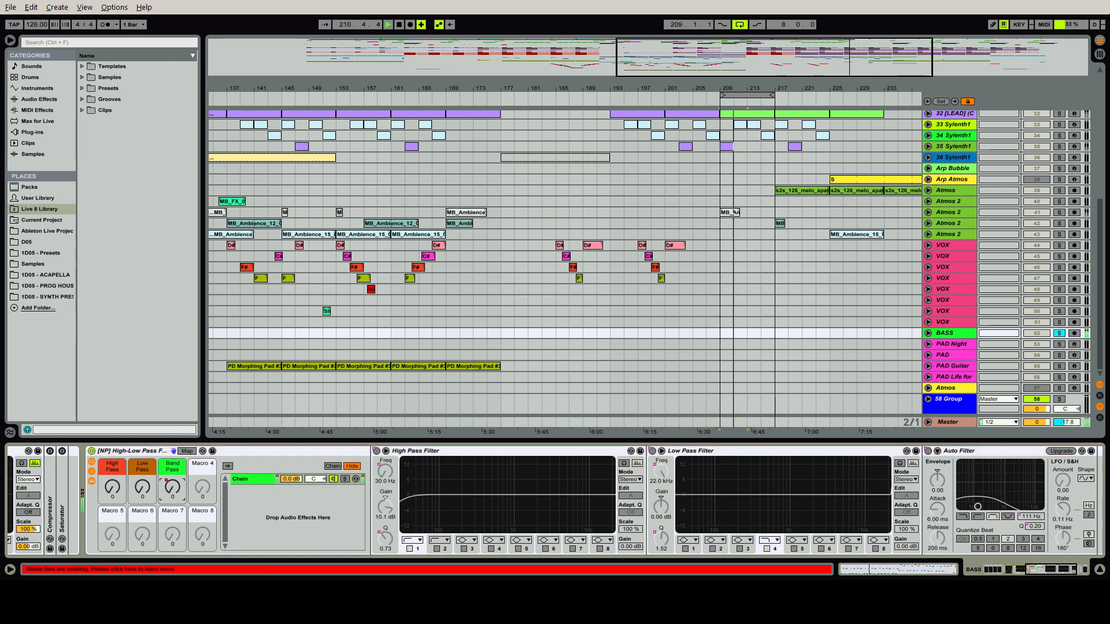
mouse_move(173, 487)
left_mouse_down()
mouse_move(172, 429)
mouse_move(173, 487)
left_mouse_up()
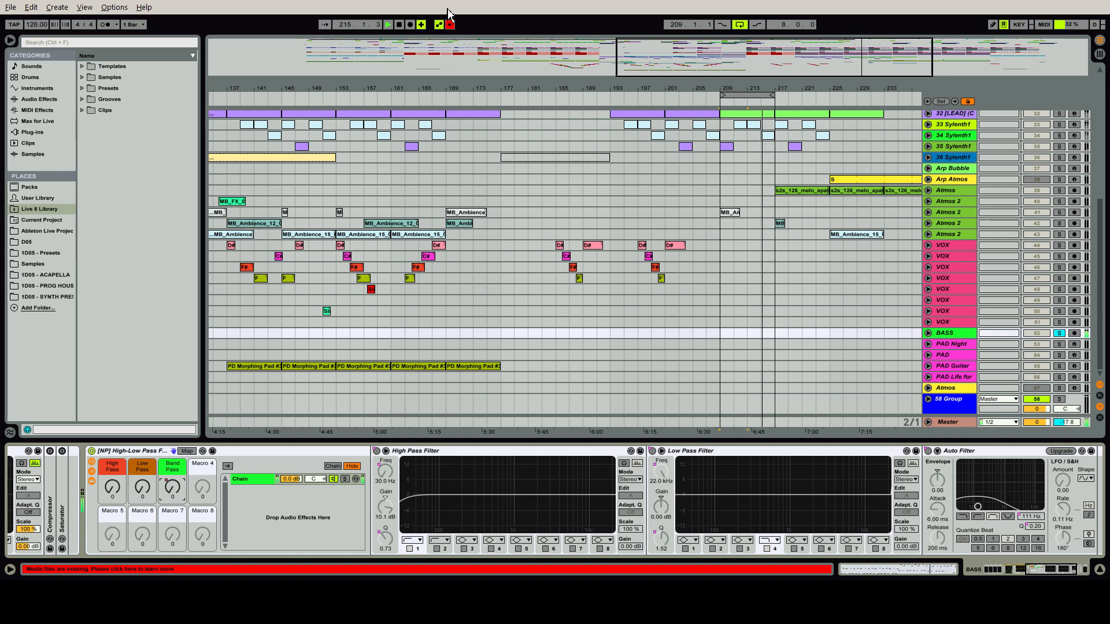
Show the filter rack's macro mappings to examine the Band, High and Low Pass assignments, and leave map mode
left_click(187, 451)
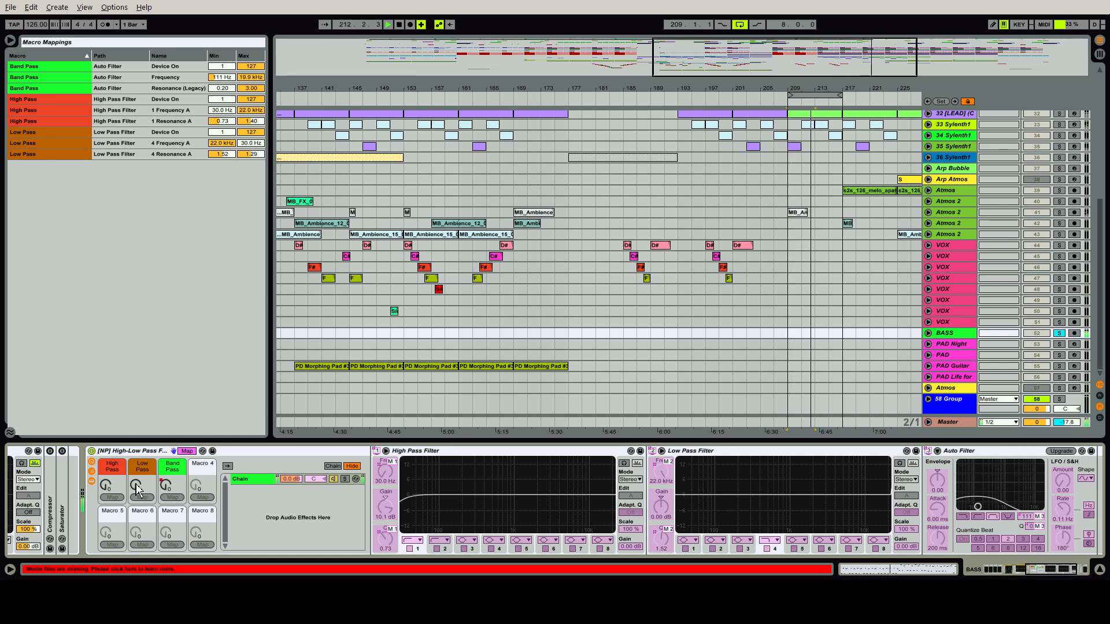
left_click_drag(137, 490, 105, 491)
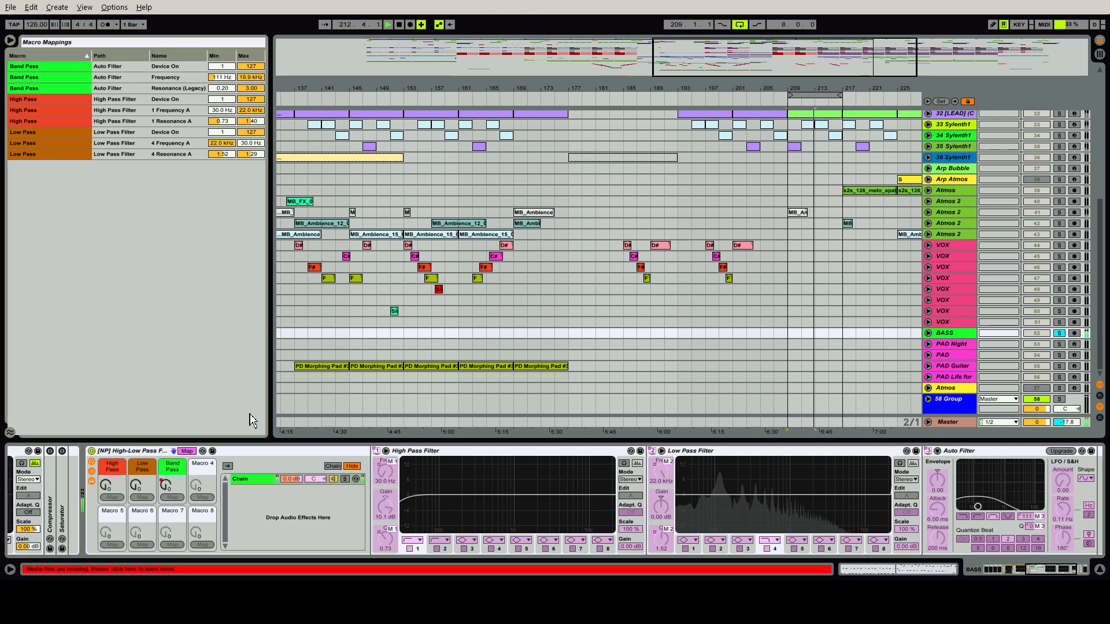
left_click(187, 451)
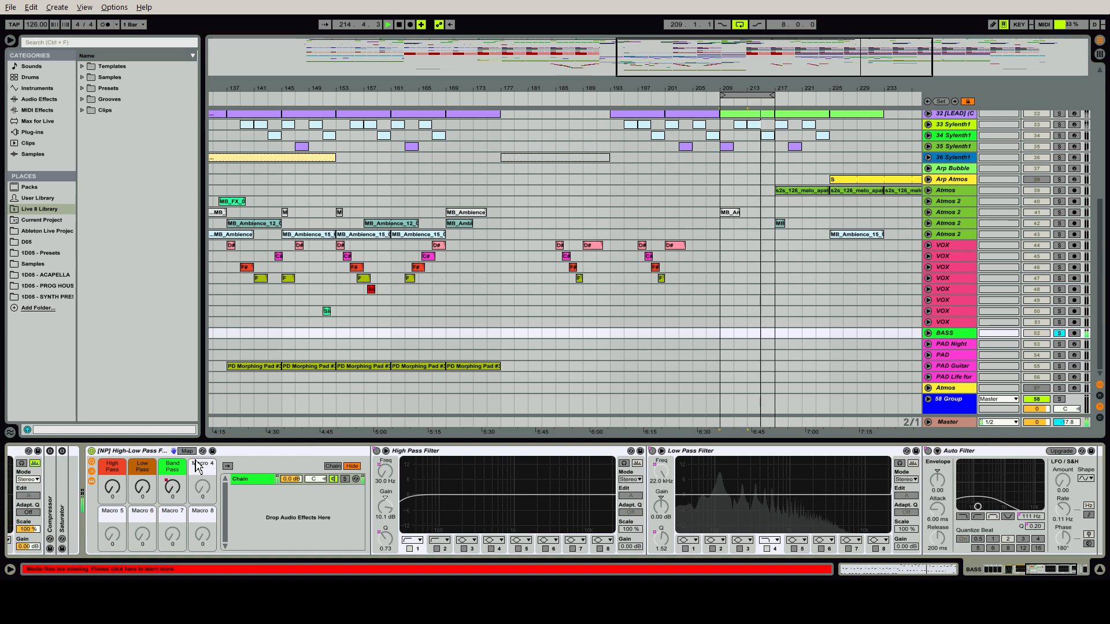
Hide the filter rack's chain list and inner devices, leaving only its macro controls displayed
left_click(92, 471)
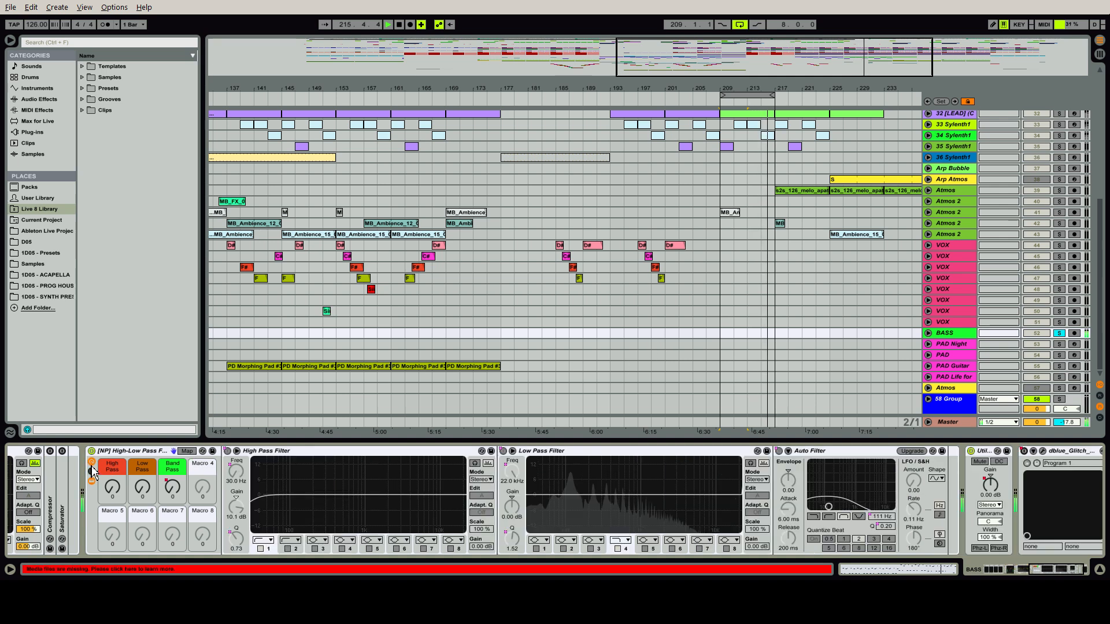
left_click(91, 471)
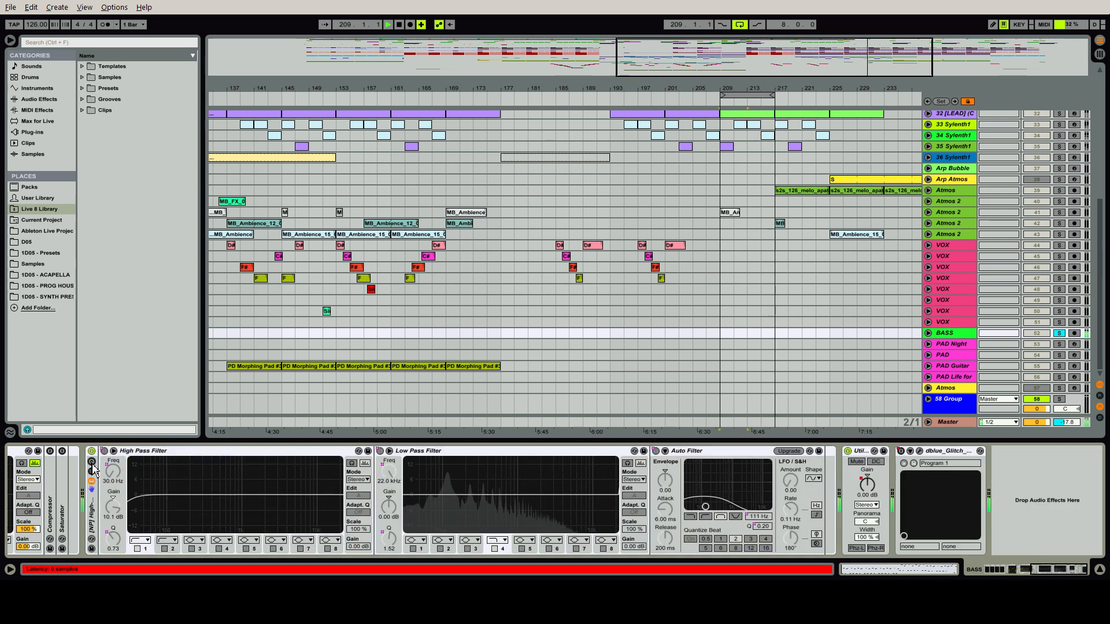
left_click(92, 469)
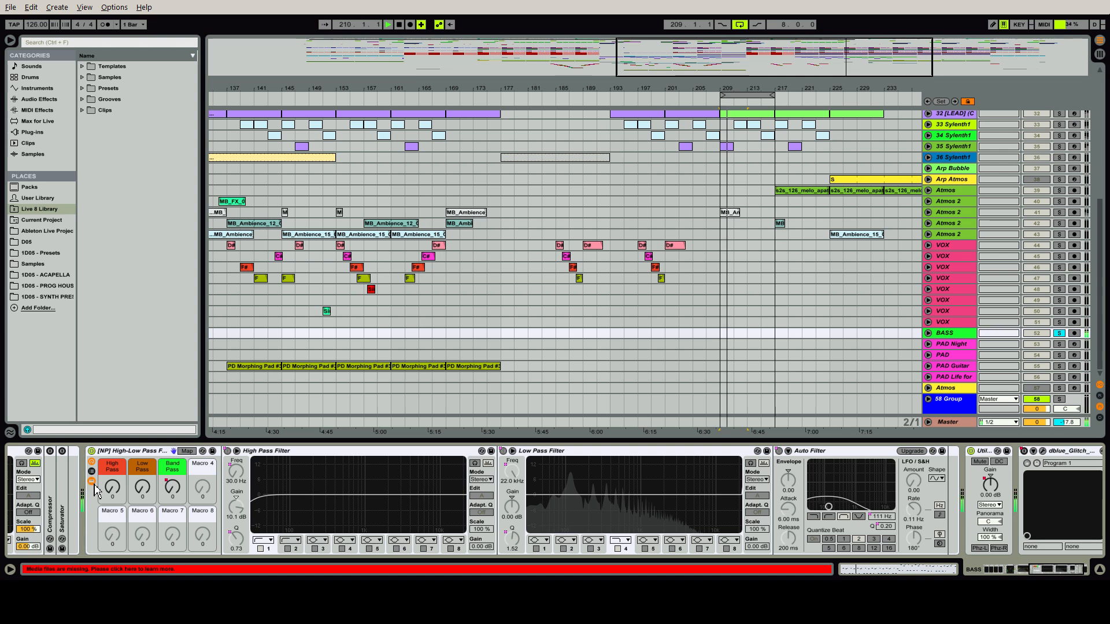
left_click(92, 481)
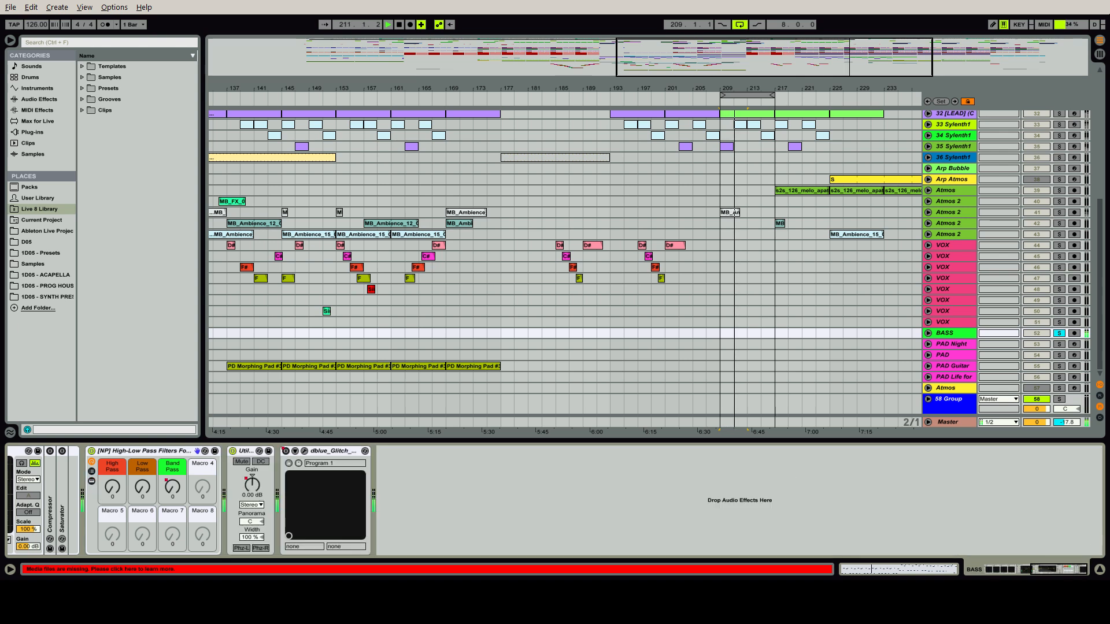
Go back to the start of the BASS chain, stop playback, and open the VolumeShaper3 window to examine its volume curve
left_click(1002, 569)
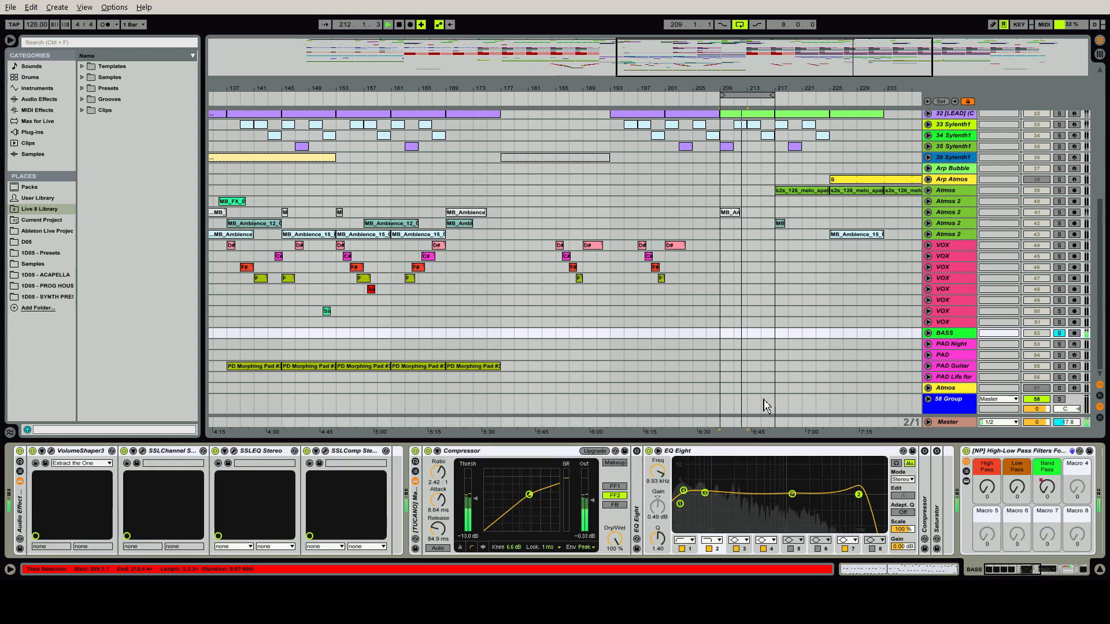
key("space")
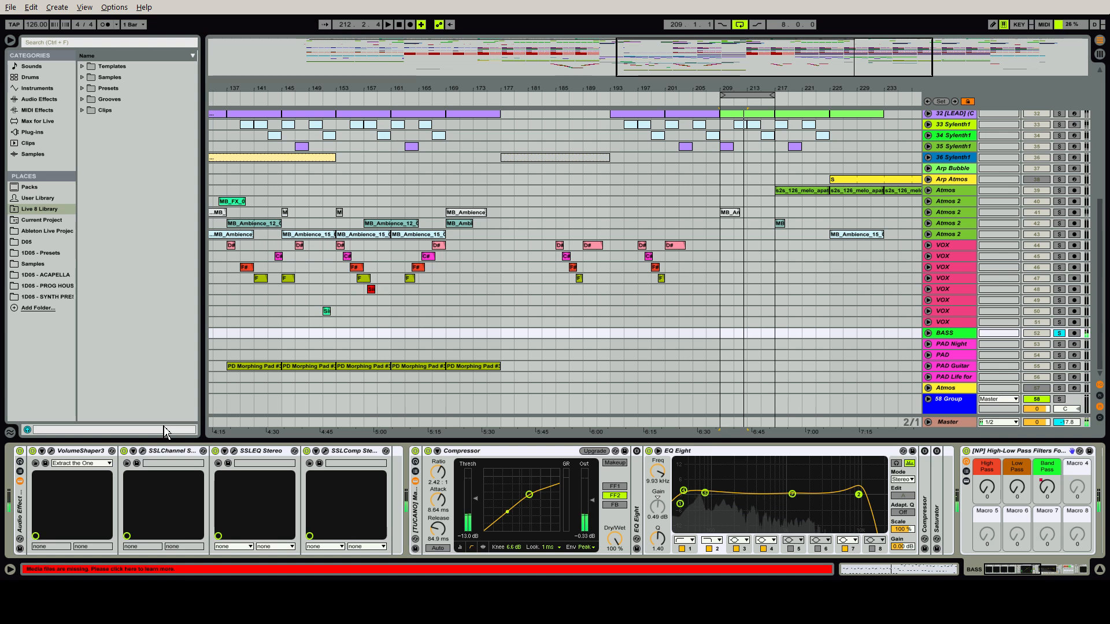
left_click(51, 451)
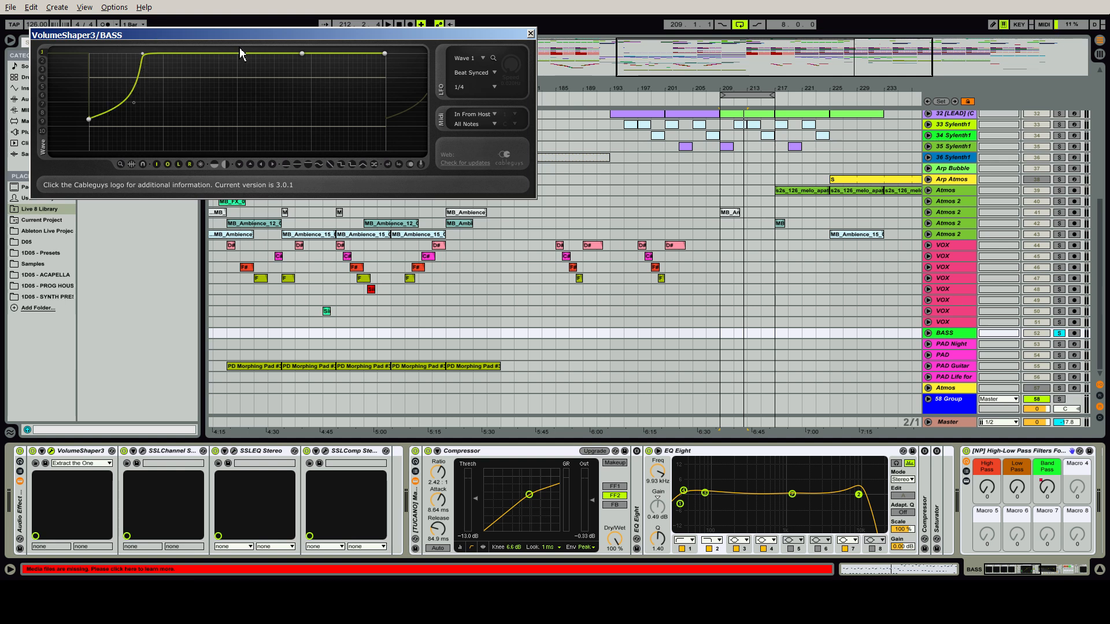
Close VolumeShaper3, open the SSLChannel, SSLEQ and SSLComp windows side by side to examine their BASS settings, and close all three
left_click(531, 32)
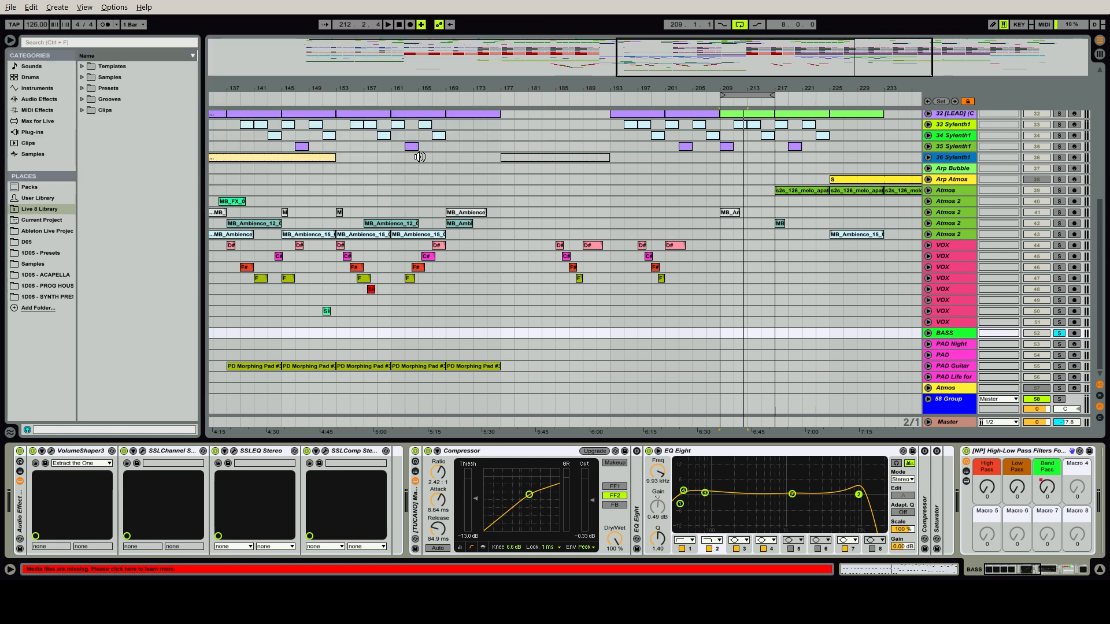
left_click(144, 451)
left_click(234, 451)
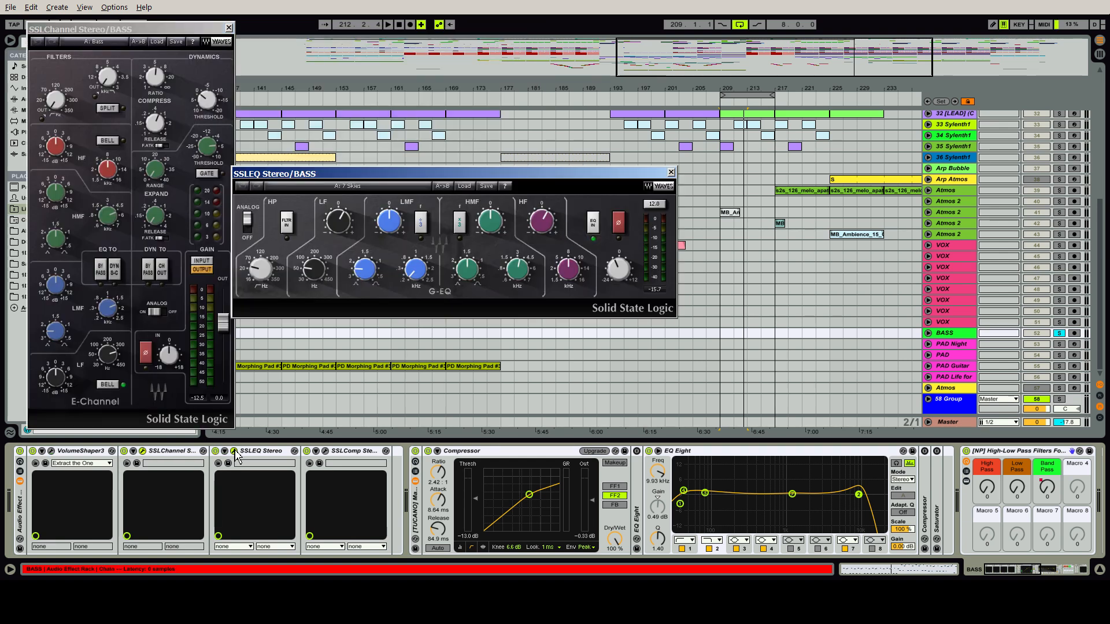
left_click(325, 451)
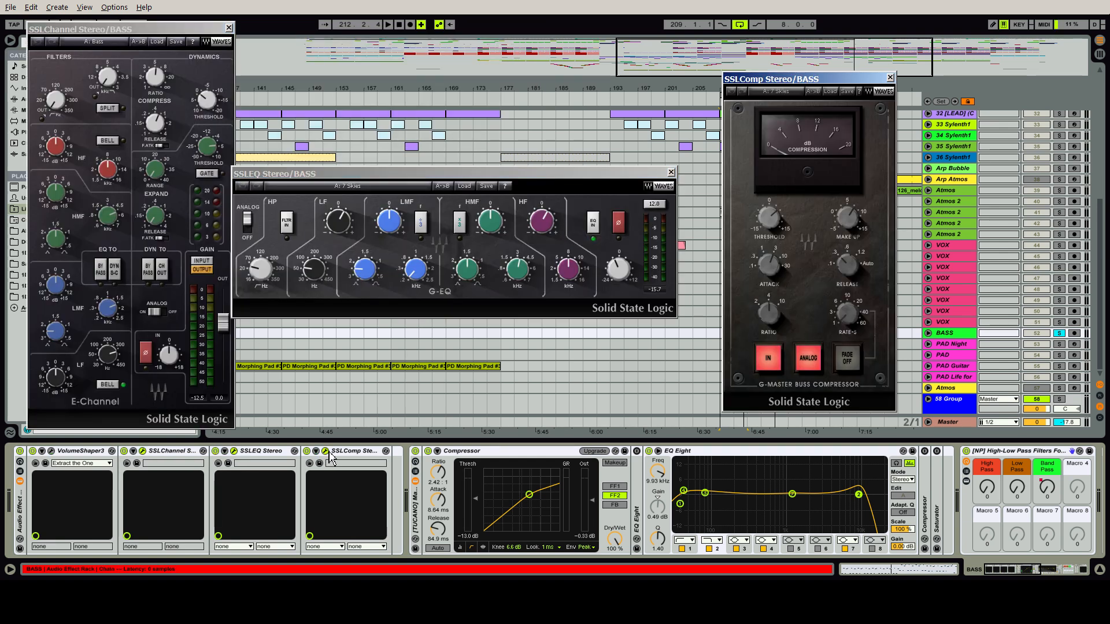
left_click_drag(385, 178, 433, 139)
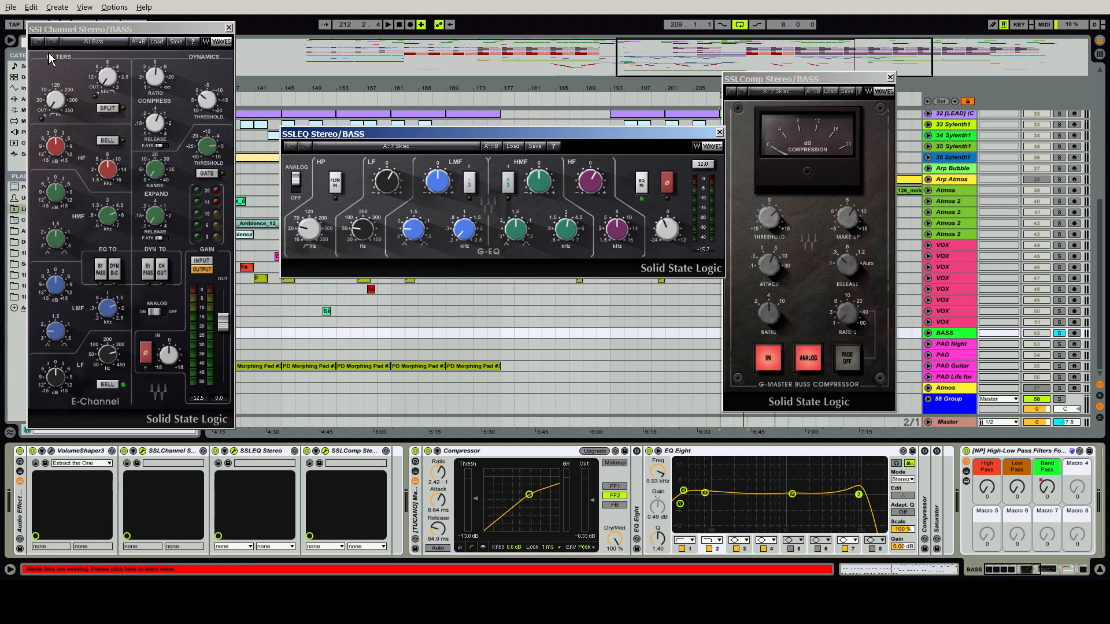
left_click_drag(320, 138, 283, 124)
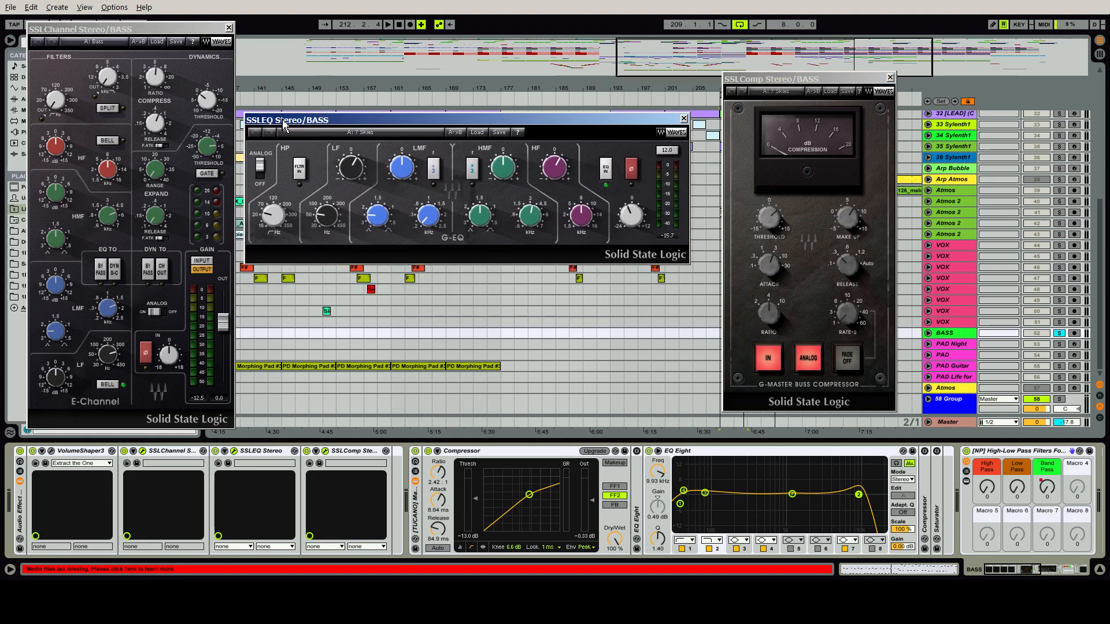
left_click(777, 85)
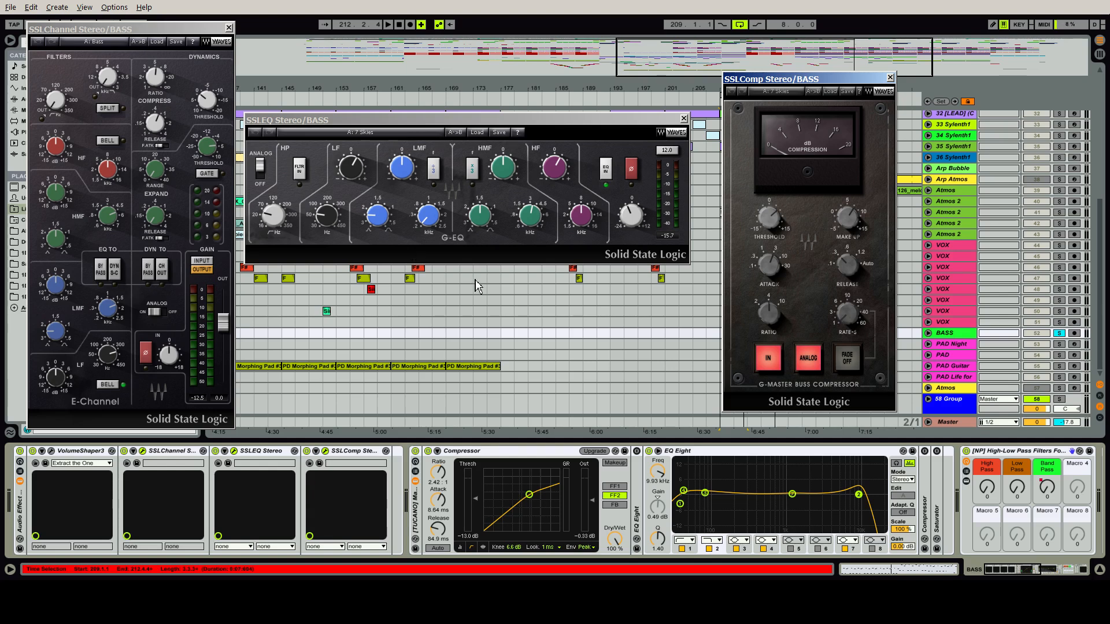
left_click(374, 139)
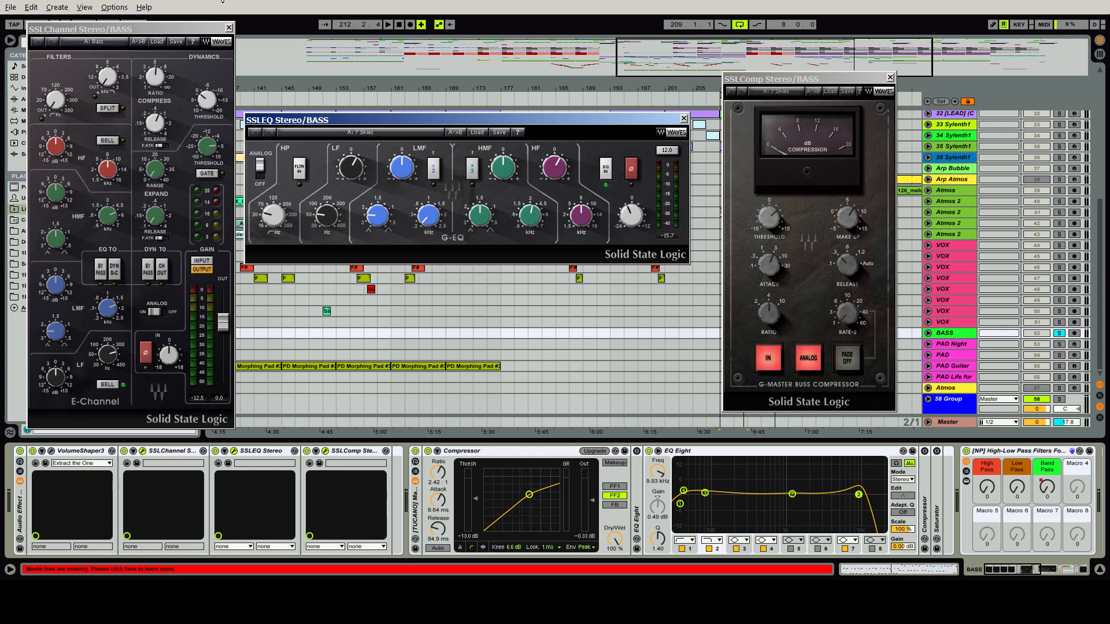
left_click(228, 28)
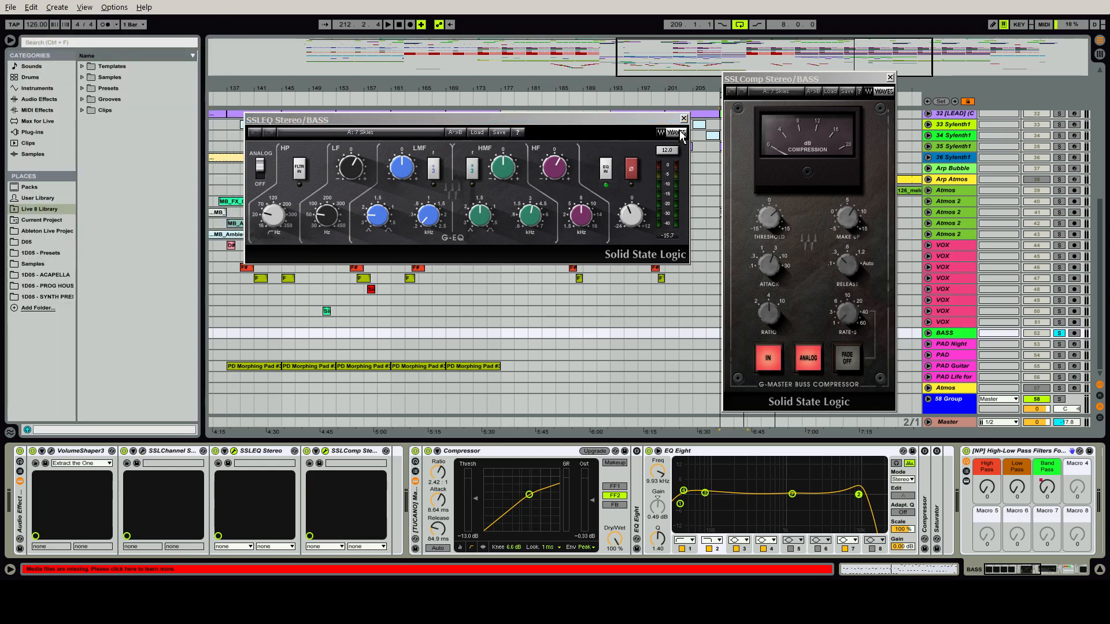
left_click(684, 119)
left_click(890, 77)
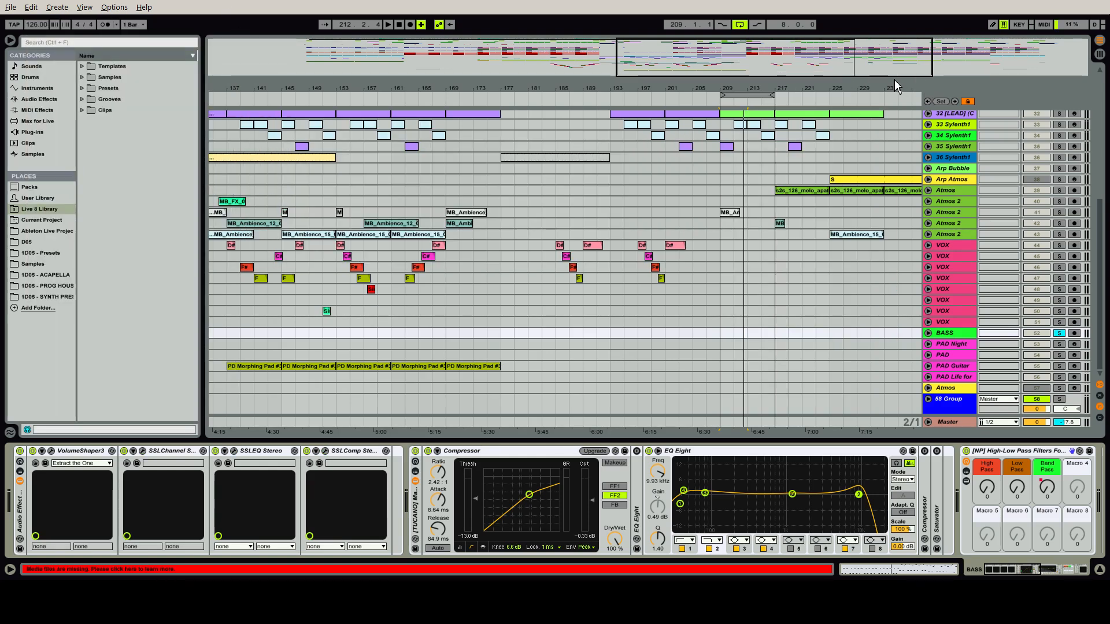
Play the BASS loop and compare its sound with the first effect rack and the [TUCANO] Main Synth Processing rack off and on, leaving both active
left_click(475, 459)
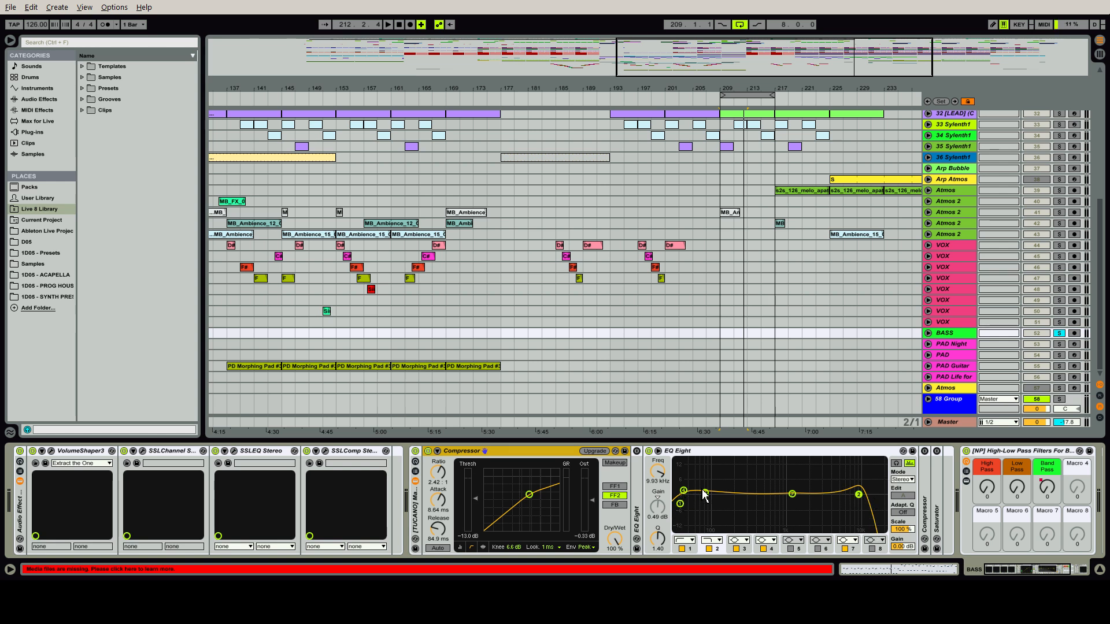
left_click(415, 451)
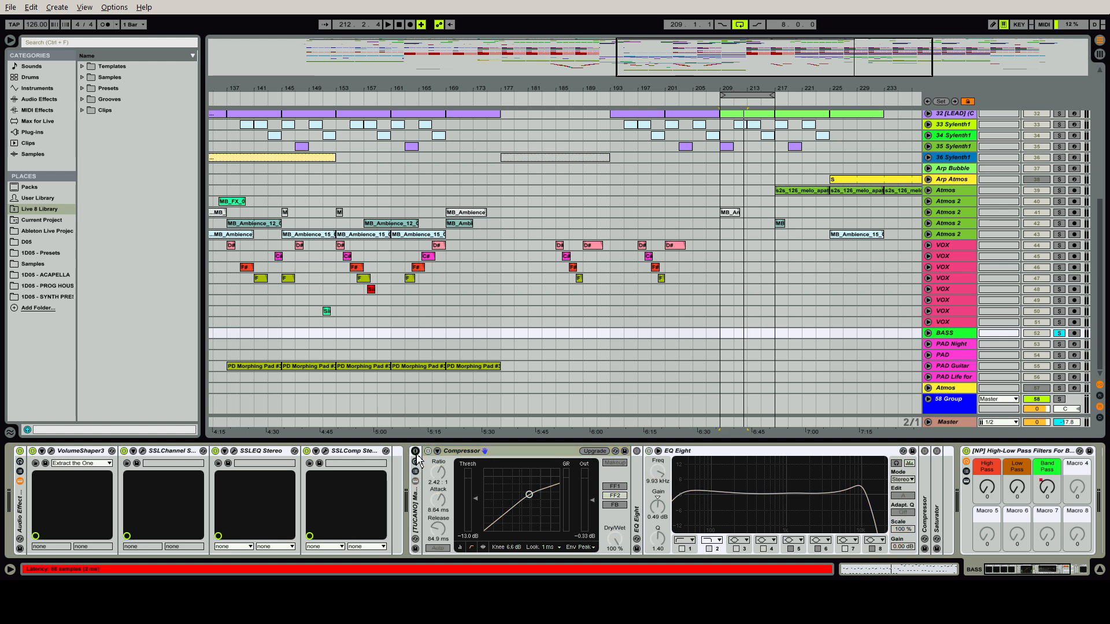
left_click(20, 450)
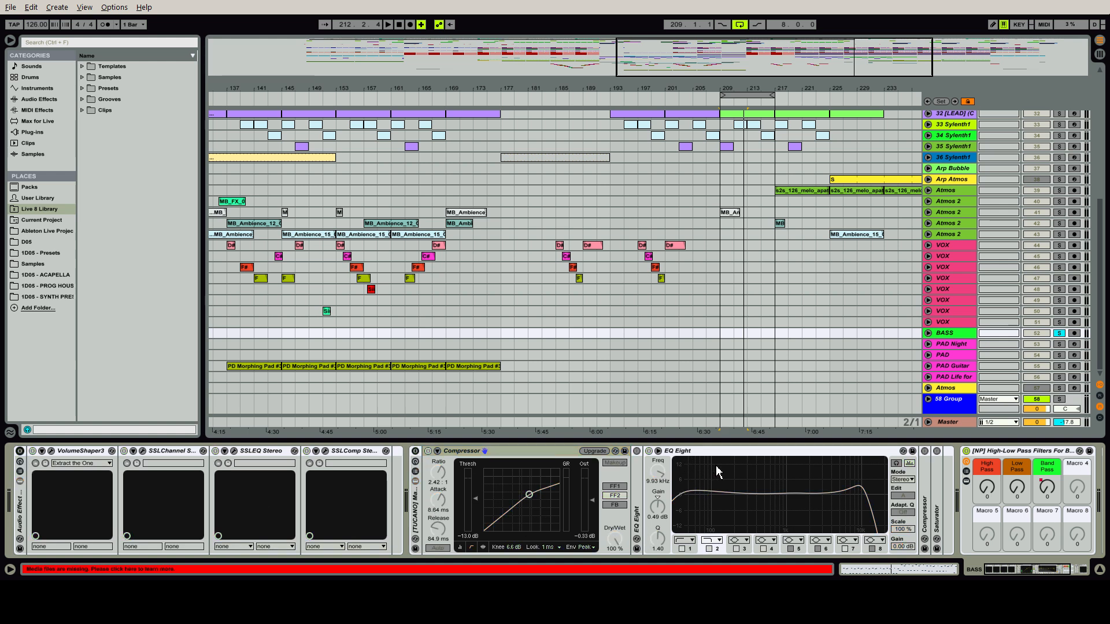
mouse_move(1027, 571)
left_mouse_down()
mouse_move(1045, 572)
mouse_move(1025, 571)
left_mouse_up()
key("space")
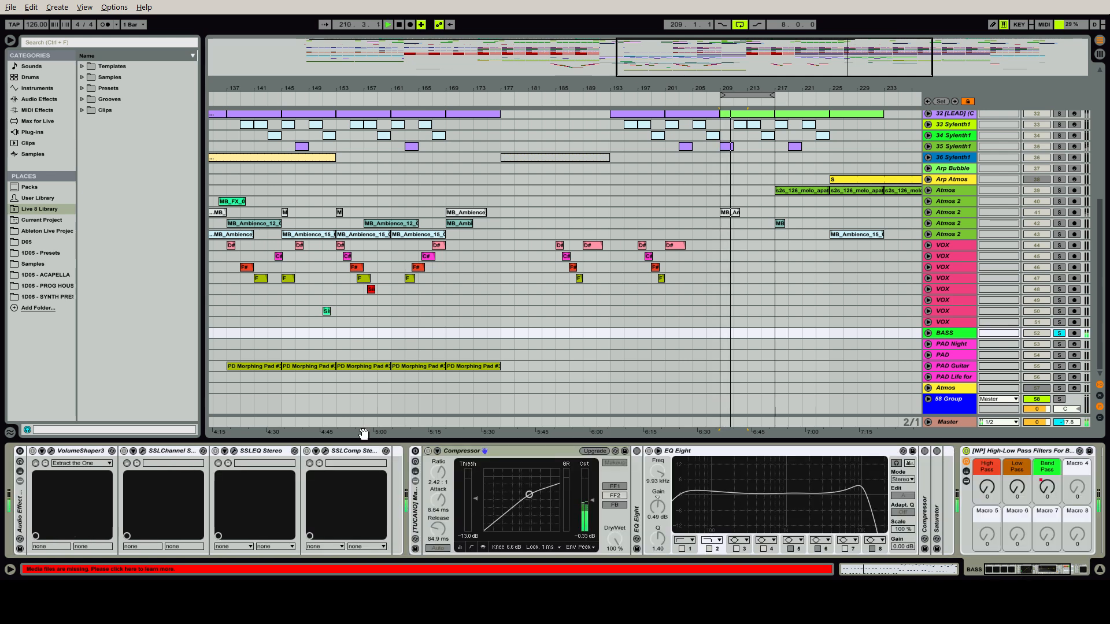
left_click(20, 452)
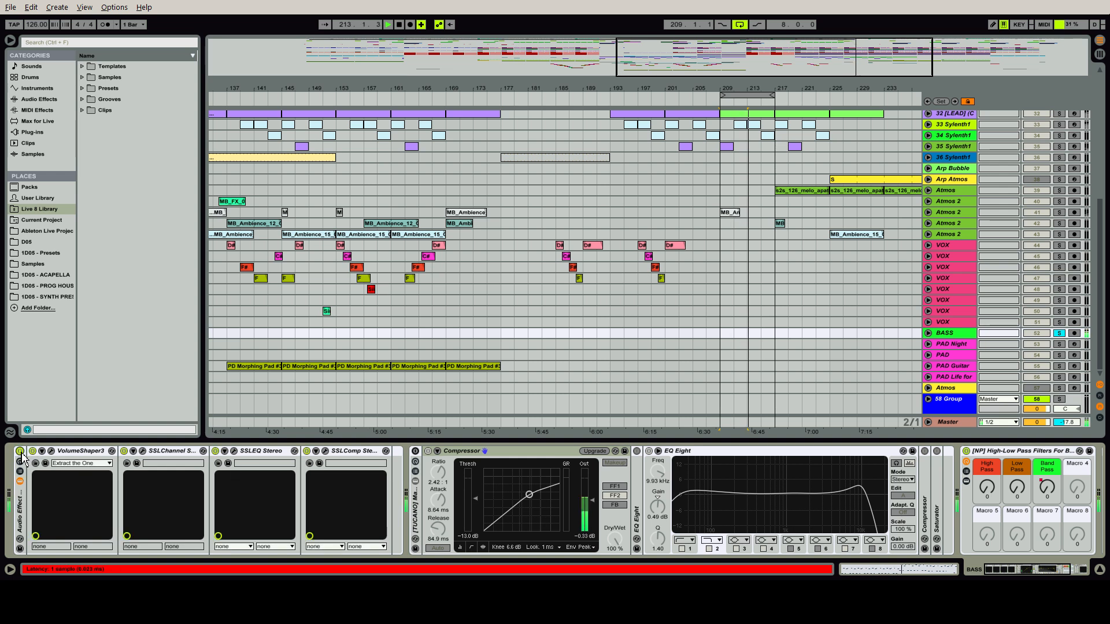
left_click(416, 451)
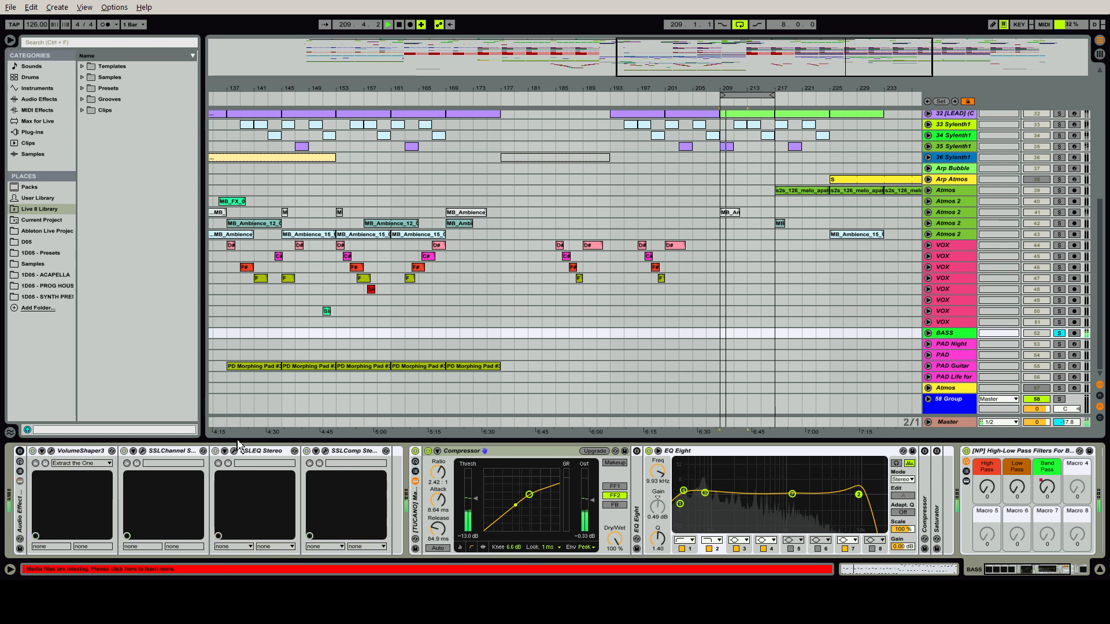
left_click(415, 451)
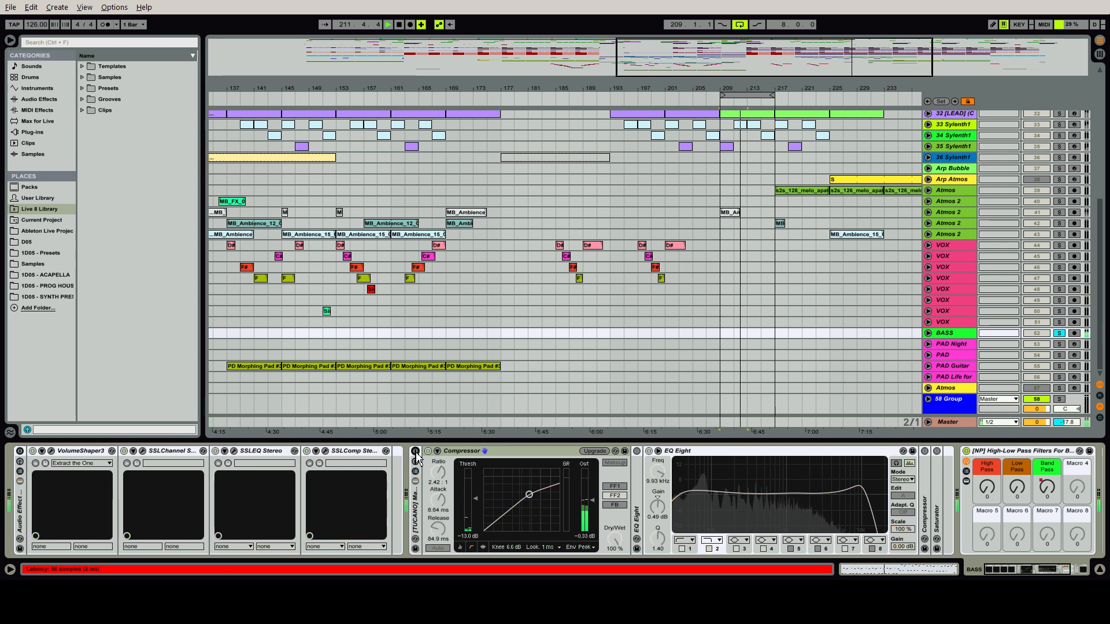
left_click(415, 452)
left_click(20, 452)
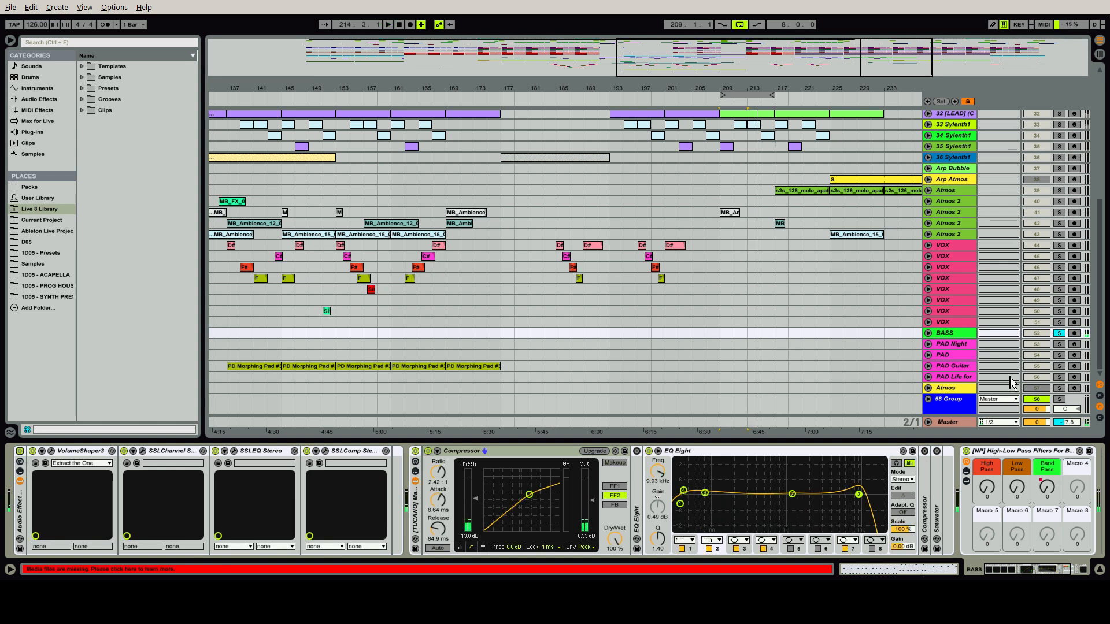
Solo the DRUMS group together with the BASS bus and play the loop
scroll(1103, 347, "up", 10)
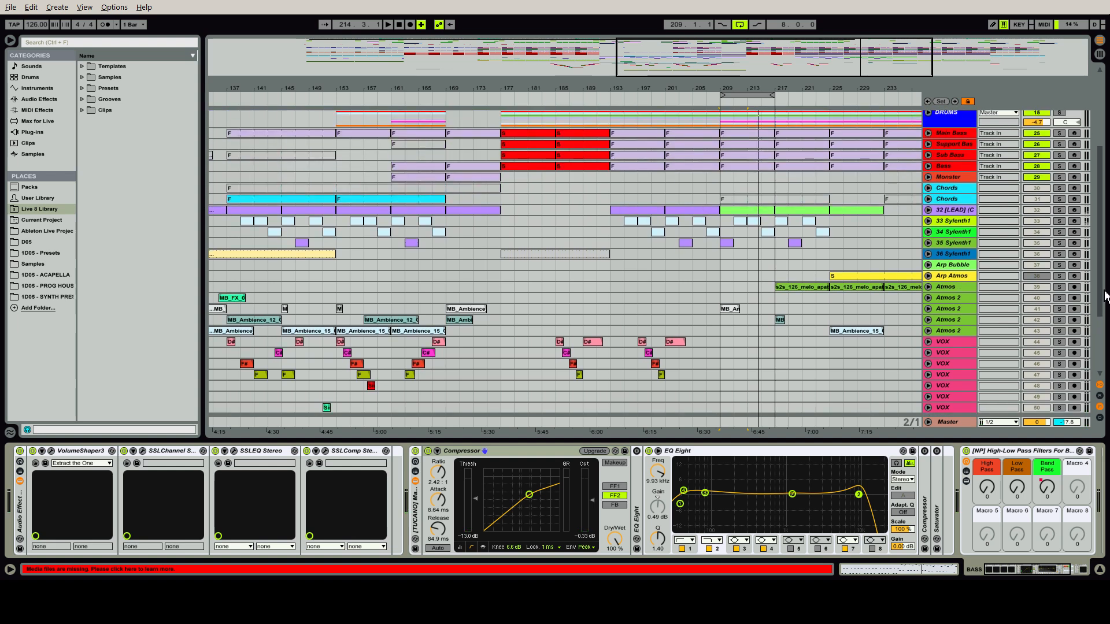
scroll(647, 260, "up", 1)
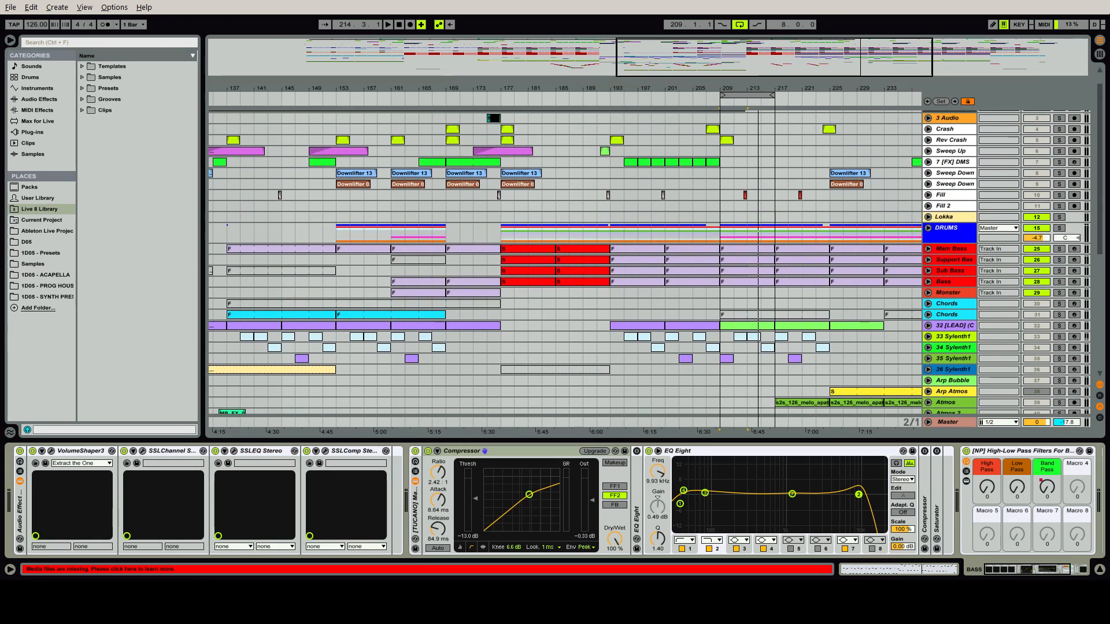
scroll(1091, 250, "down", 2)
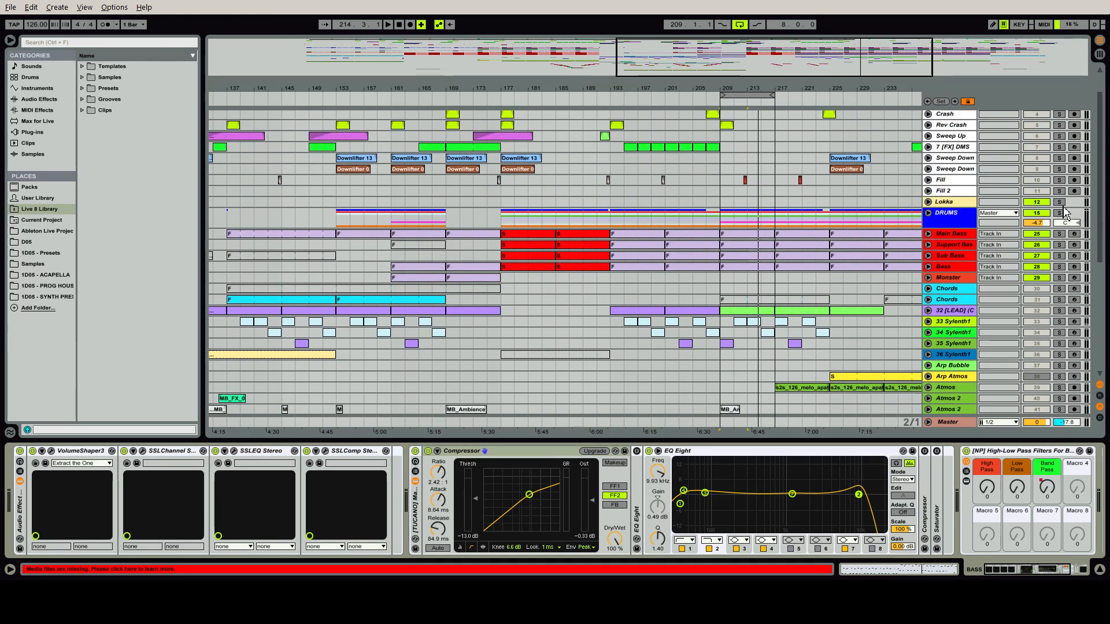
left_click(1062, 213)
key("space")
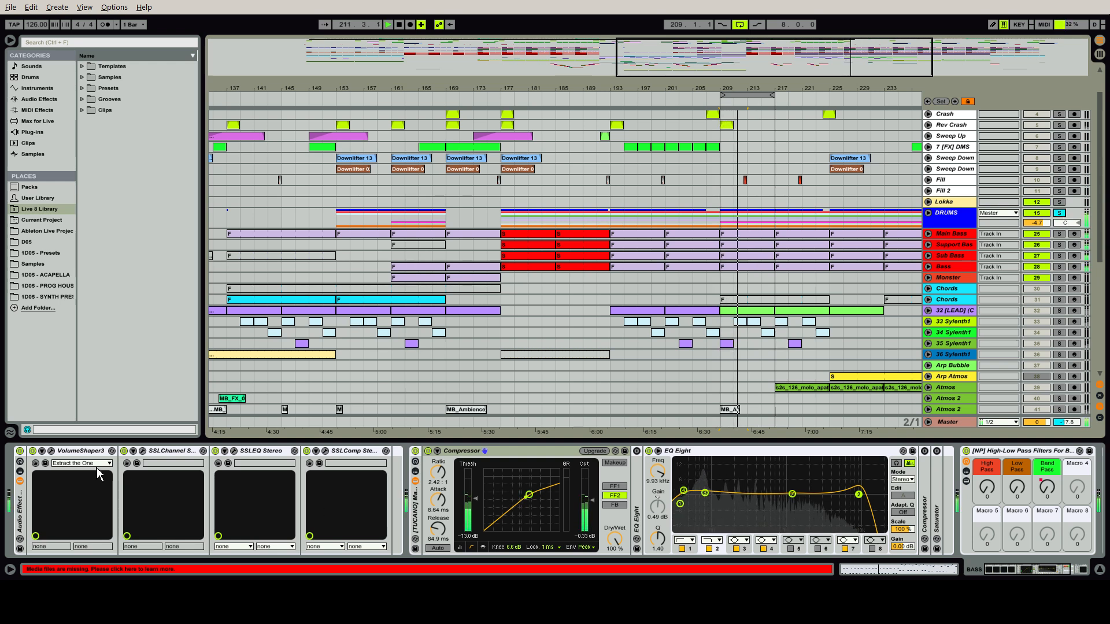
Bypass and re-enable VolumeShaper3 on the BASS bus to compare the sound, stop playback, and examine its volume curve before closing it
left_click(81, 453)
left_click(33, 452)
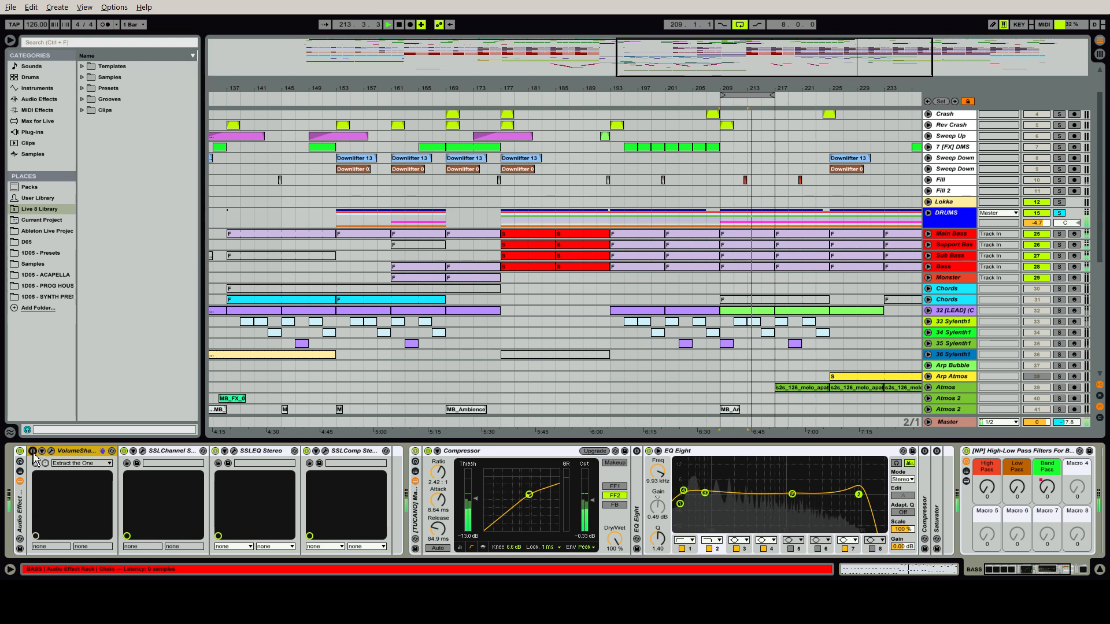
left_click(33, 452)
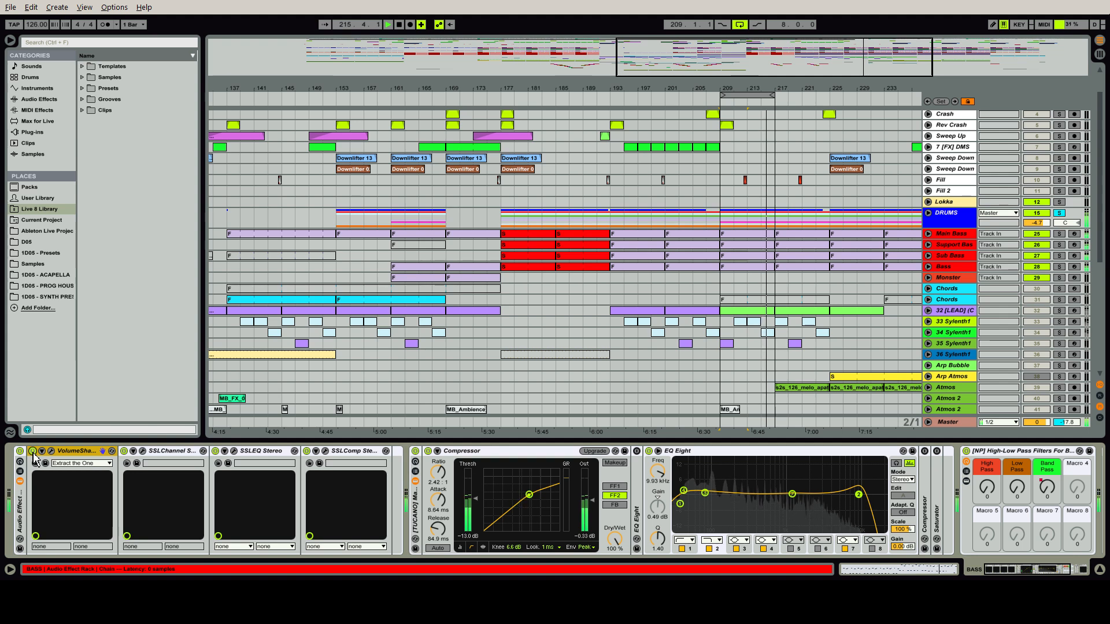
key("space")
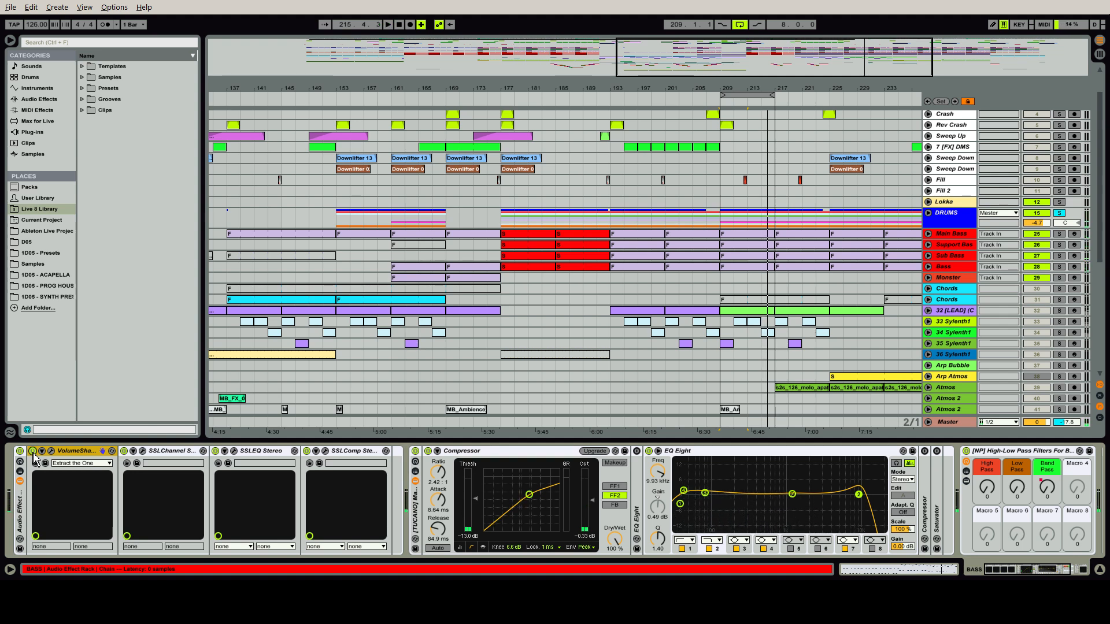
left_click(52, 453)
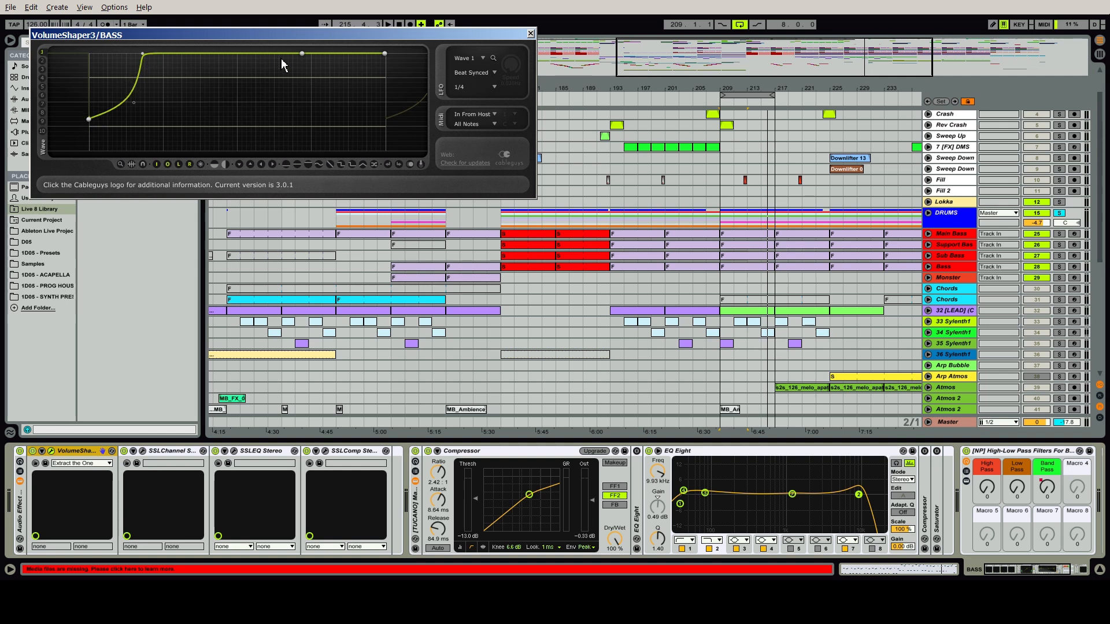
left_click(530, 34)
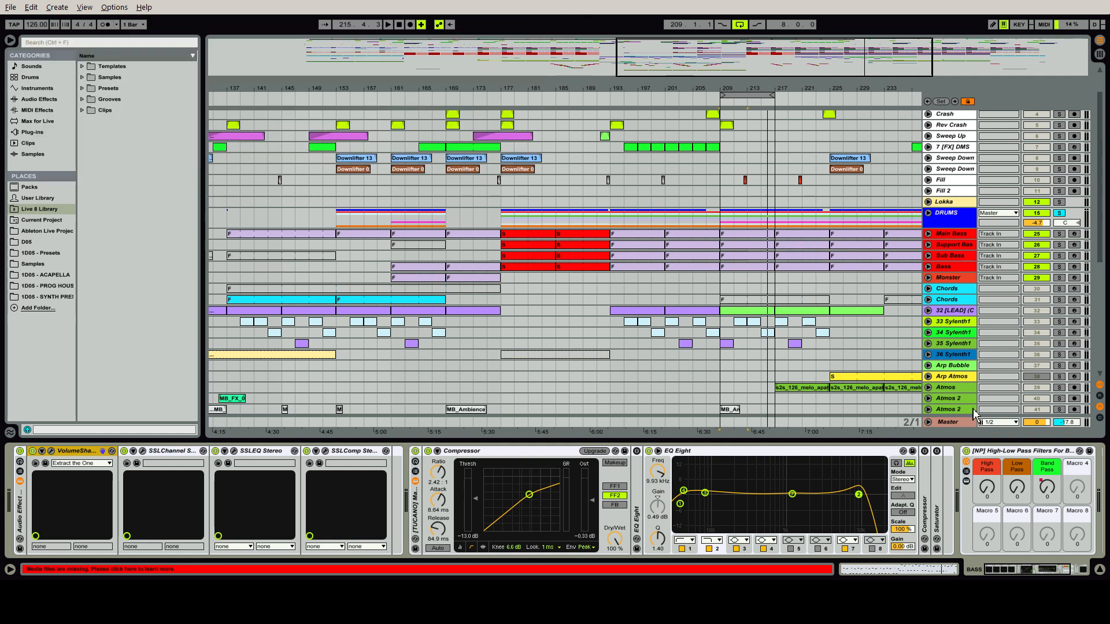
Hide the device view and solo the effects tracks from Crash through Fill 2
key("ctrl+alt+l")
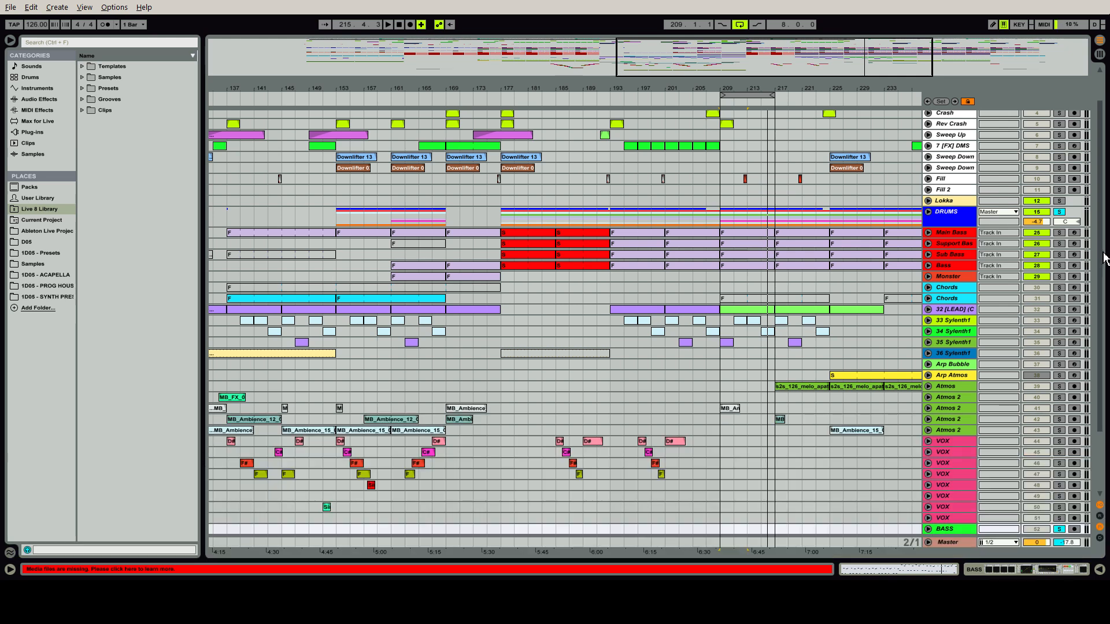
left_click_drag(1103, 257, 1107, 128)
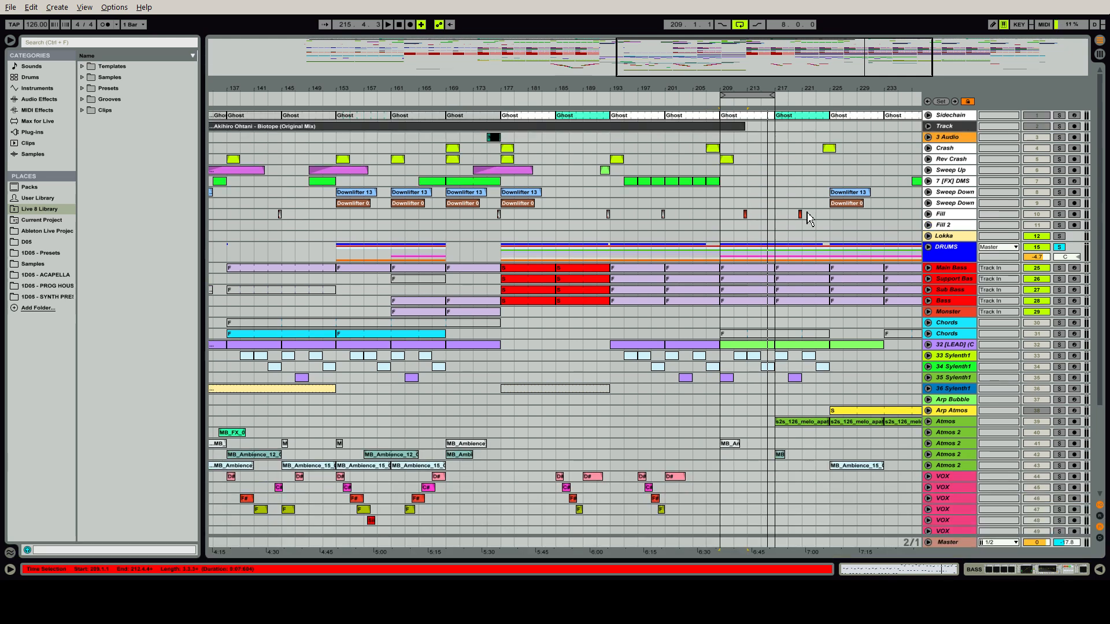
left_click(1059, 148)
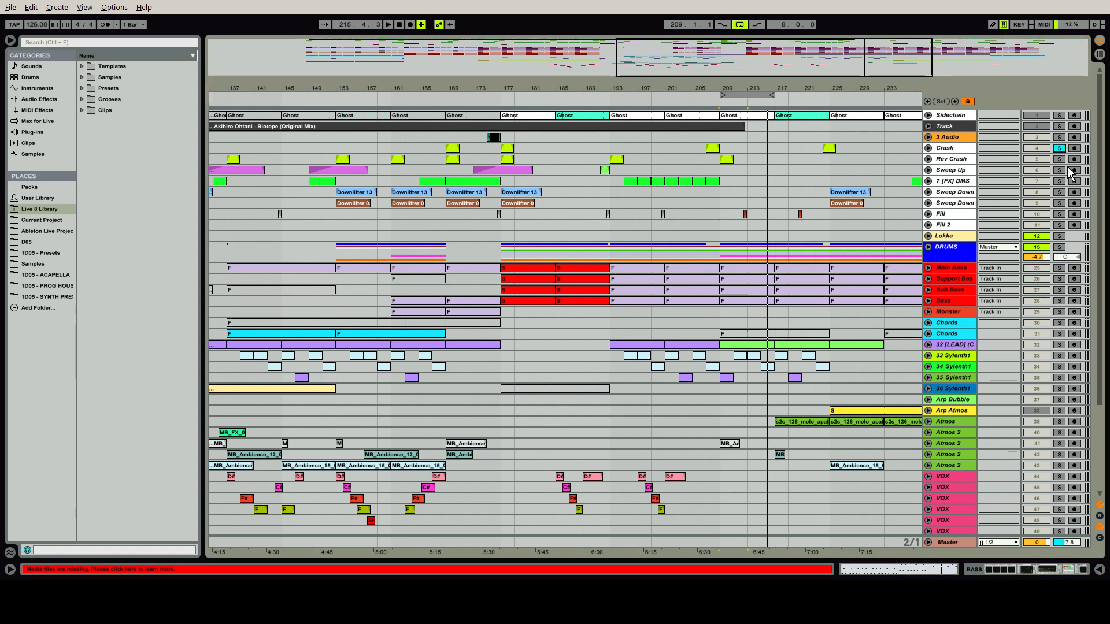
left_click(1063, 163, "ctrl")
left_click(1064, 175, "ctrl")
left_click(1063, 173, "ctrl")
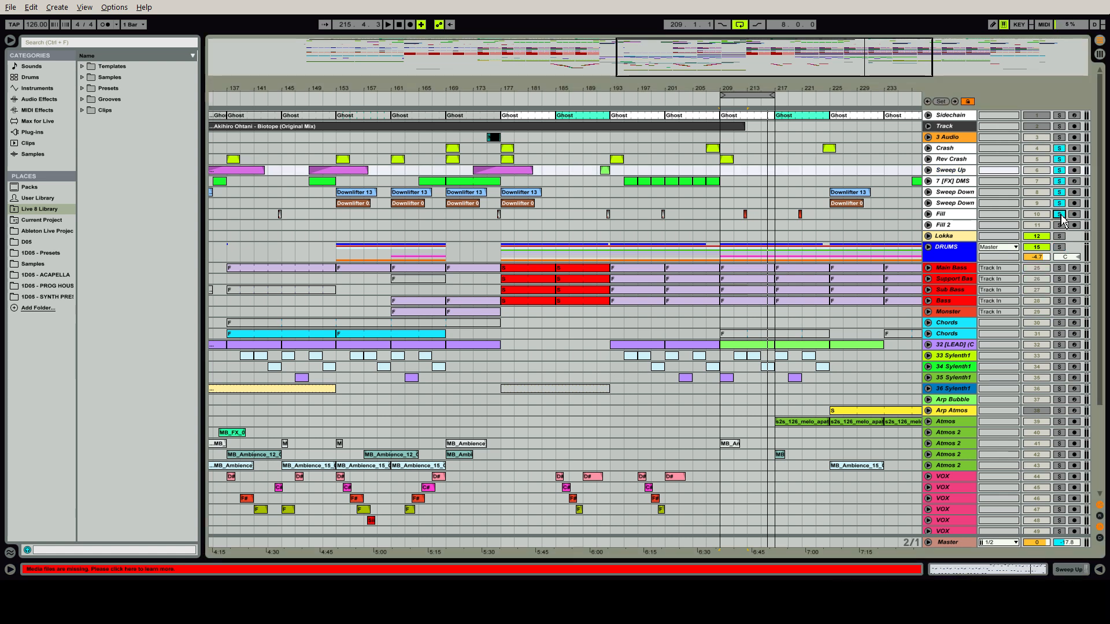
Play from bar 169 and examine the devices on the Crash, Rev Crash and Sweep Up tracks, unfolding the Sweep Up Compressor
left_click(455, 187)
key("space")
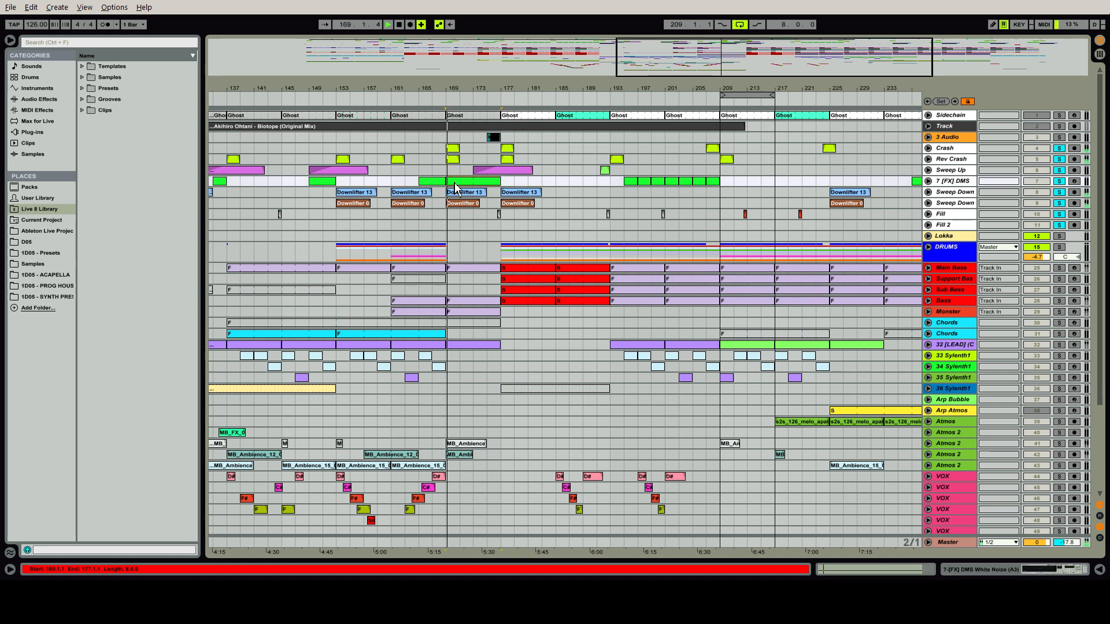
double_click(954, 152)
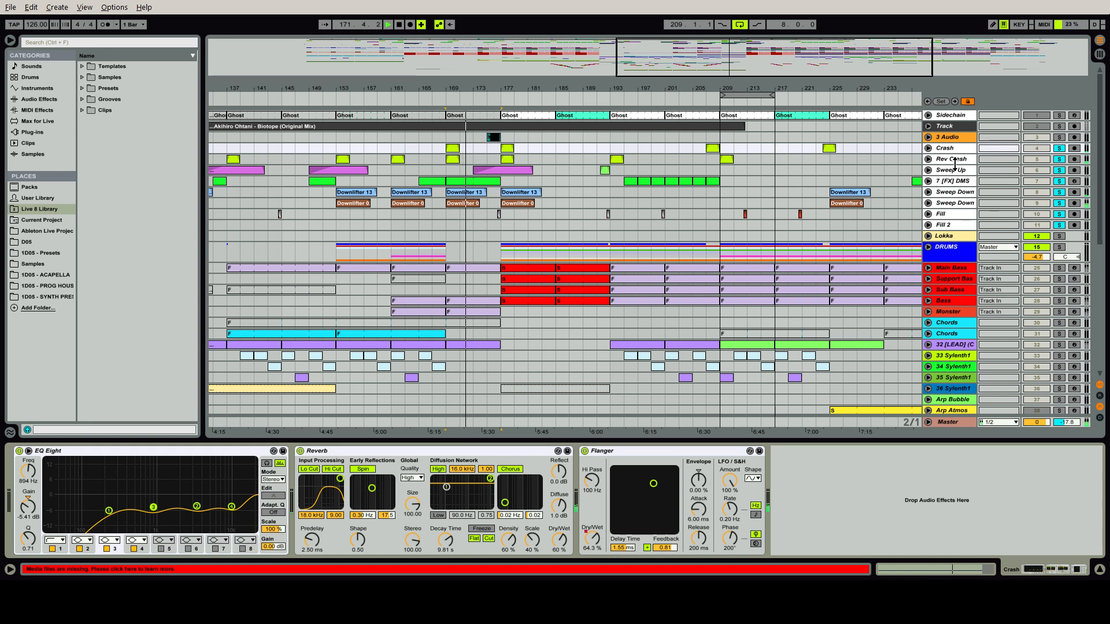
left_click(954, 162)
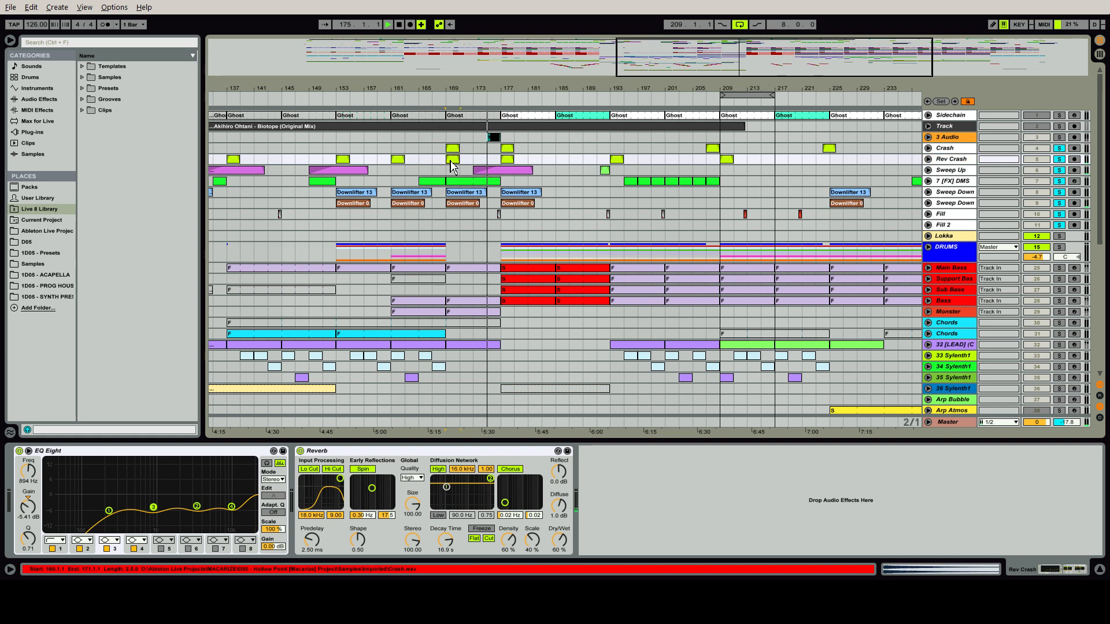
left_click(952, 171)
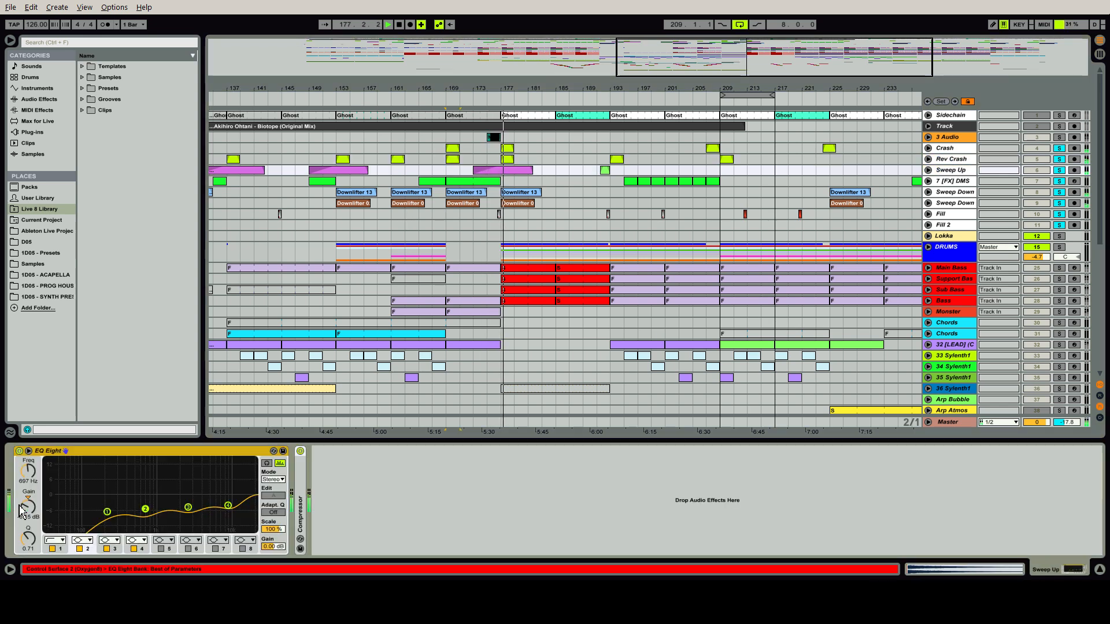
double_click(300, 519)
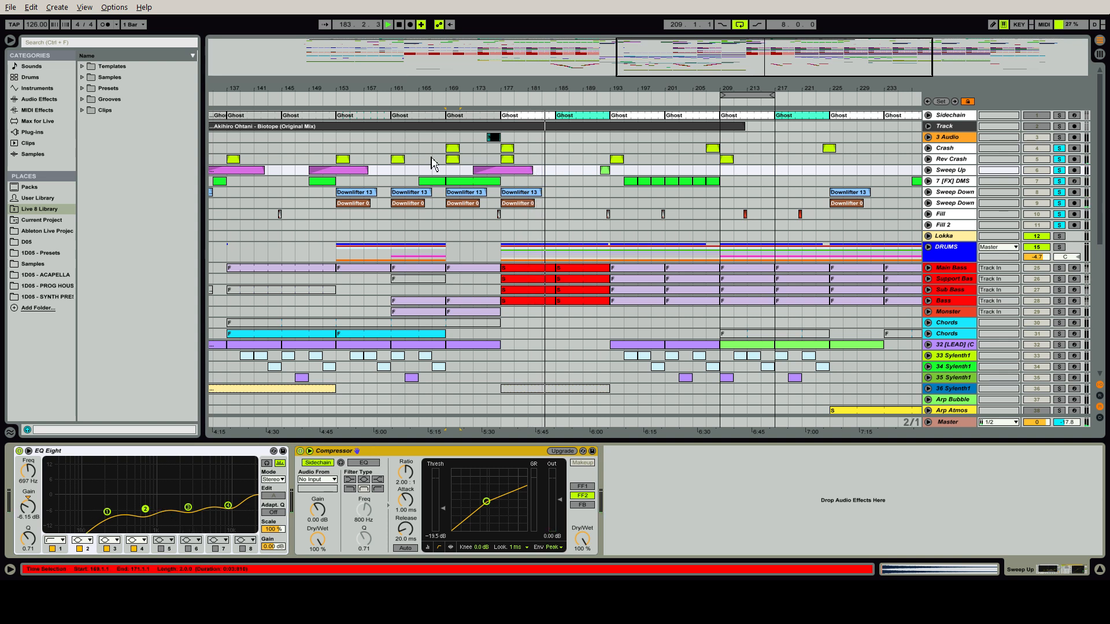
Solo the DMS white noise effects track during playback and unfold it to examine its Utility gain and fade-out automation
left_click(463, 181)
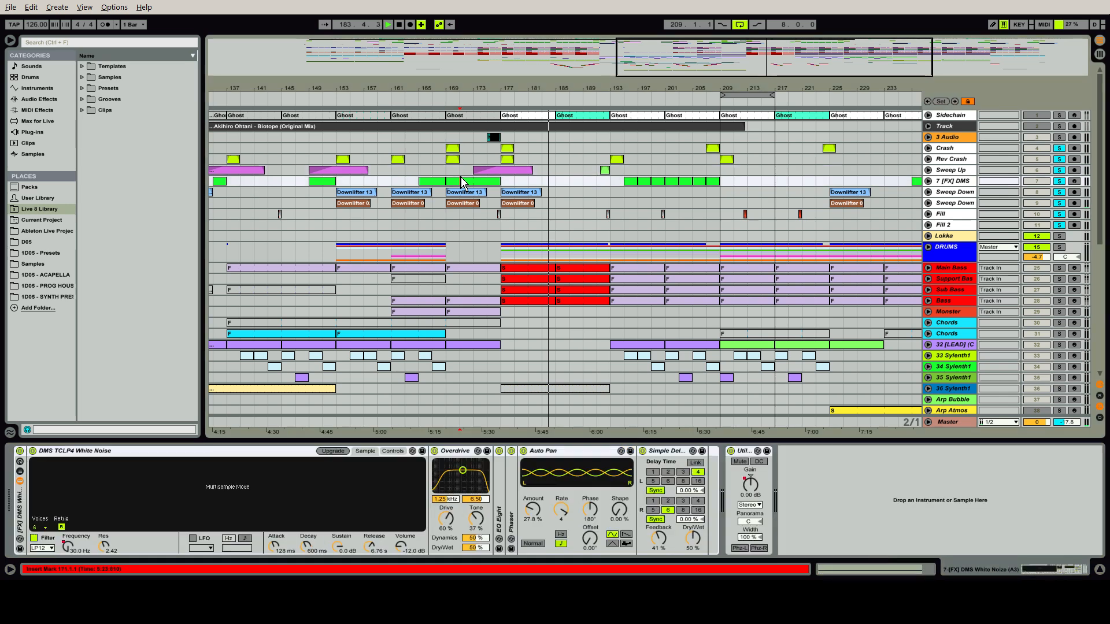
left_click(1060, 181)
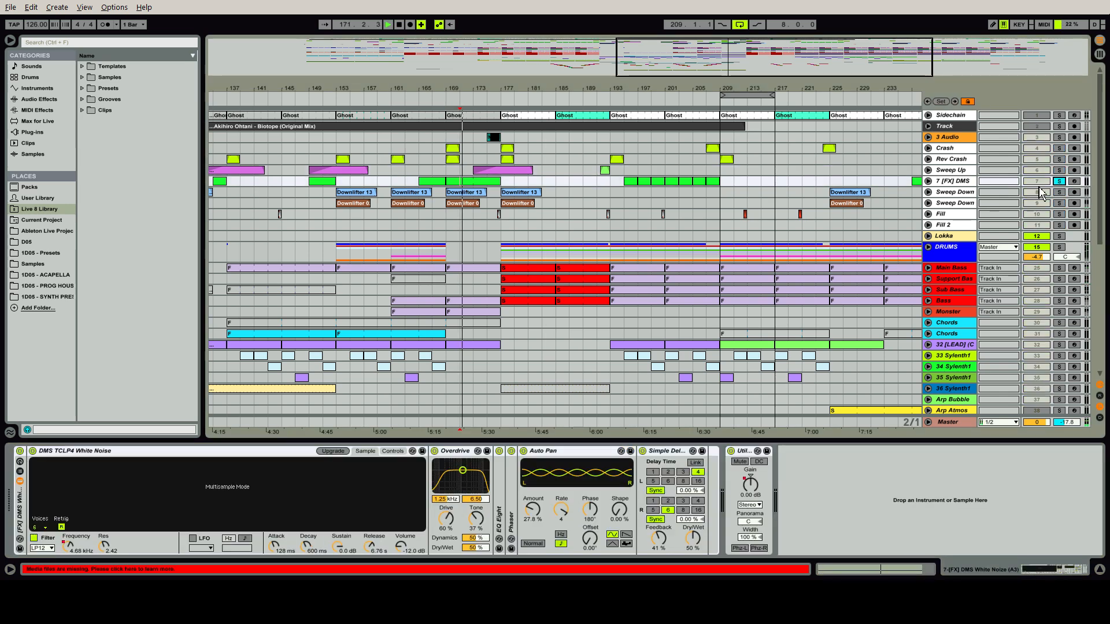
left_click(928, 181)
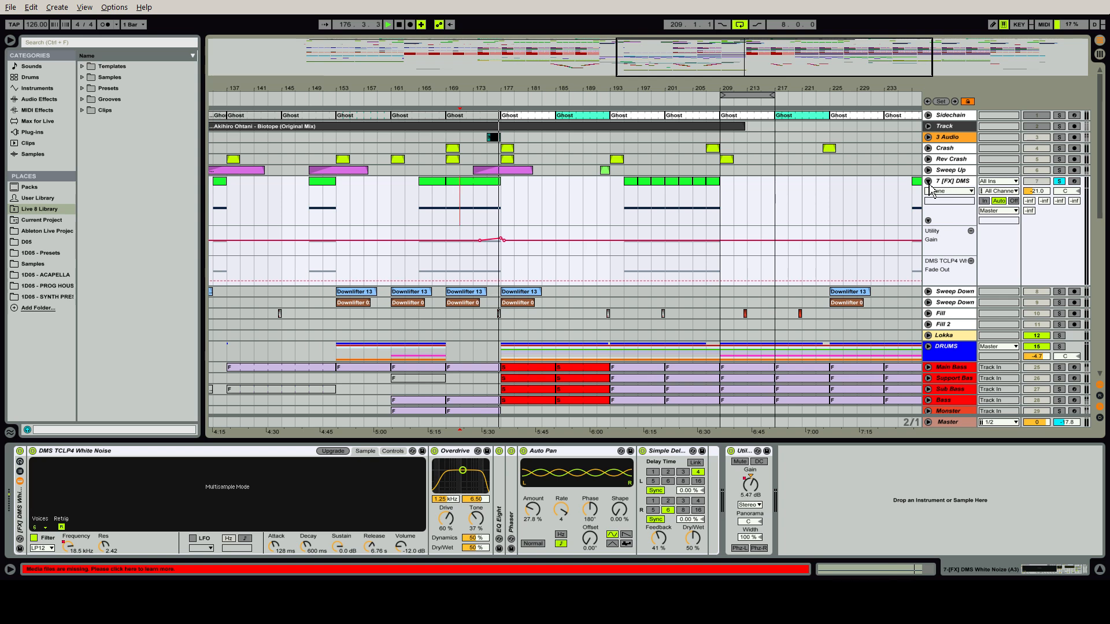
left_click(928, 182)
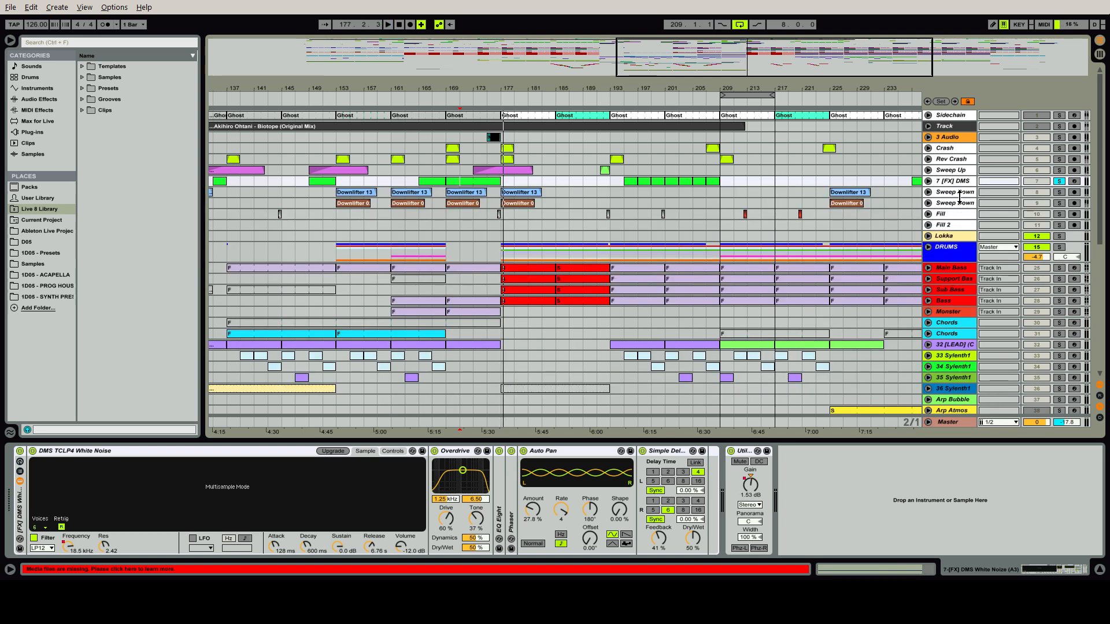
Solo both Sweep Down tracks, examine their devices during playback from bar 177, then stop and select the white noise track at bar 193
left_click(959, 194)
left_click(1058, 191)
left_click(1058, 203)
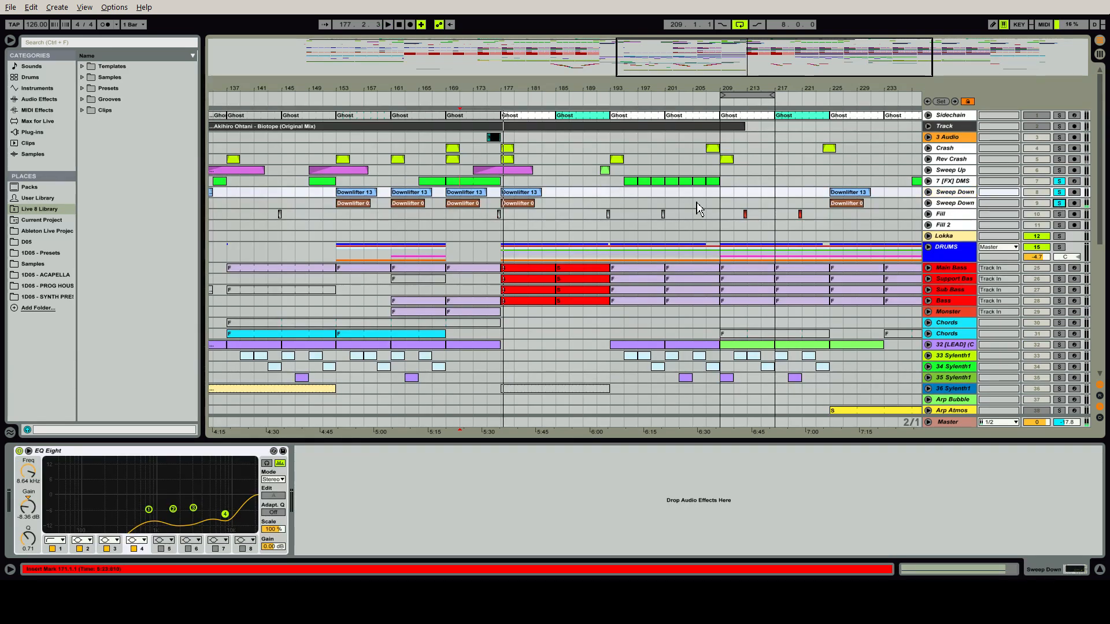
left_click(520, 206)
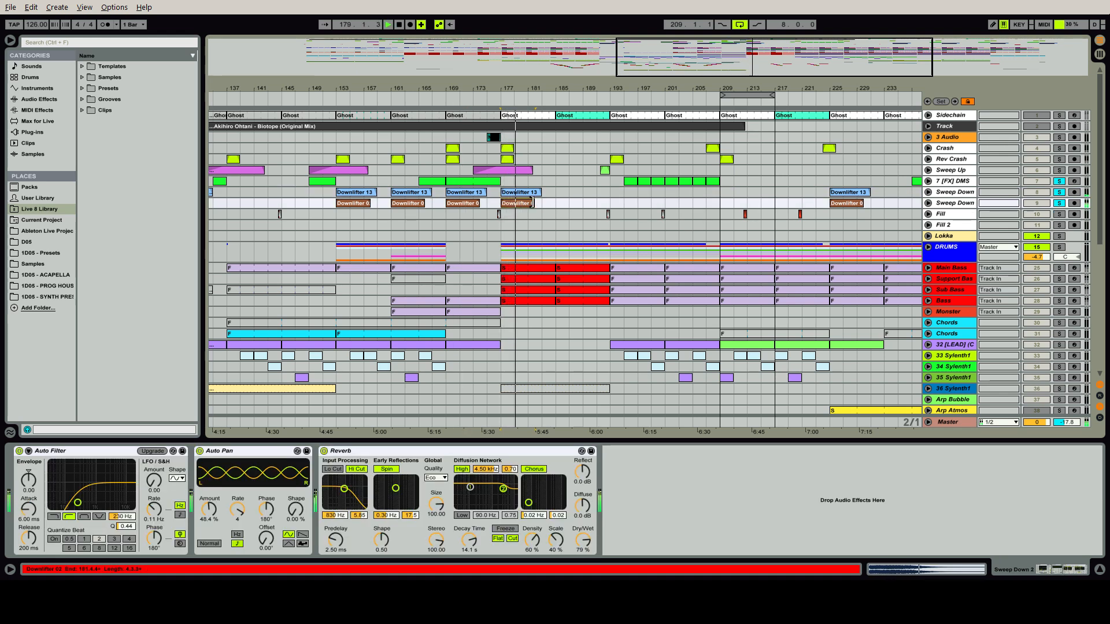
key("space")
left_click(610, 181)
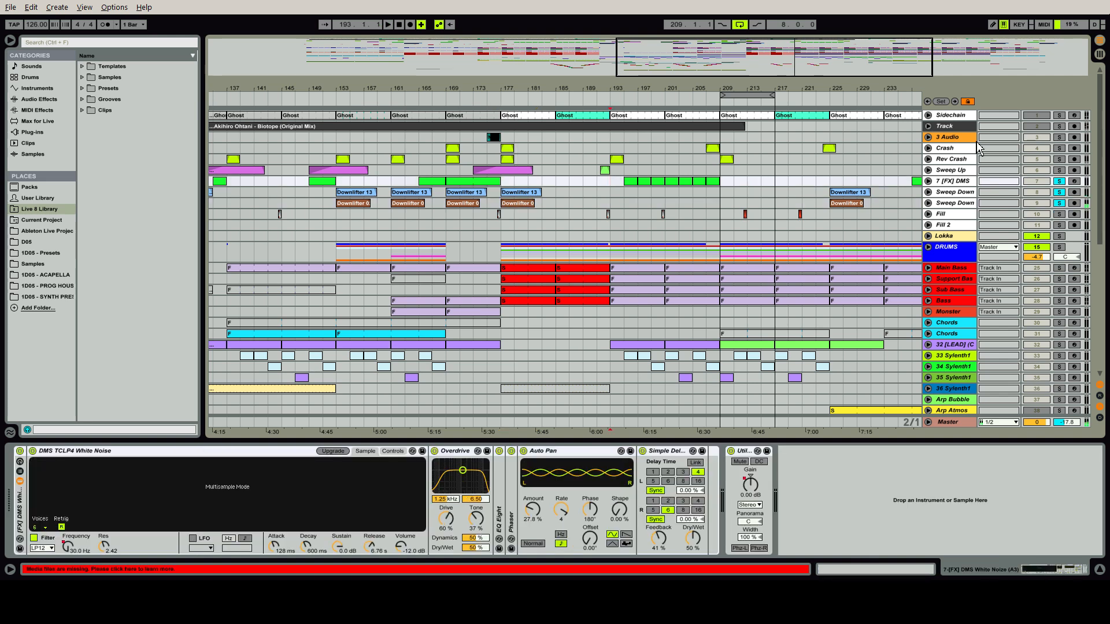
Hide the device view, show the whole arrangement, and solo the upper Chords track for playback from bar 33
key("ctrl+alt+l")
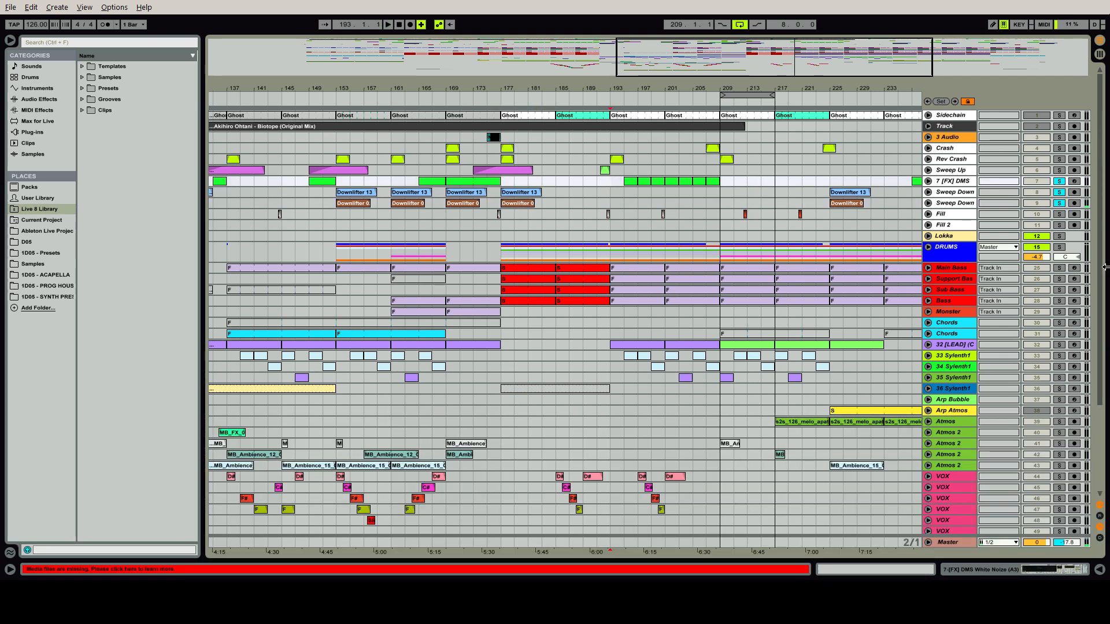
scroll(1104, 269, "down", 5)
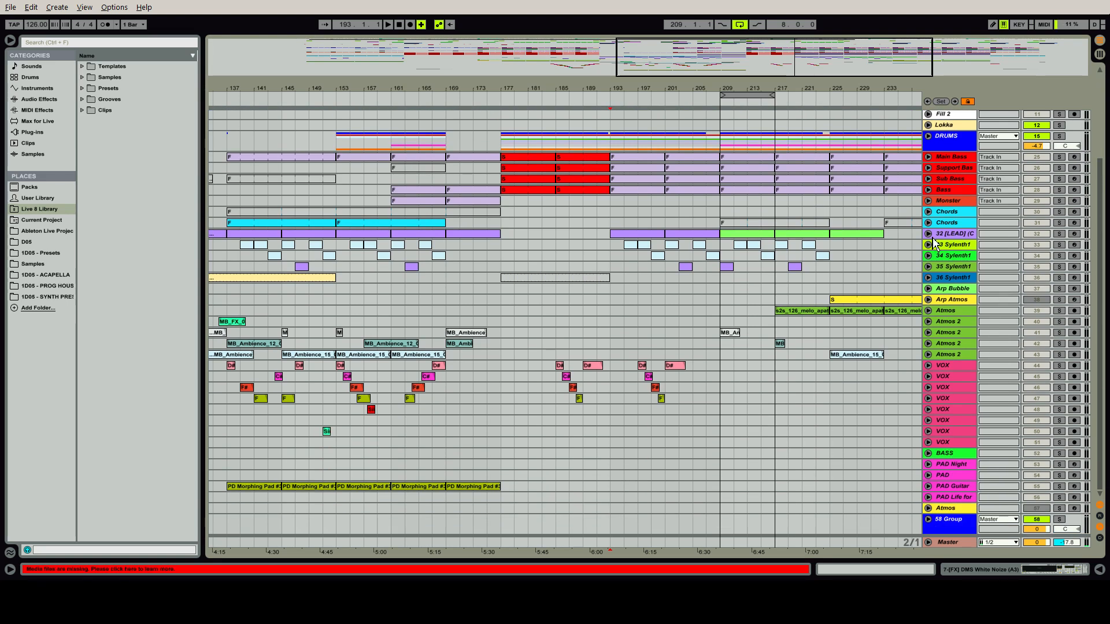
left_click(957, 204)
left_click_drag(861, 69, 858, 35)
left_click(295, 212)
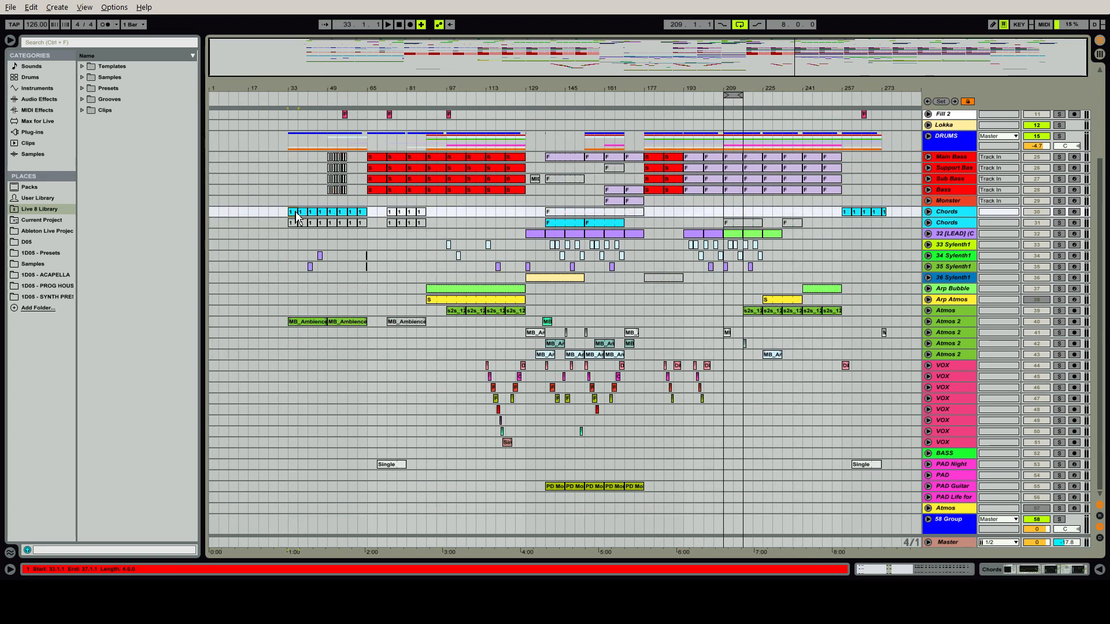
left_click(1059, 211)
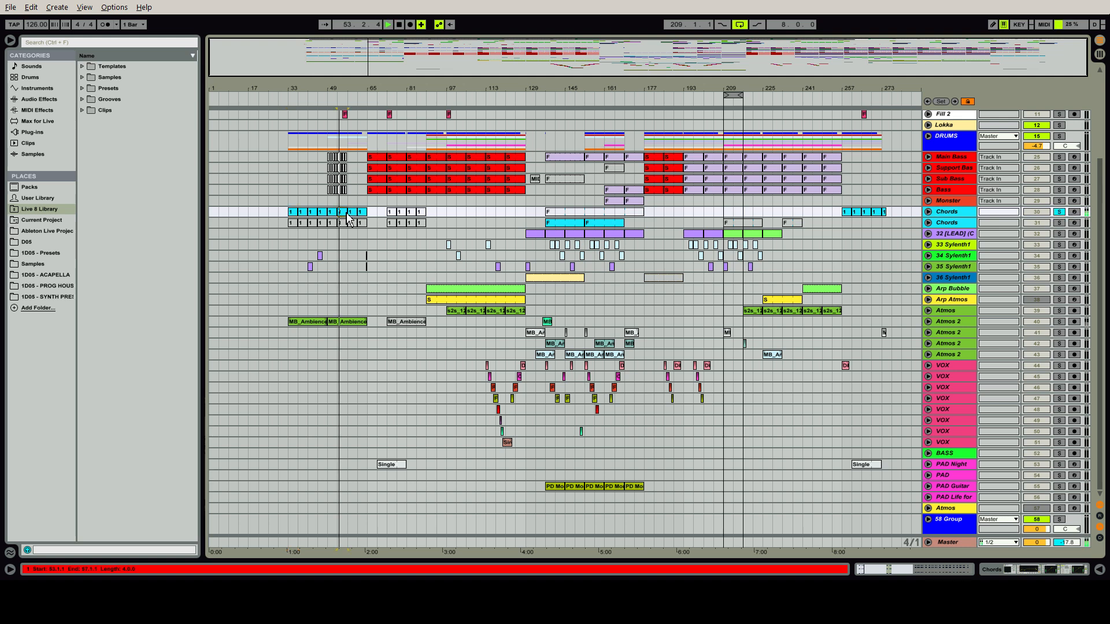
Show the devices of the soloed Chords track, examine its Sylenth1 plug-in window, and close it
double_click(946, 213)
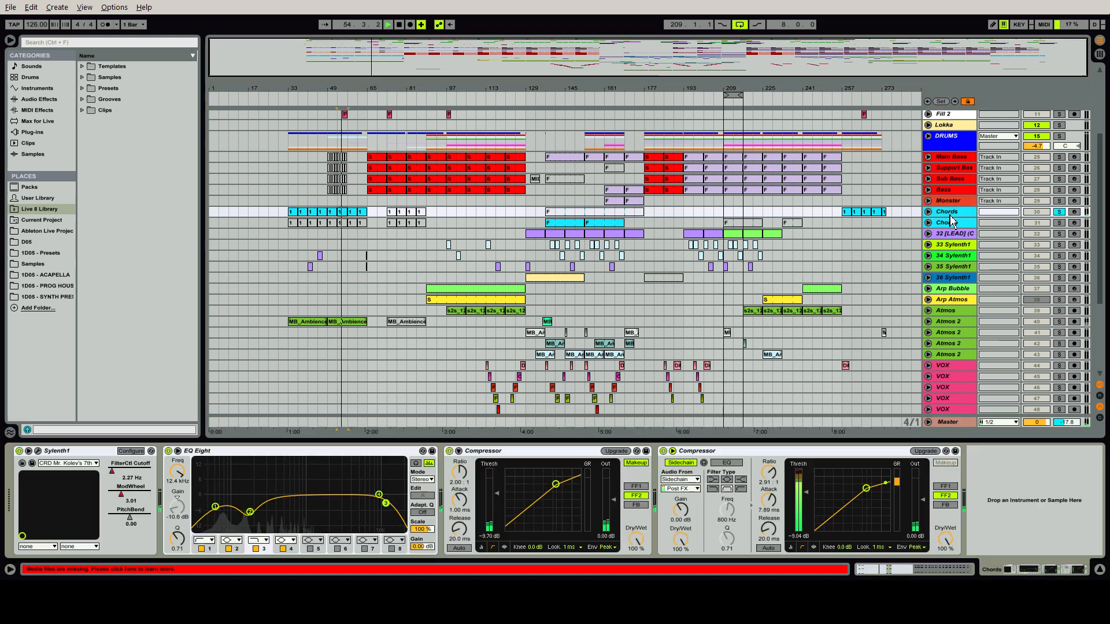
left_click(38, 451)
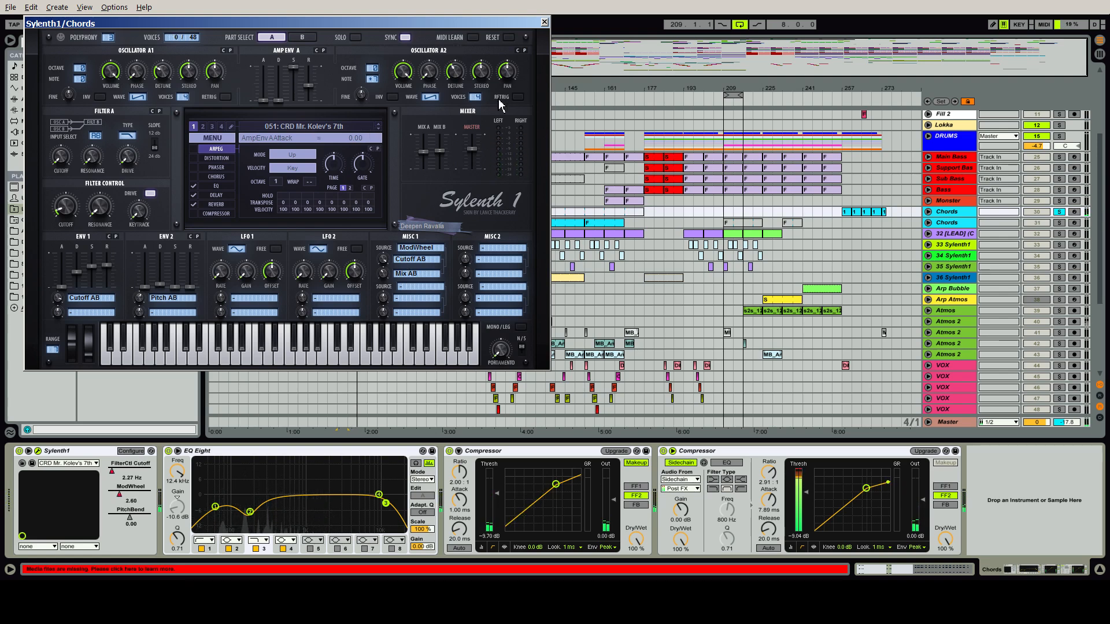
left_click(544, 22)
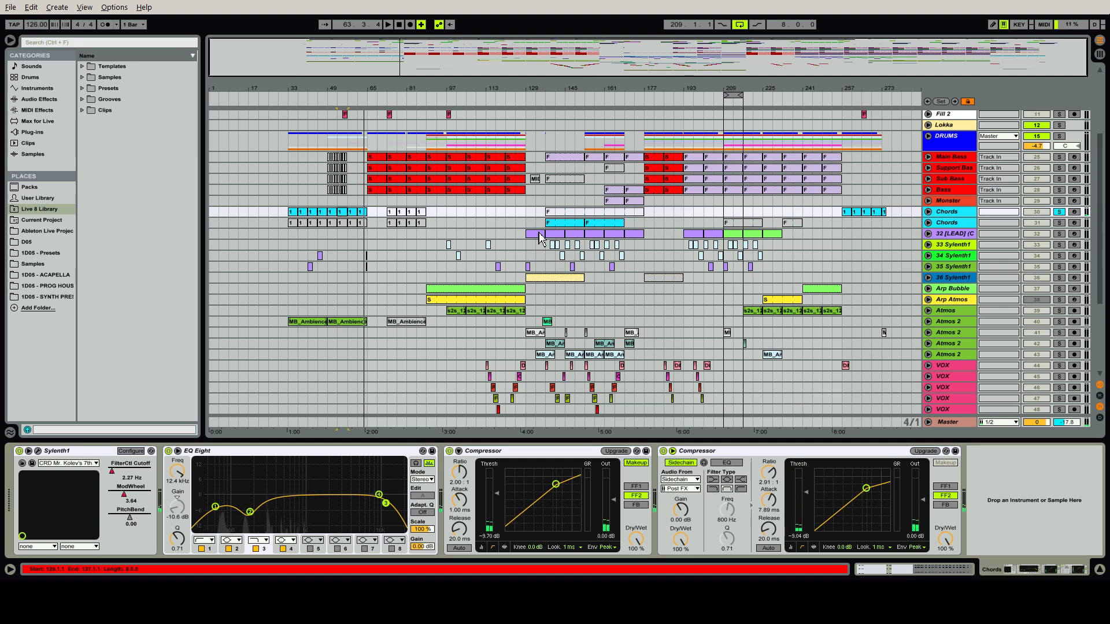
Solo the 34 Sylenth1 track, play its clip from bar 45, and bring up the device chain of the 35 Sylenth1 track
left_click(319, 257)
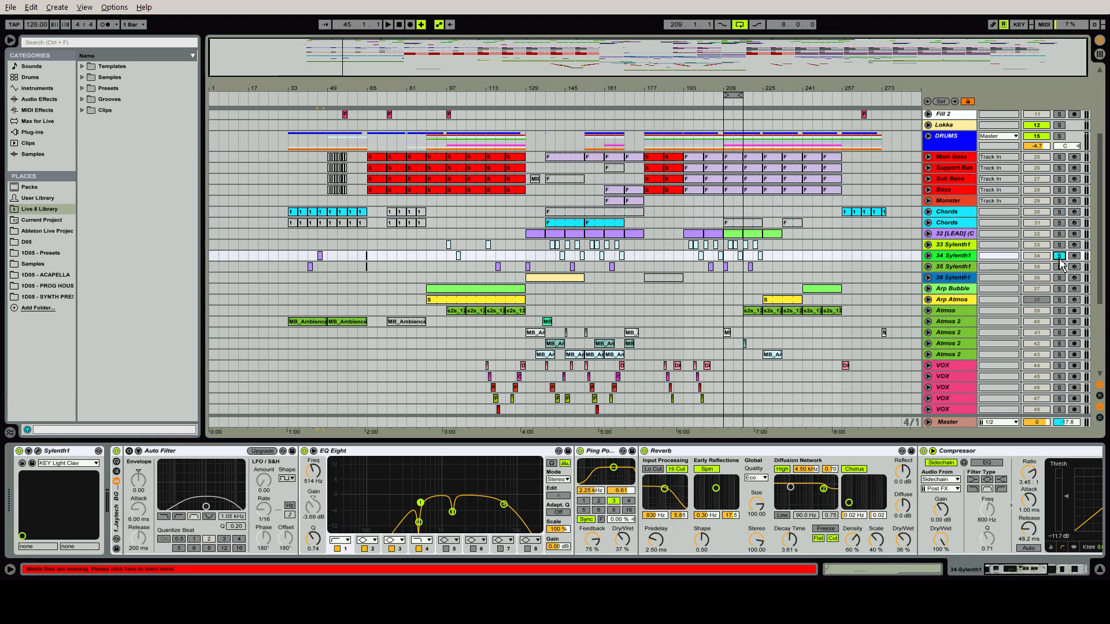
key("space")
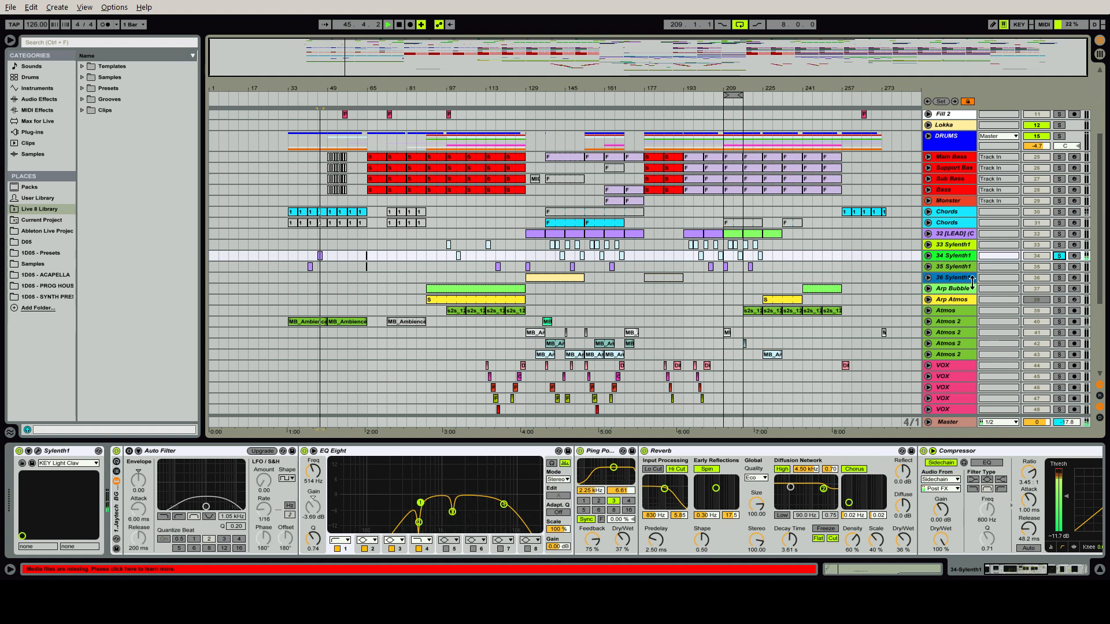
left_click(959, 267)
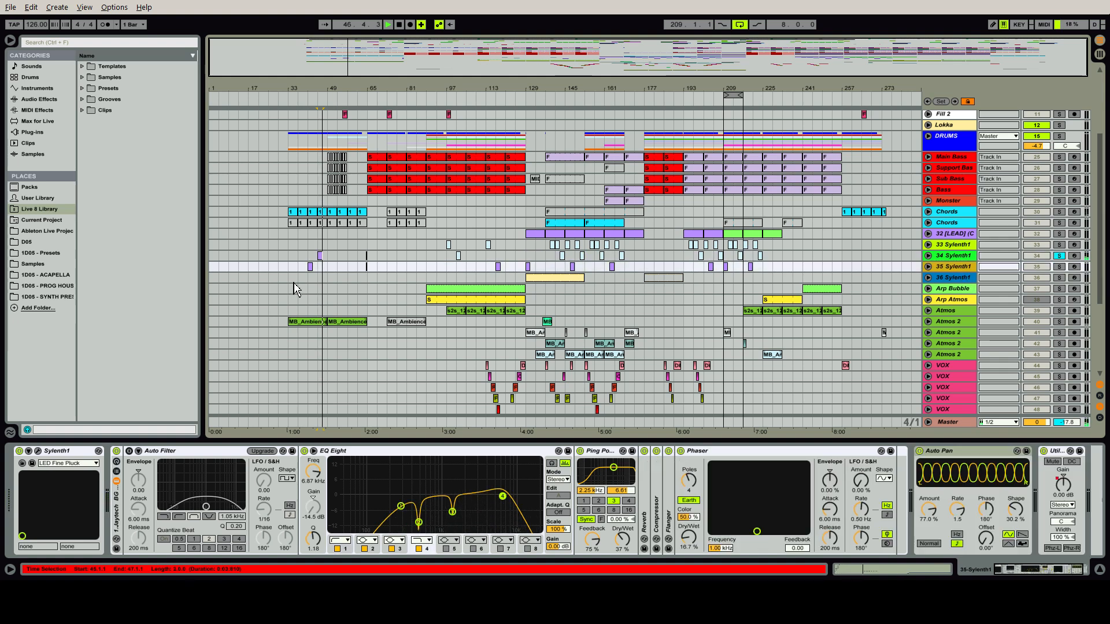
key("space")
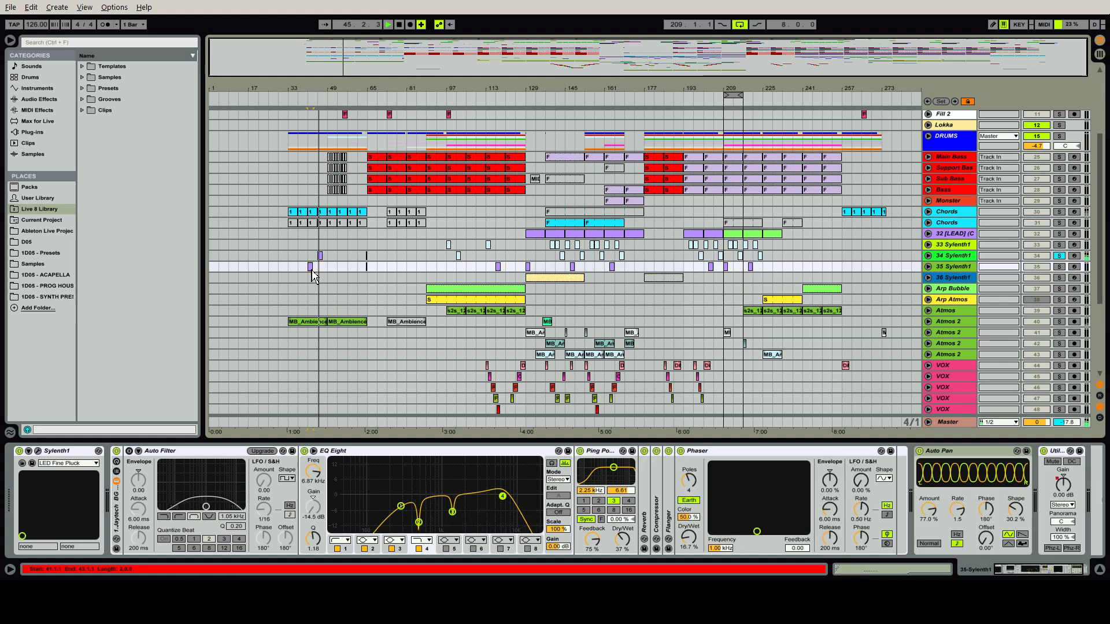
Play the 35 Sylenth1 clip from bar 41 with that track soloed alongside 34 Sylenth1, then clear the solos
key("space")
key("space")
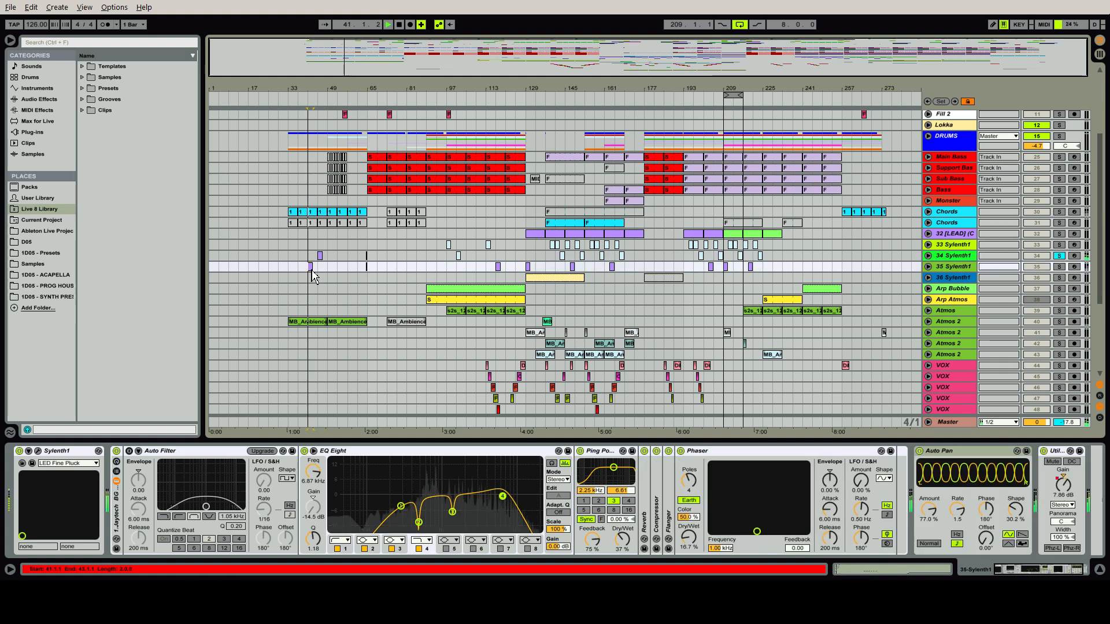
left_click(1058, 266, "ctrl")
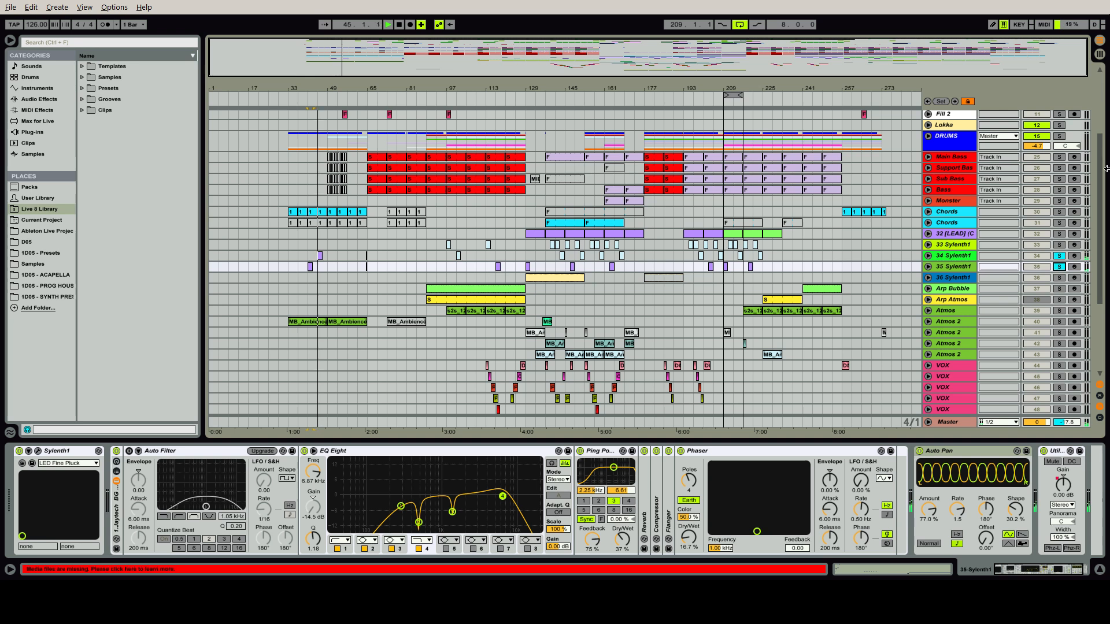
left_click(1059, 267)
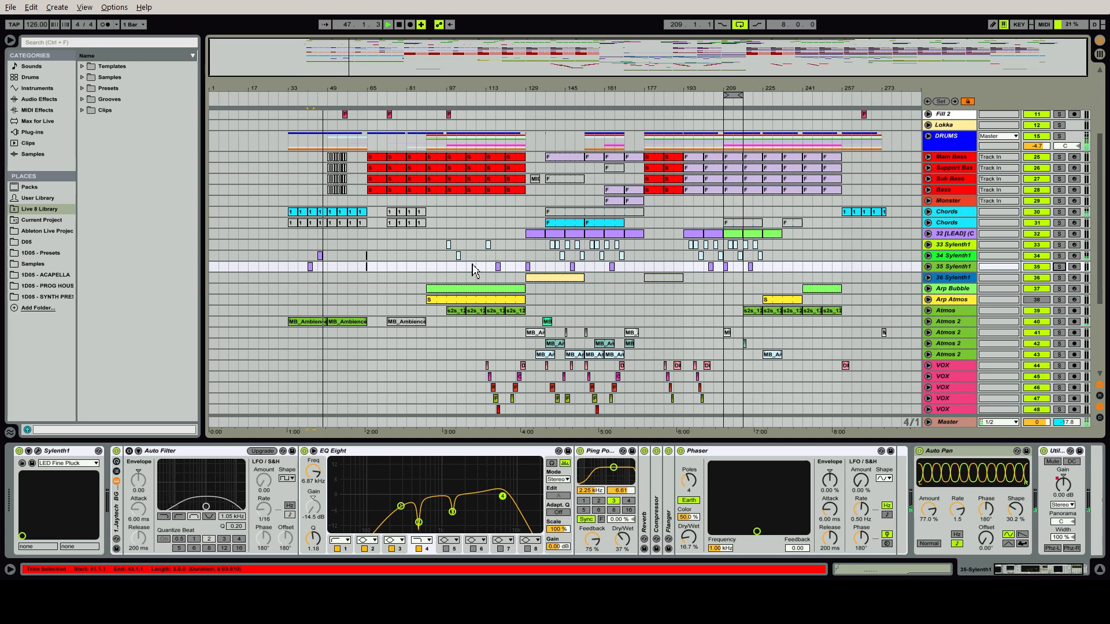
Solo the 33 Sylenth1 track and replay its clip from bar 97
left_click(451, 248)
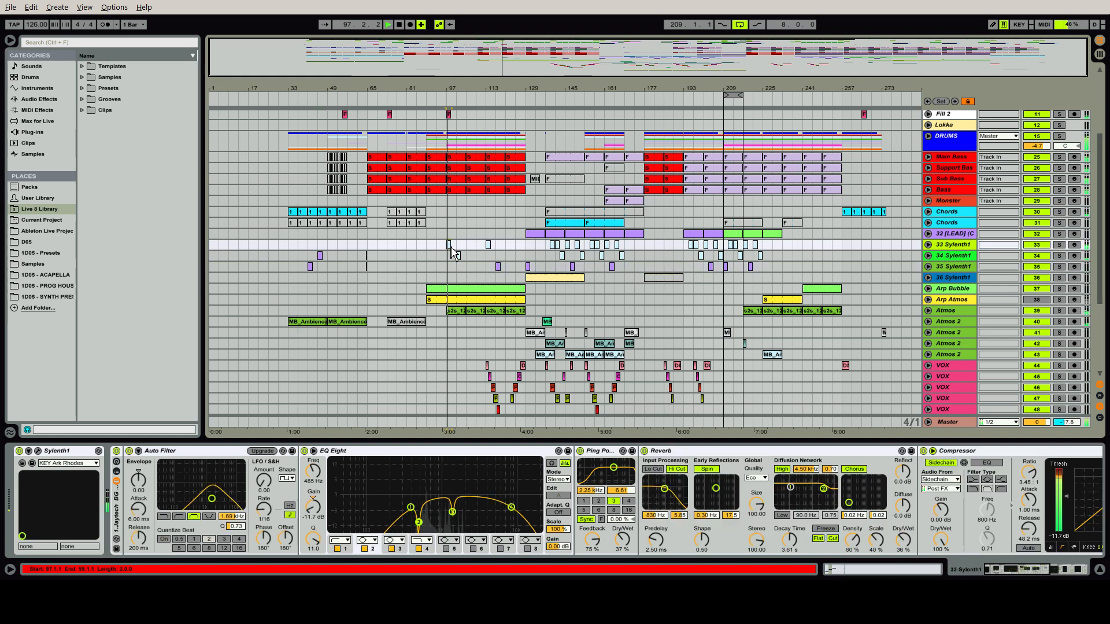
left_click(1058, 234)
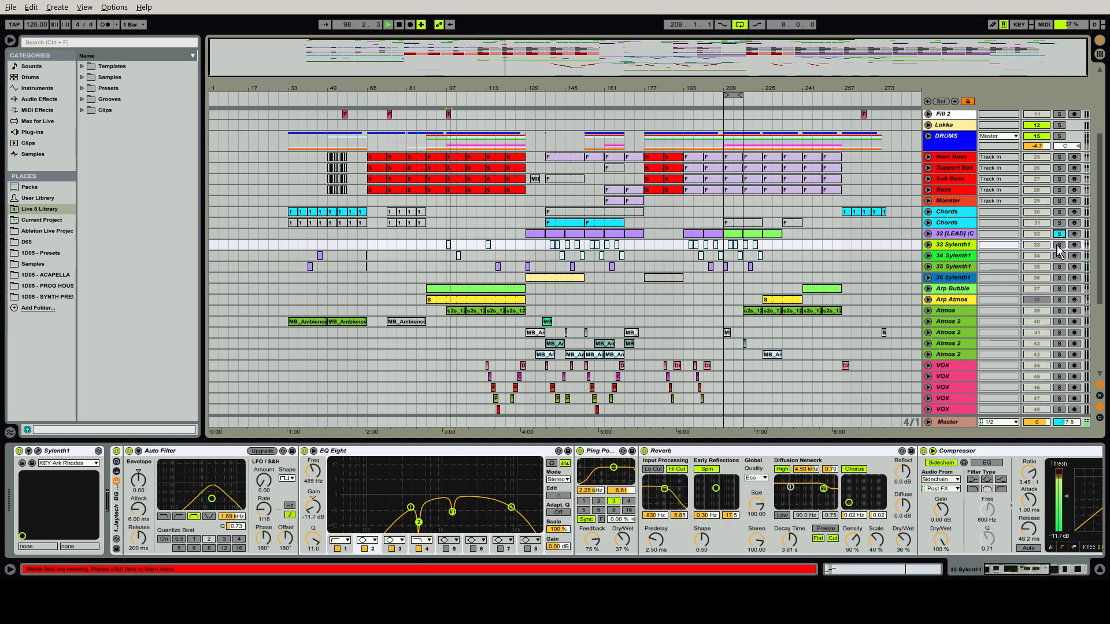
left_click(1058, 244)
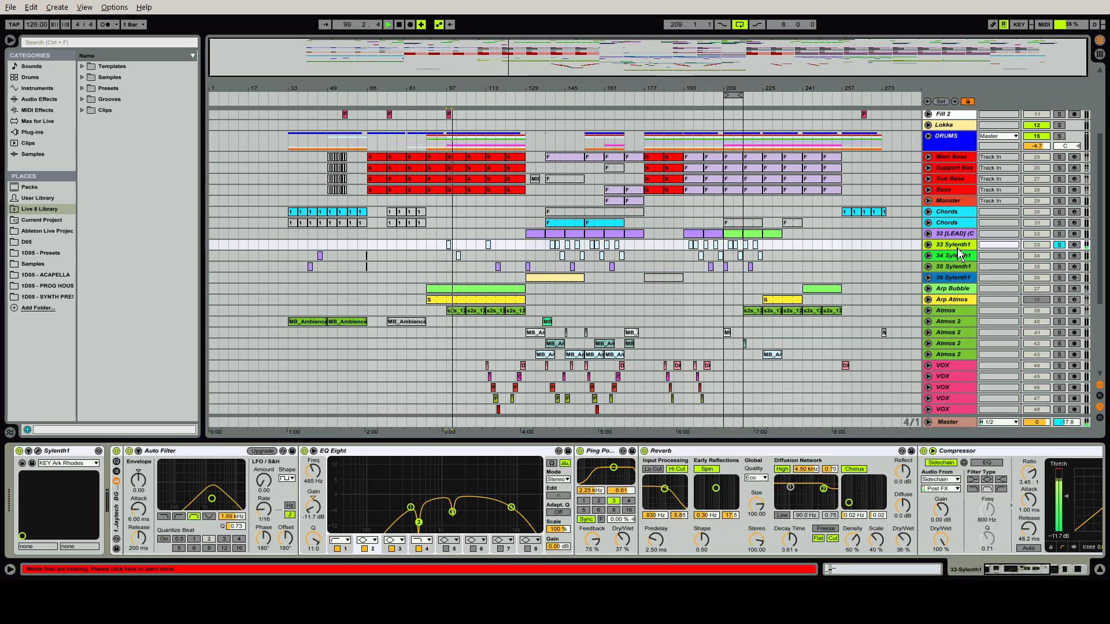
key("space")
key("space")
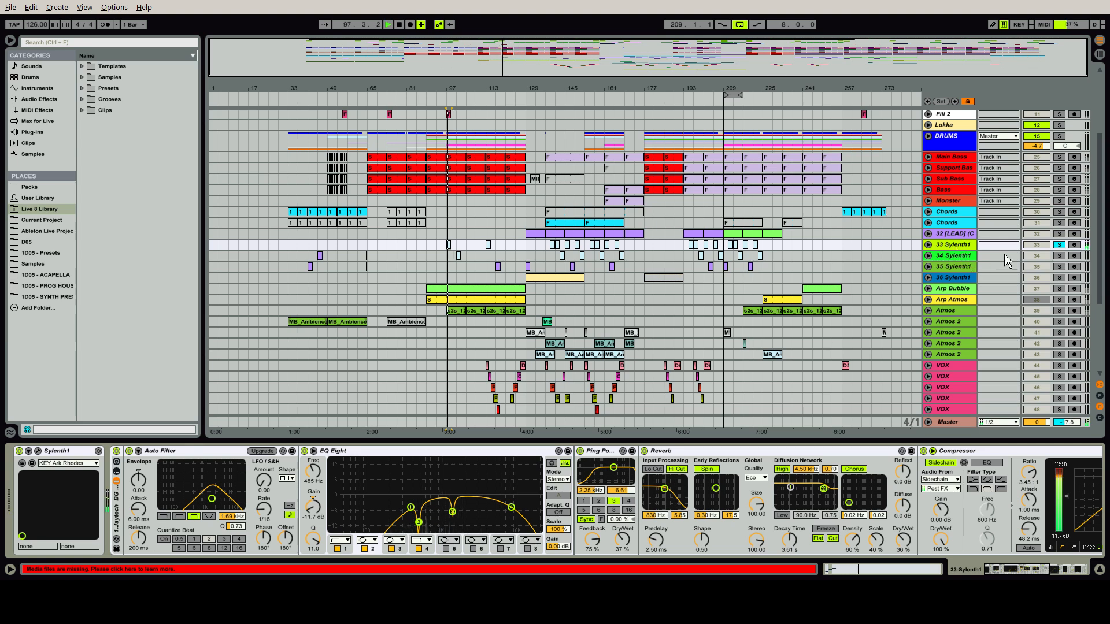
Add 34 Sylenth1 to the solo, listen to both tracks together, and compare the LEAD and 33 Sylenth1 device chains
left_click(1059, 256, "ctrl")
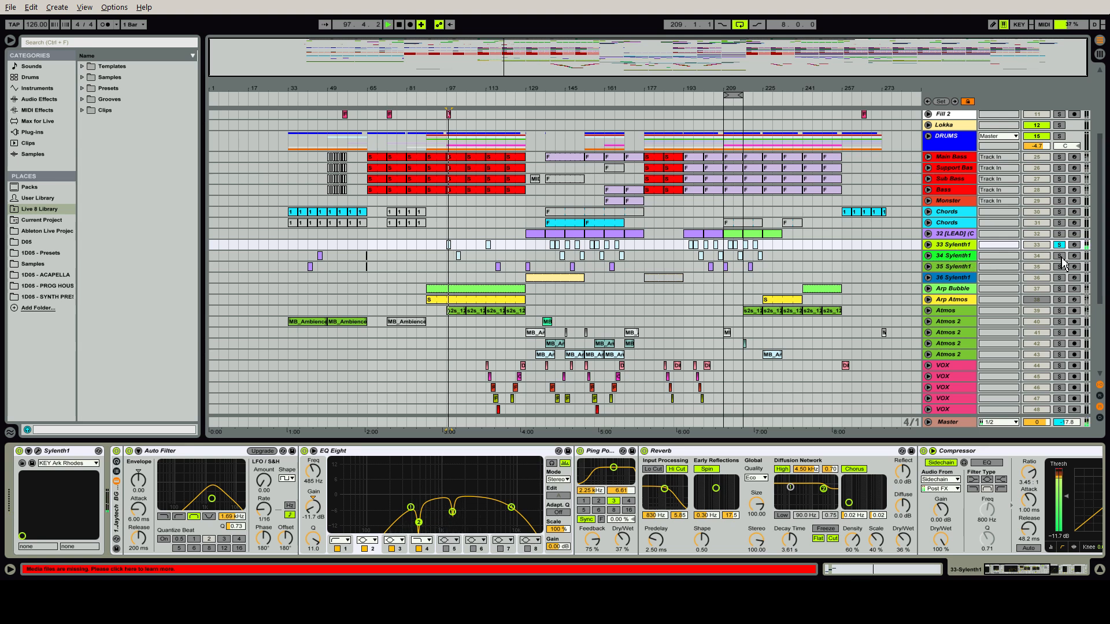
left_click(458, 256)
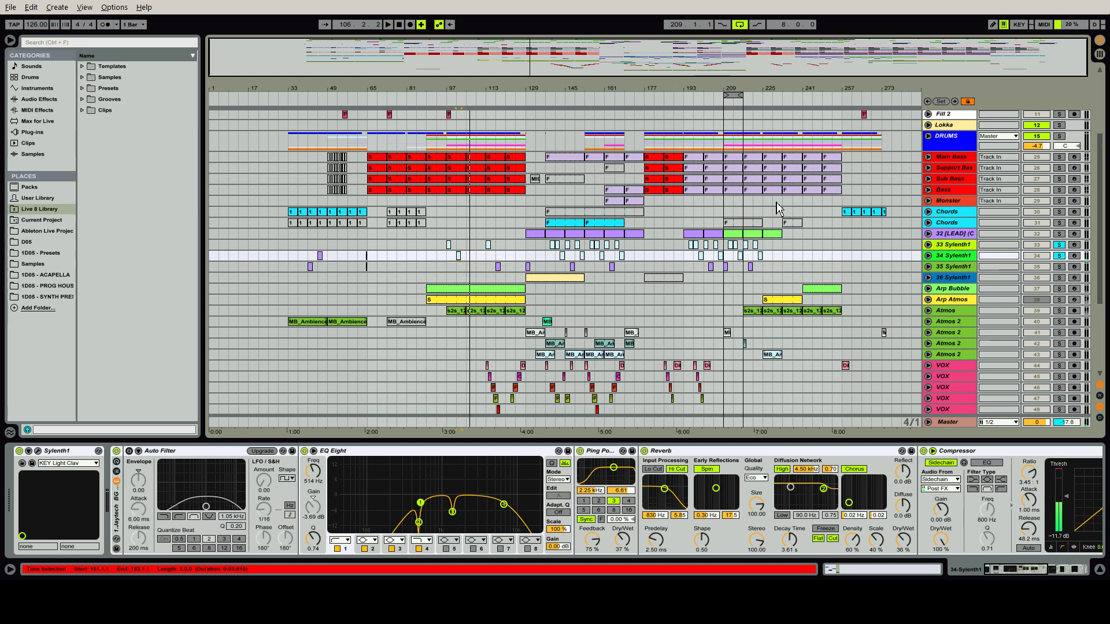
left_click(956, 234)
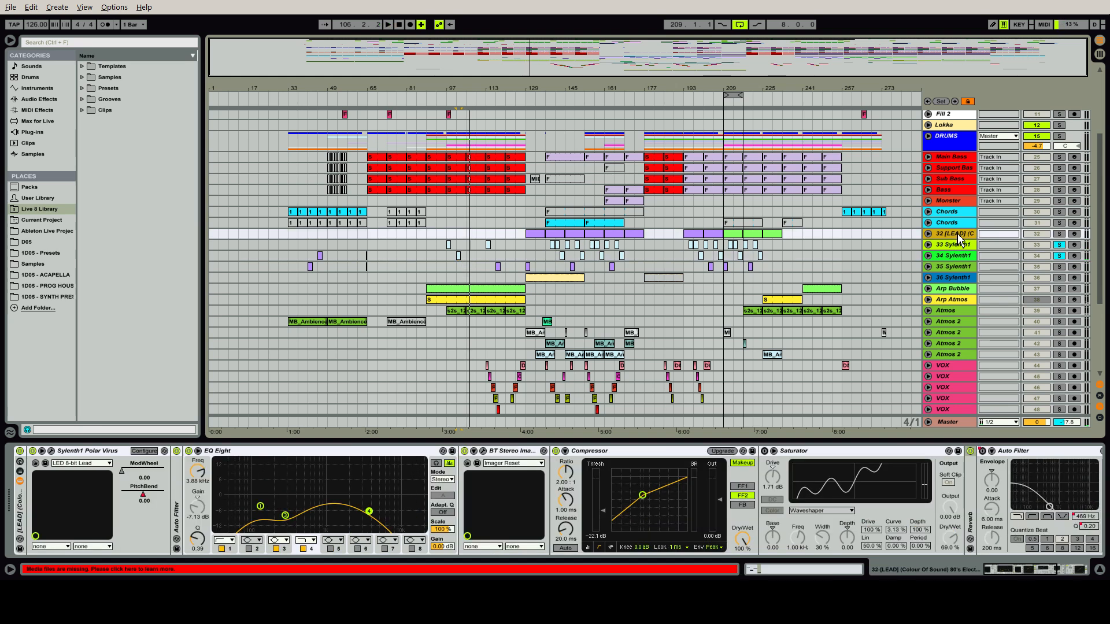
left_click(958, 246)
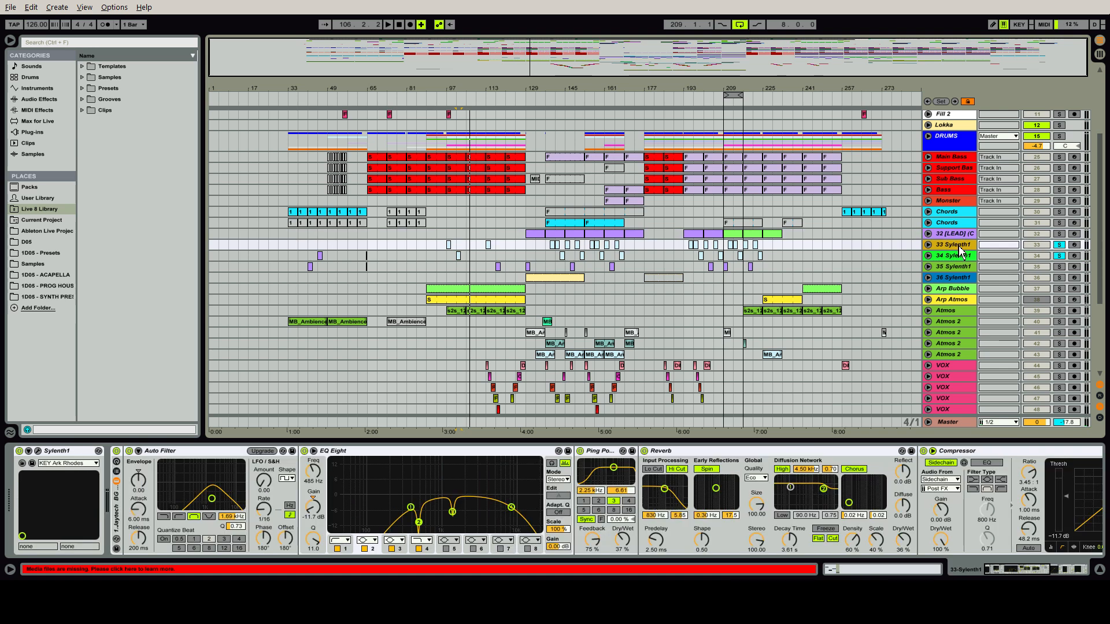
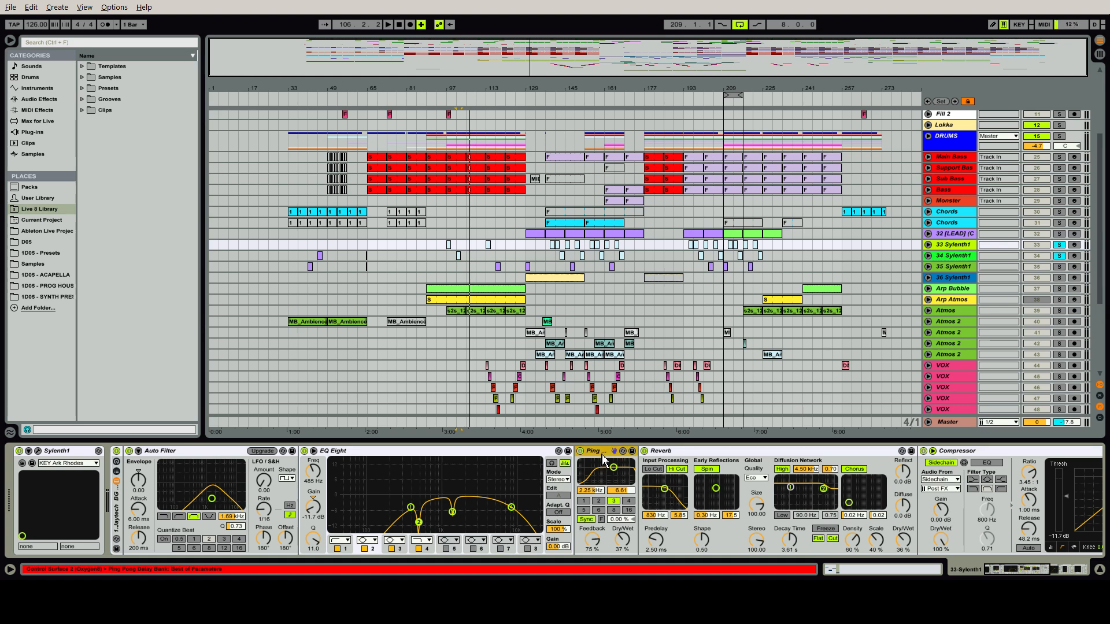
Examine the Reverb, Compressor, Flanger and Phaser in the 33 Sylenth1 device chain
left_click(695, 455)
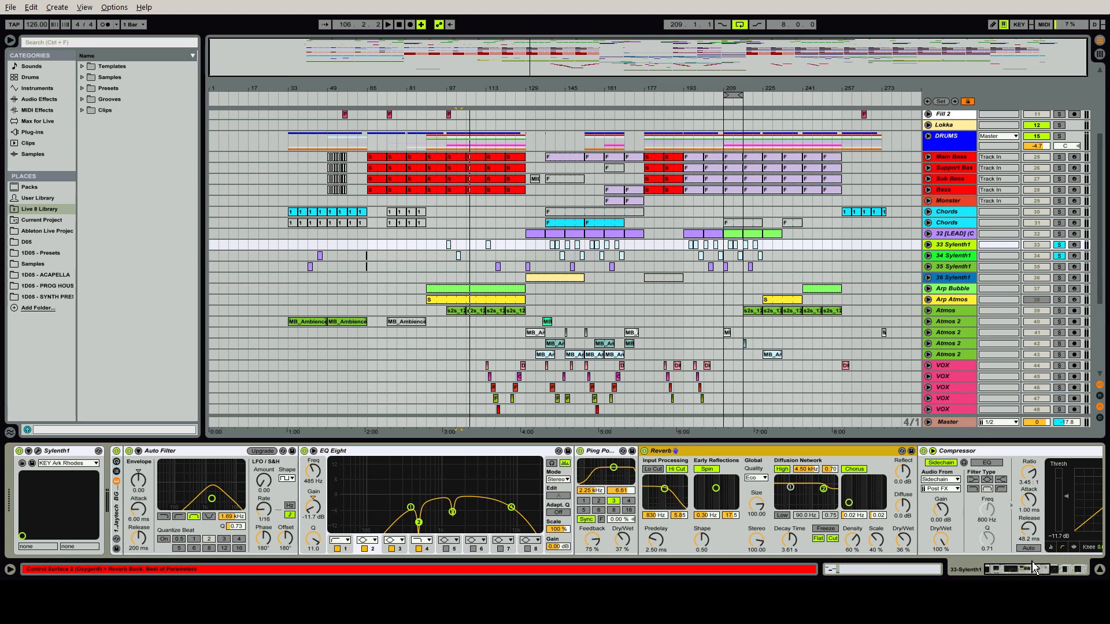
left_click_drag(1034, 568, 1063, 575)
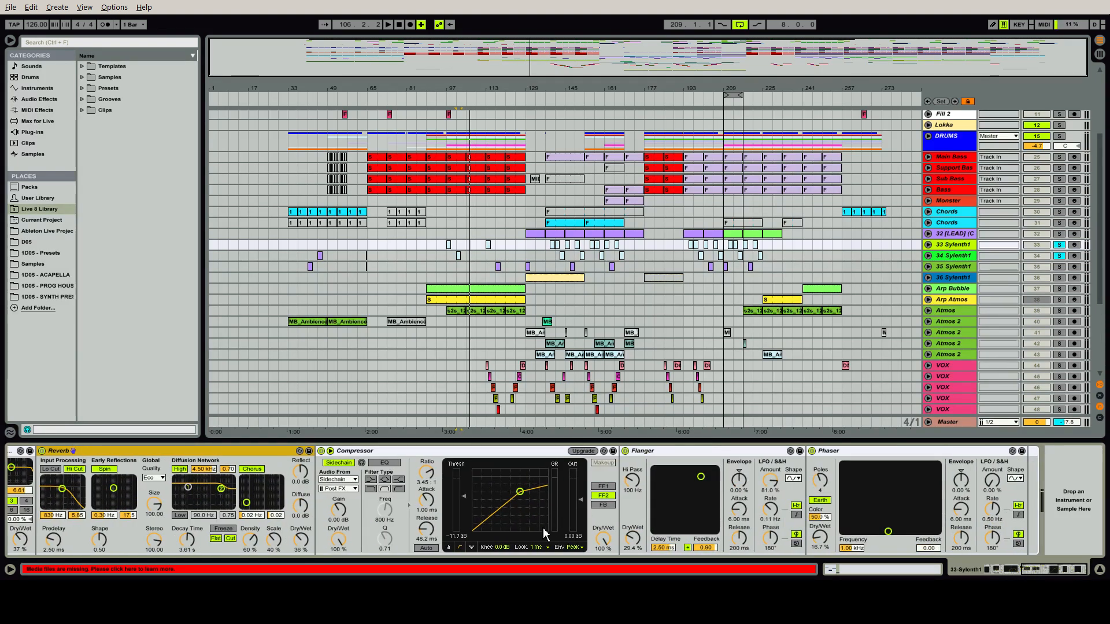
left_click(699, 459)
left_click(865, 453, "shift")
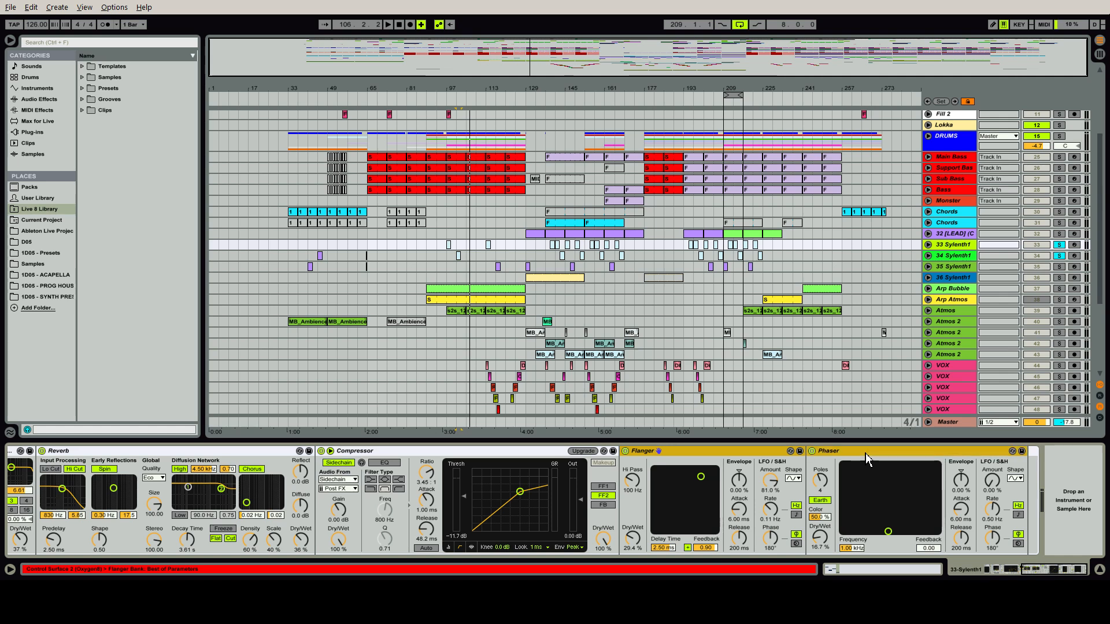
Replay the 33 Sylenth1 clip from bar 97 with the Flanger and Phaser bypassed, and switch both effects back on
left_click(449, 245)
key("space")
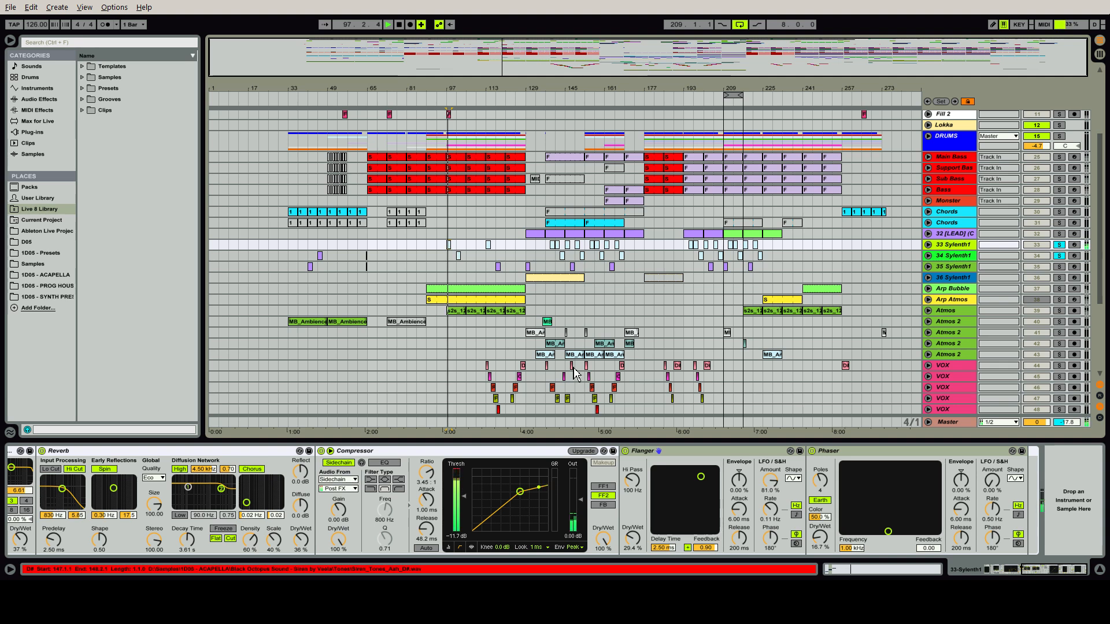
left_click(624, 450)
left_click(811, 451)
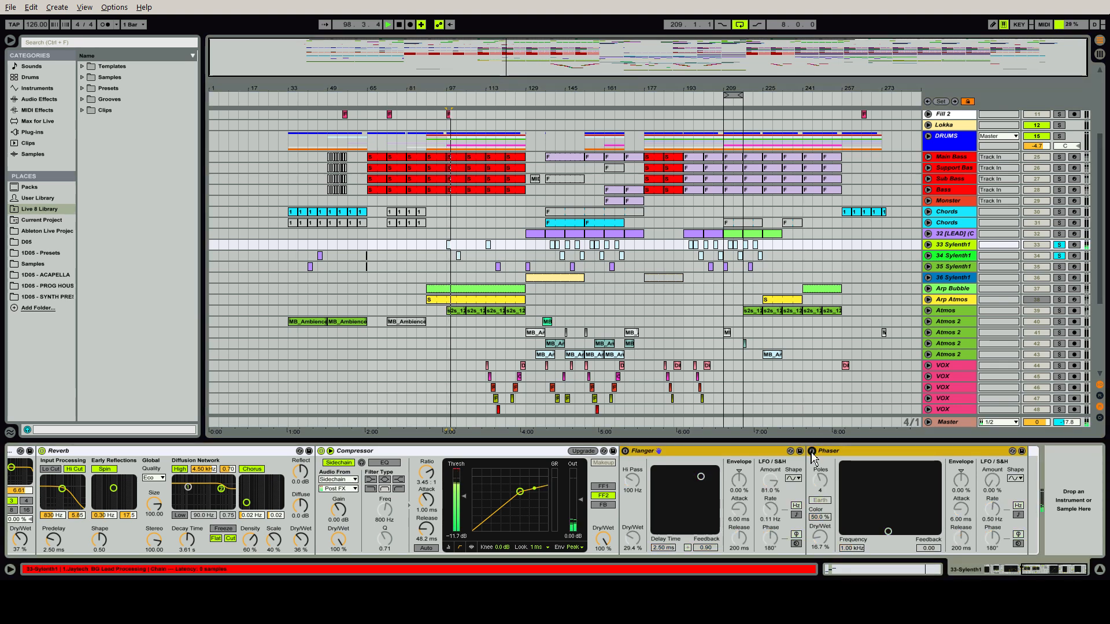
key("space")
key("space")
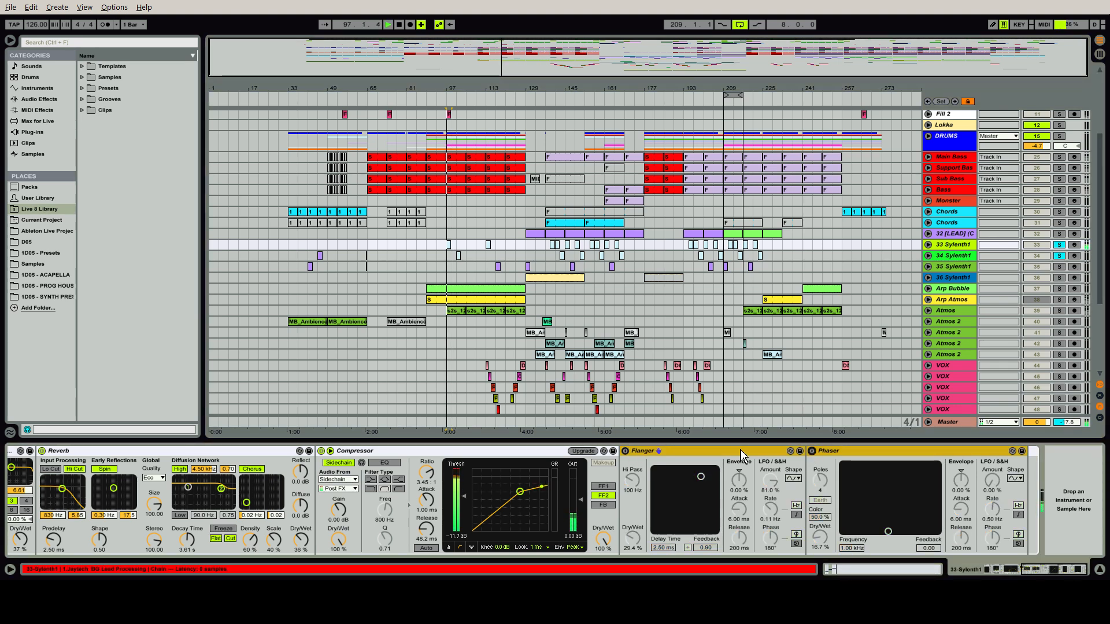
left_click(811, 452)
left_click(625, 451)
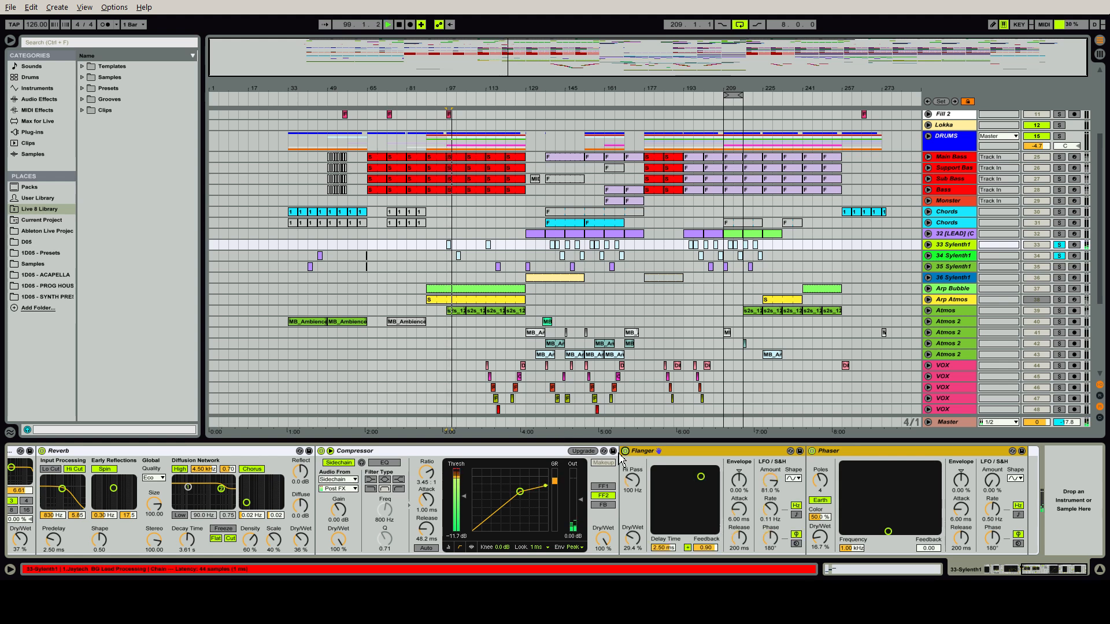
Solo the Arp Bubble track alone and play its clip from bar 89
left_click(505, 291)
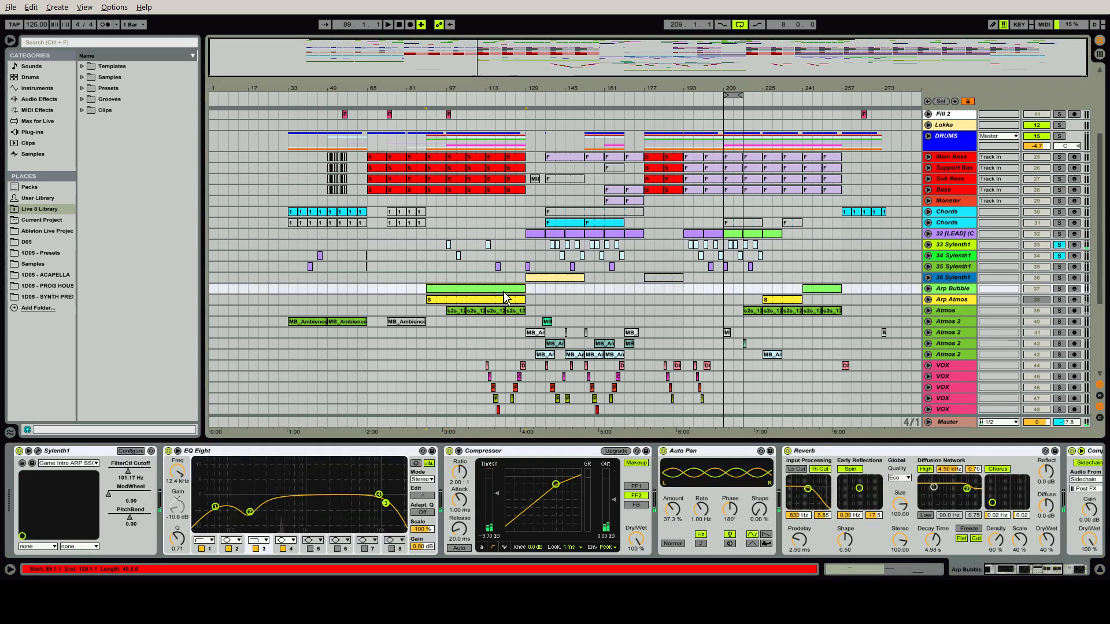
left_click(1058, 288)
key("space")
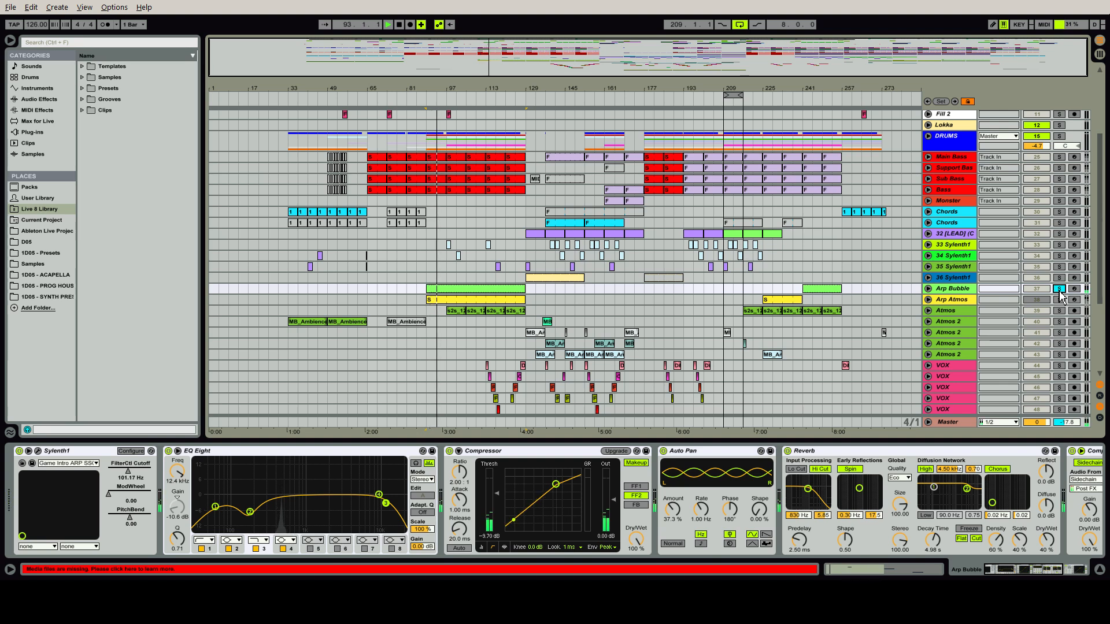
Inspect Arp Bubble's Auto Pan, compare the sound with its Compressor and Reverb briefly bypassed, and view the rest of the chain
left_click(712, 455)
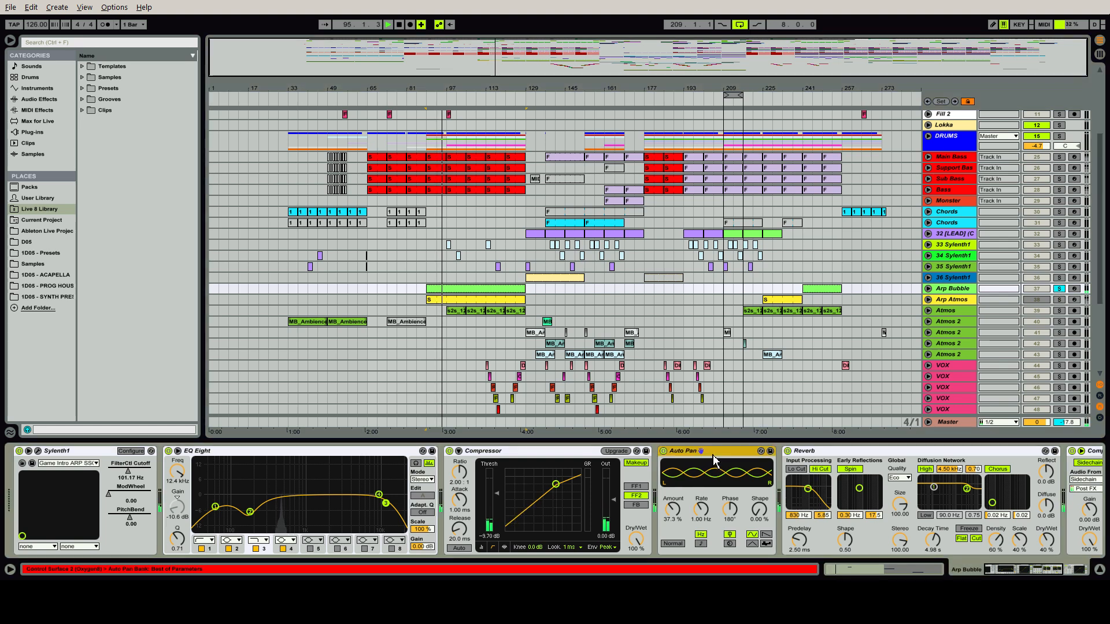
left_click(449, 451)
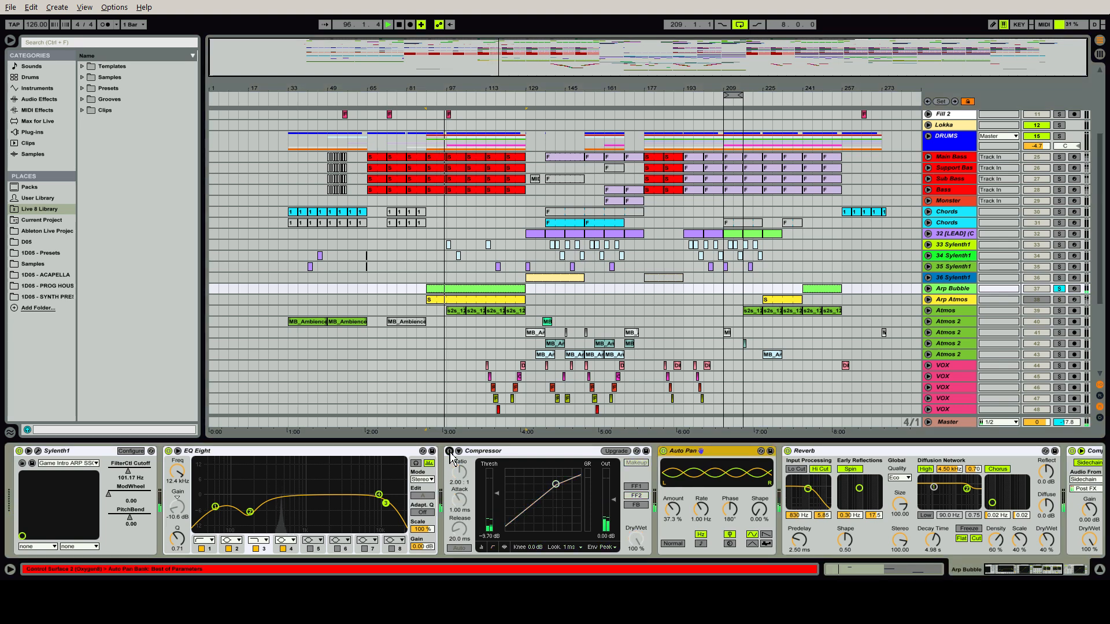
left_click(449, 451)
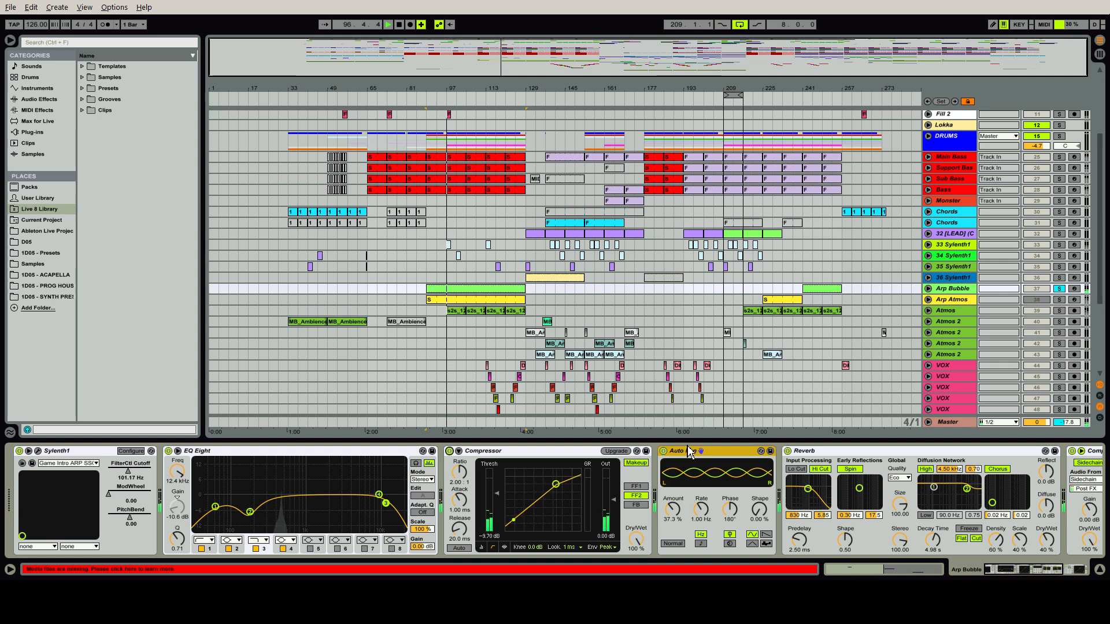
left_click(788, 451)
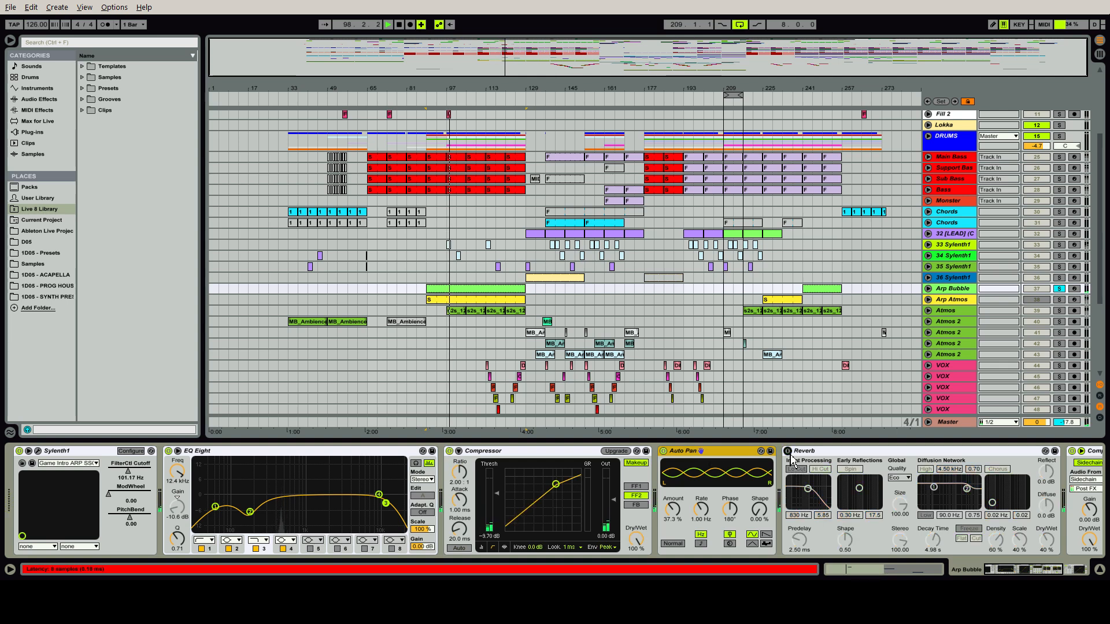
left_click(789, 454)
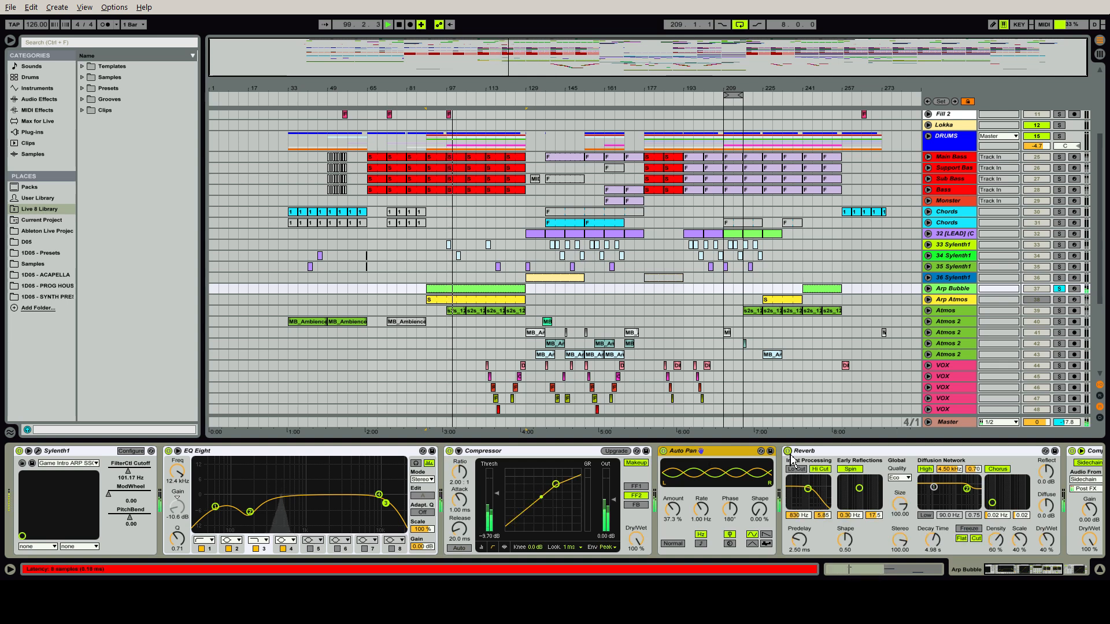
left_click(1009, 574)
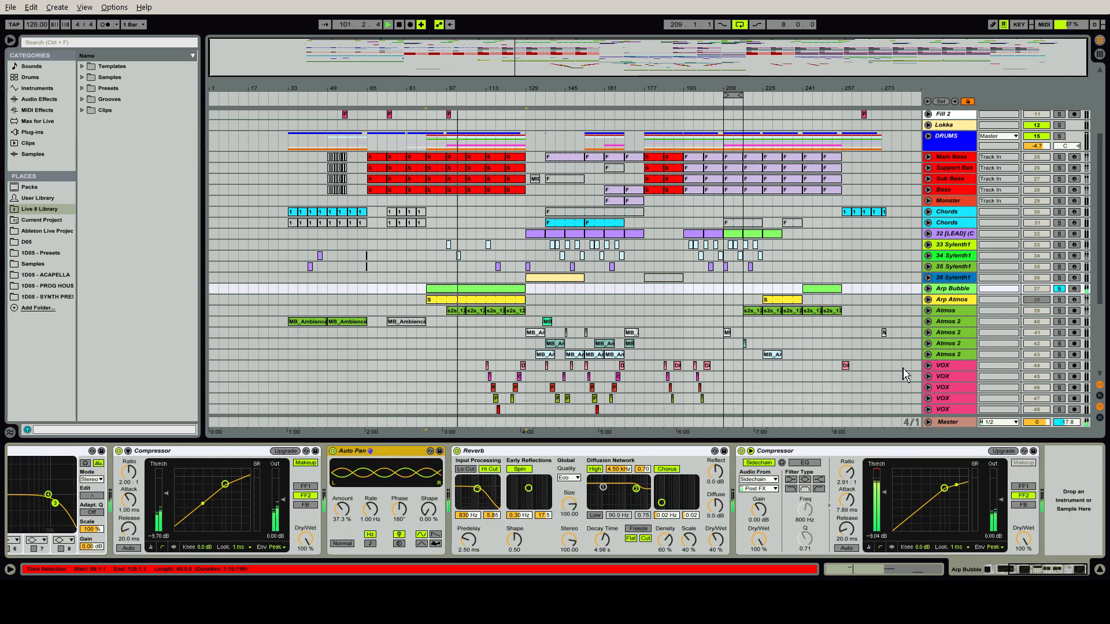
Audition Arp Atmos and Atmos in turn by soloing each track and bringing up its device chain, and select the Atmos clip at bar 113
left_click(1059, 300)
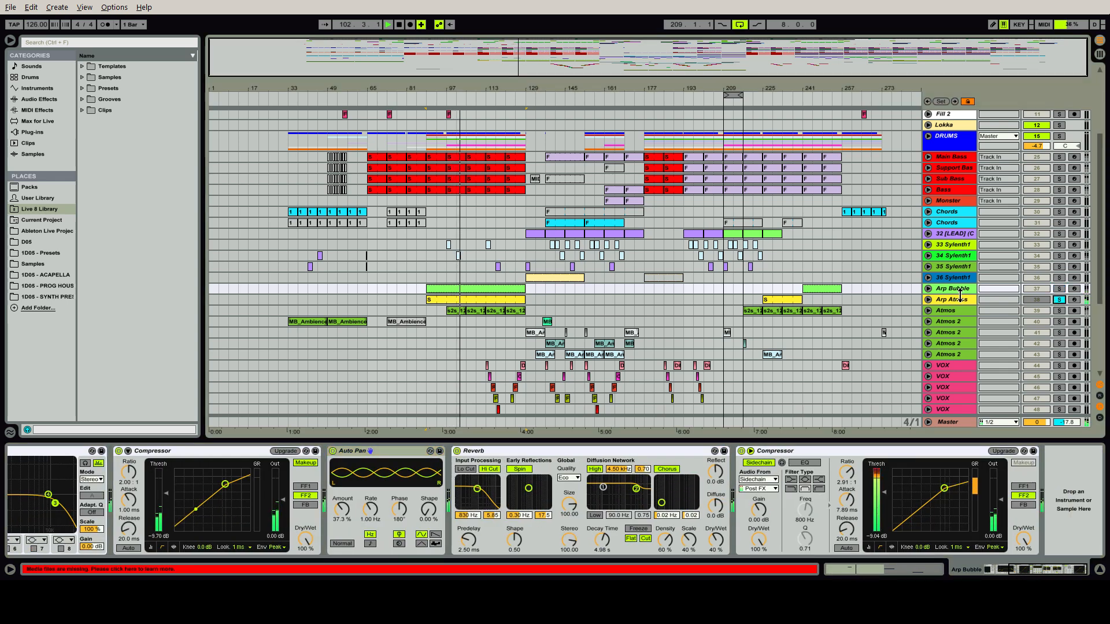
left_click(957, 301)
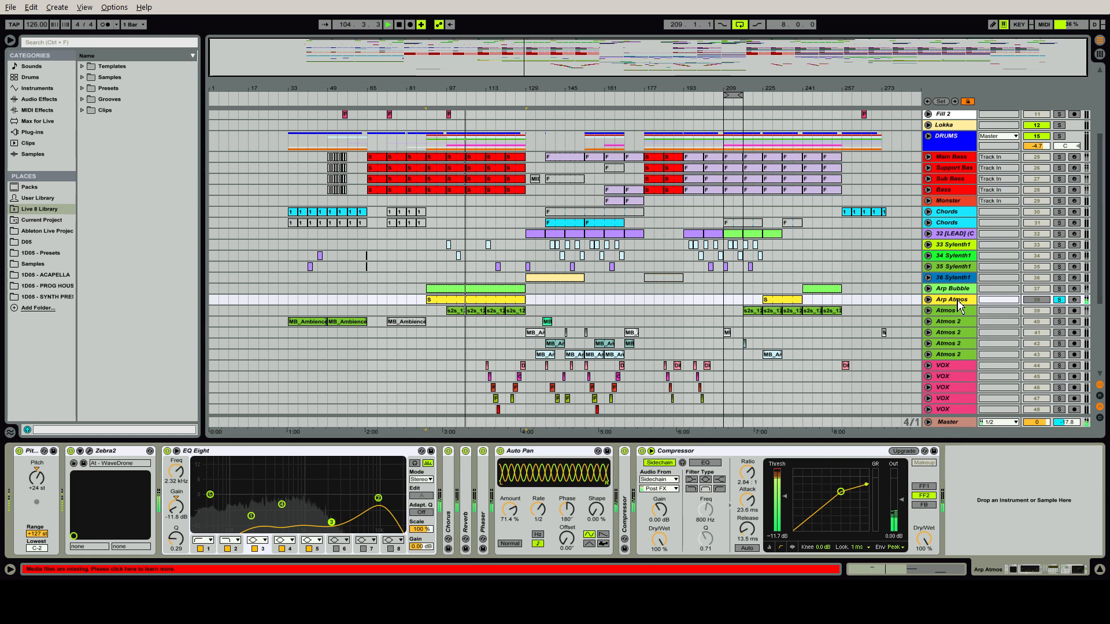
left_click(952, 311)
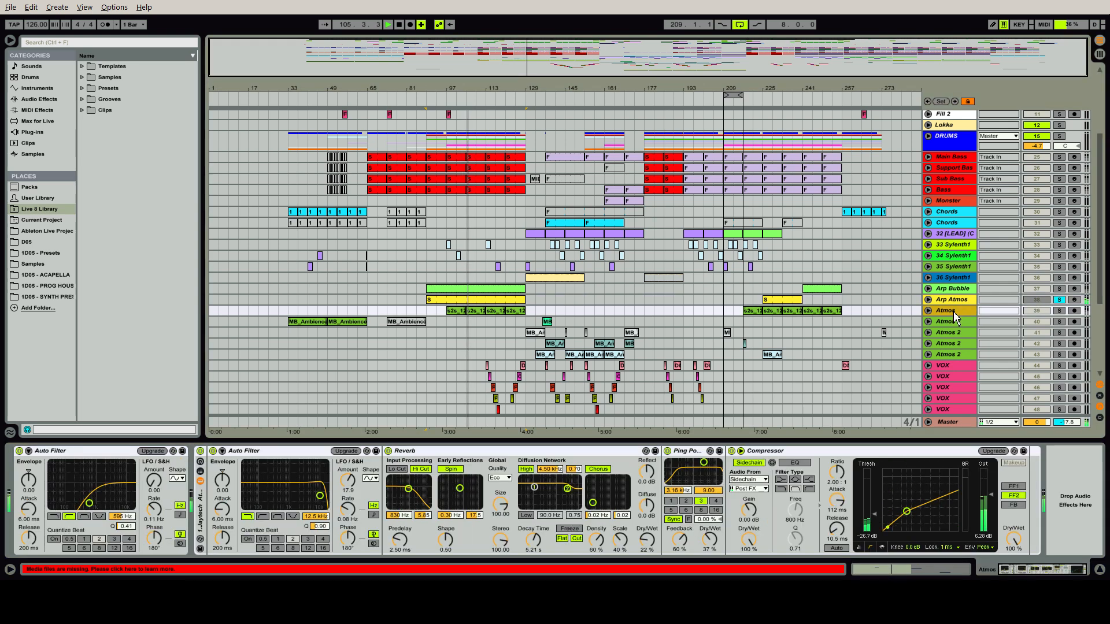
left_click(1060, 311)
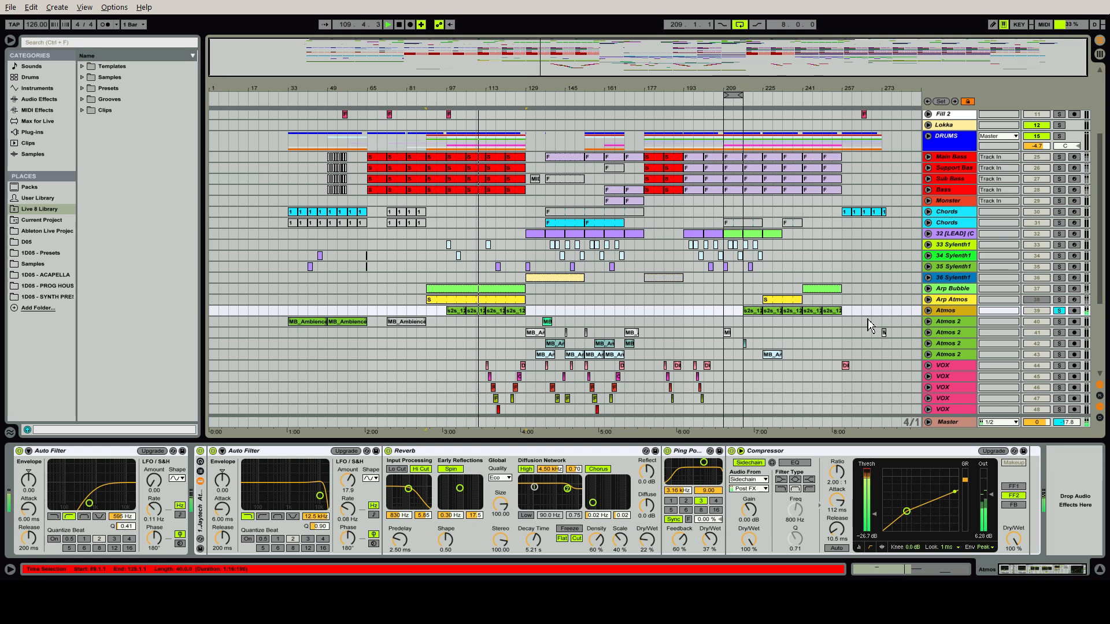
left_click(494, 315)
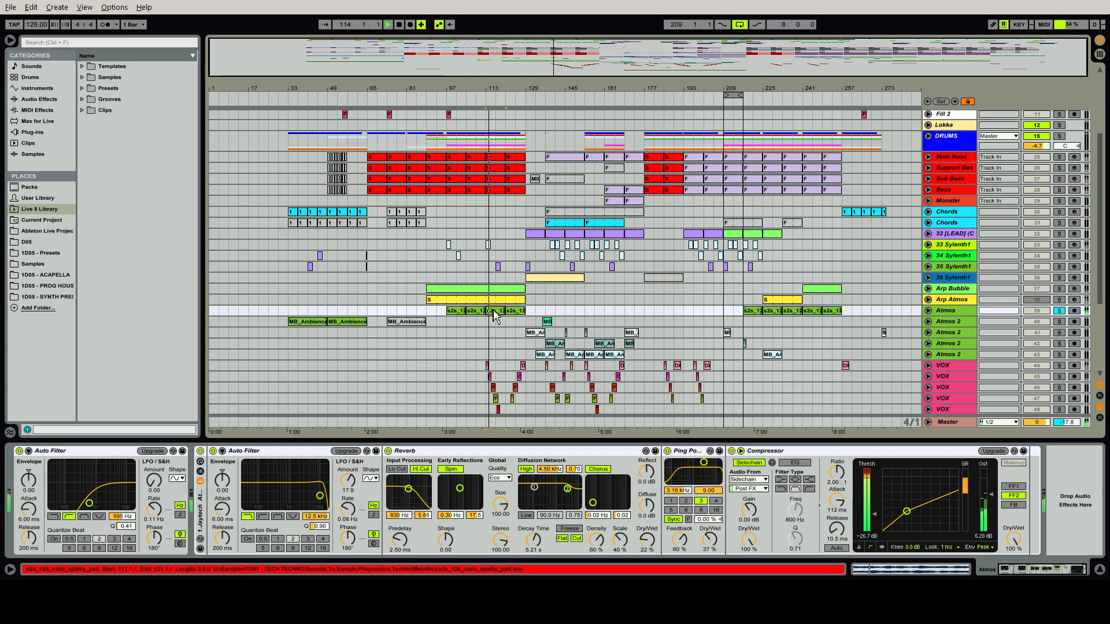
Compare the Atmos sound with the first Auto Filter and the effect rack bypassed in turn, and re-enable both
left_click(19, 452)
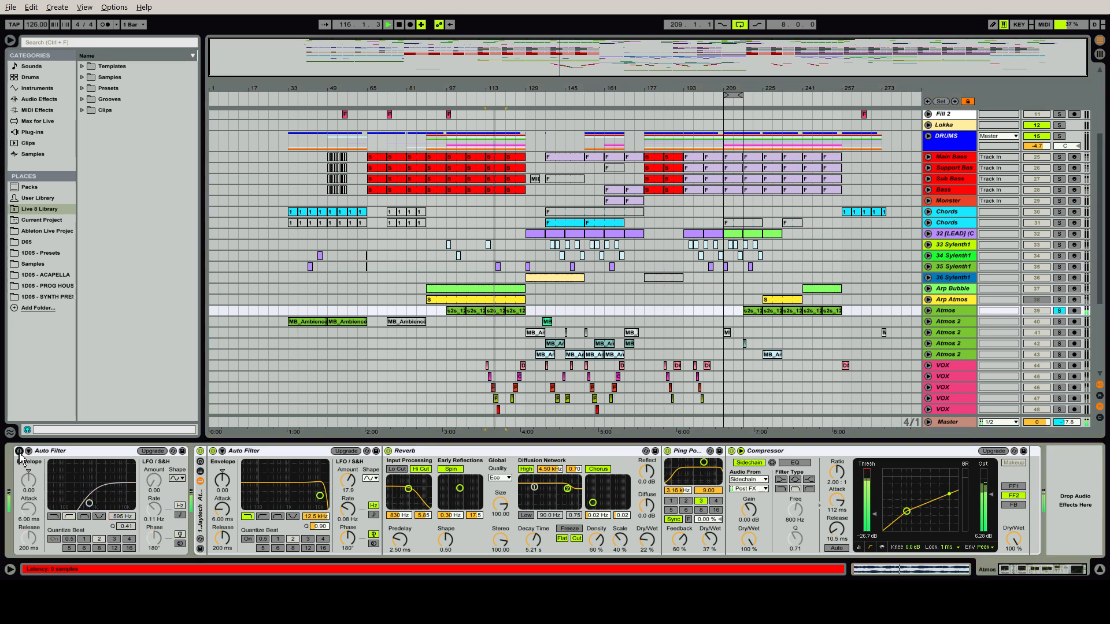
left_click(200, 452)
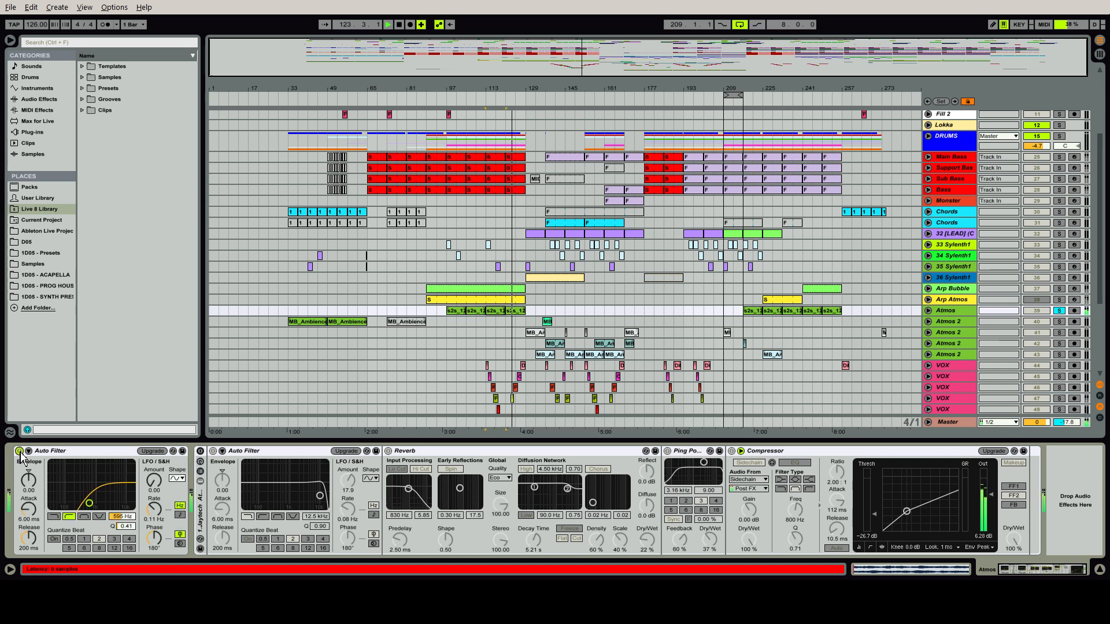
left_click(201, 451)
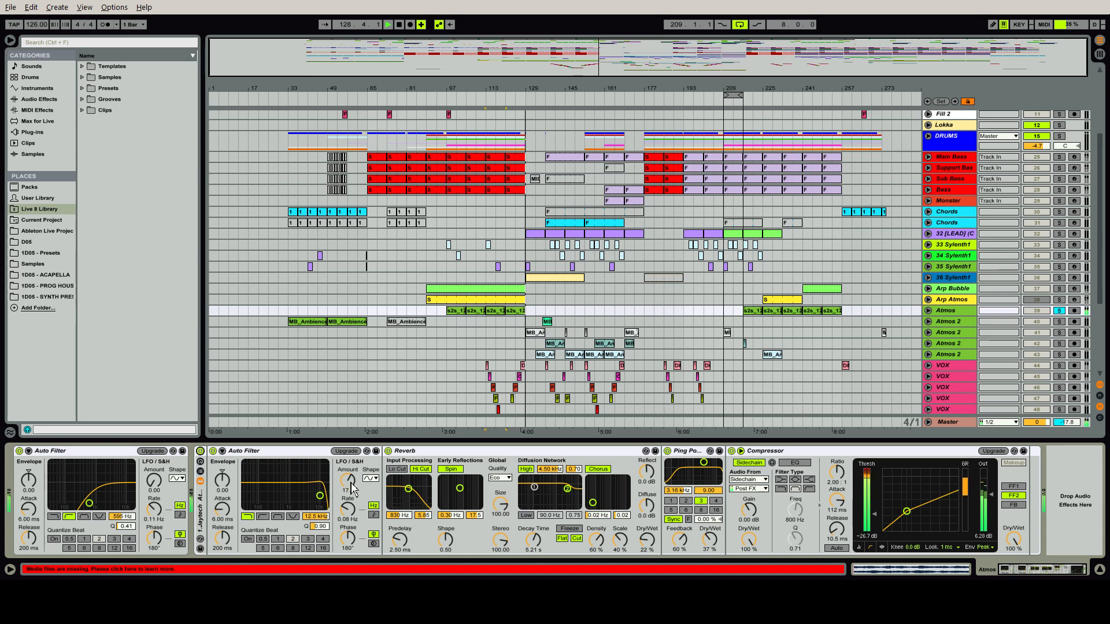
Replay Atmos from bar 97, bypass and restore the rack's Auto Filter and Reverb in turn, and inspect its Ping Pong Delay and Compressor
left_click(454, 311)
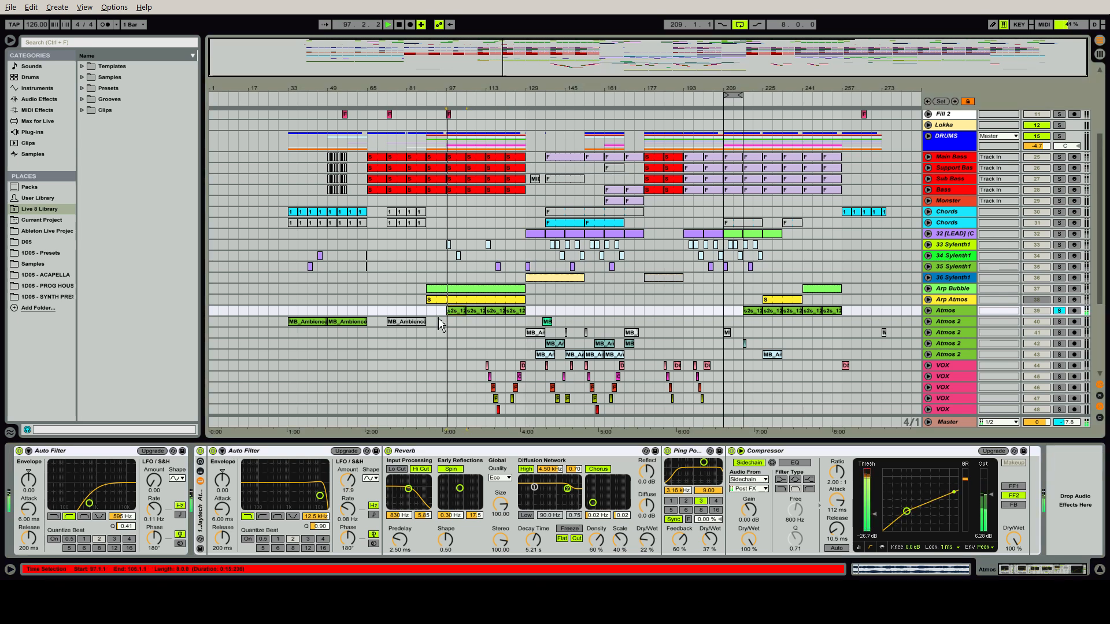
left_click(213, 451)
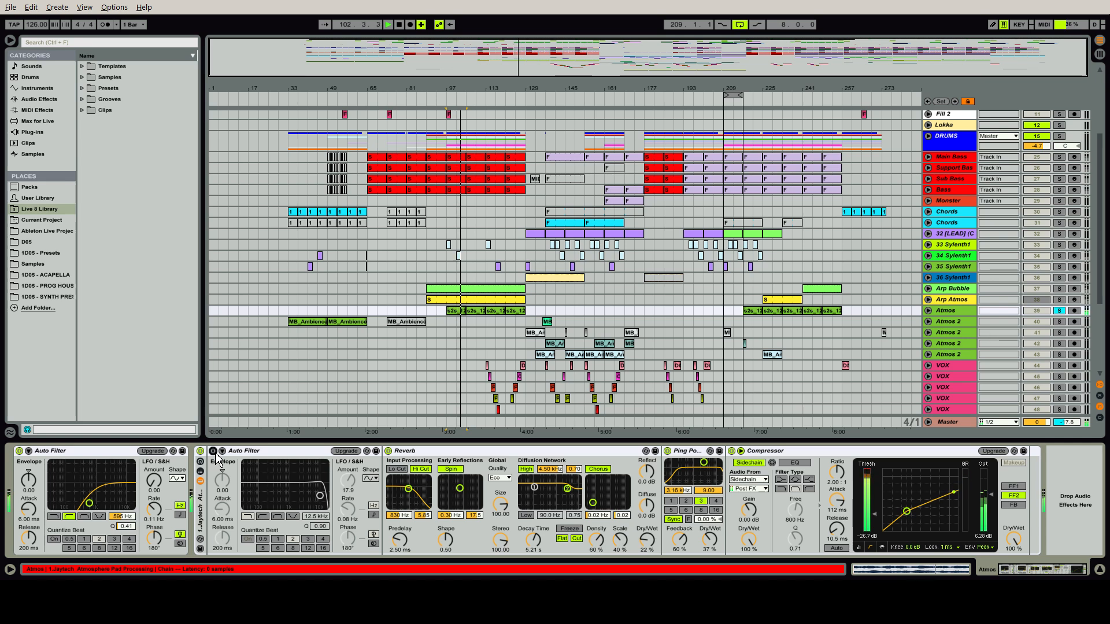
left_click(214, 452)
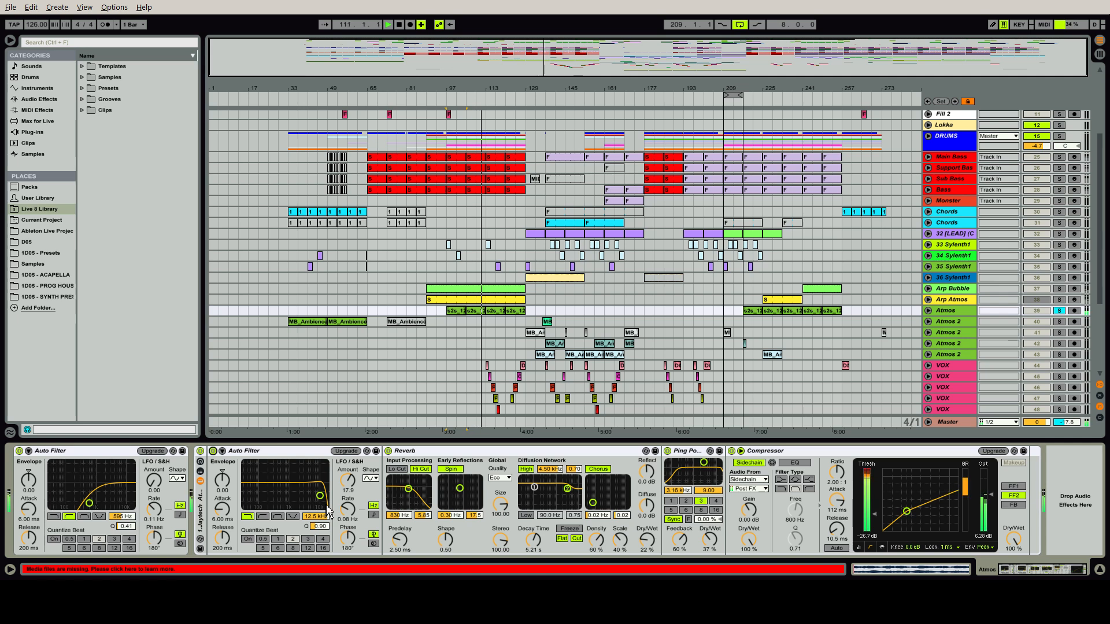
left_click(388, 450)
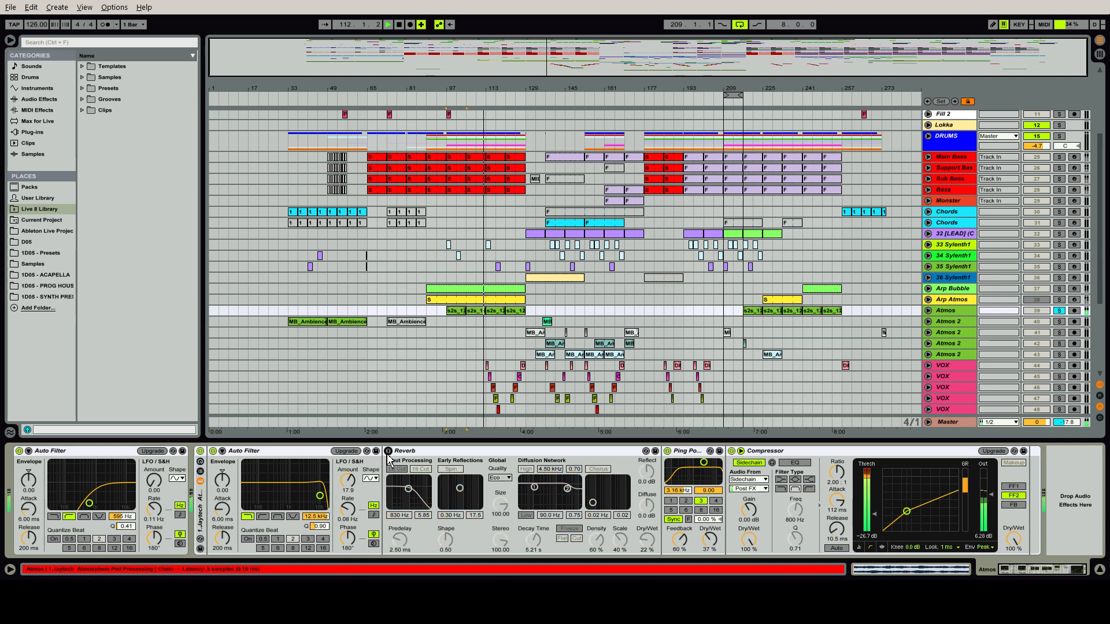
left_click(388, 451)
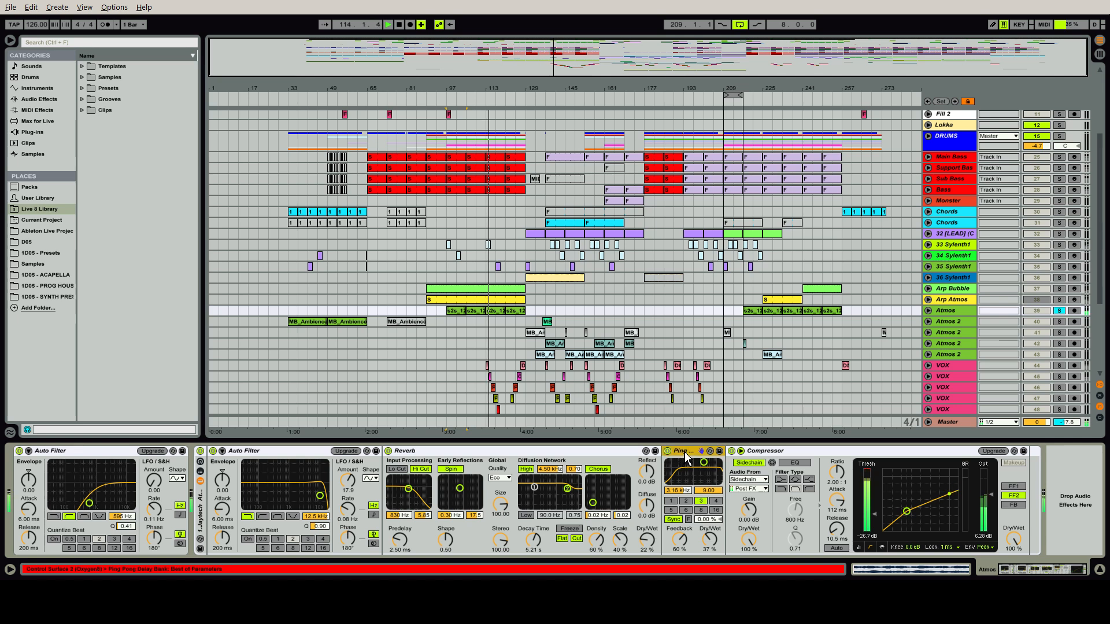
left_click(761, 454)
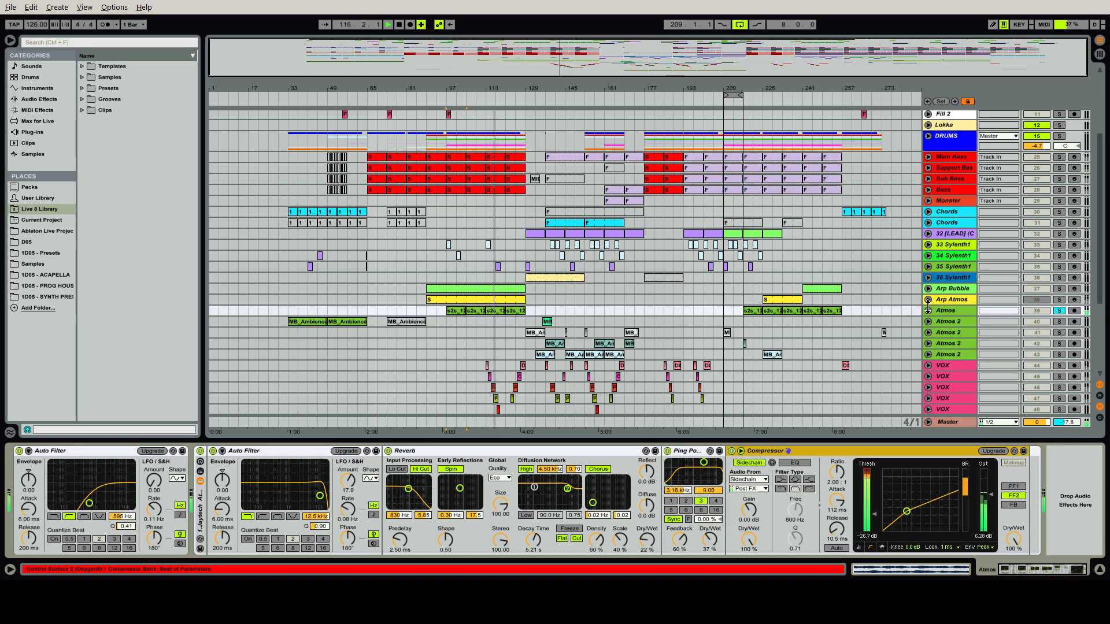
Play the first Atmos 2 track's MB_Ambience clip from bar 49 with only that track soloed, and unfold its automation lane
left_click(348, 322)
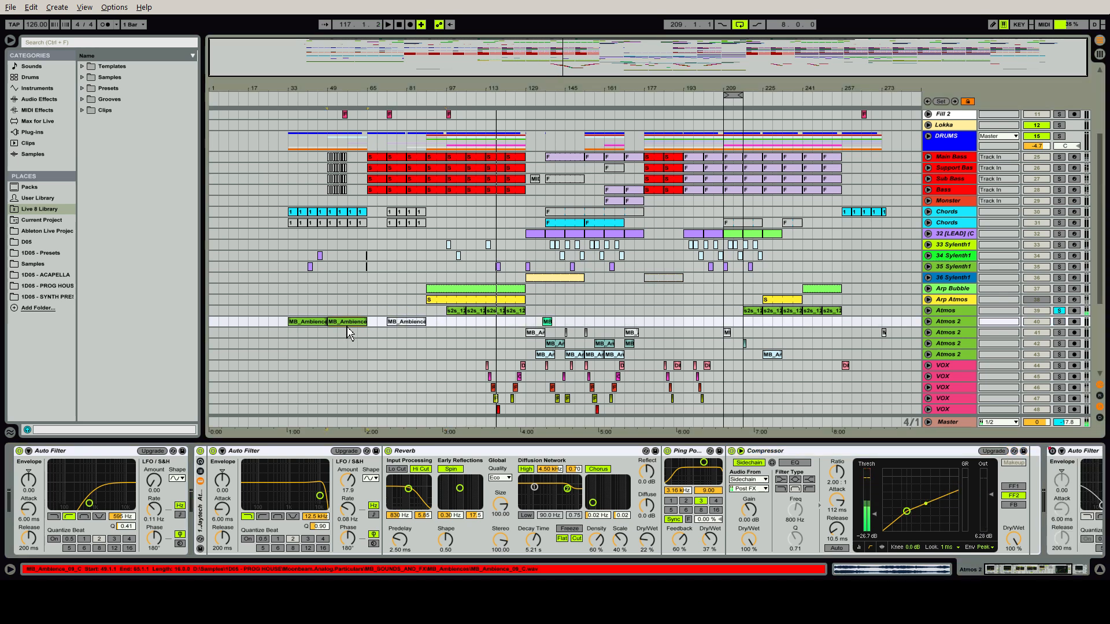
key("space")
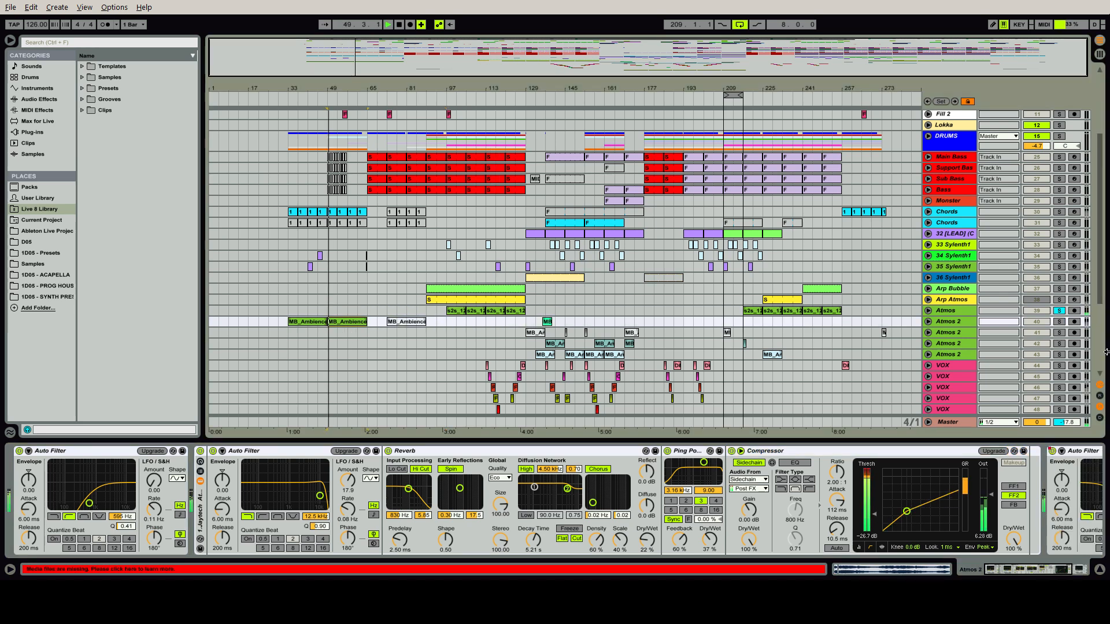
left_click(1058, 322)
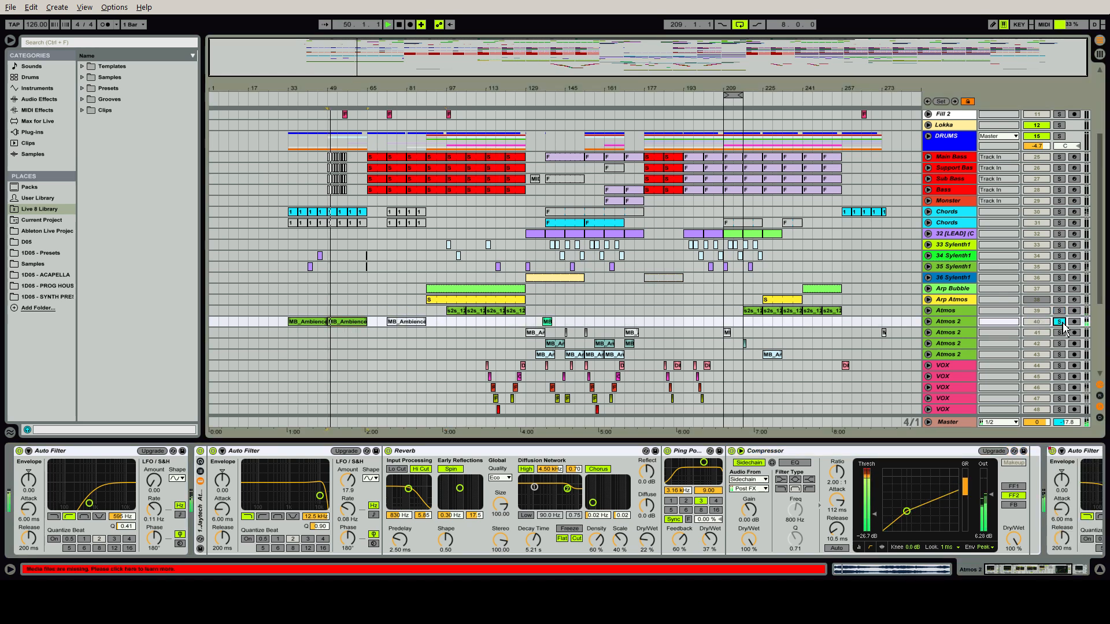
left_click(929, 324)
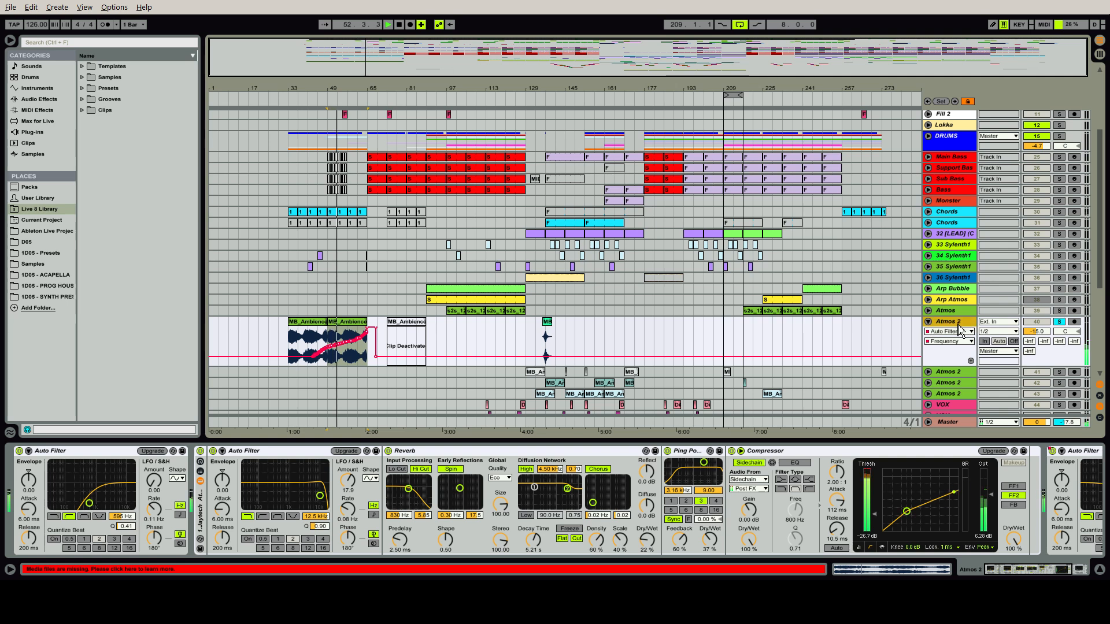
Clear the solo on the unfolded Atmos 2 track and mute that track within the full mix
left_click(1058, 322)
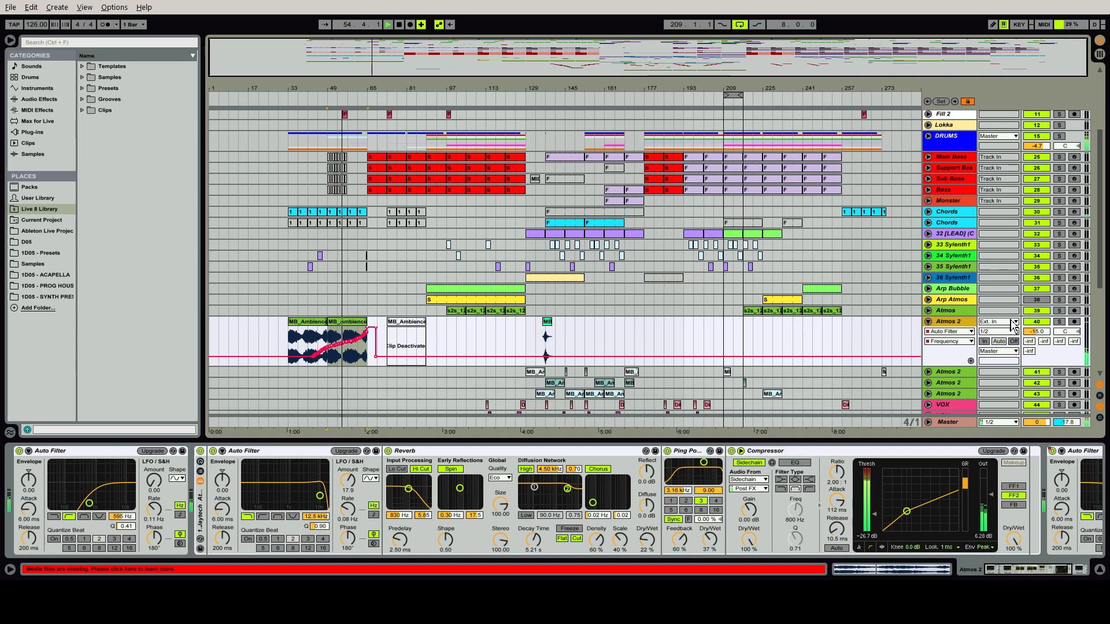
left_click(1031, 322)
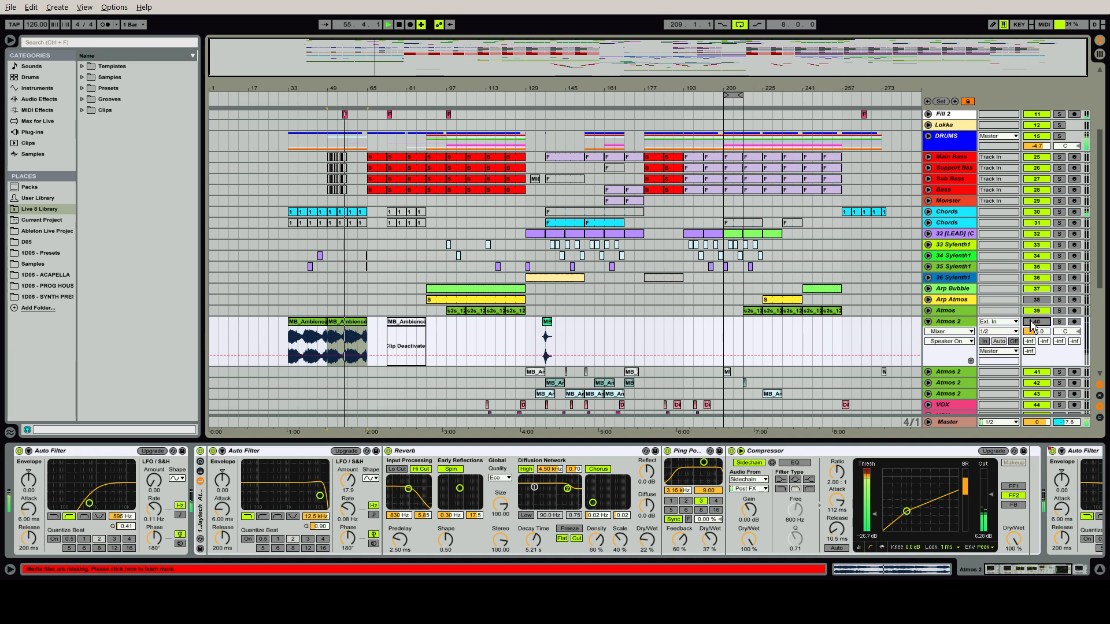
Unmute the first Atmos 2 track, fold it, and hide the device view so that more of the lower tracks fit on screen
left_click(1031, 323)
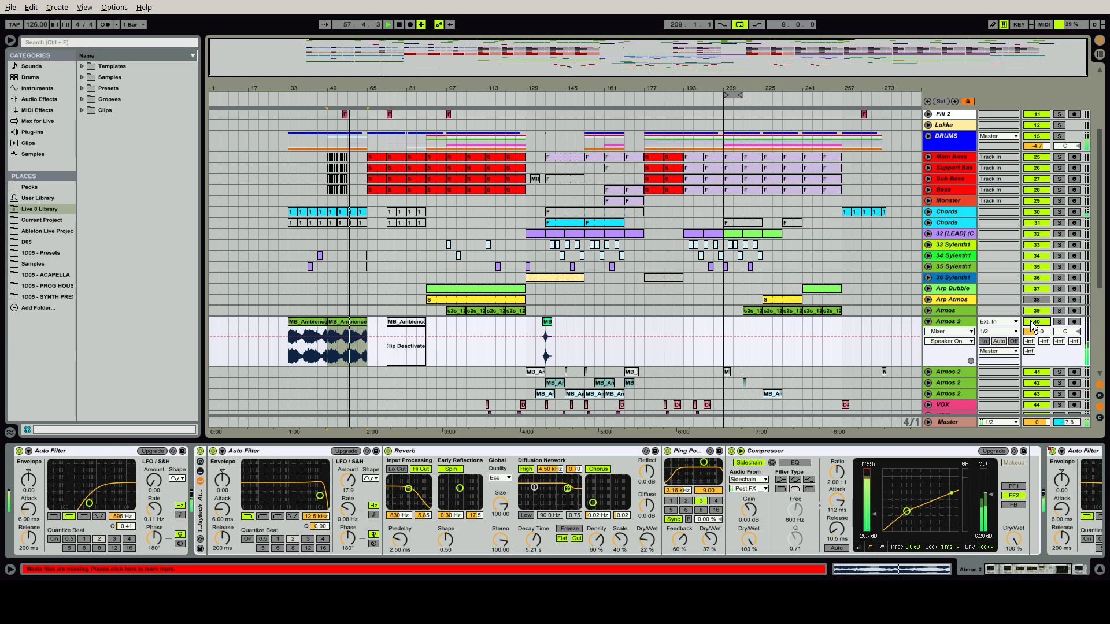
left_click(928, 322)
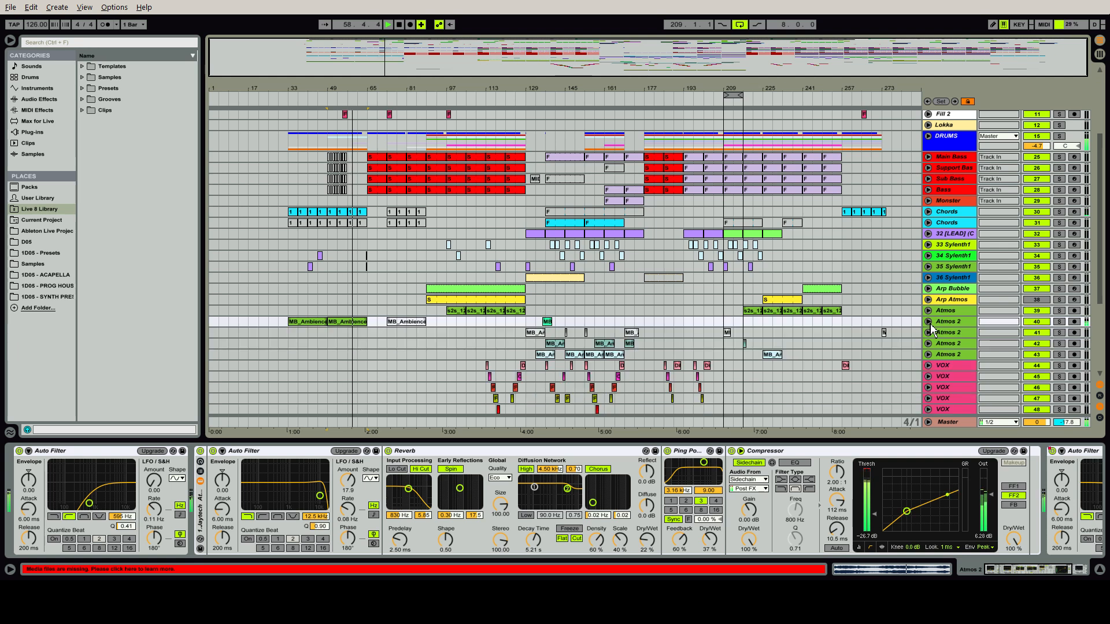
left_click_drag(1099, 246, 1104, 334)
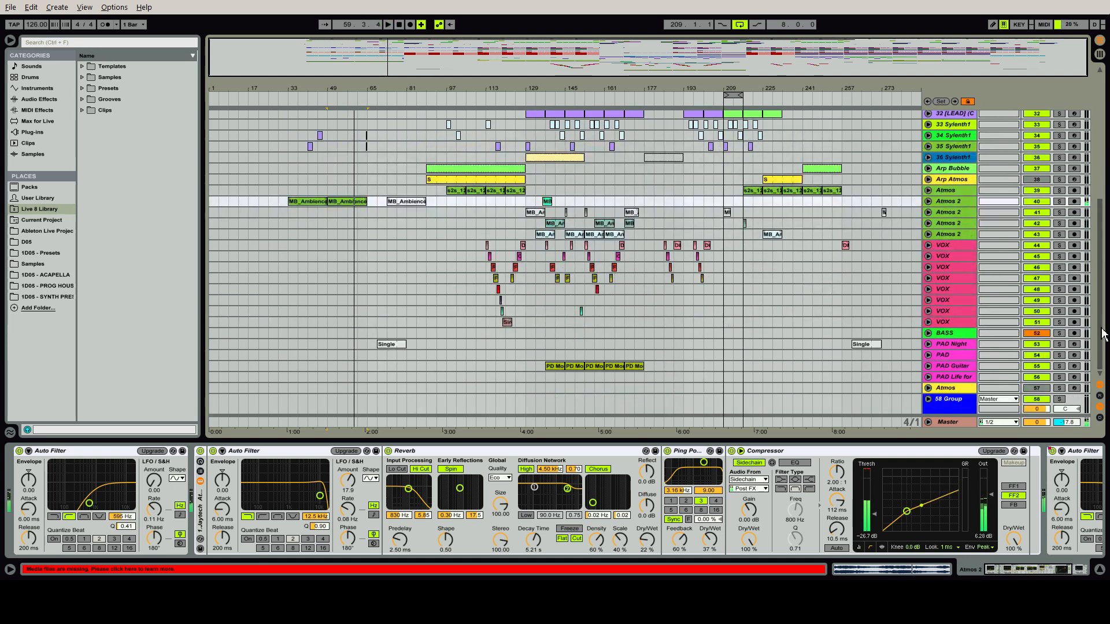
key("ctrl+alt+l")
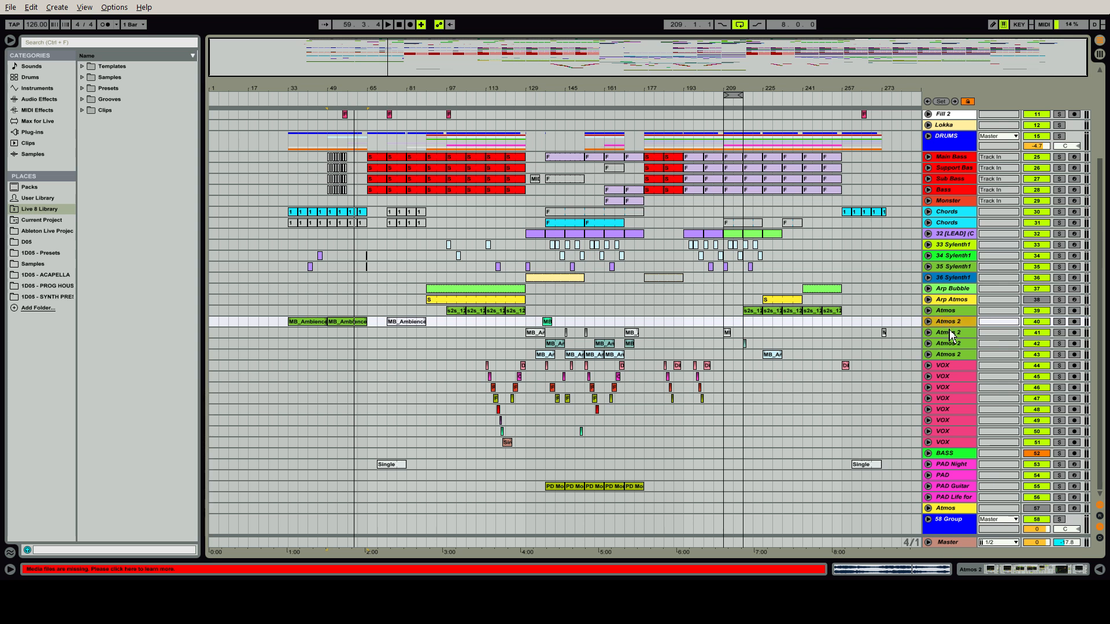
Solo the first Atmos 2 track and play its short mid-arrangement clip, adding the other Atmos 2 tracks to the solo
left_click(541, 332)
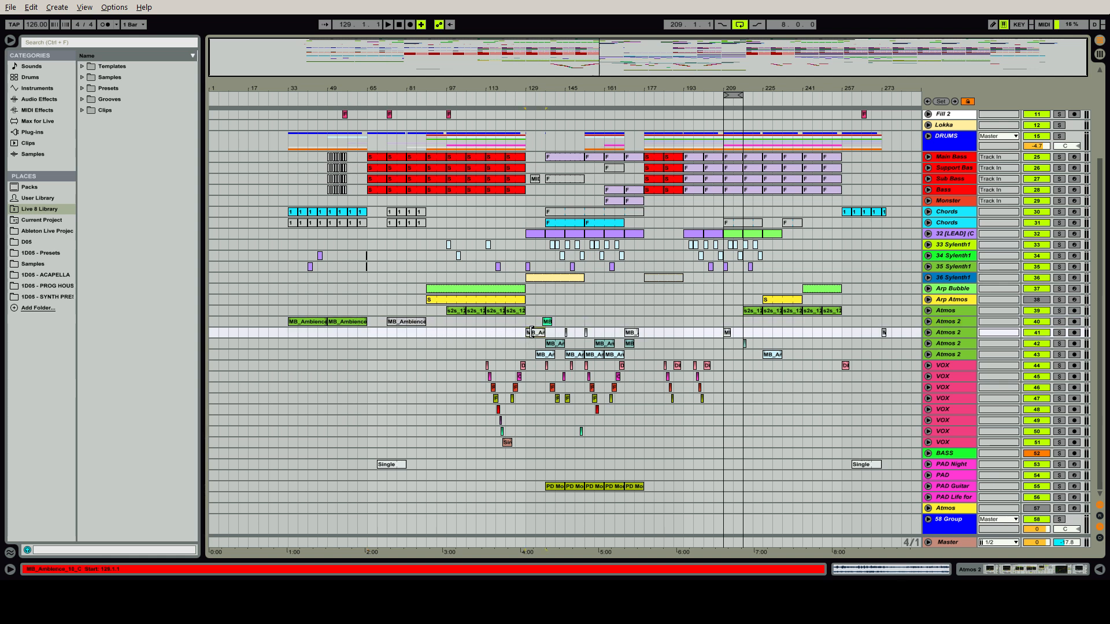
left_click(542, 322)
left_click(1059, 321)
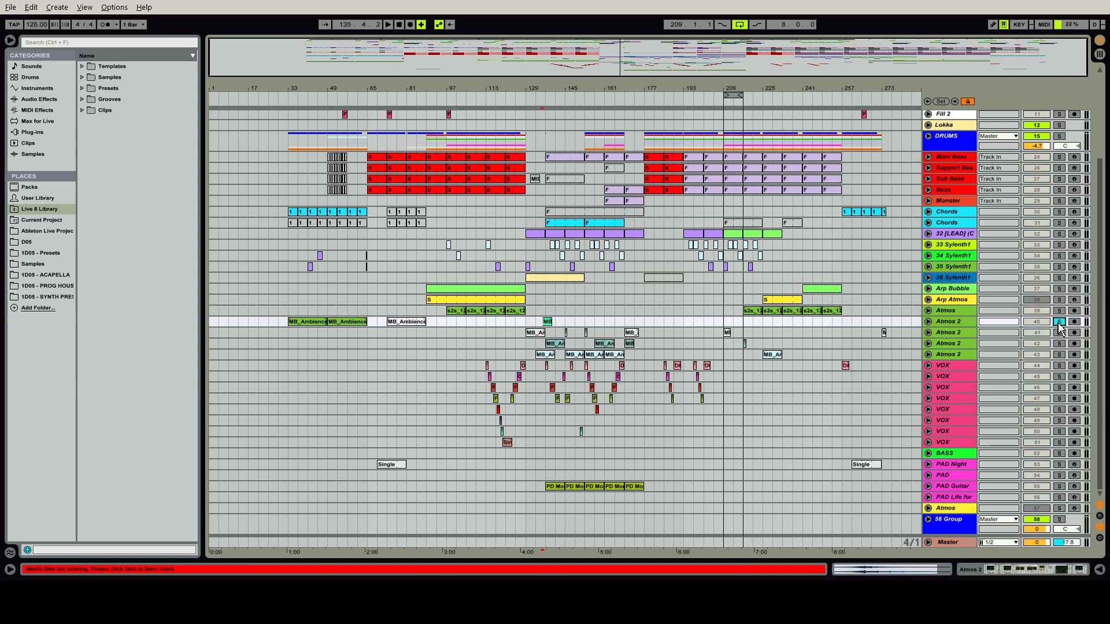
key("space")
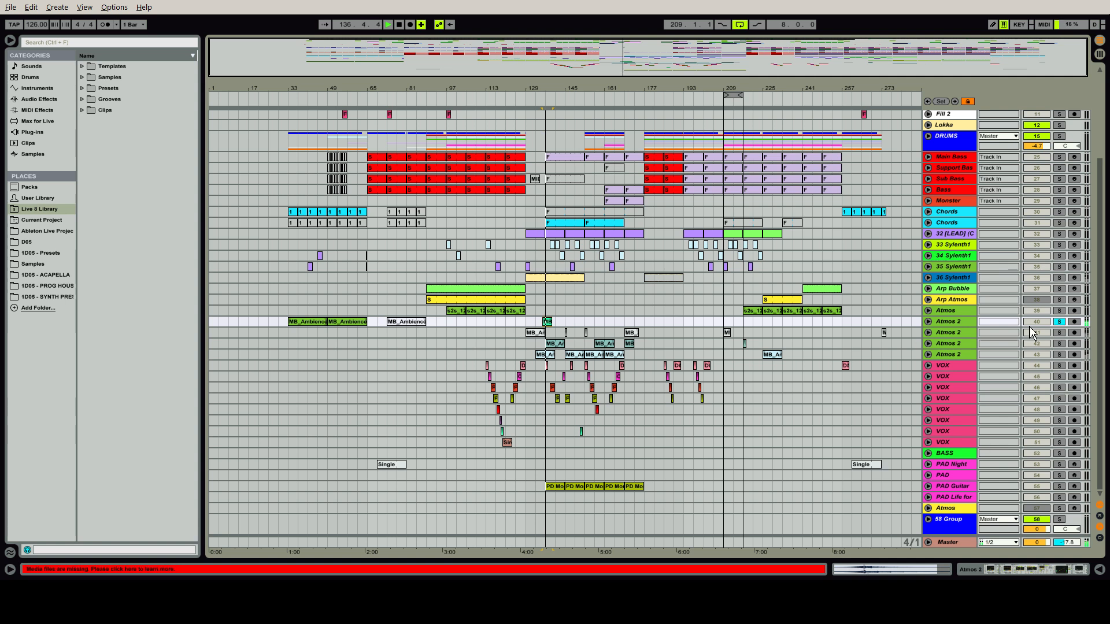
left_click(1059, 332)
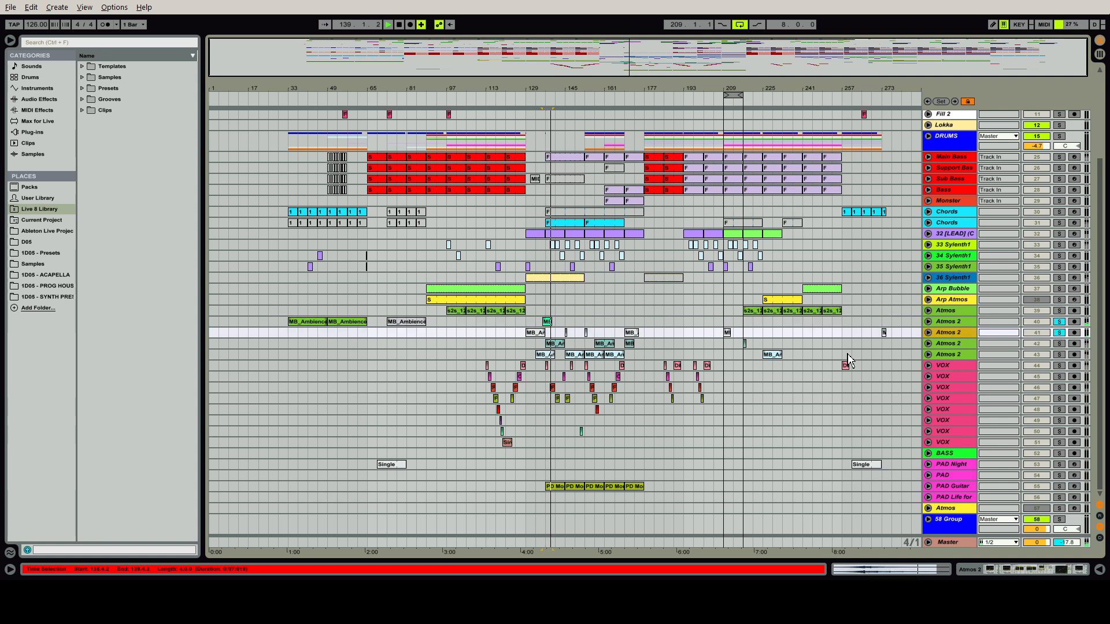
left_click(1060, 354)
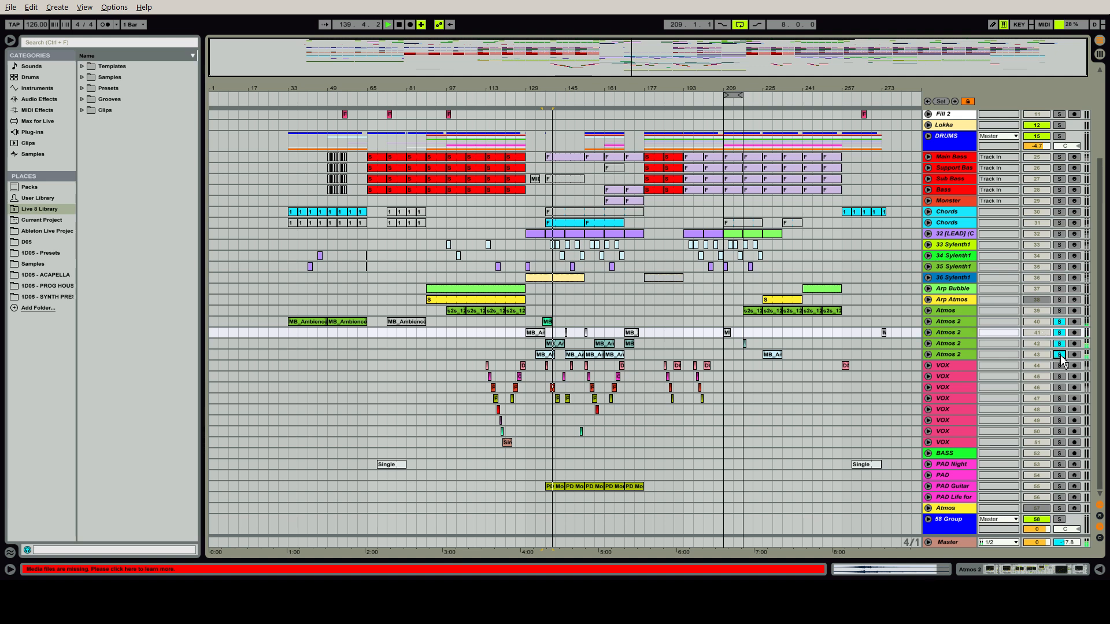
Show the last Atmos 2 track's devices and inspect its Reverb, Ping Pong Delay, Compressor and first Auto Filter
double_click(953, 354)
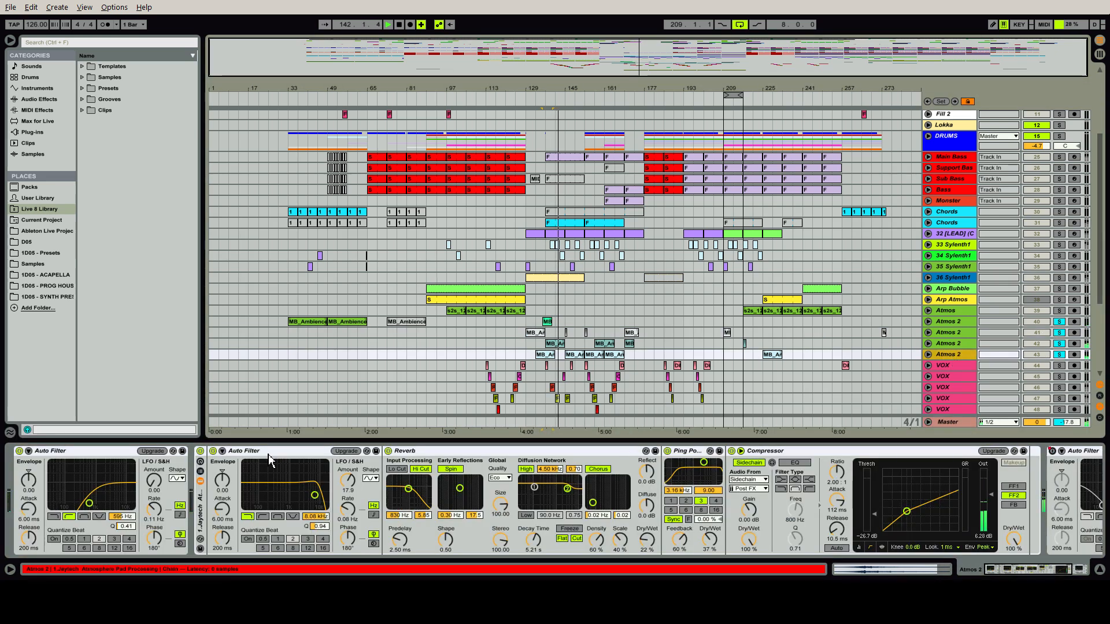
left_click(488, 450)
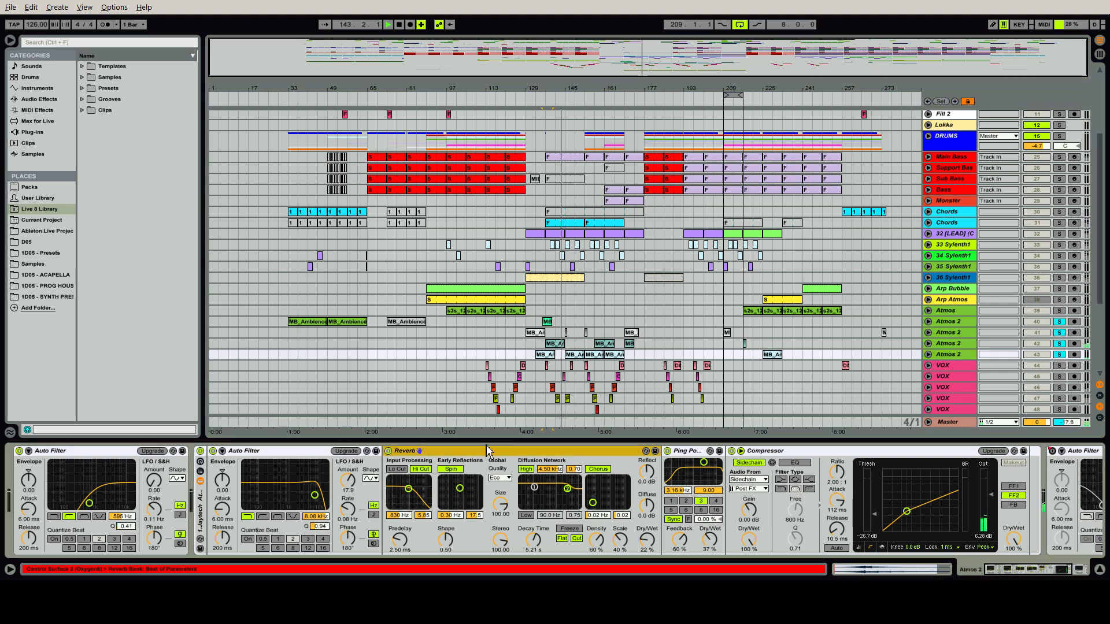
left_click(691, 453)
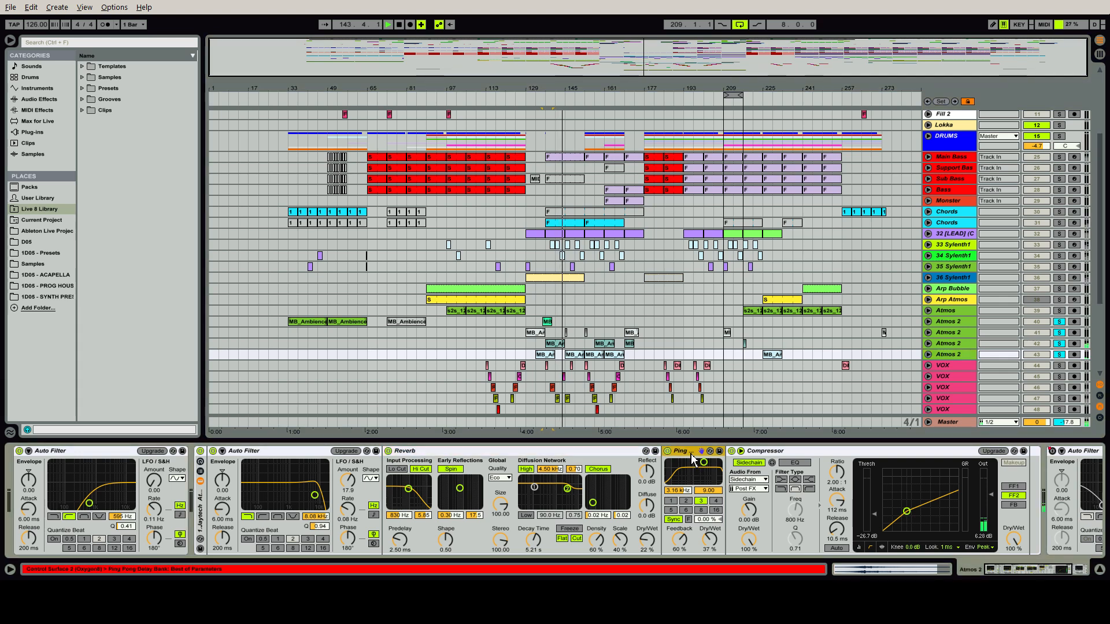
left_click(772, 451)
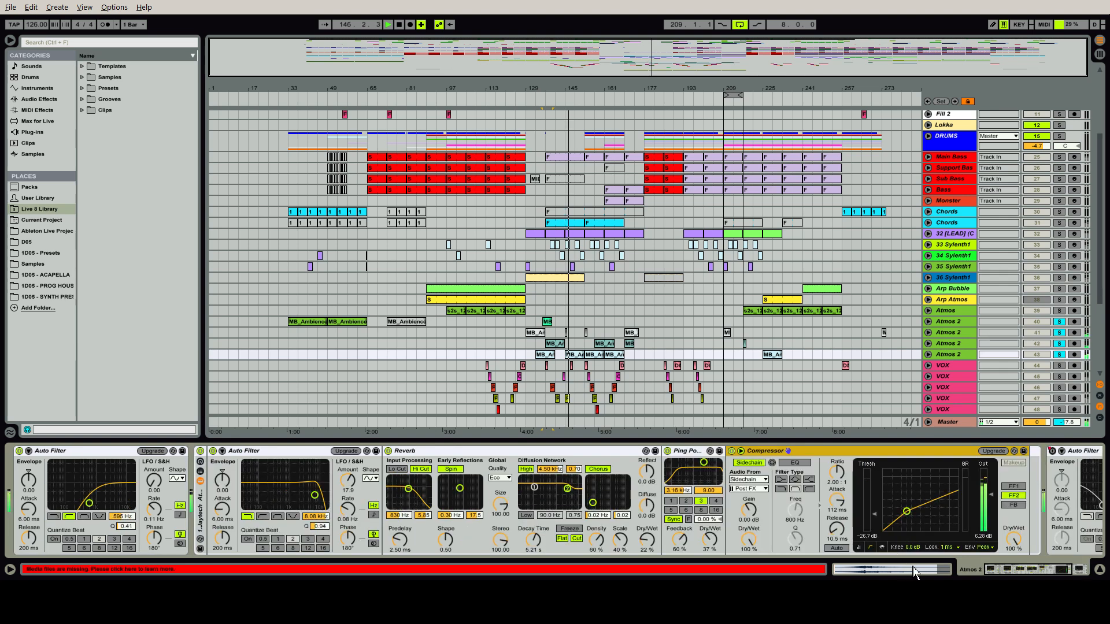
left_click(81, 453)
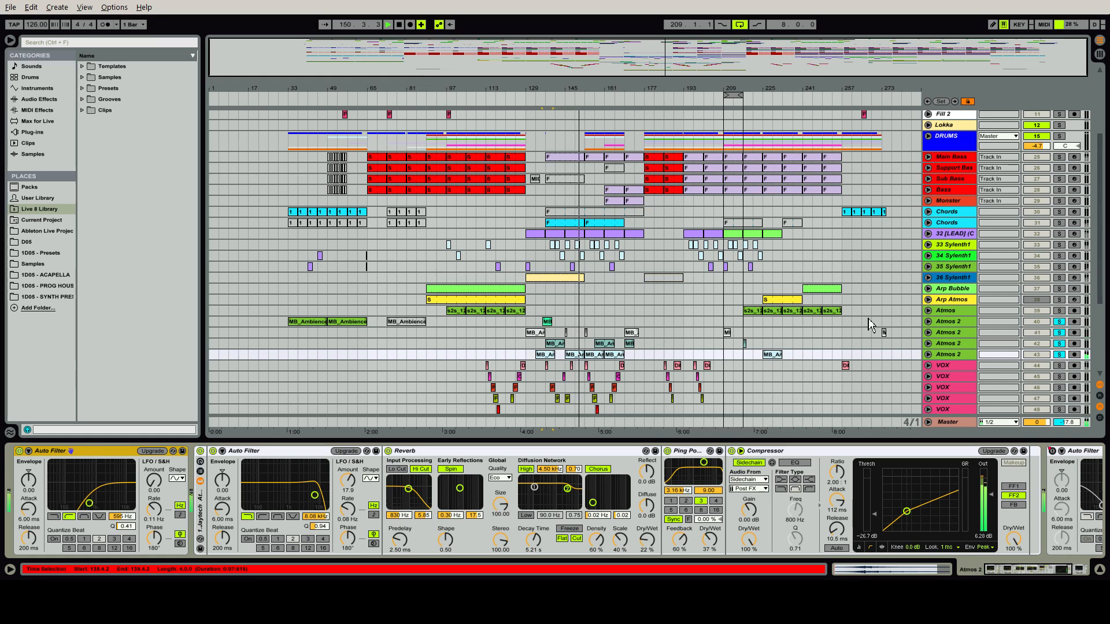
Clear the Atmos 2 solos and replay the full mix from bar 129, comparing all four Atmos 2 tracks muted and unmuted
left_click(1060, 323)
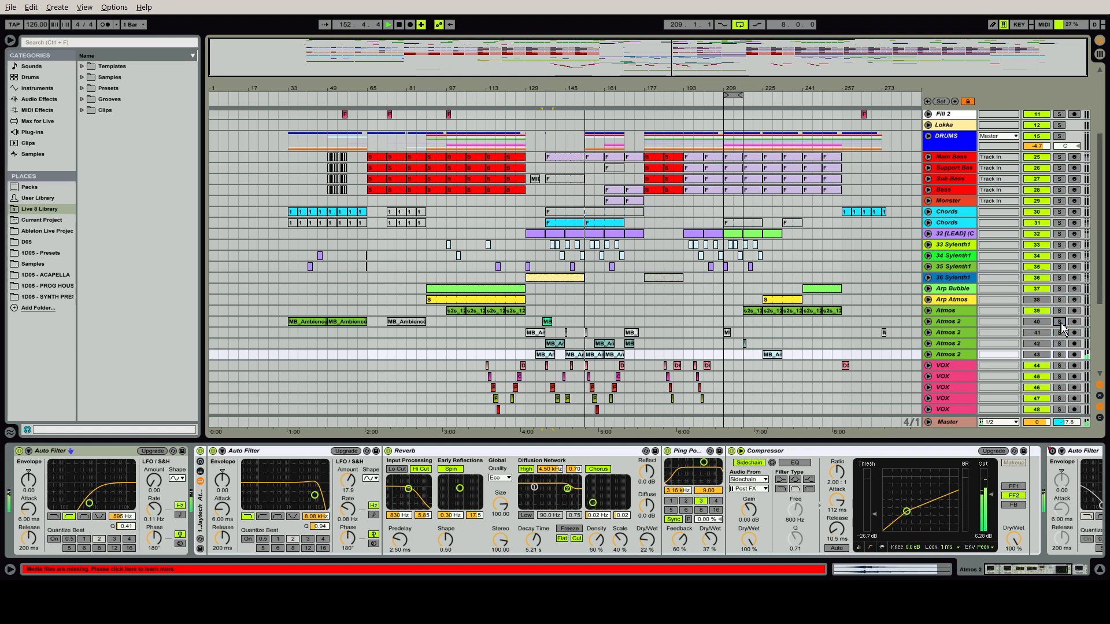
left_click(528, 325)
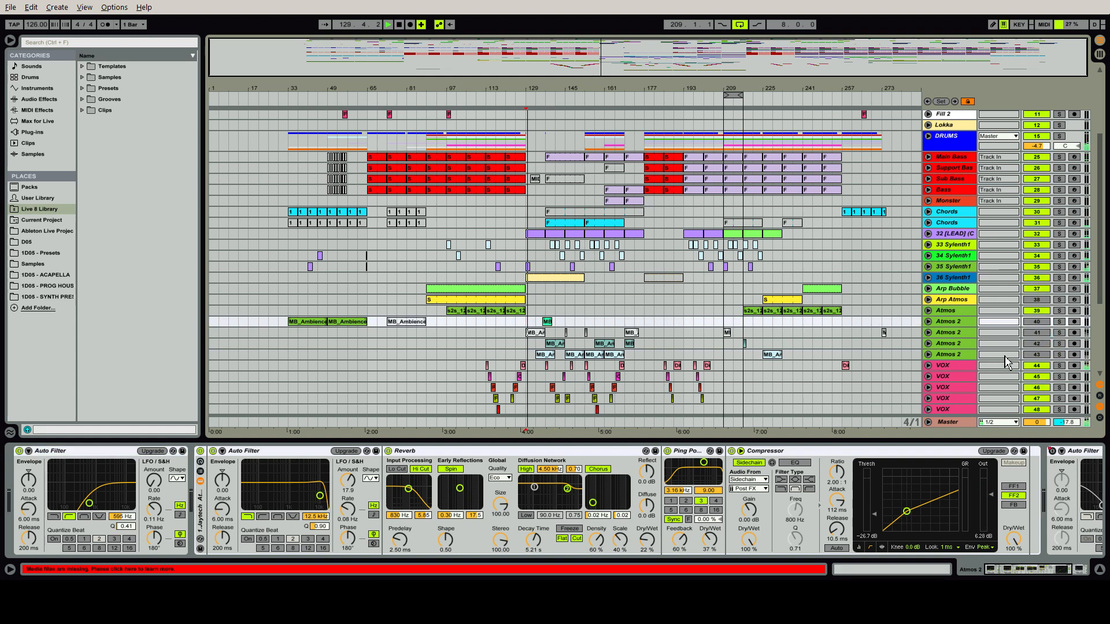
left_click(965, 354)
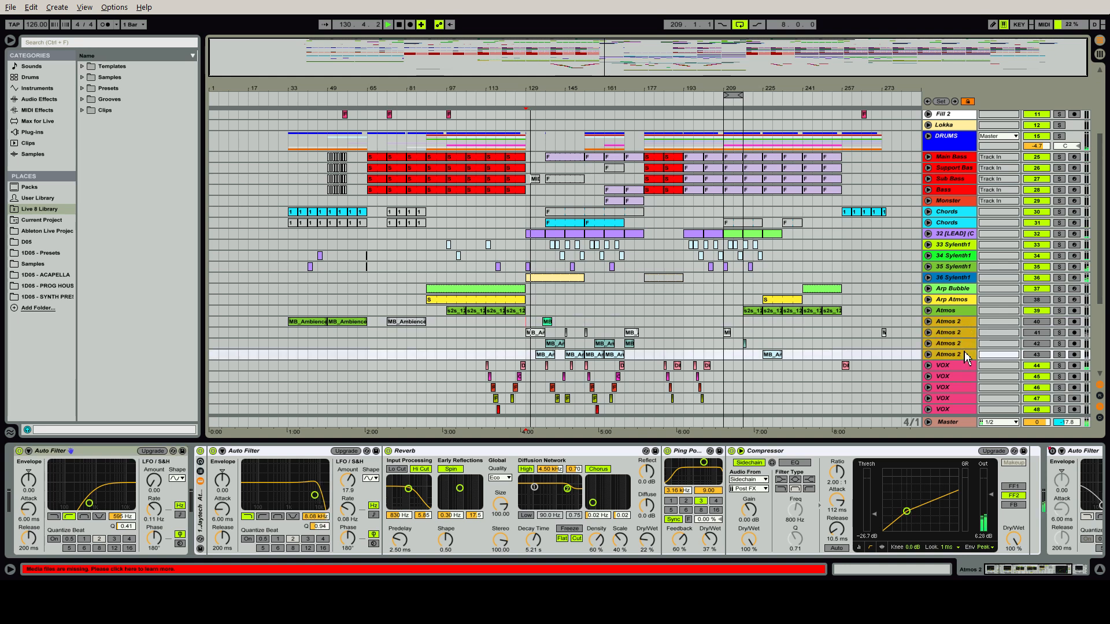
left_click(1034, 354)
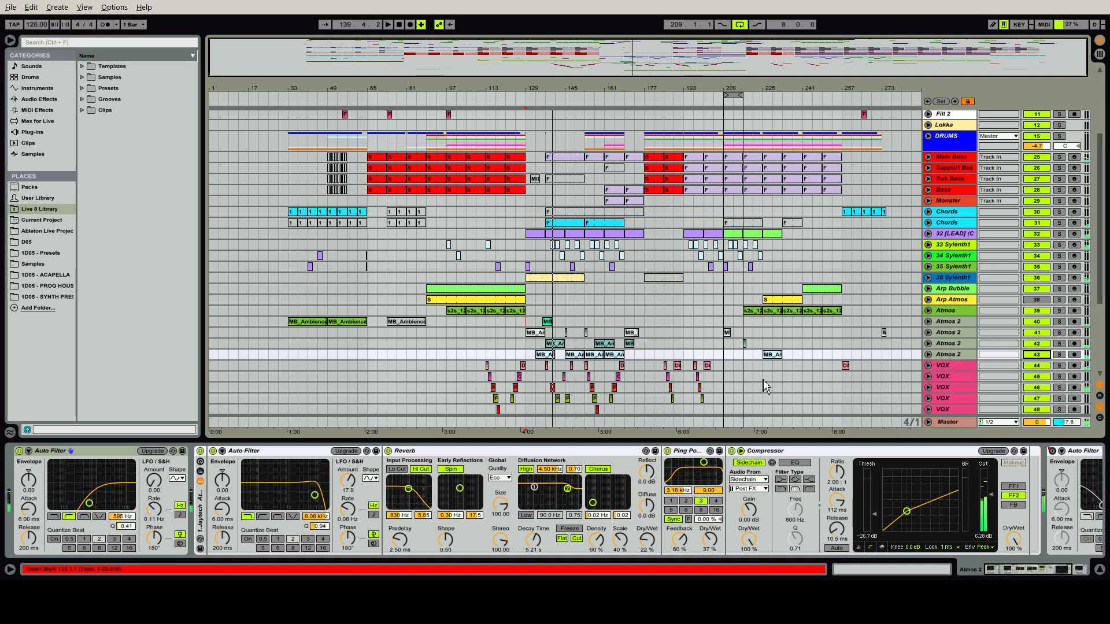
Select the 32 [LEAD] track, look through its clips, and play it soloed from bar 153
scroll(995, 277, "up", 3)
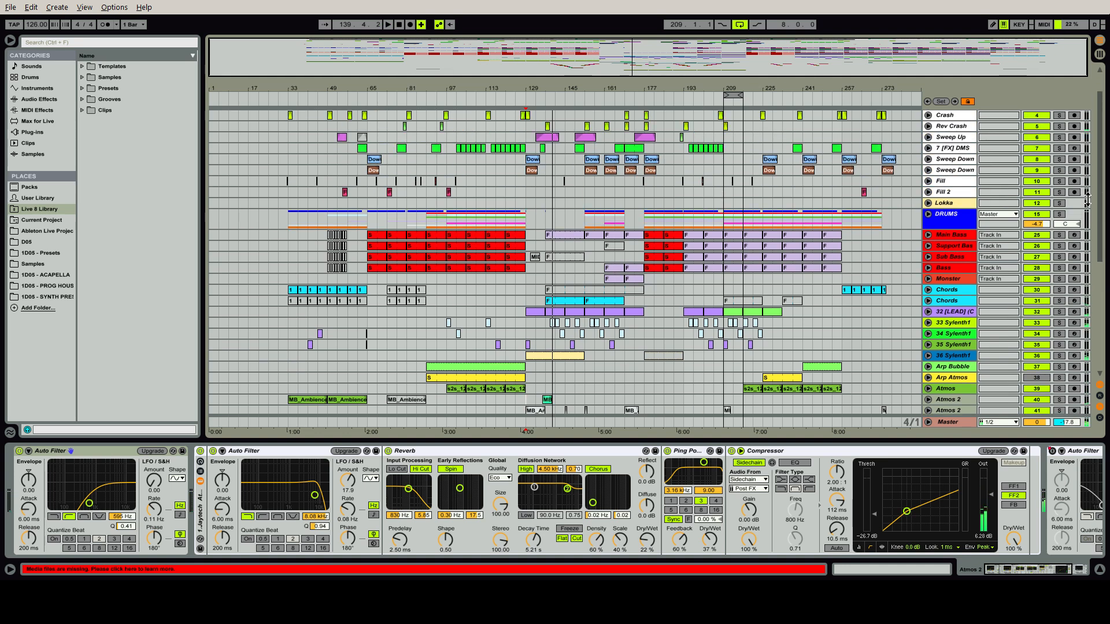
left_click(966, 316)
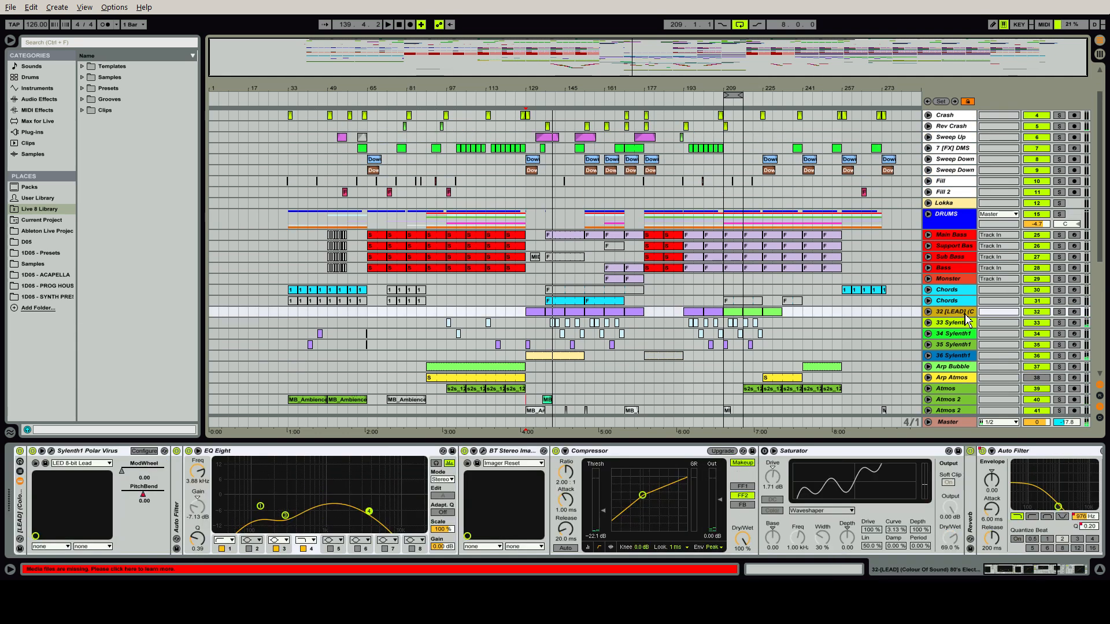
left_click(534, 316)
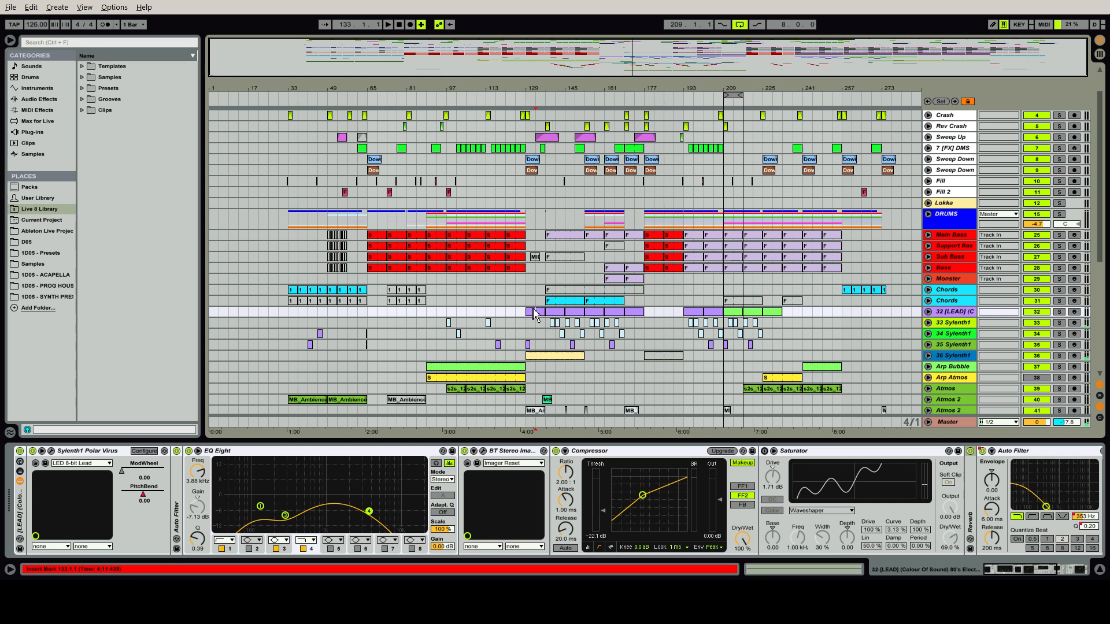
left_click(562, 314)
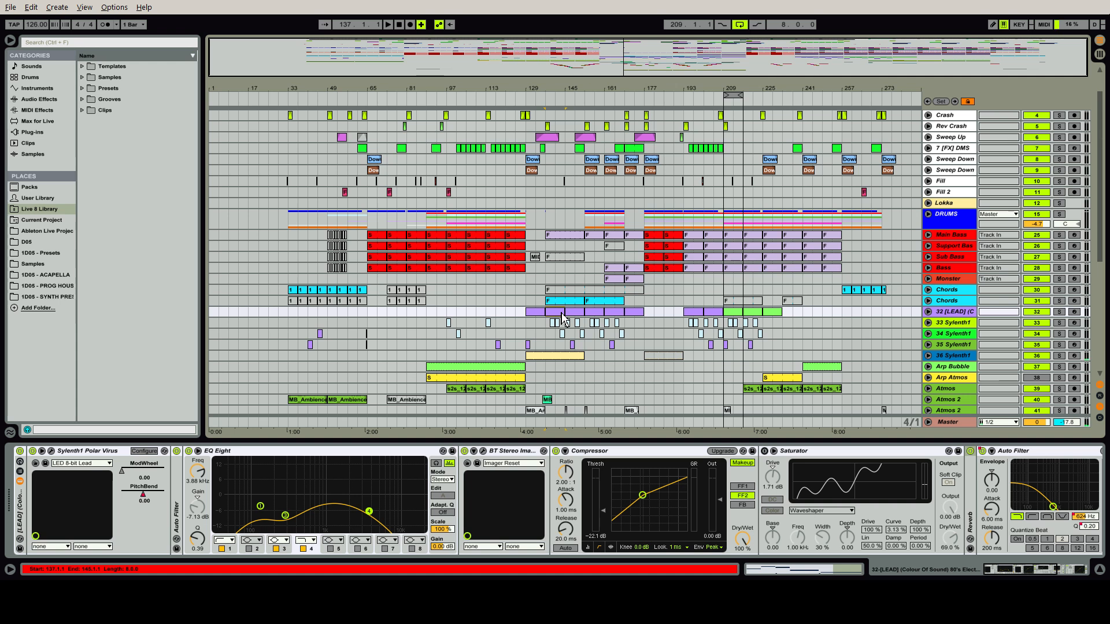
left_click(591, 313)
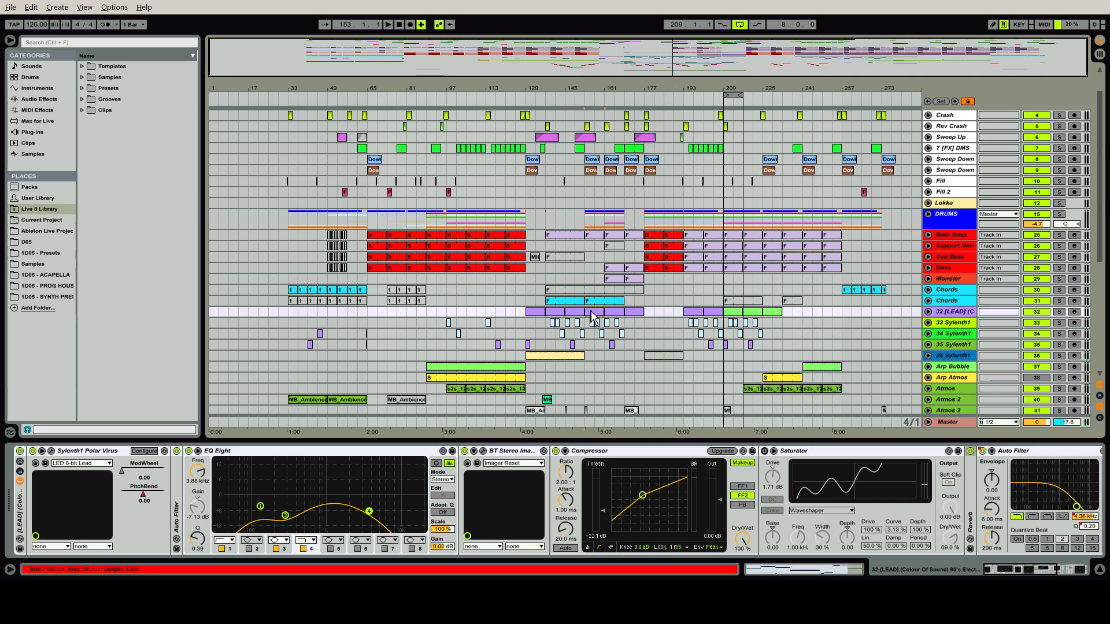
left_click(1058, 312)
key("space")
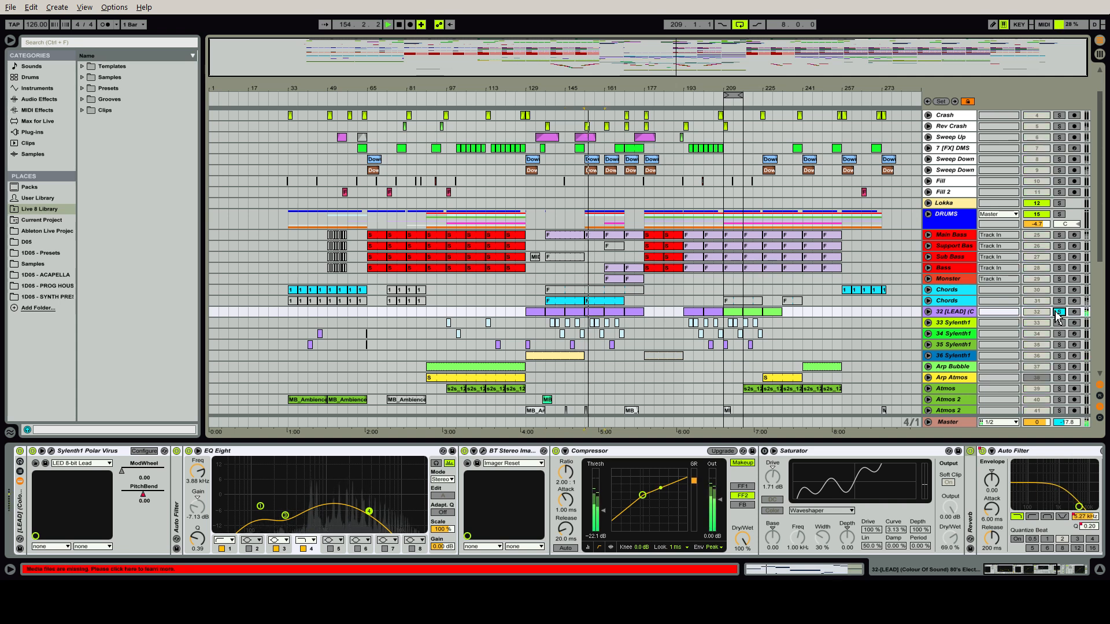
Fold the lead's Saturator and unfold its Reverb in the device chain
double_click(867, 452)
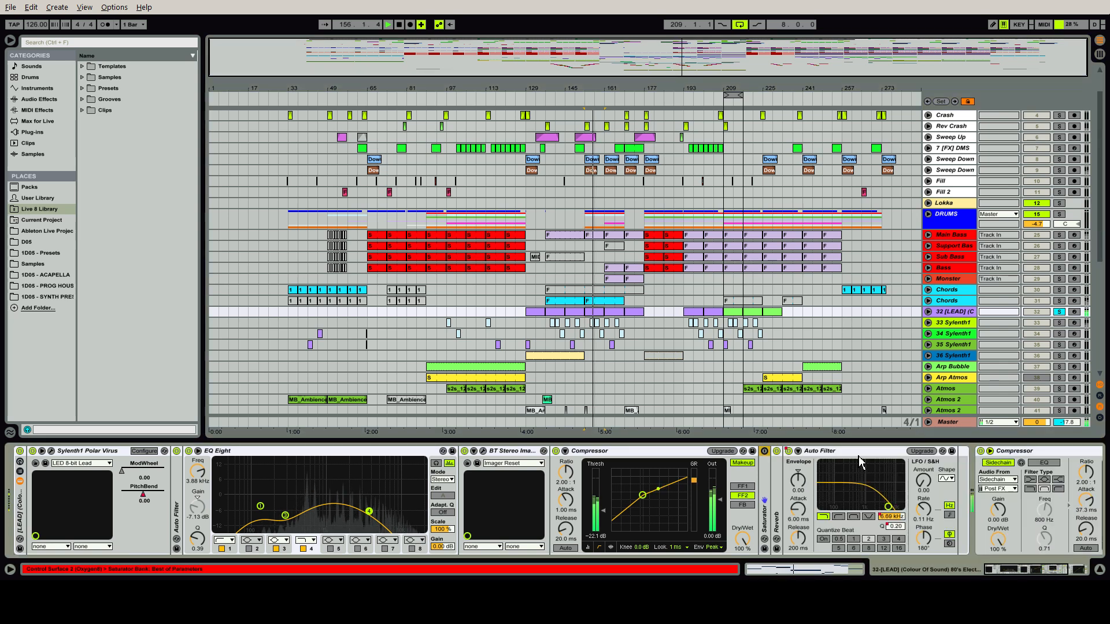
double_click(777, 491)
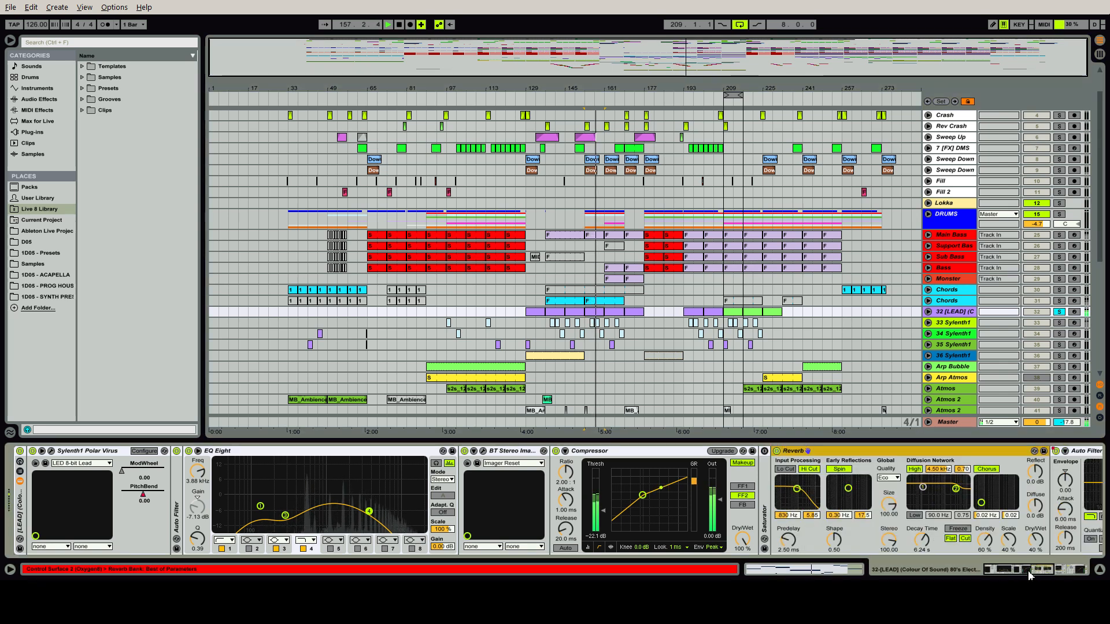
mouse_move(1029, 575)
left_mouse_down()
mouse_move(1075, 572)
mouse_move(1042, 571)
left_mouse_up()
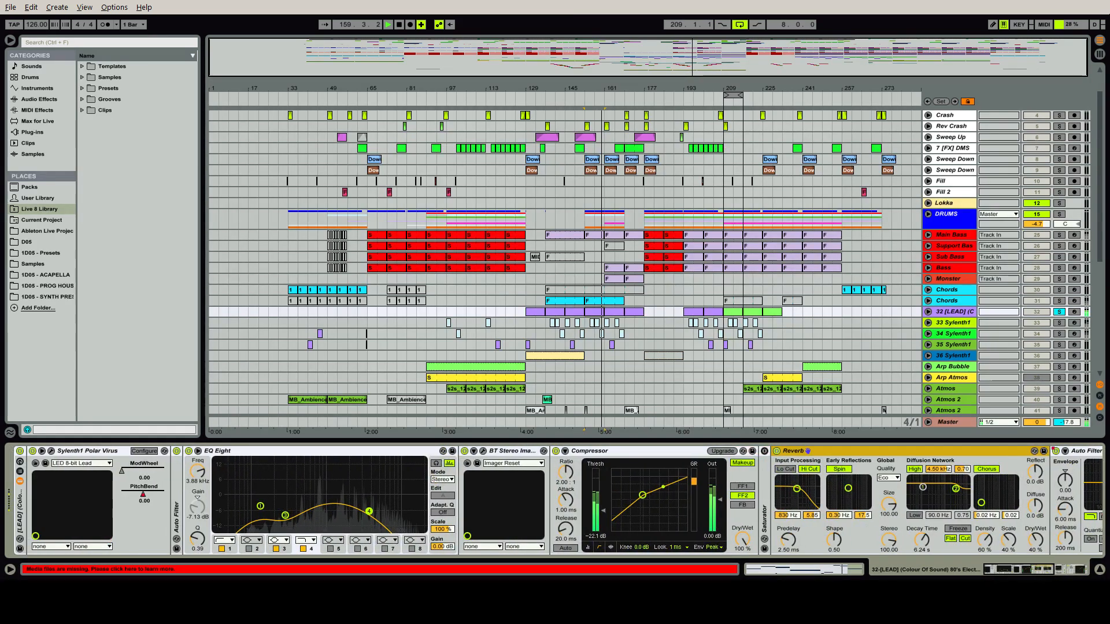
Open the lead's Sylenth1 with the LED 8-bit Lead preset, toggle its built-in reverb and delay, and close the plug-in window
left_click(52, 452)
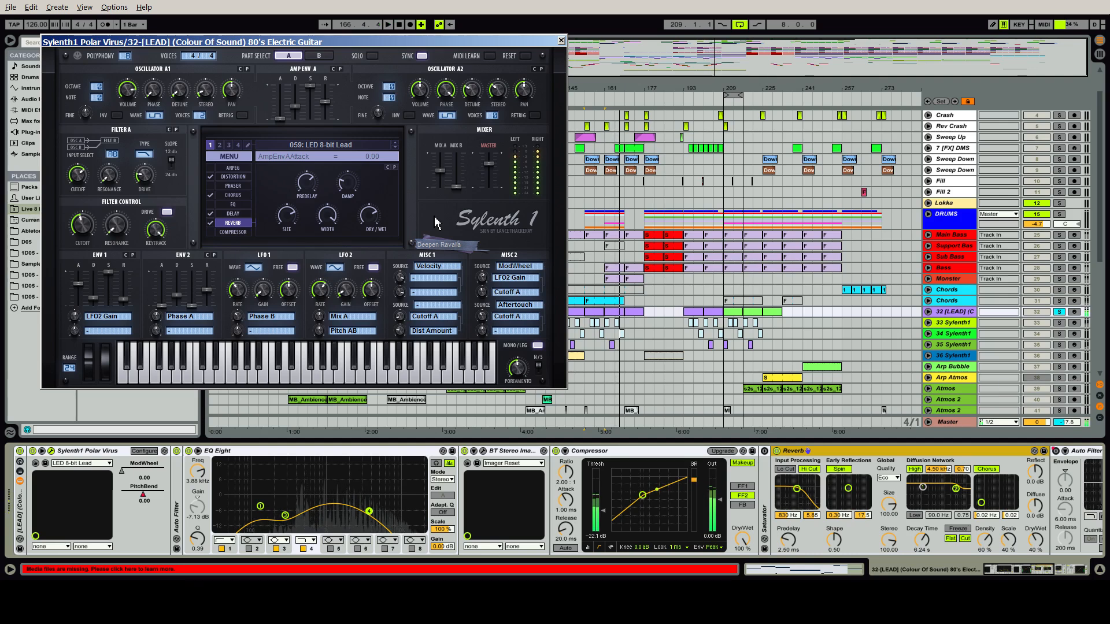
left_click(210, 222)
left_click(211, 213)
left_click(561, 40)
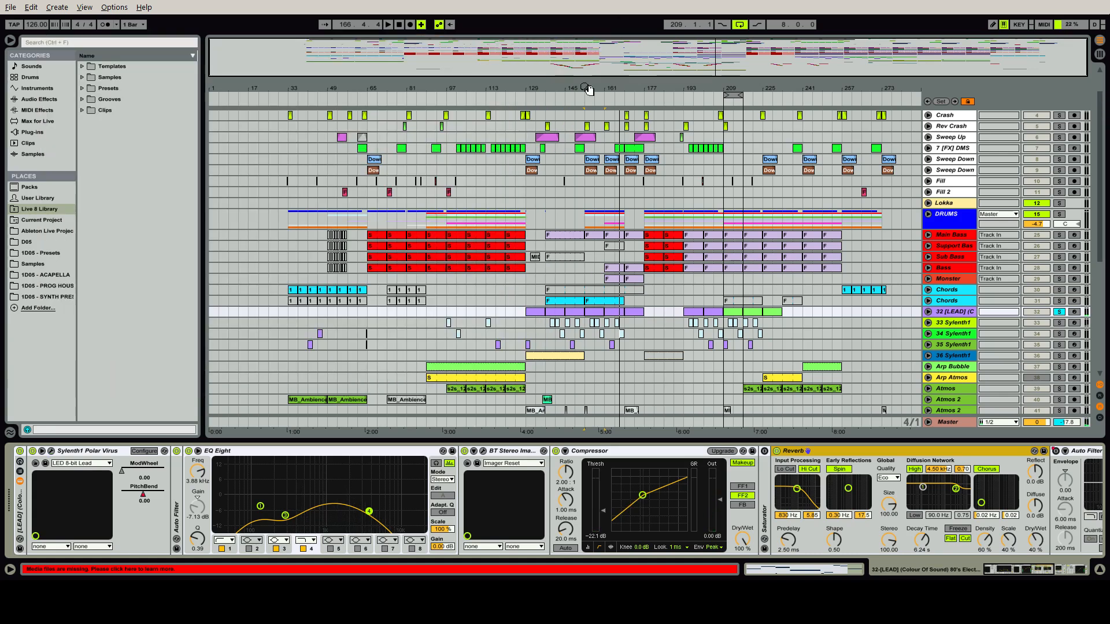
Bypass the lead's Reverb device and replay from bar 153, comparing the sound with EQ Eight off and back on
left_click(777, 451)
key("space")
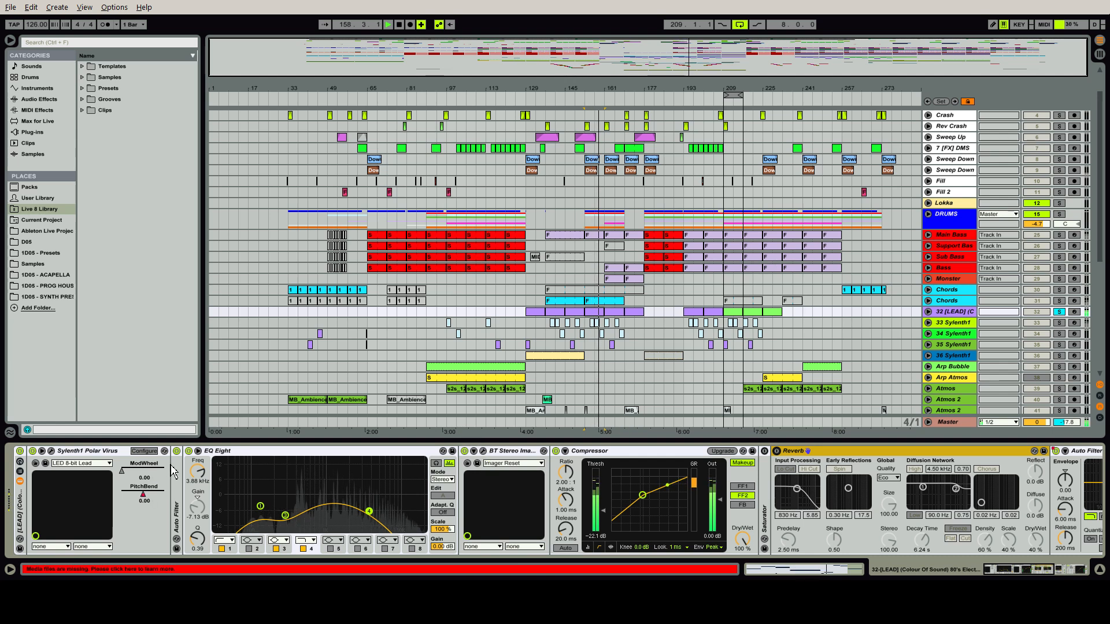
left_click(189, 452)
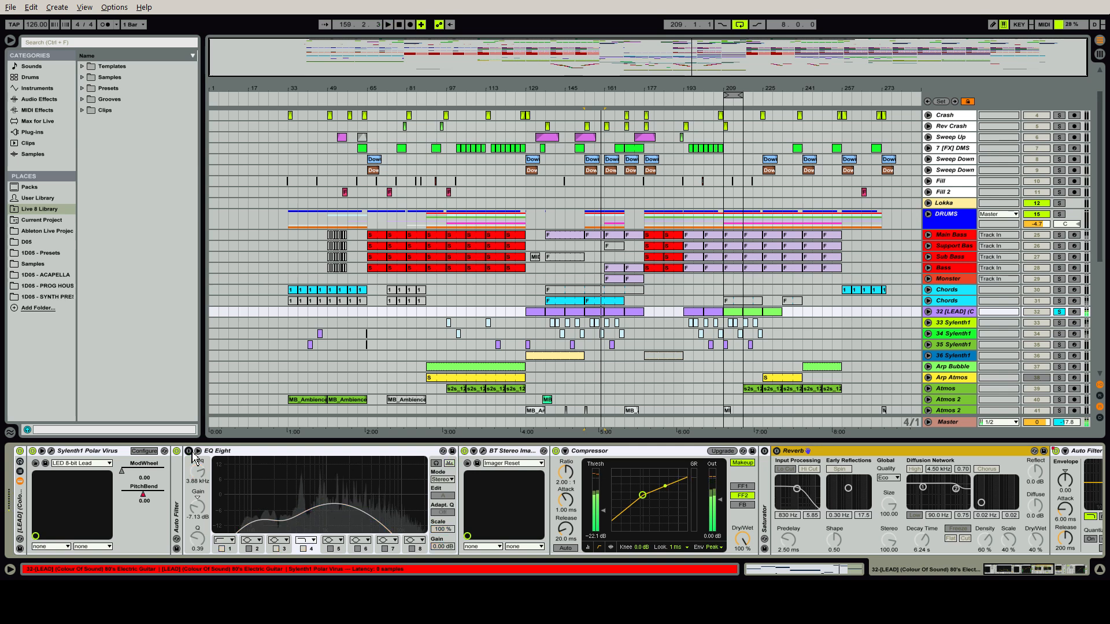
key("space")
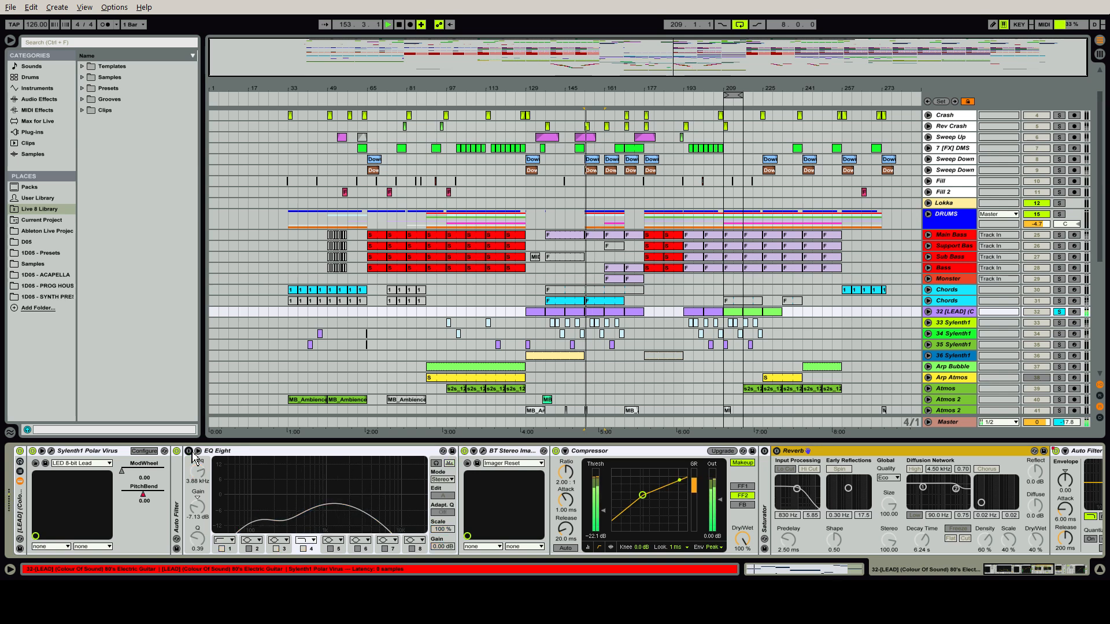
left_click(189, 451)
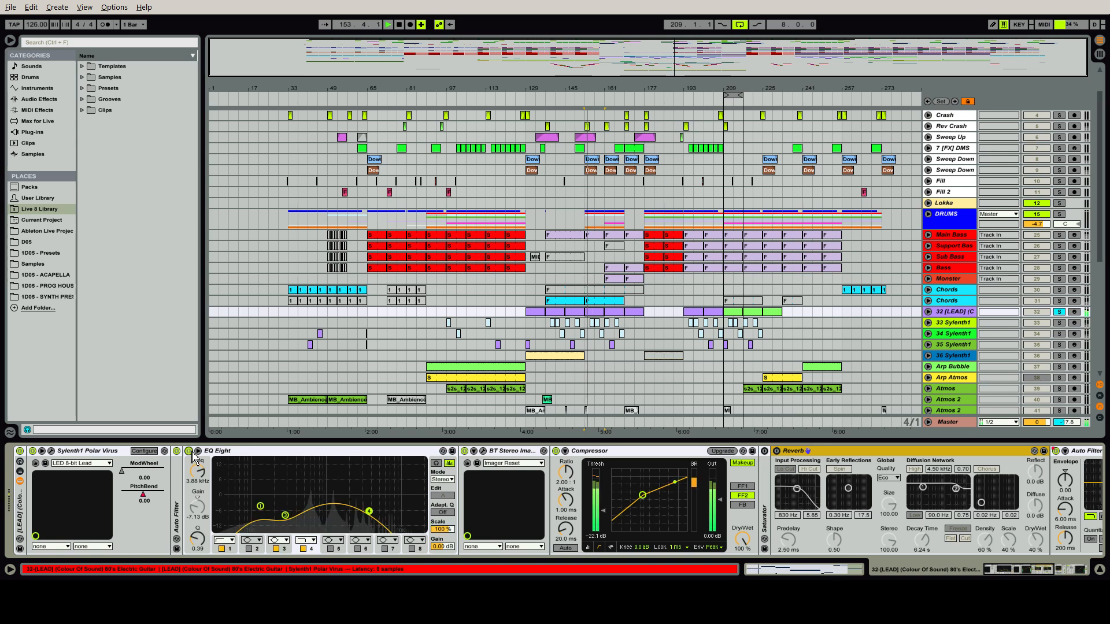
Open and close the lead's BT Stereo Imager window, and briefly bypass and re-enable the device during playback
left_click(482, 452)
left_click(483, 452)
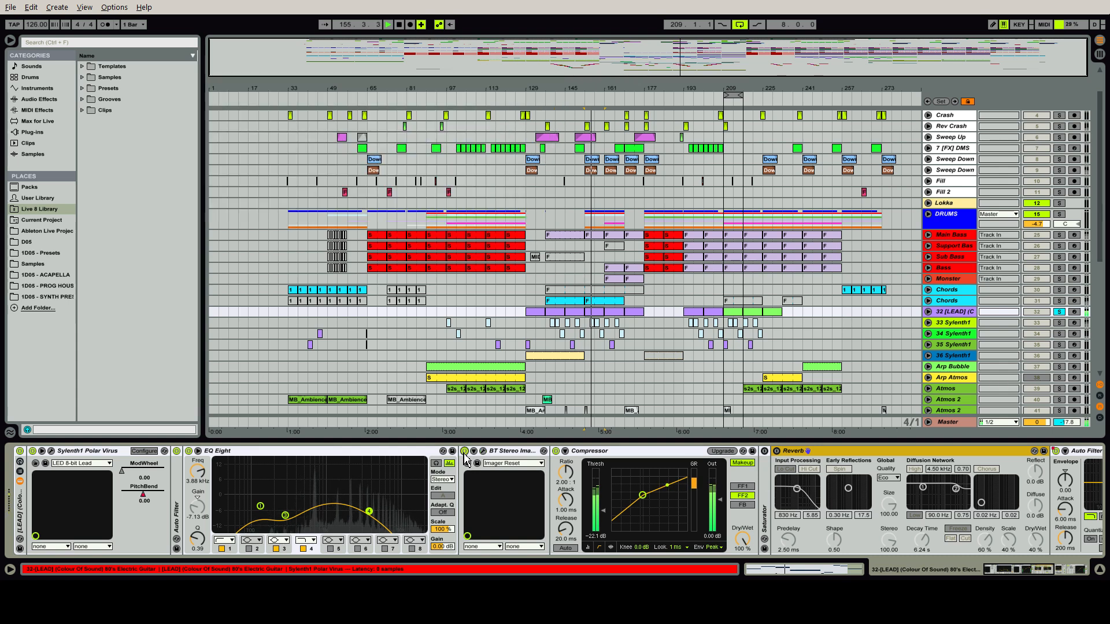
left_click(464, 452)
left_click(464, 453)
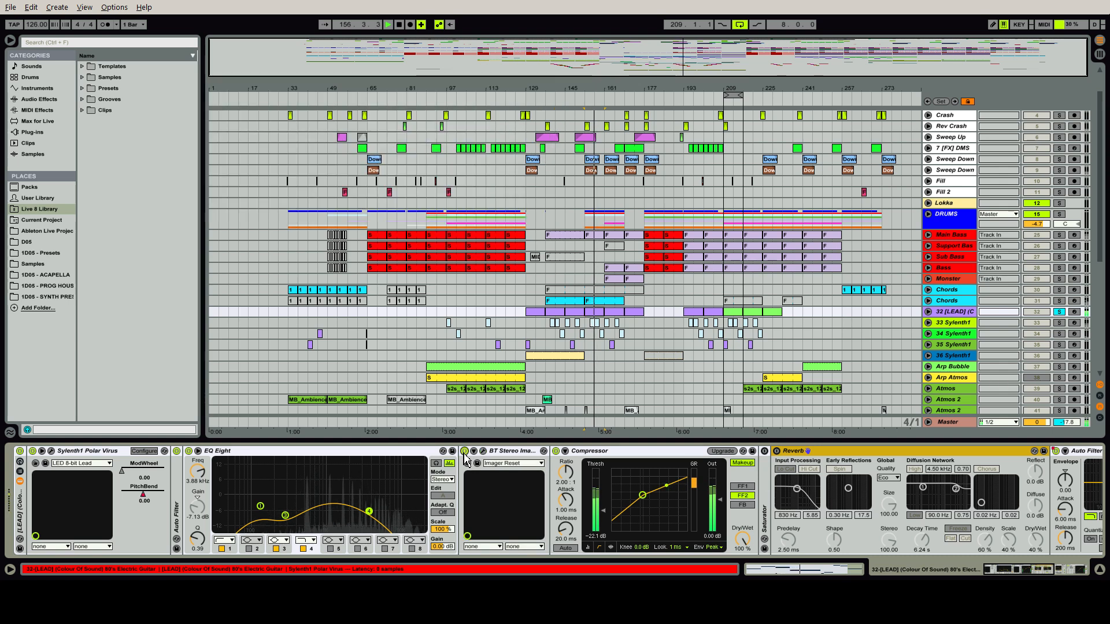
Open and close the lead's BT Stereo Imager again, compare the Compressor off and on, and re-enable the Reverb device
left_click(483, 452)
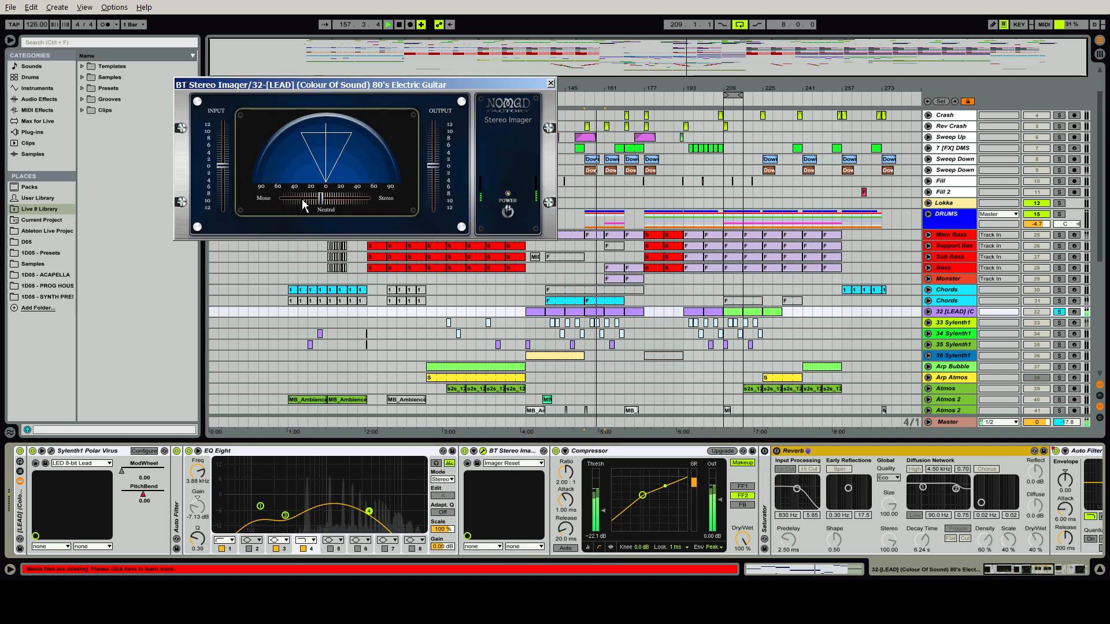
left_click(484, 451)
left_click(556, 451)
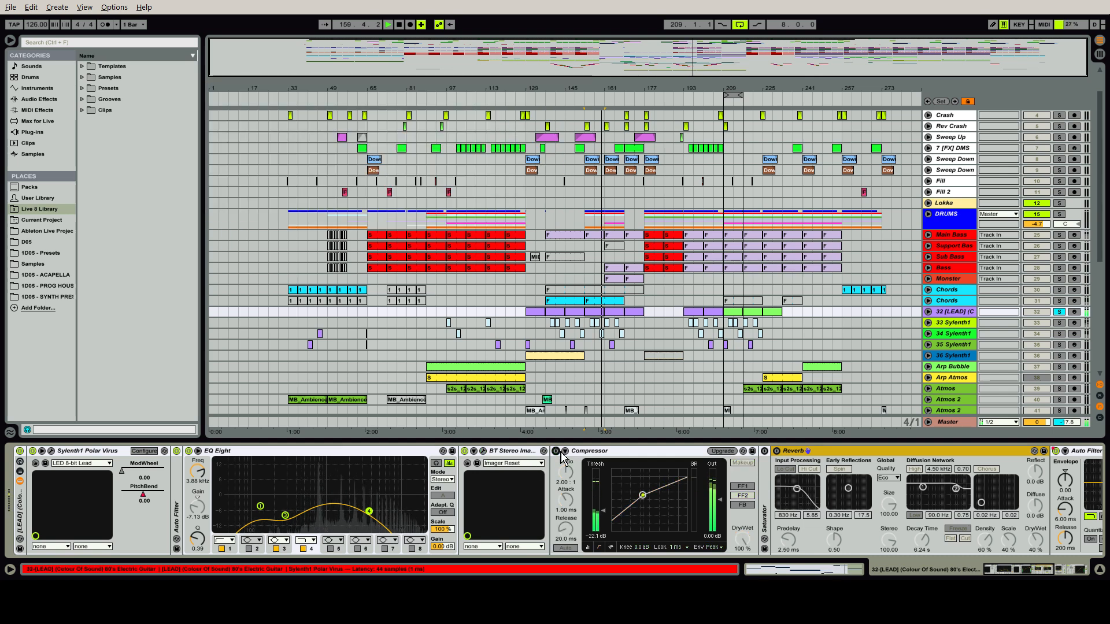
left_click(558, 451)
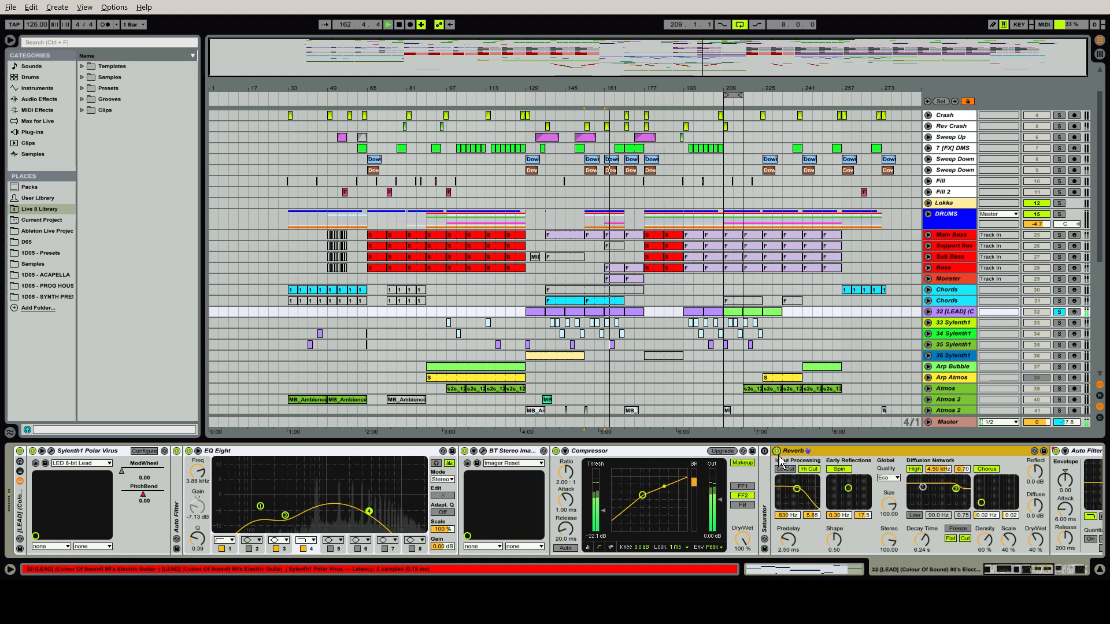
left_click_drag(1031, 570, 1064, 578)
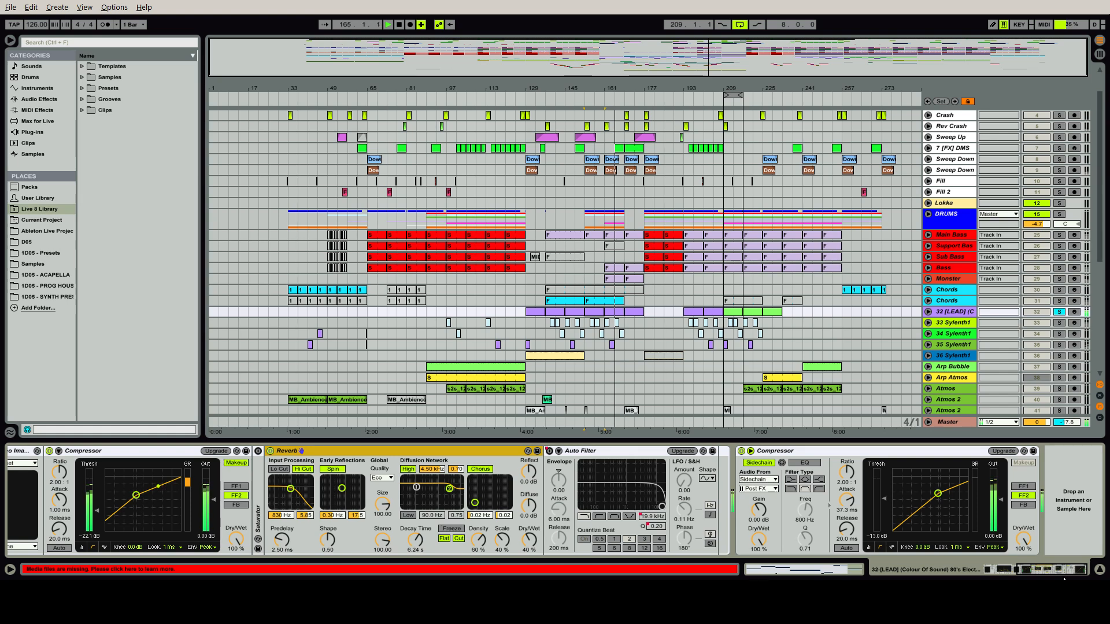
Open the lead's Sylenth1, switch its built-in delay and reverb back on, replay from bar 153, and close the plug-in window
left_click_drag(1064, 579, 1016, 578)
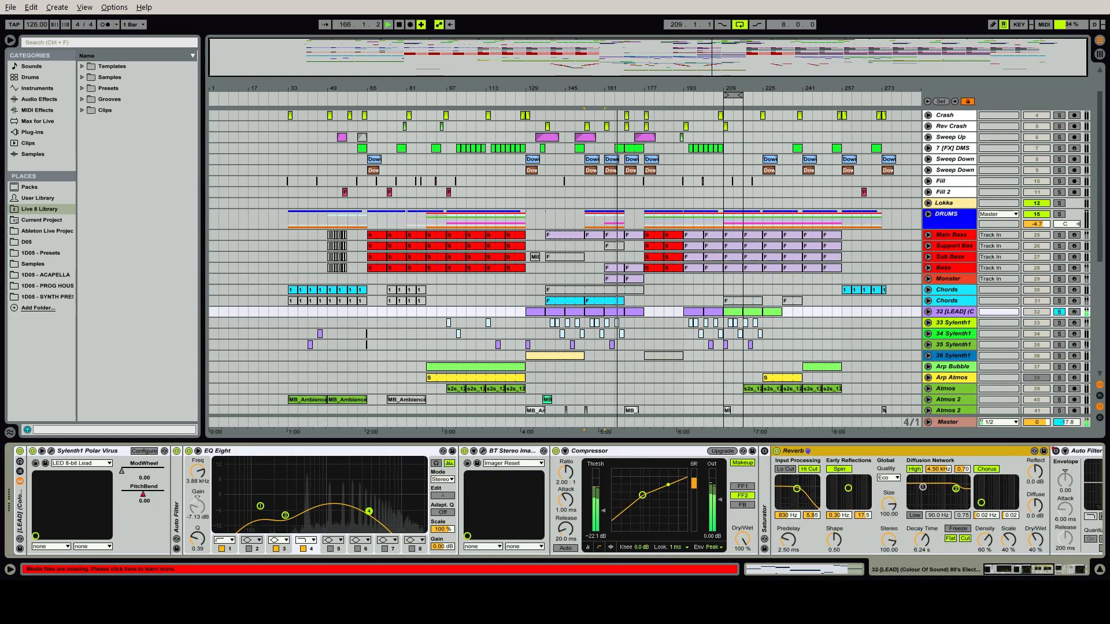
left_click(52, 450)
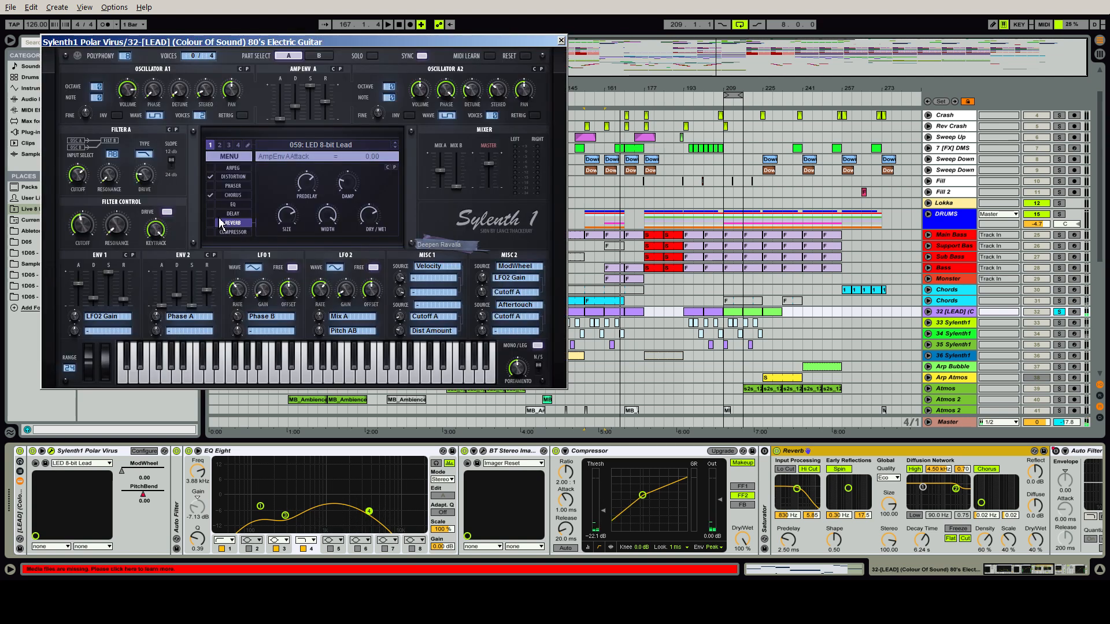
key("space")
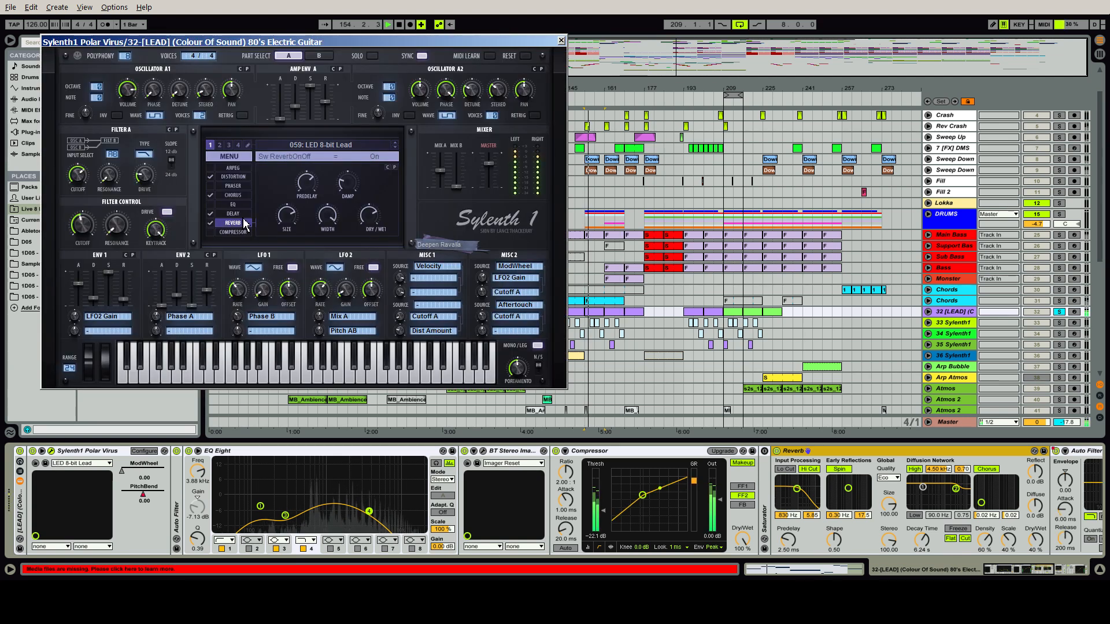
left_click(560, 40)
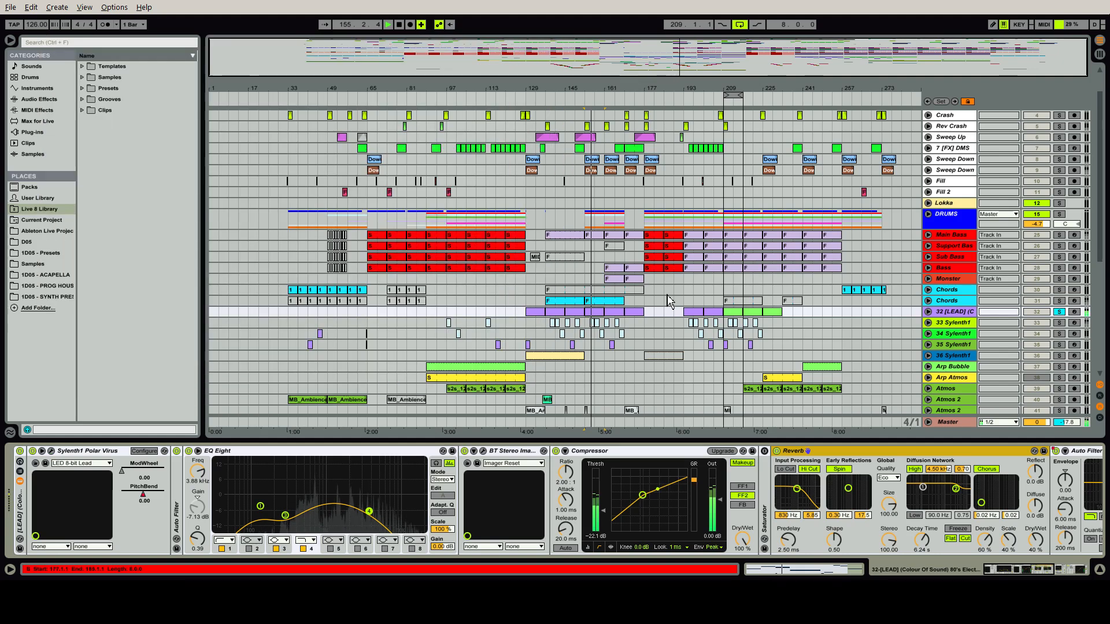
Unsolo the lead track and unfold its Saturator in the device chain
left_click_drag(1005, 569, 1046, 572)
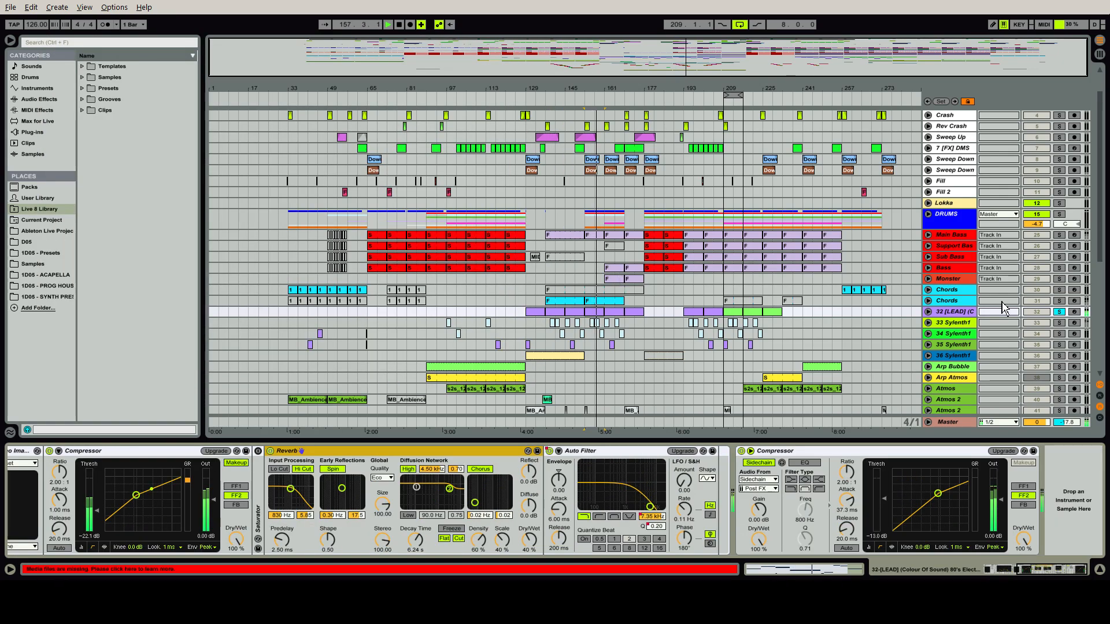
left_click(1060, 313)
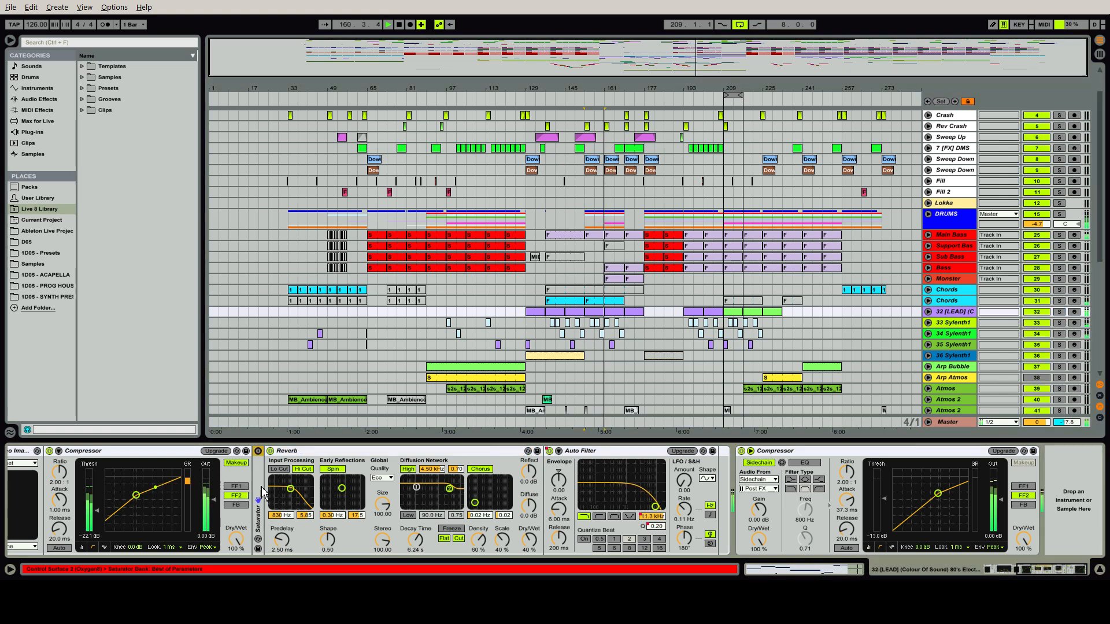
double_click(259, 466)
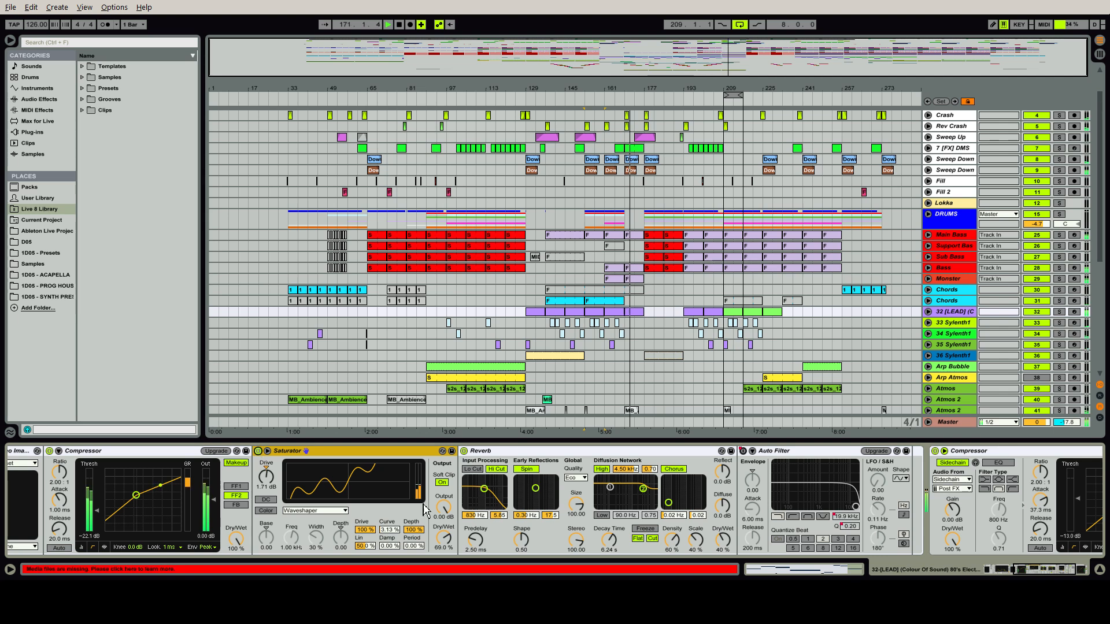
Solo the lead to hear its full device chain, return to the full mix, and stop playback
left_click(1058, 311)
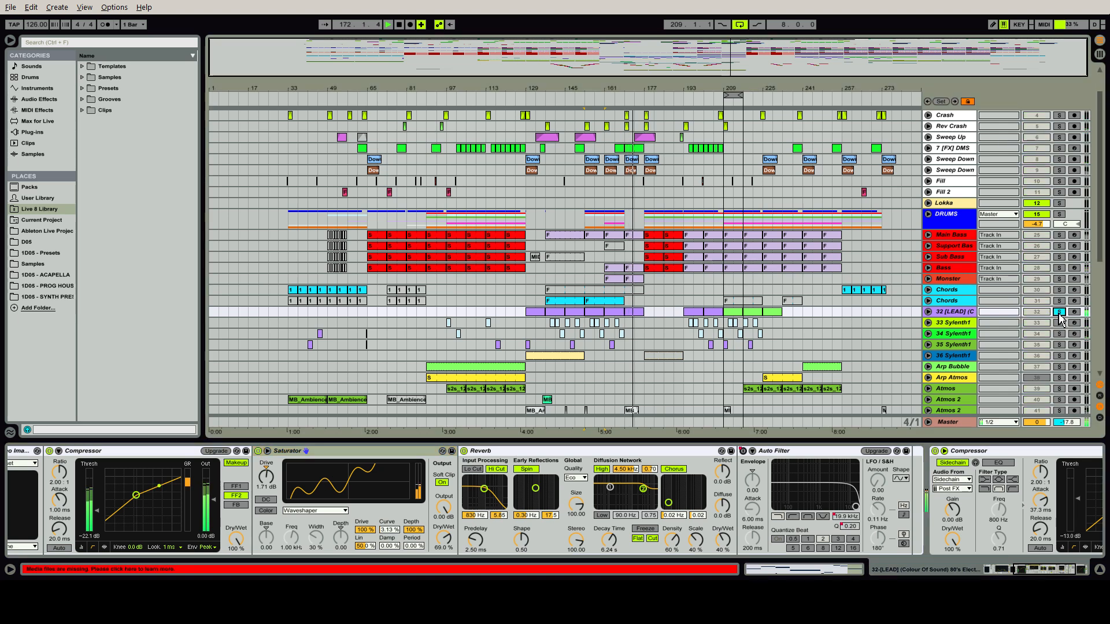
left_click_drag(1049, 576, 1019, 576)
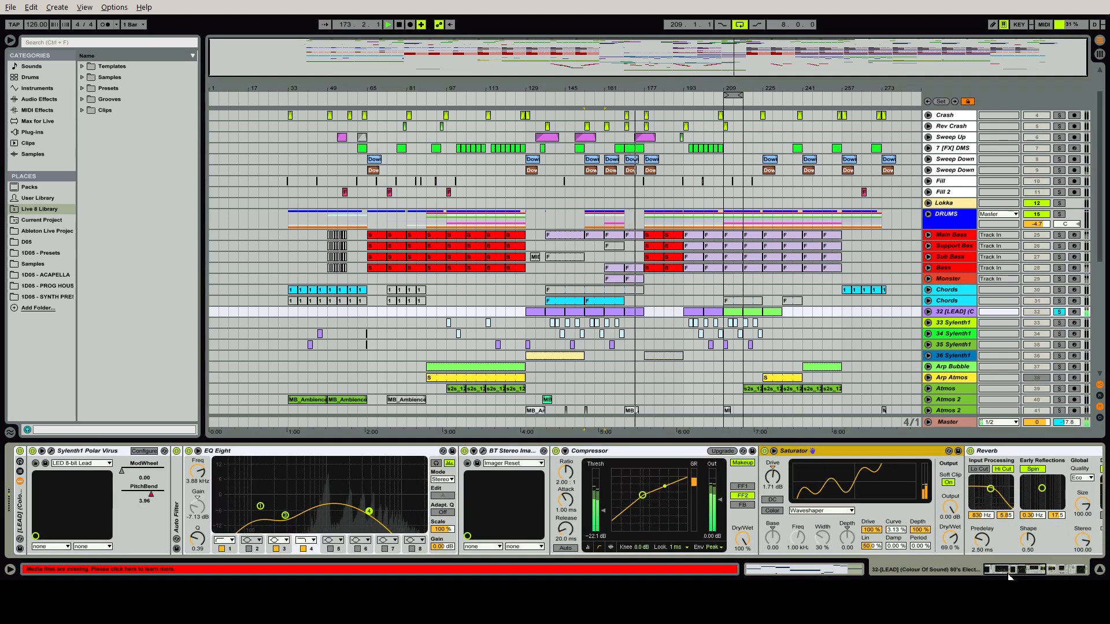
left_click(1061, 314)
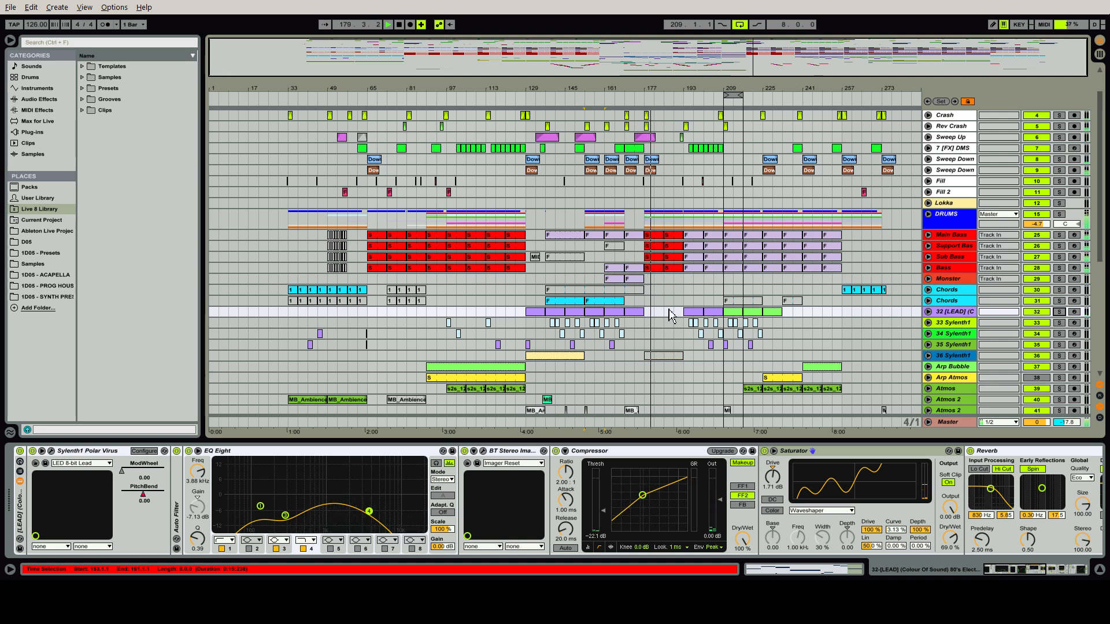
key("space")
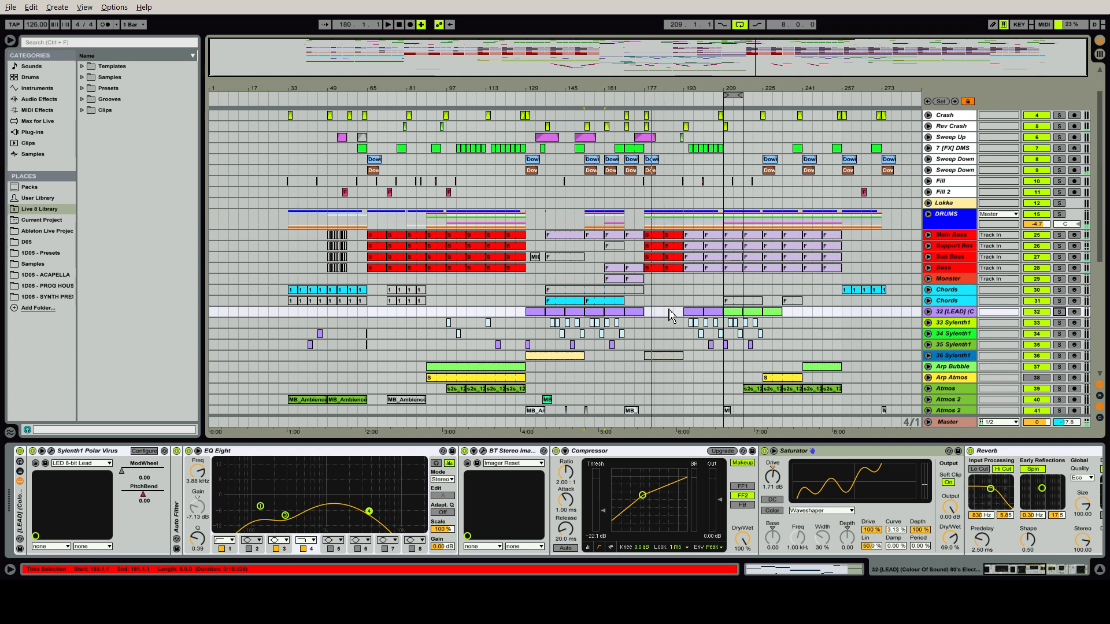
Solo the second Chords track and show its device chain with Nexus, EQ Eight and Reverb
key("ctrl+alt+l")
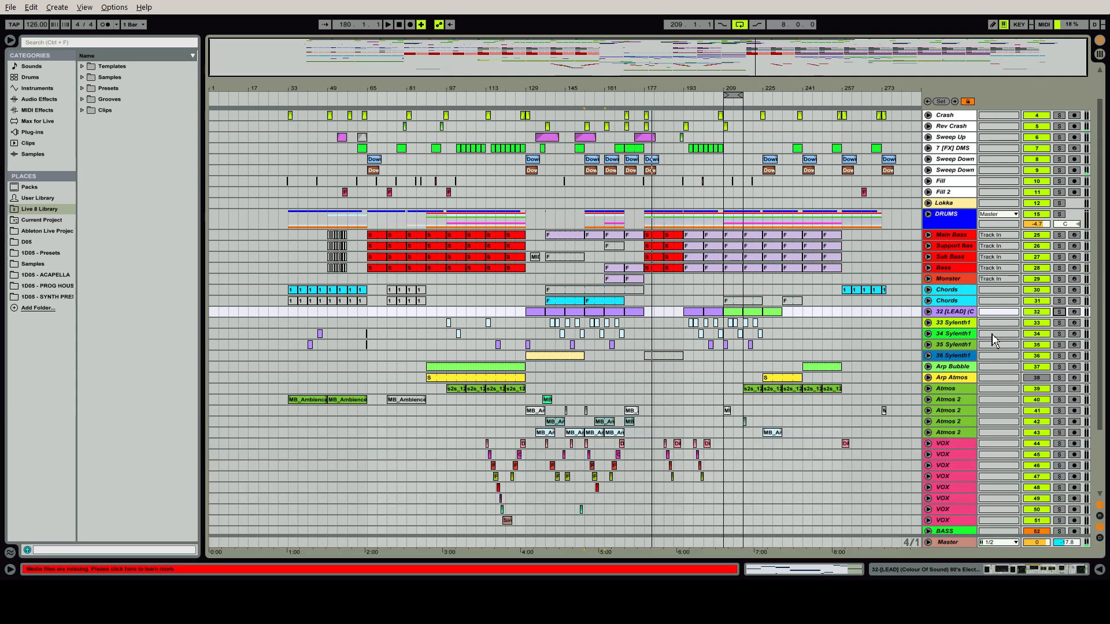
left_click(565, 303)
left_click(1059, 301)
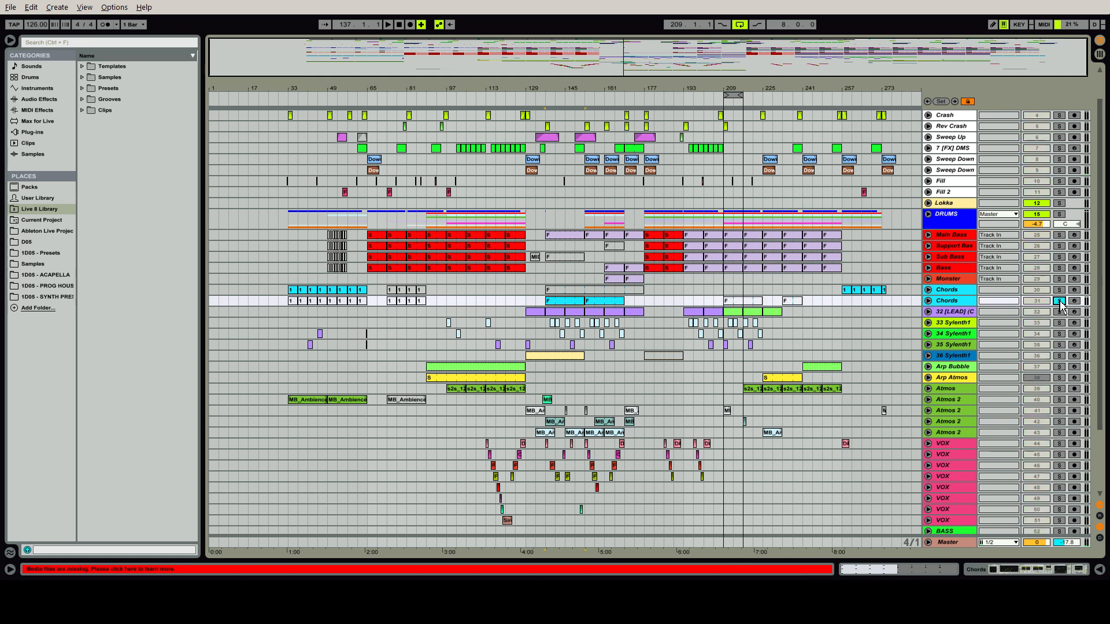
double_click(971, 303)
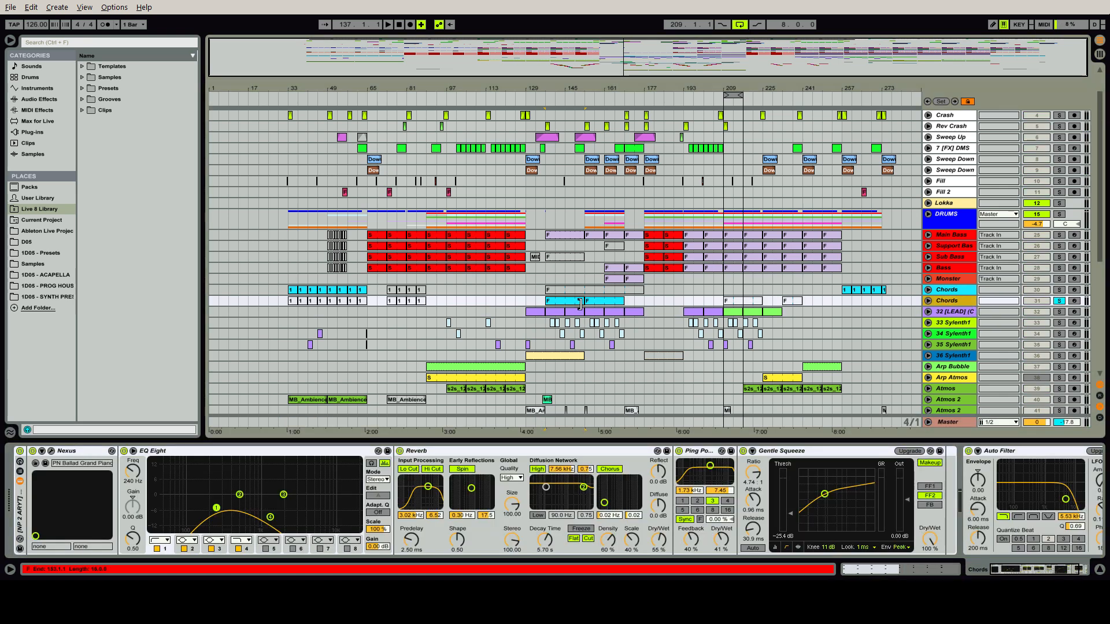
Play the Chords clip from bar 137 and compare the soloed chords with the full mix
left_click(594, 302)
key("space")
left_click(553, 301)
key("space")
key("space")
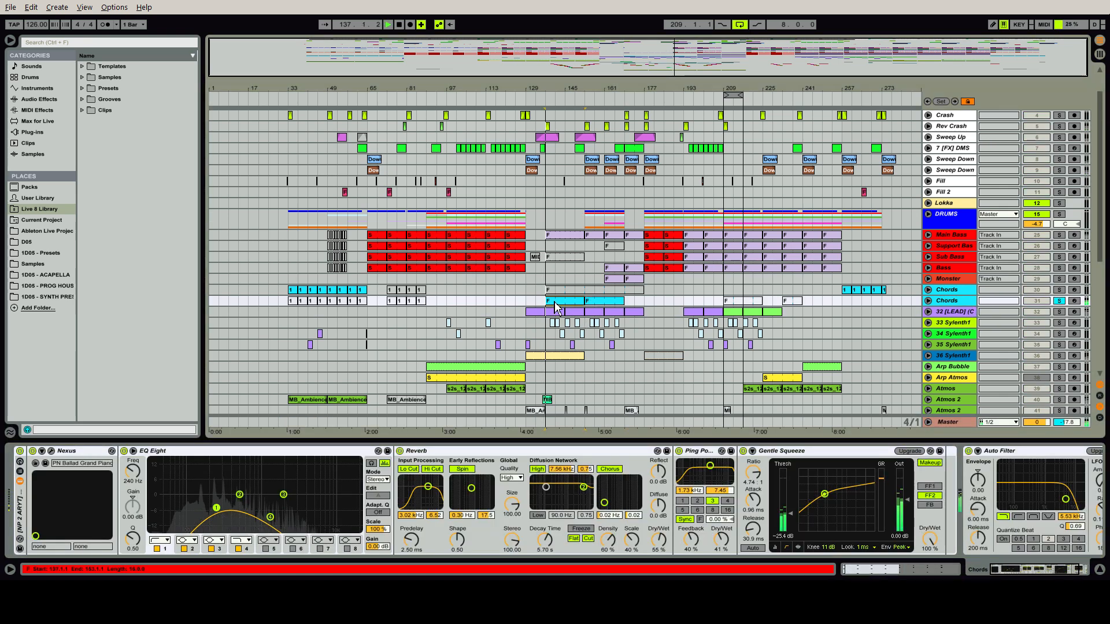
left_click(1059, 301)
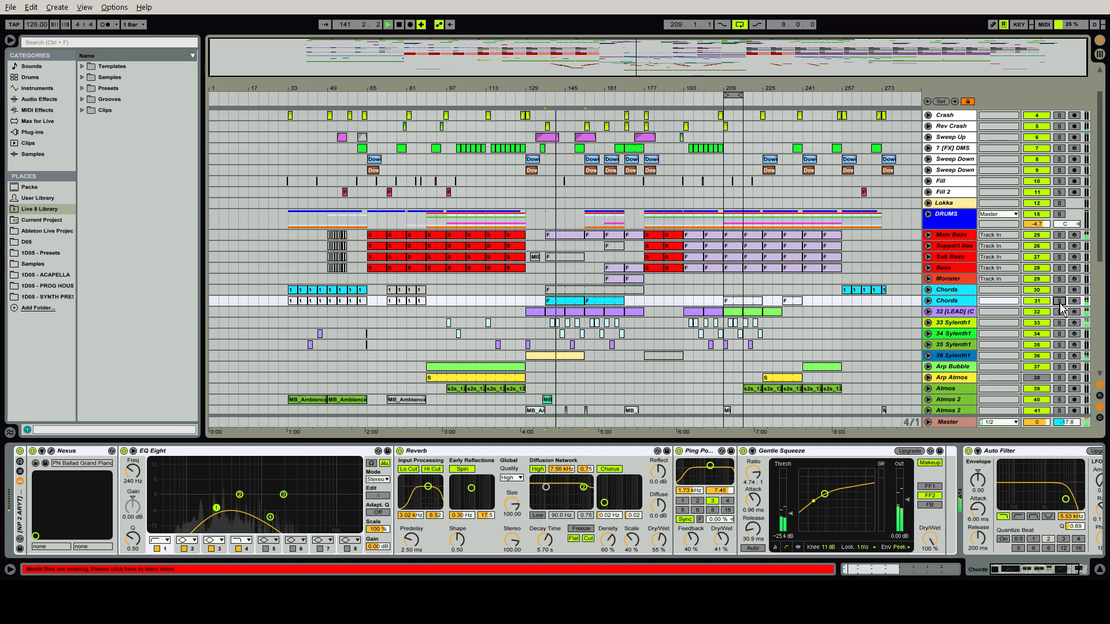
left_click(1059, 301)
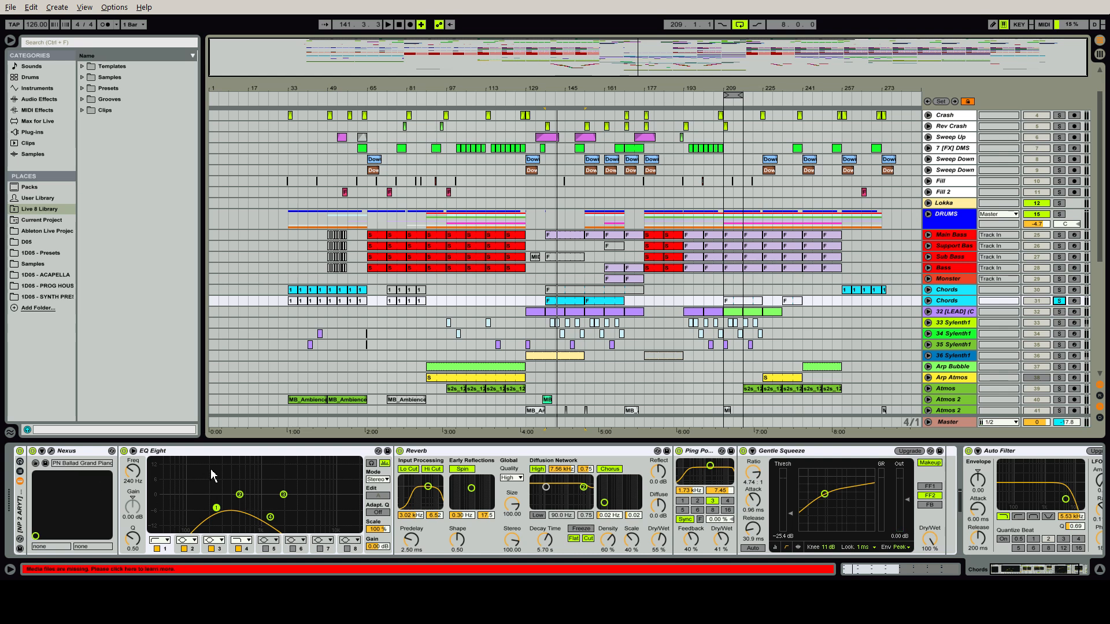
Replay the soloed chords and compare their sound with EQ Eight bypassed and re-enabled
key("space")
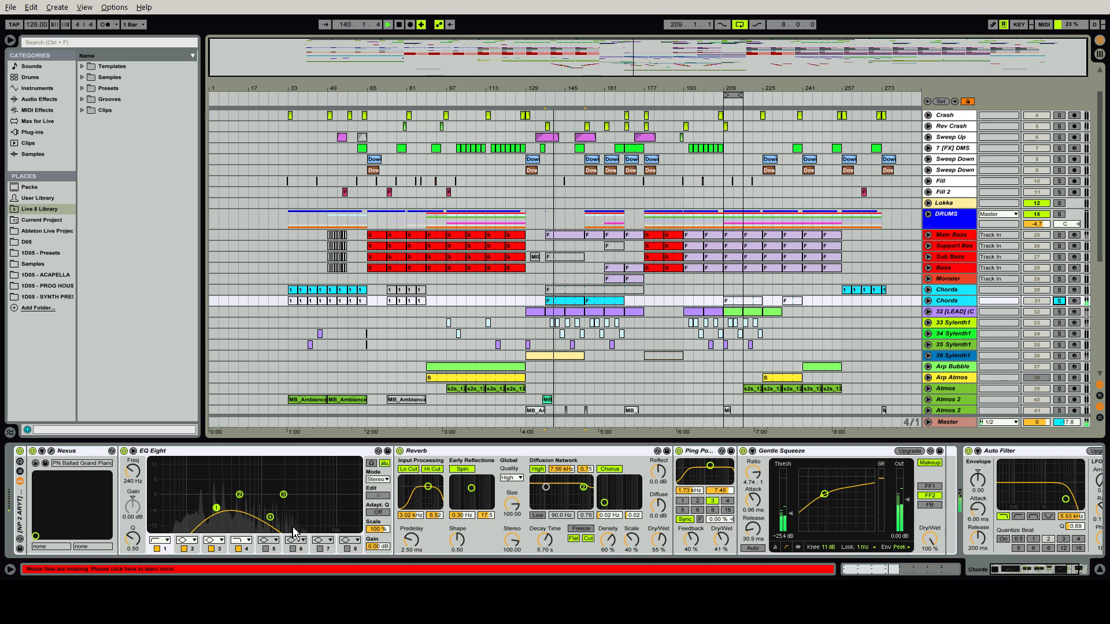
left_click(123, 451)
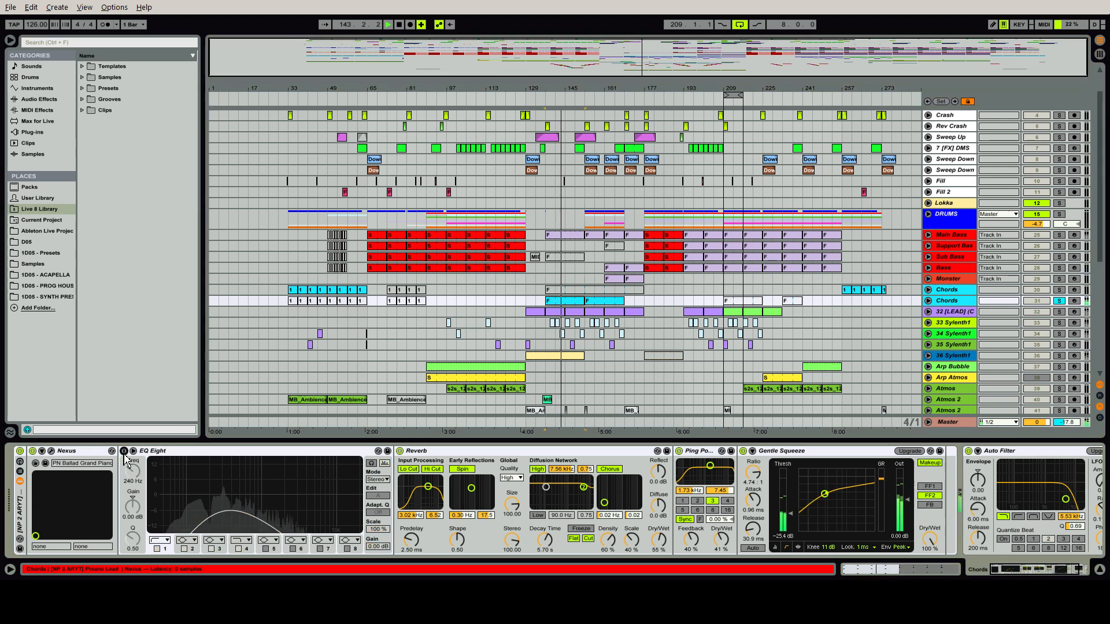
left_click(124, 452)
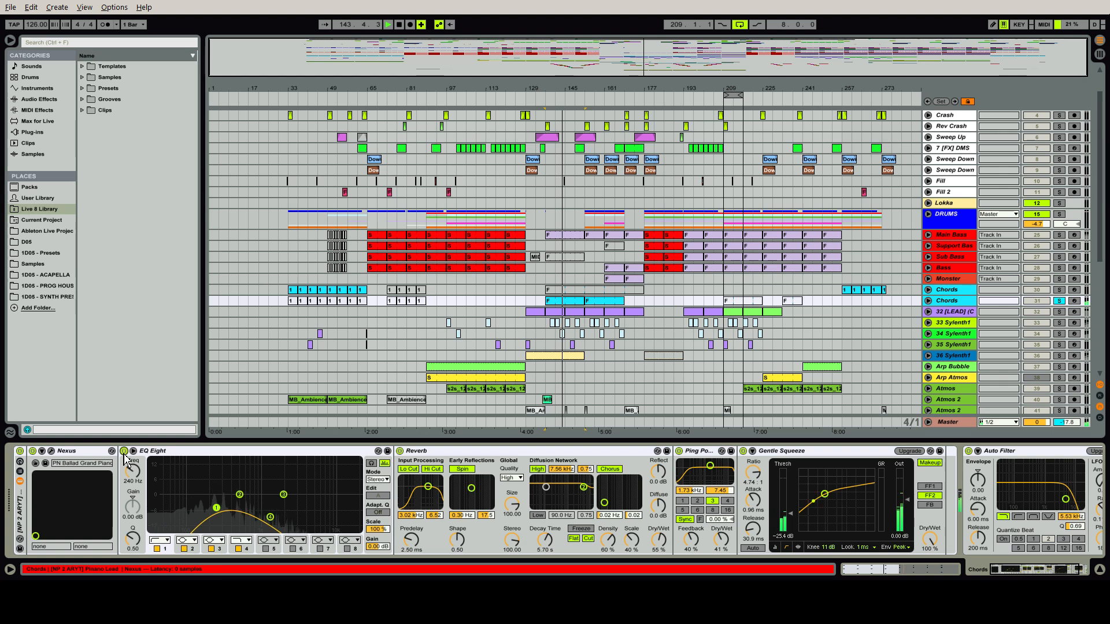
Audition the chords with Reverb and Ping Pong Delay bypassed, briefly toggle the Gentle Squeeze compressor, and re-enable both effects
left_click(399, 452)
left_click(400, 452)
left_click(679, 451)
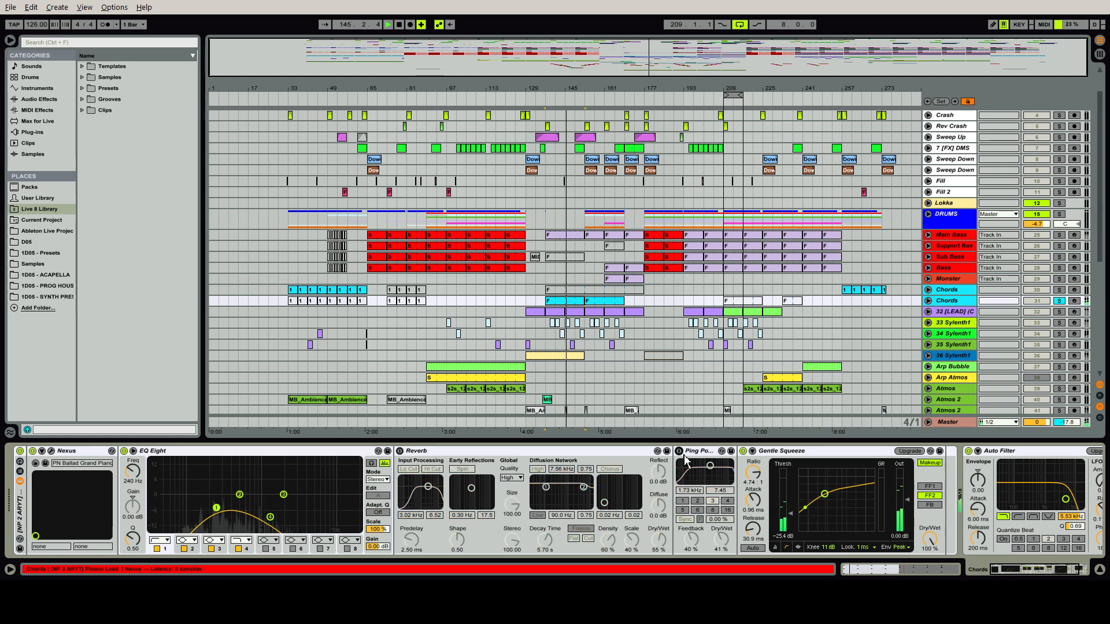
left_click(743, 452)
left_click(743, 453)
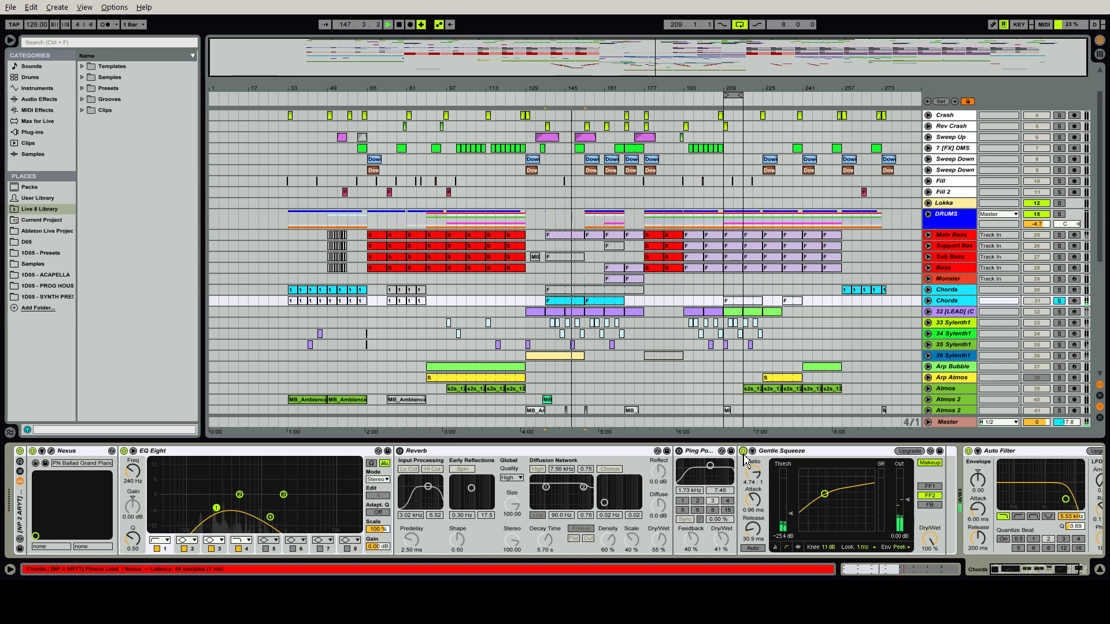
left_click(799, 451)
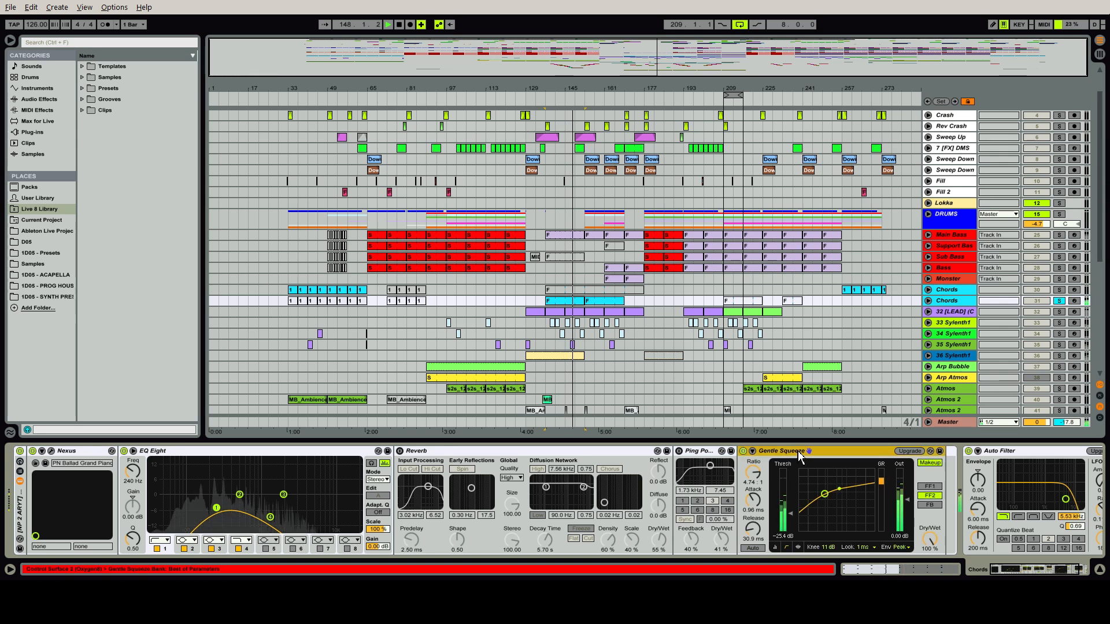
left_click(680, 452)
left_click(400, 452)
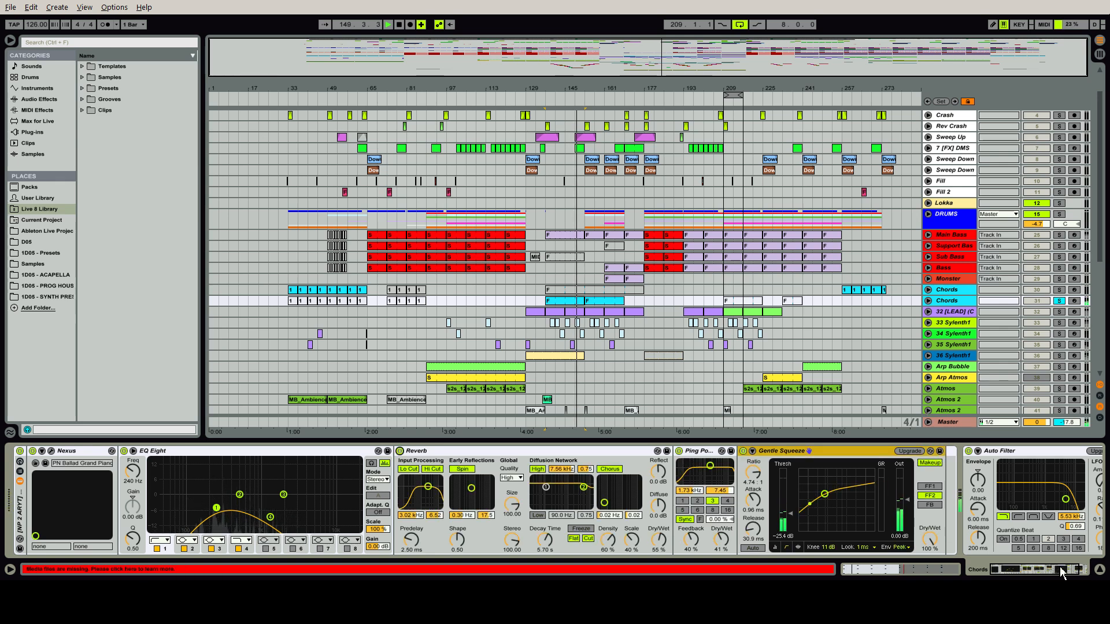
Unsolo the Chords track, solo the Main Bass, and select its clip at bar 161
left_click(1061, 573)
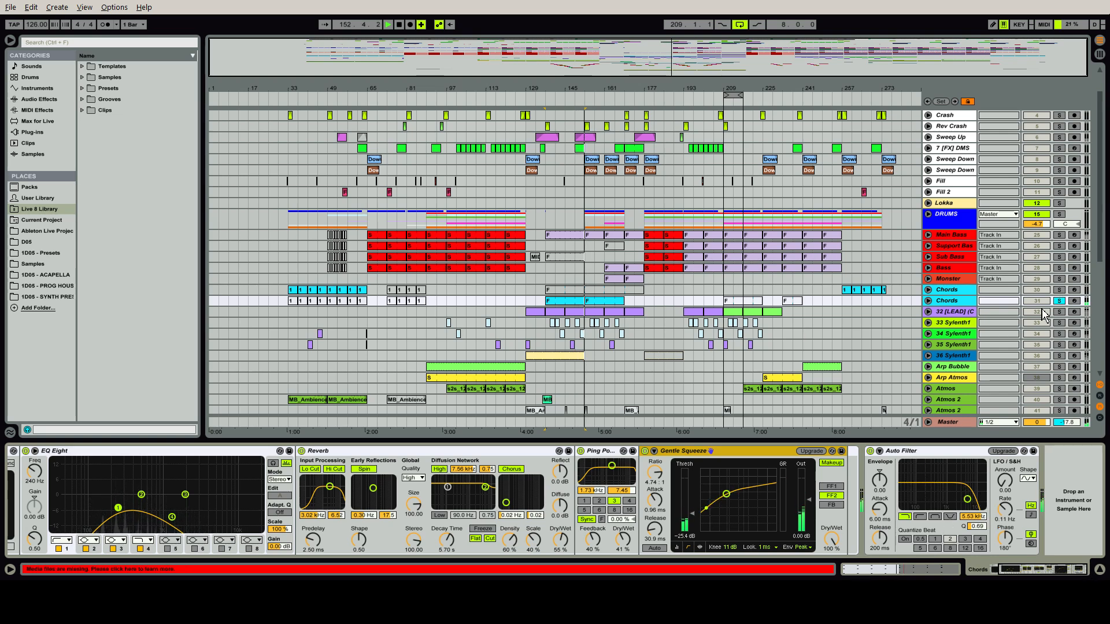
left_click(1058, 301)
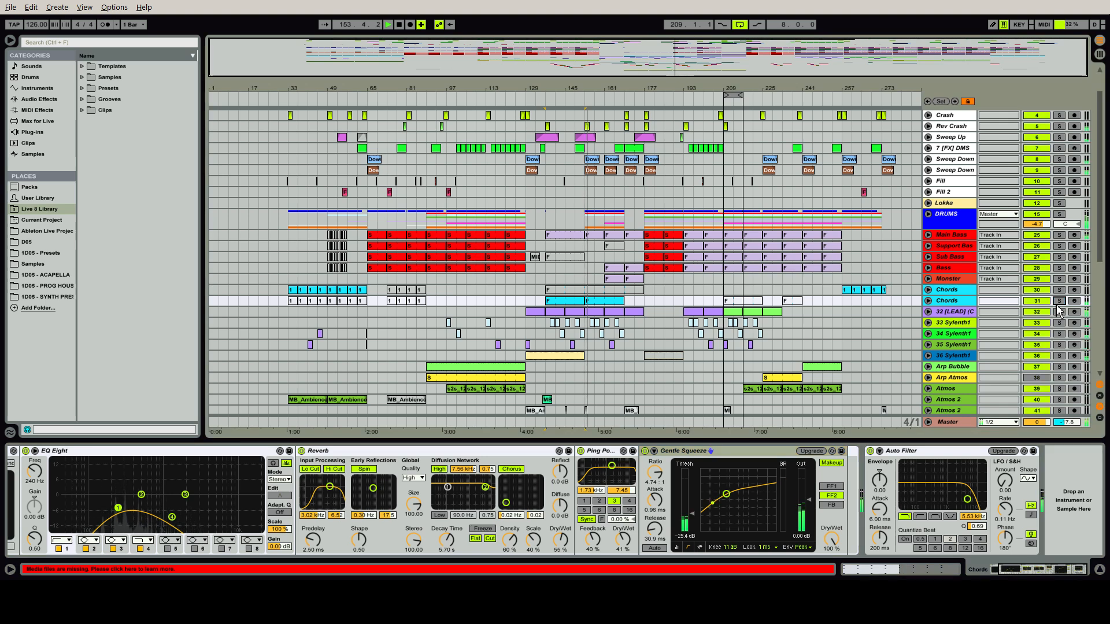
left_click(1059, 235)
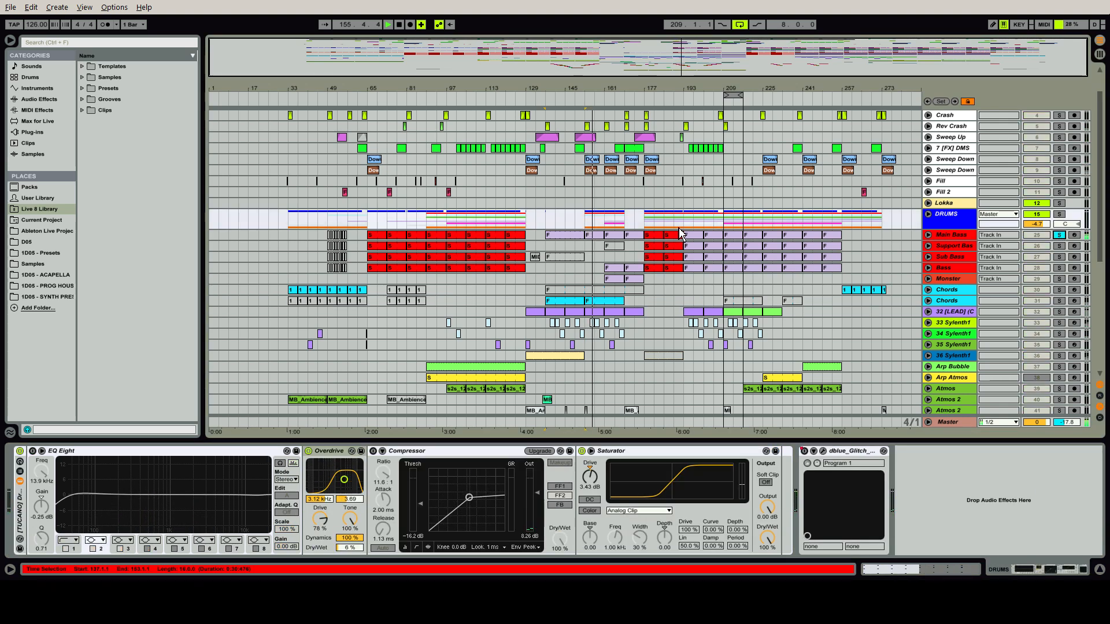
left_click(612, 237)
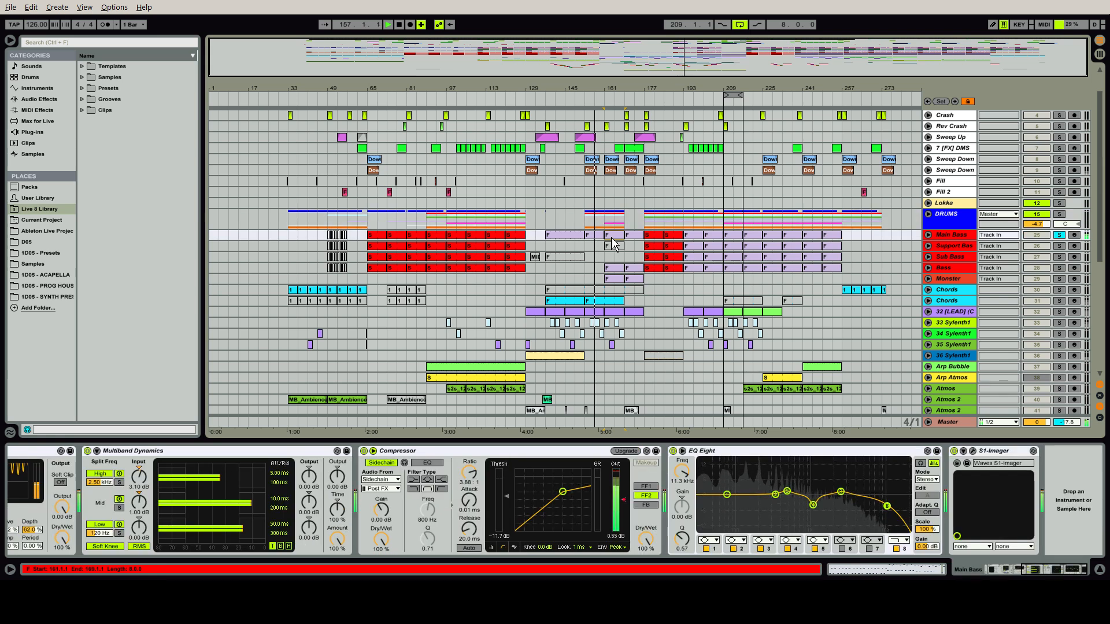
Solo the Monster track together with the Main Bass and show the Monster track's device chain
key("ctrl+alt+l")
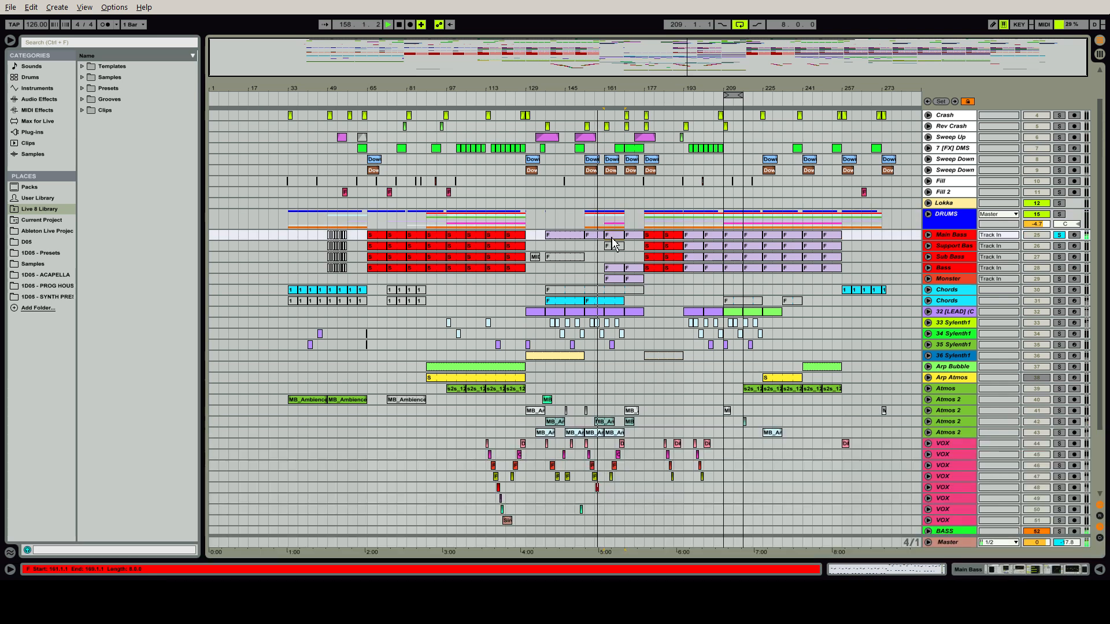
left_click(612, 282)
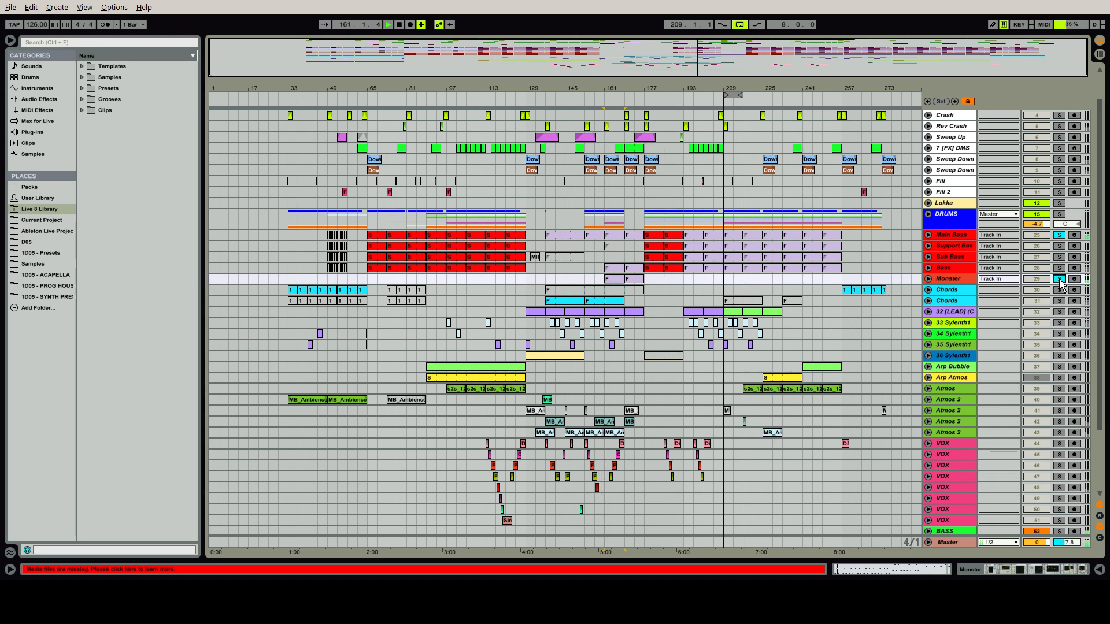
double_click(961, 280)
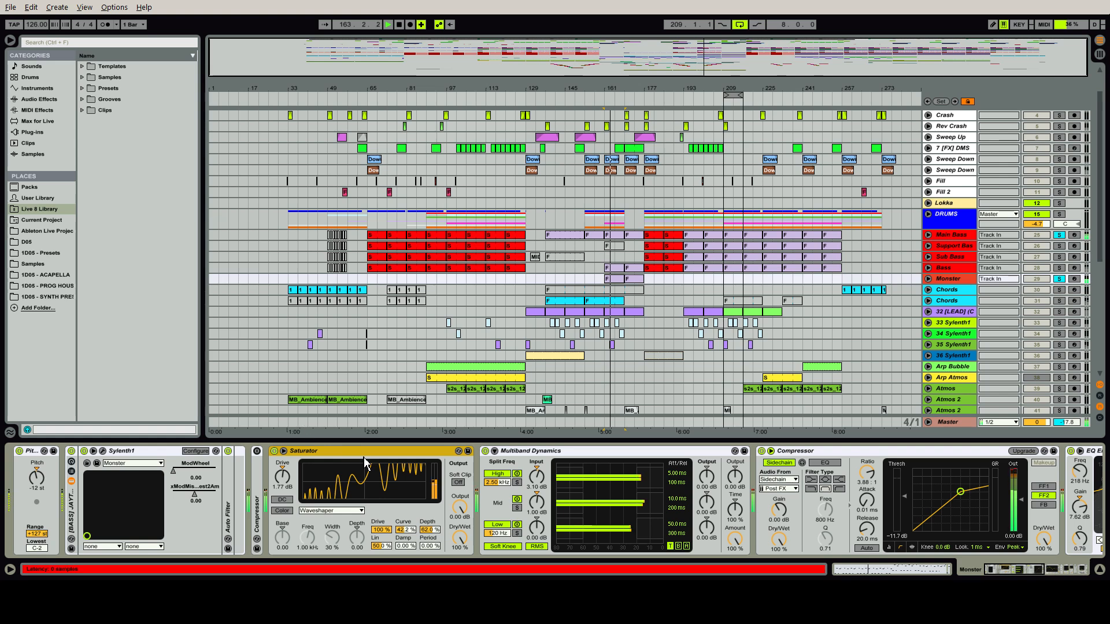
Examine the end of the Monster track's chain from Compressor to Auto Filter, and unsolo the Main Bass
left_click(1053, 572)
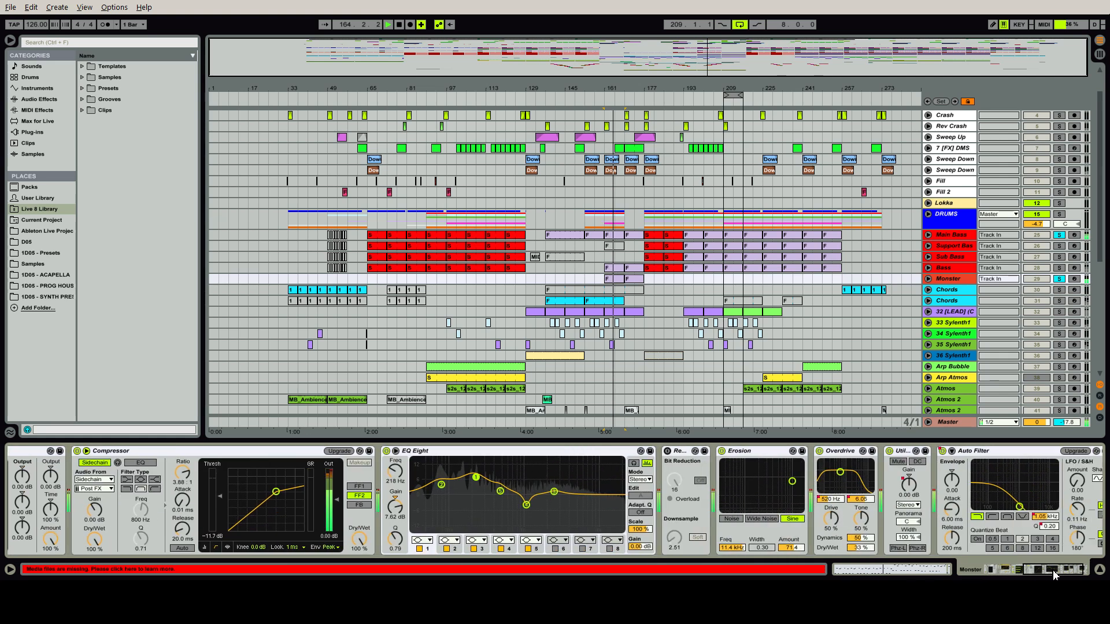
left_click_drag(1053, 571, 1064, 570)
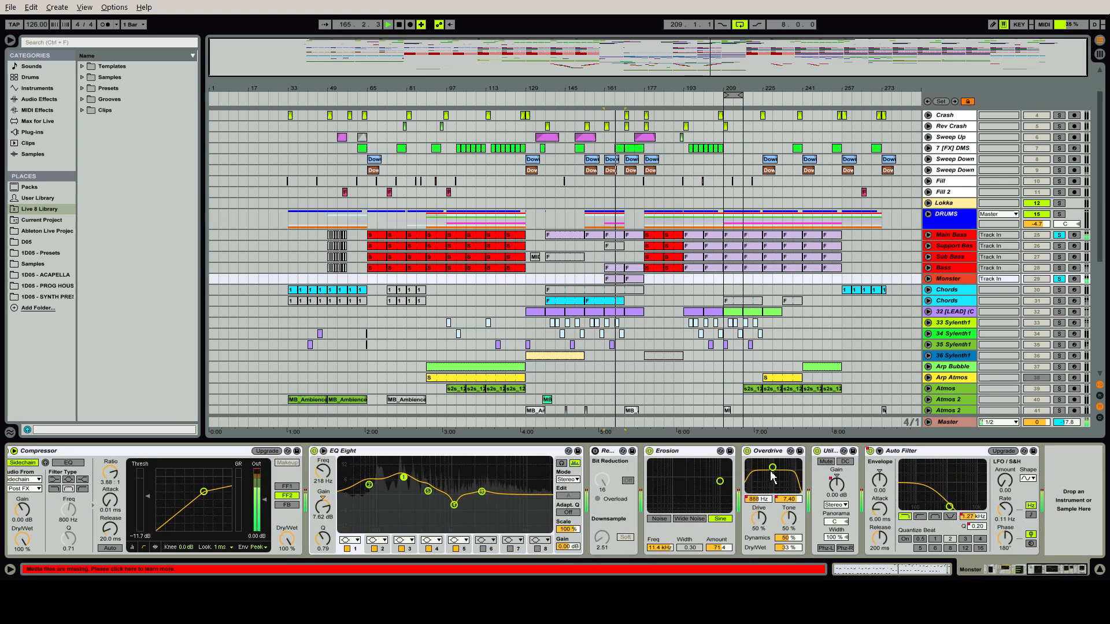
left_click_drag(772, 476, 783, 478)
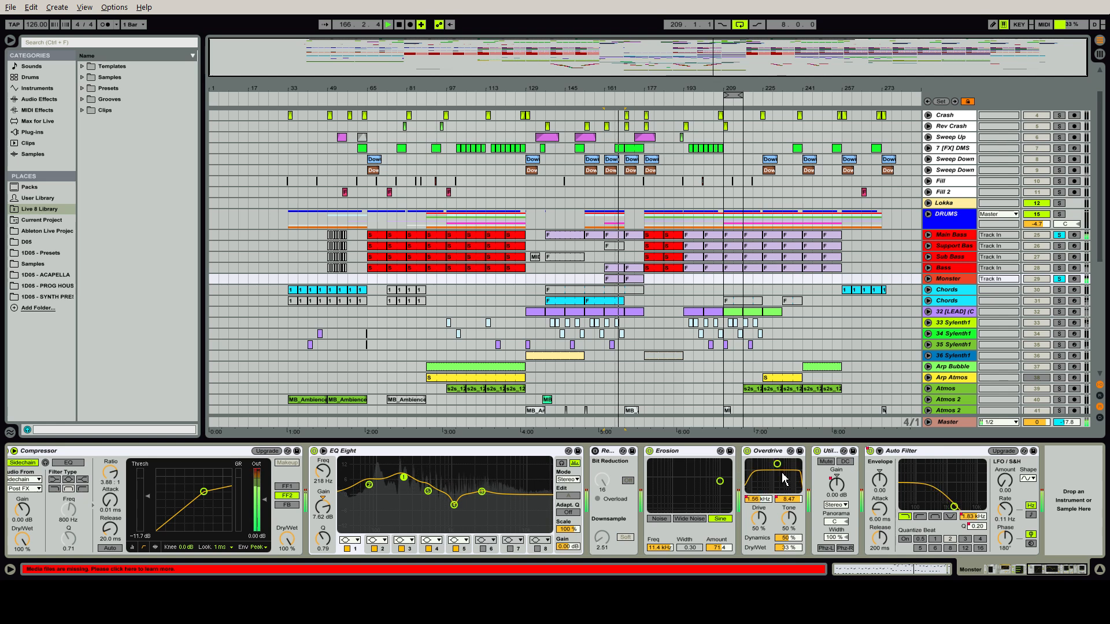
left_click(1059, 235)
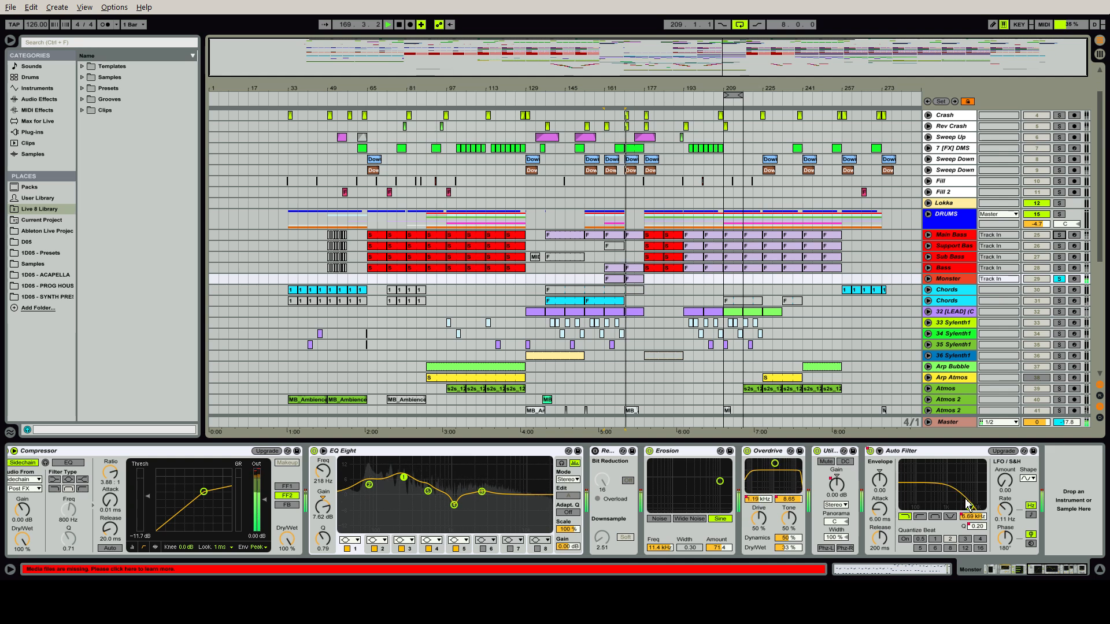
Unfold the Monster track and show its Overdrive Filter Freq automation in a separate lane
left_click(928, 280)
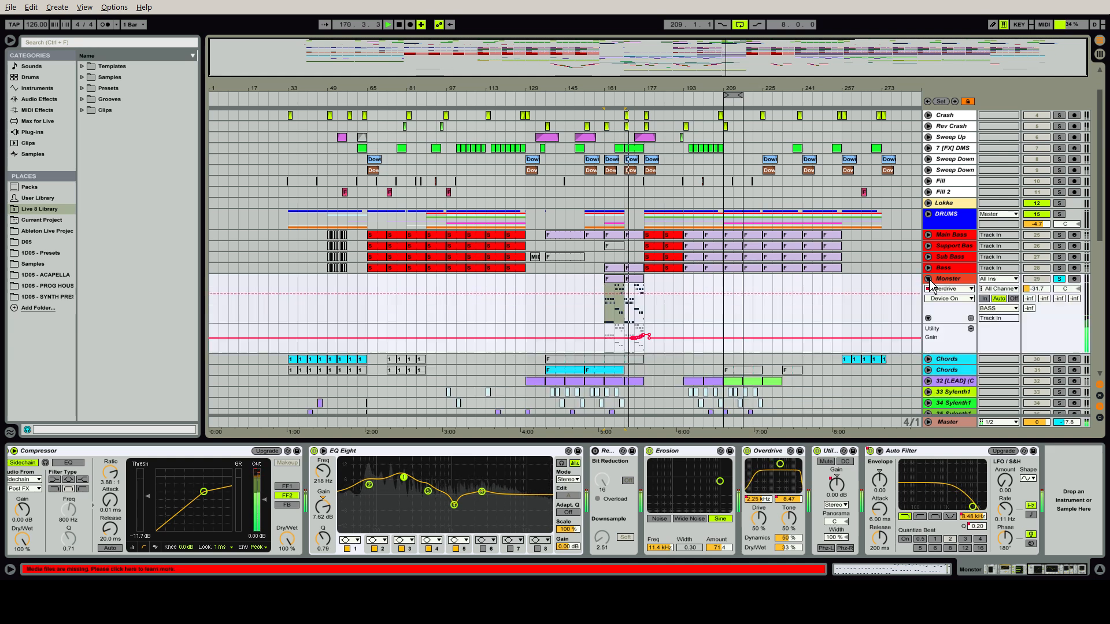
left_click(951, 299)
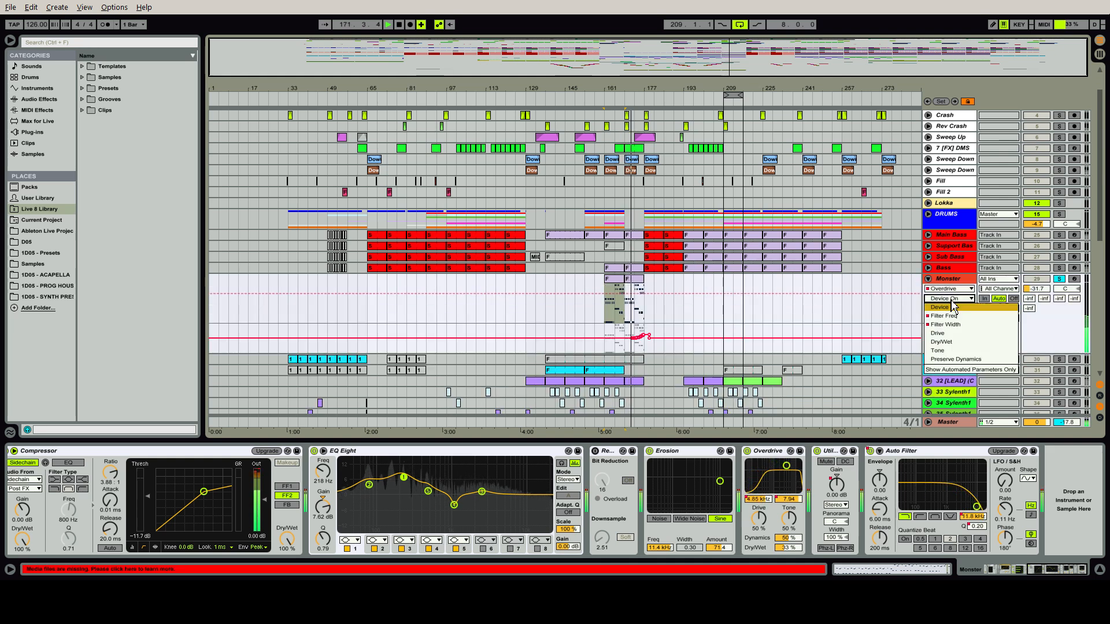
left_click(952, 317)
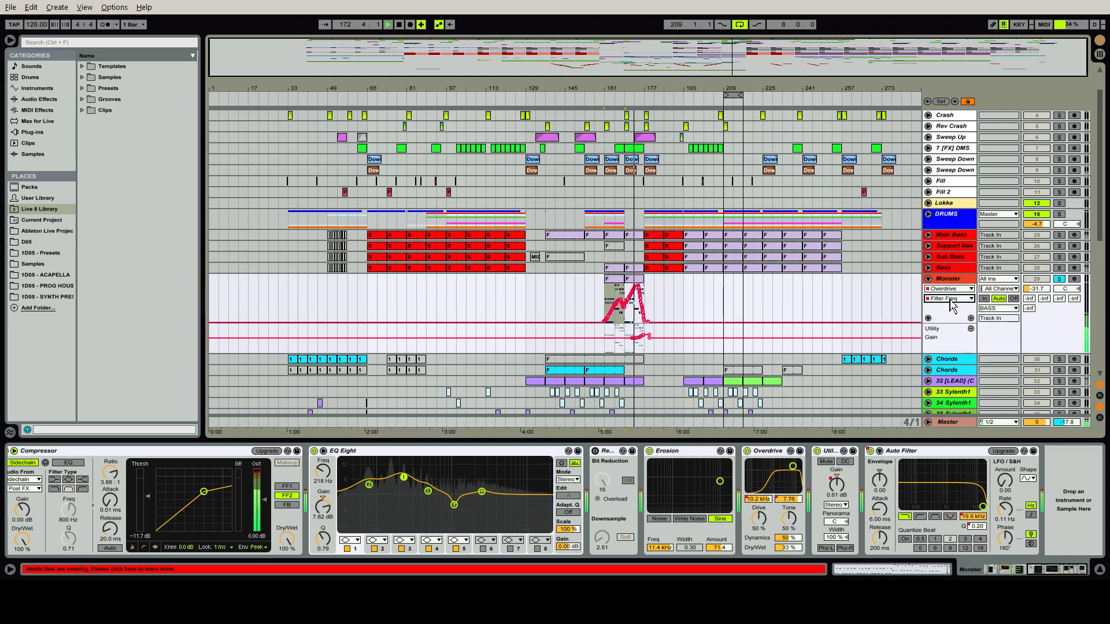
left_click(971, 319)
Show the Monster track's Utility Gain automation in its own lane and remove the duplicate Utility Gain lane
left_click(960, 297)
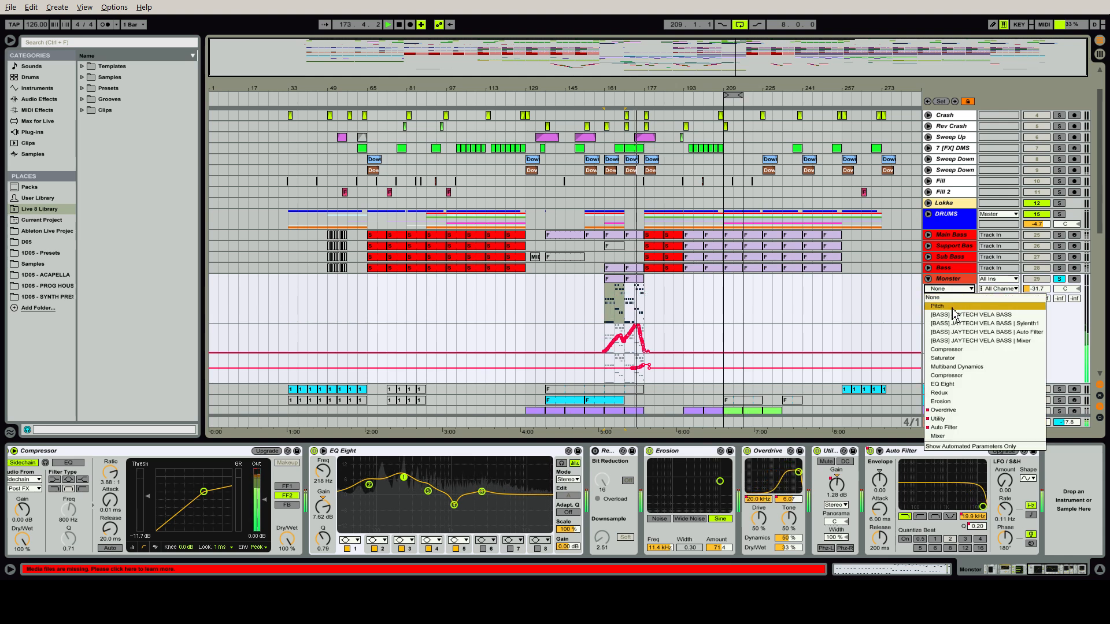
left_click(952, 422)
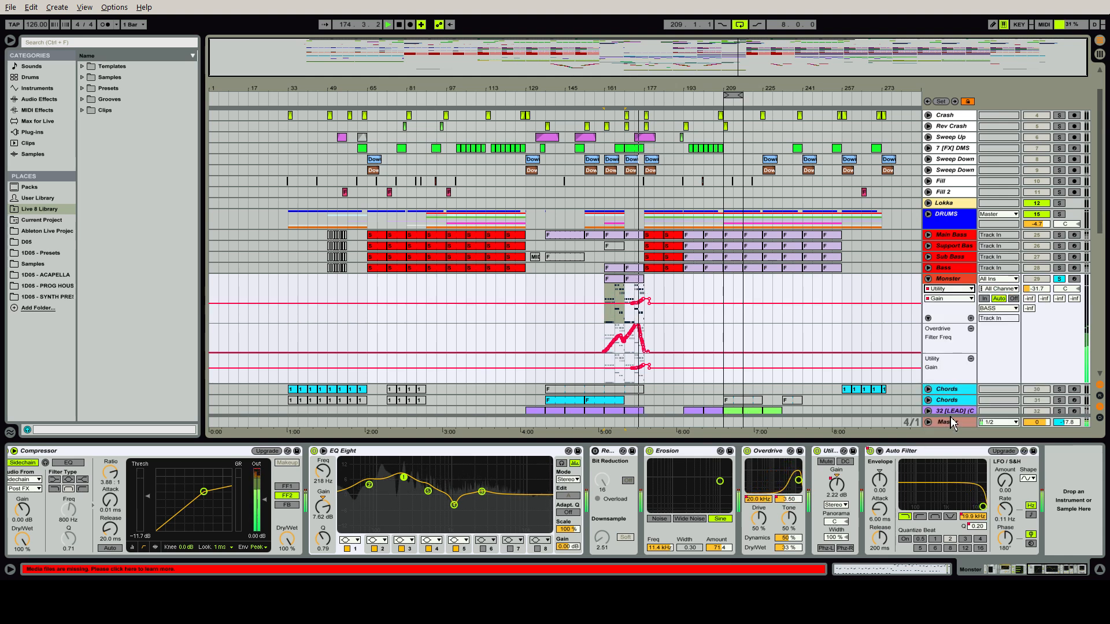
left_click(971, 318)
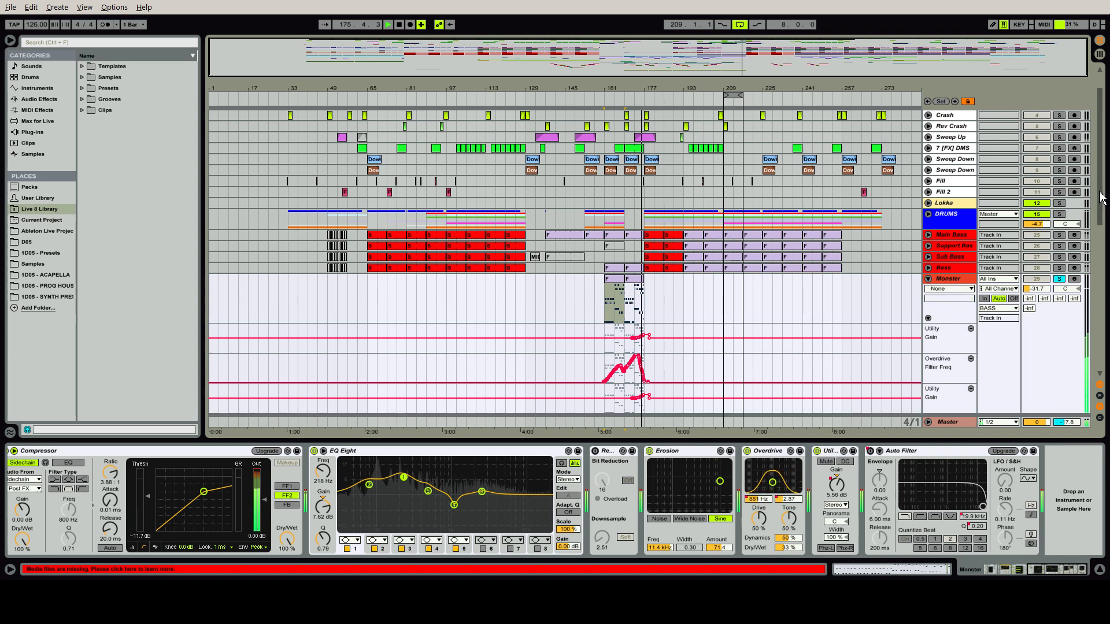
scroll(1099, 198, "down", 3)
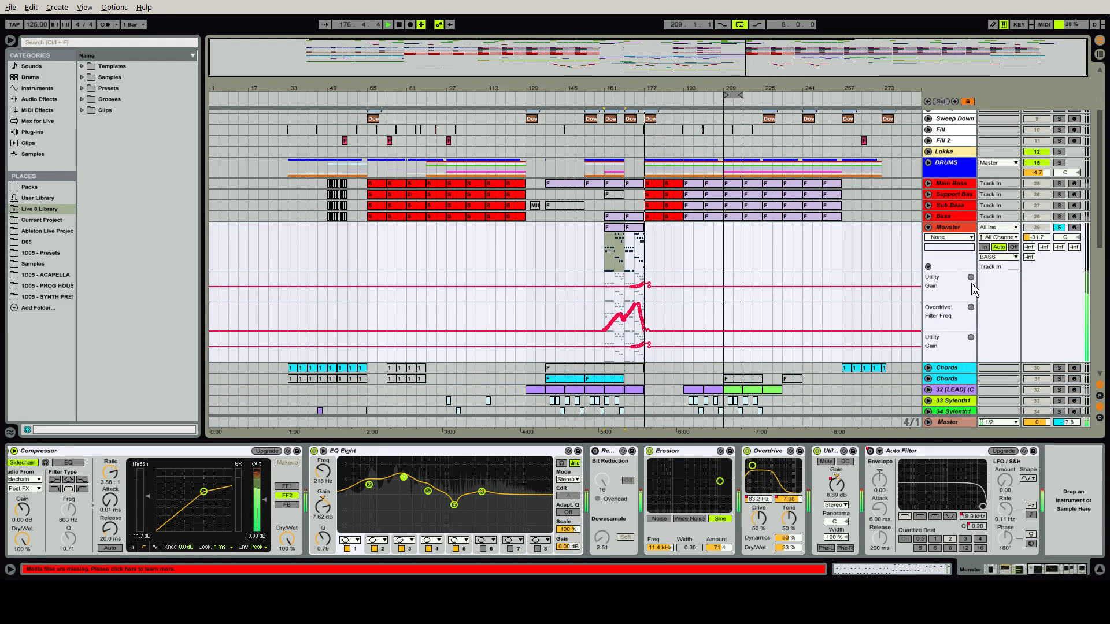
left_click(970, 278)
Show the Bass track's device chain, briefly bypass and re-enable its Saturator, and examine the devices through the final EQ Eight
left_click(633, 217)
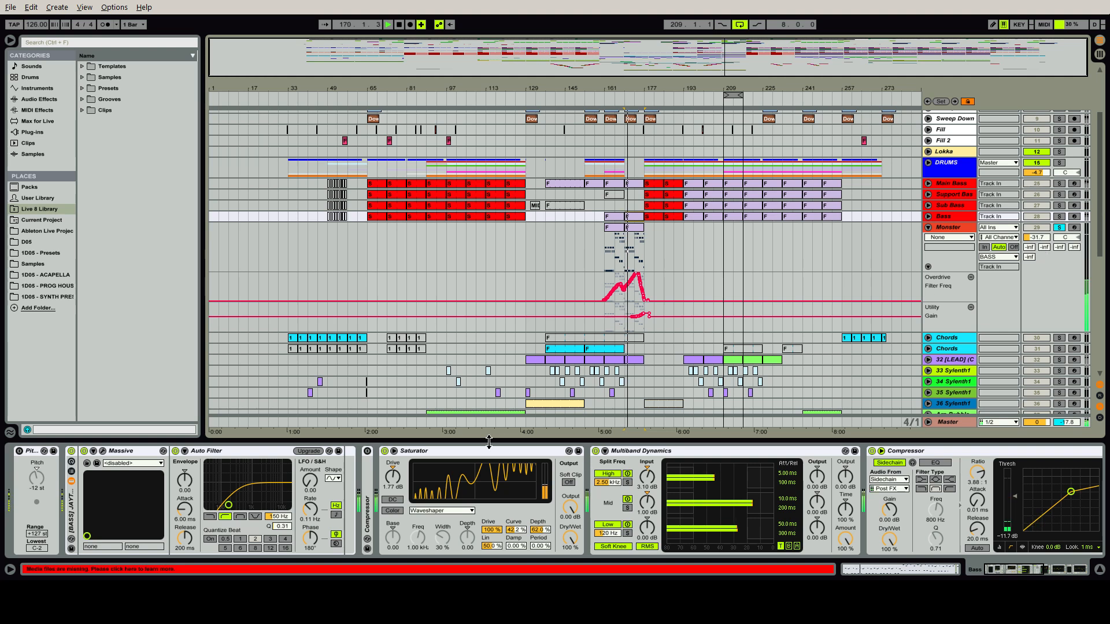
left_click(384, 451)
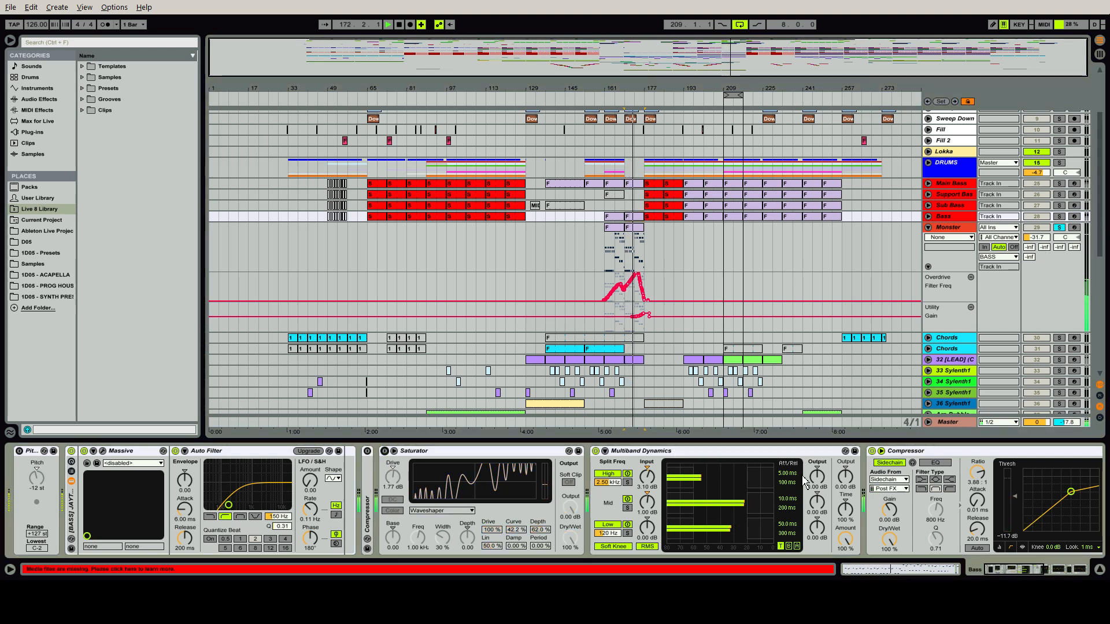
mouse_move(1010, 570)
left_mouse_down()
mouse_move(1063, 570)
mouse_move(1011, 569)
left_mouse_up()
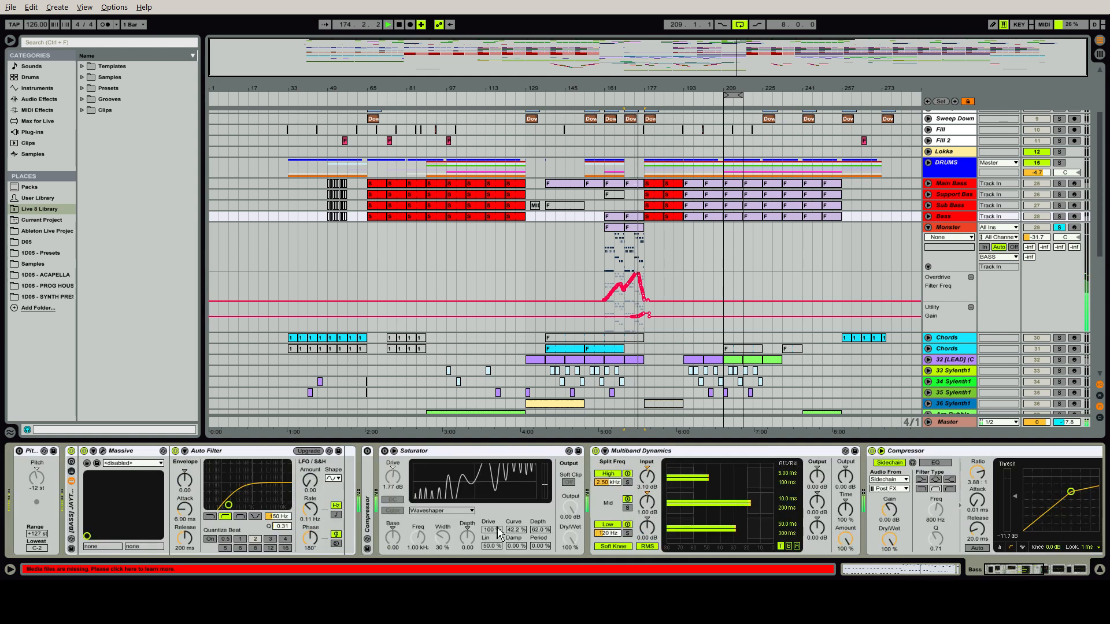
left_click(385, 451)
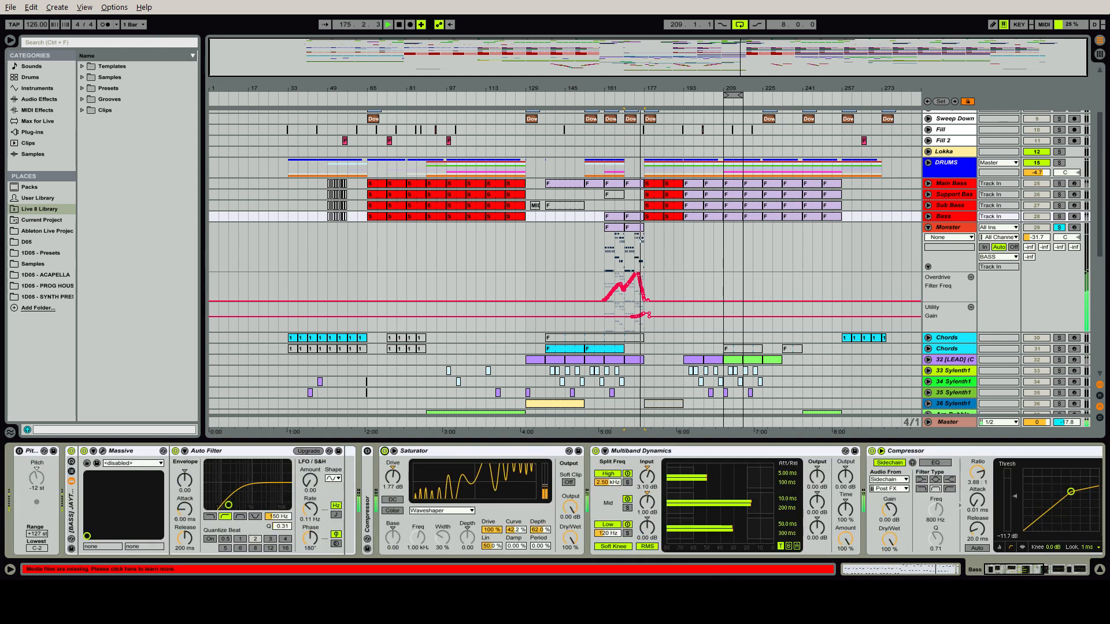
left_click(1069, 570)
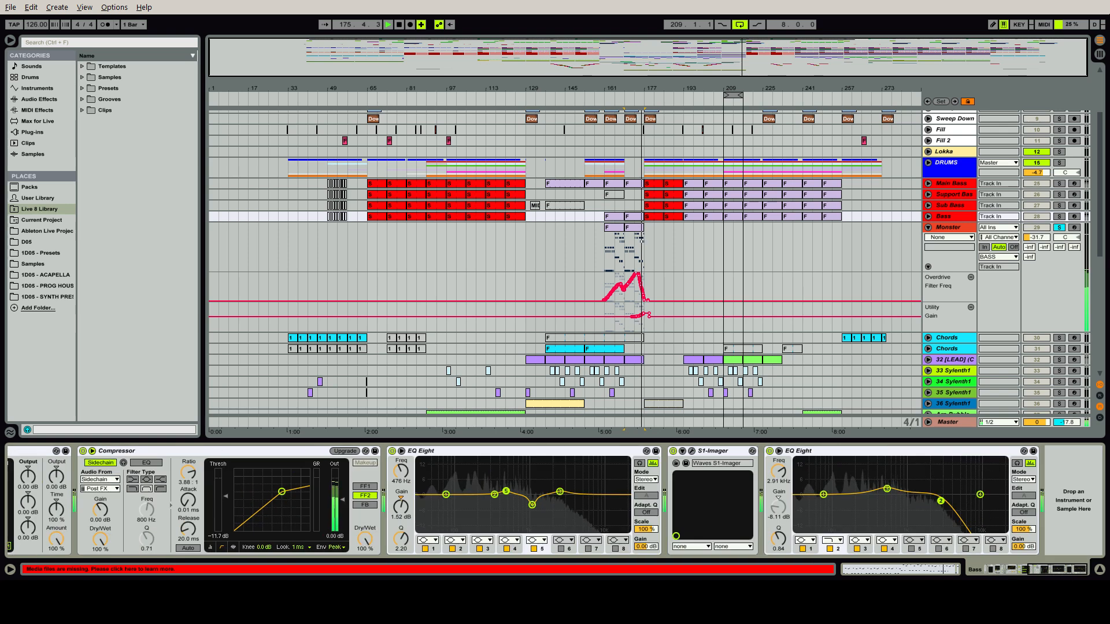
Unsolo the Monster track and fold its automation lanes away
left_click(1059, 227)
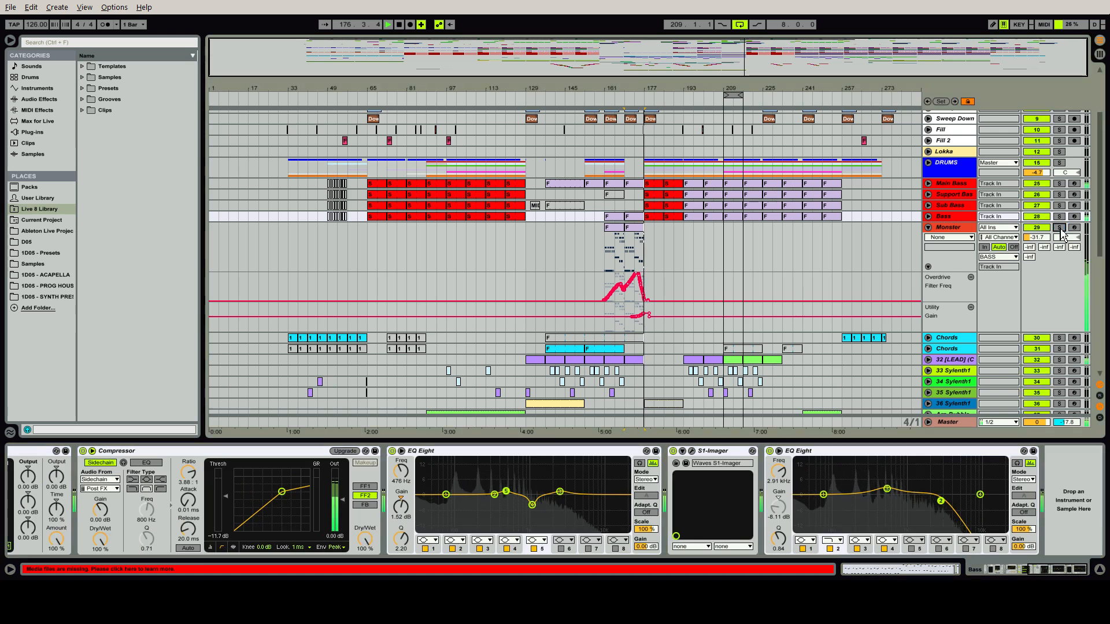
left_click(927, 228)
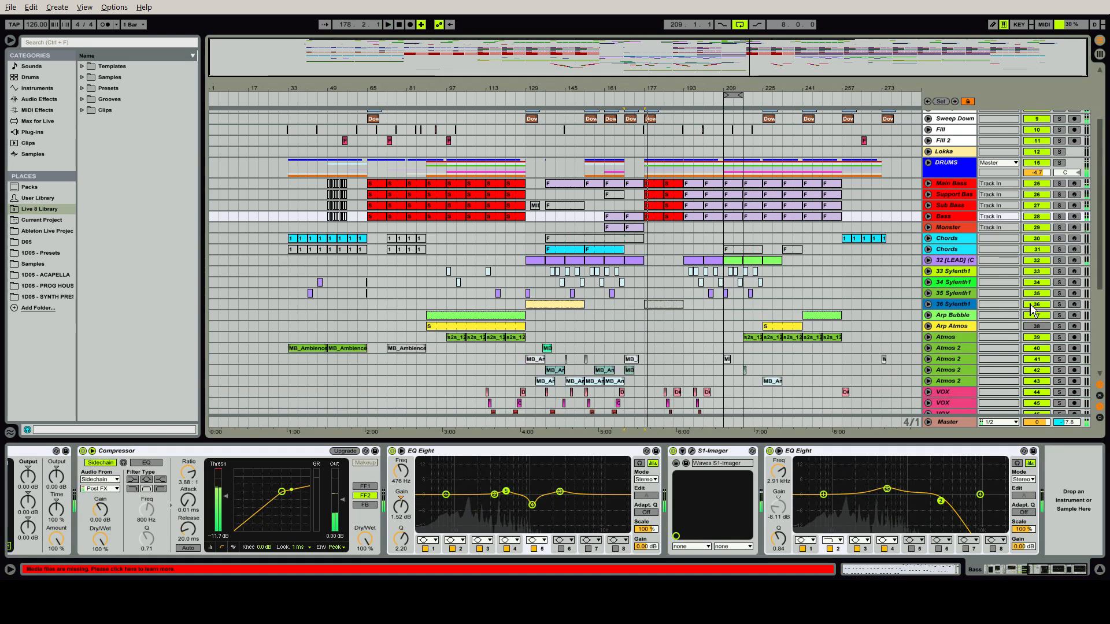
scroll(1100, 259, "down", 5)
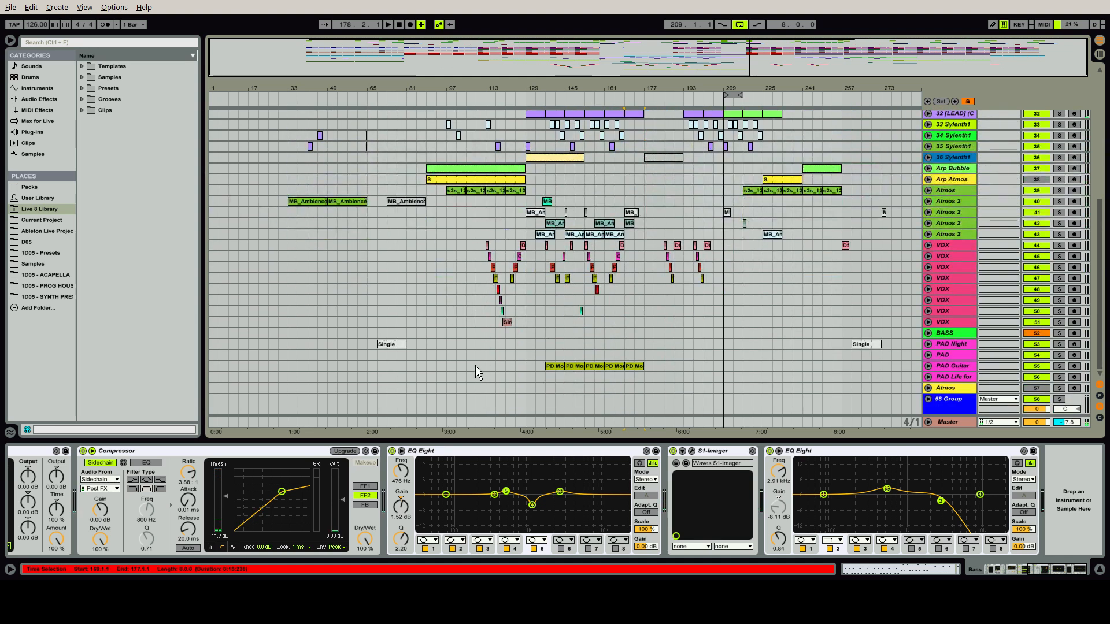
Solo the PAD Night Wish track and play its Single clip from bar 69
left_click(398, 347)
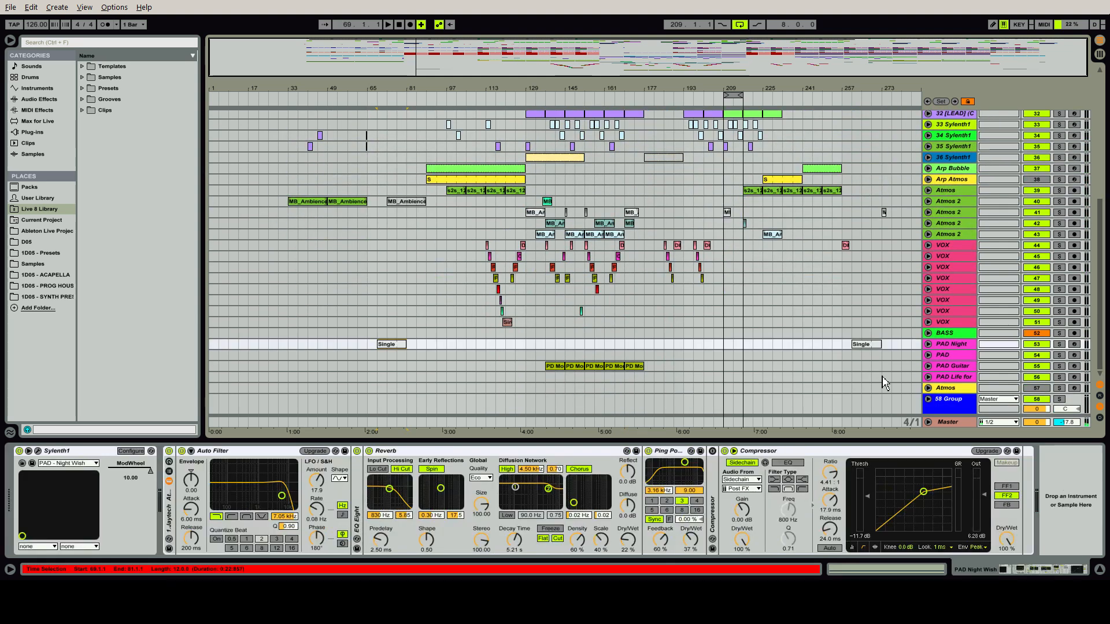
left_click(1059, 344)
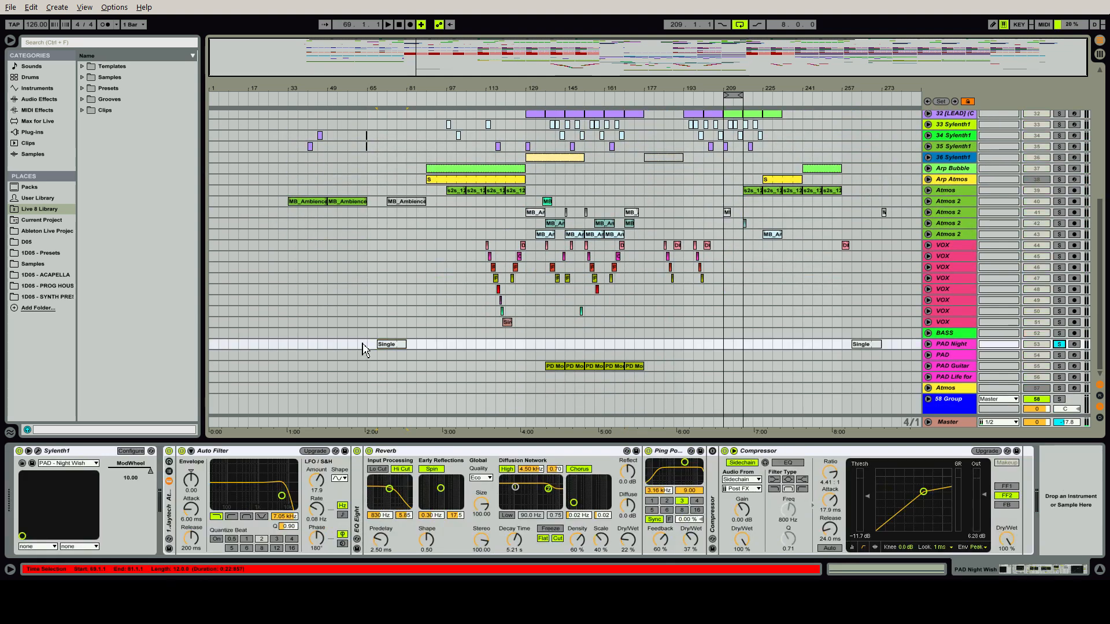
left_click(397, 346)
key("space")
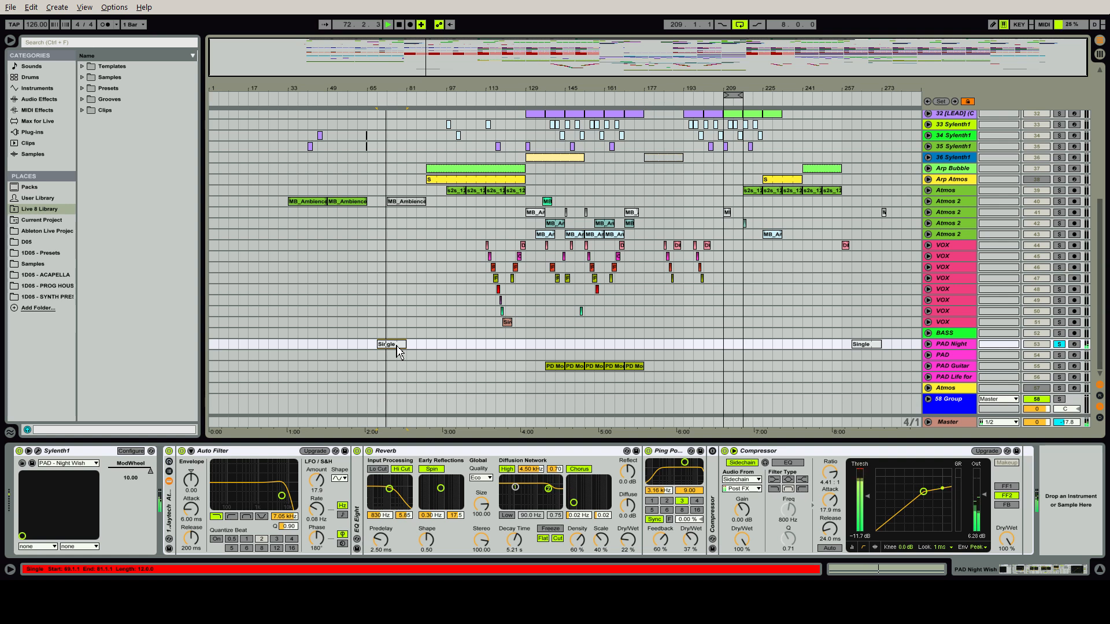
Inspect the MIDI notes of the PAD Night Wish clip at bar 69, and return to the track's device chain
double_click(396, 346)
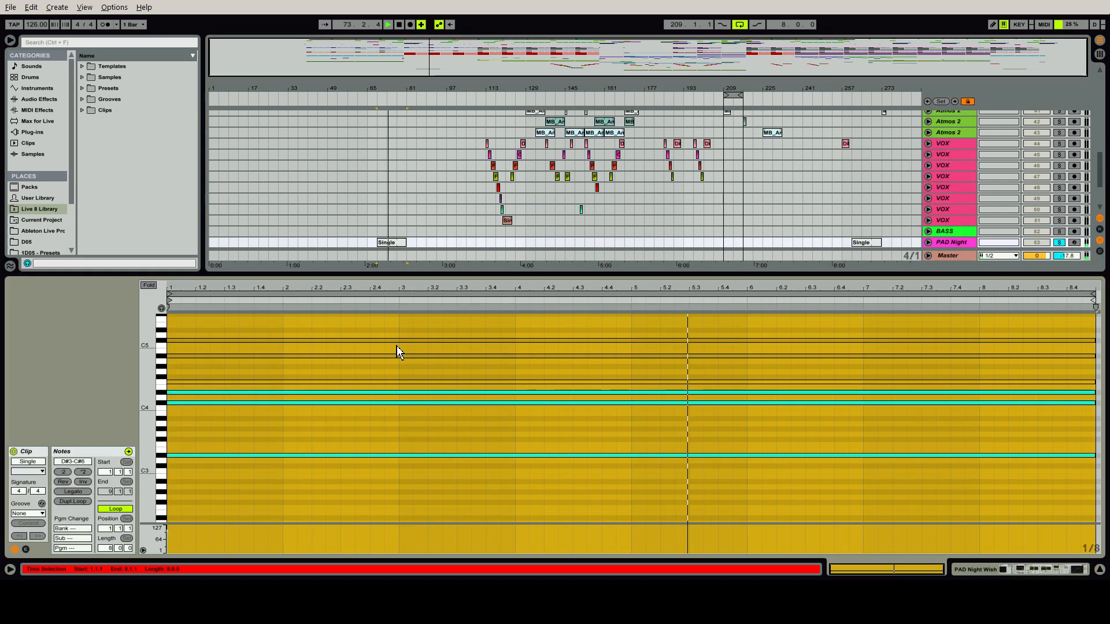
key("ctrl+alt+l")
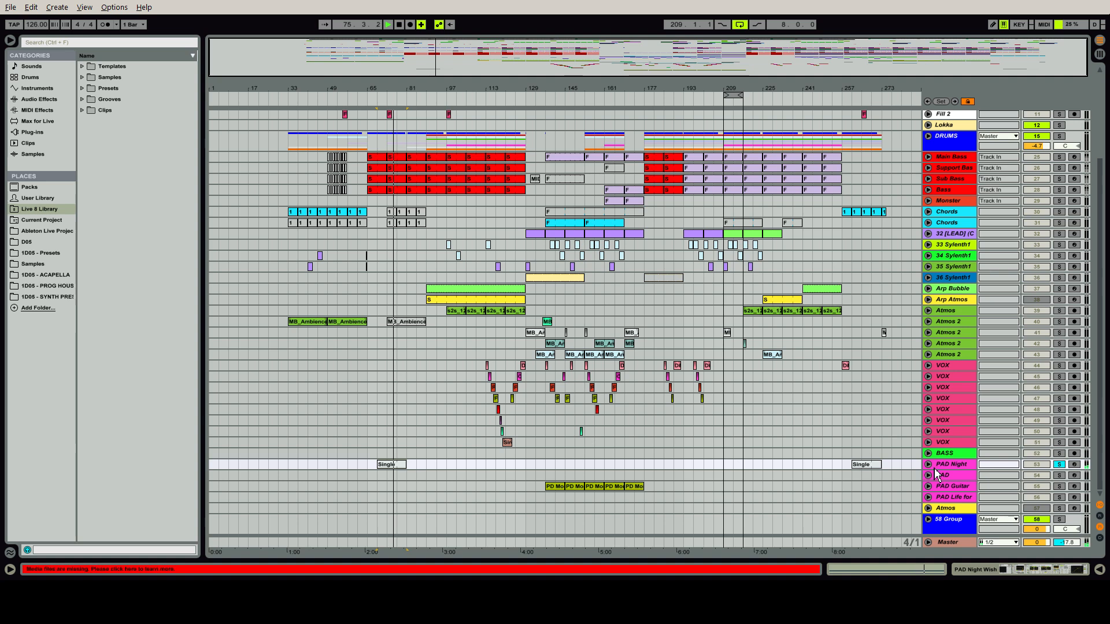
key("ctrl+alt+l")
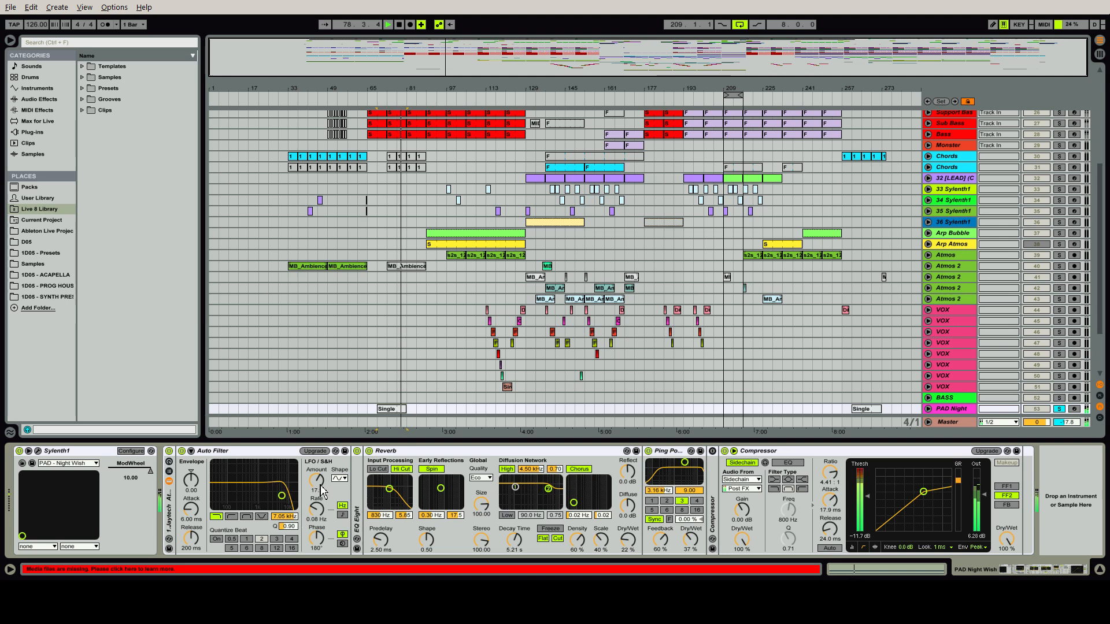
Unfold the pad's EQ Eight to inspect its curve, fold it again, and review the Reverb and Compressor
left_click(358, 484)
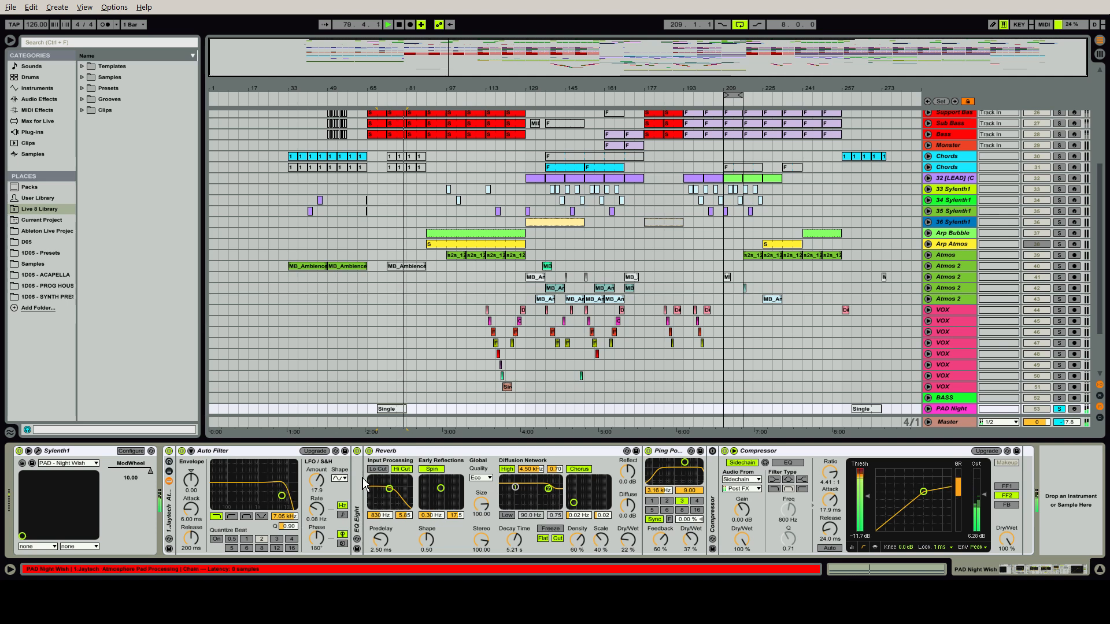
double_click(358, 483)
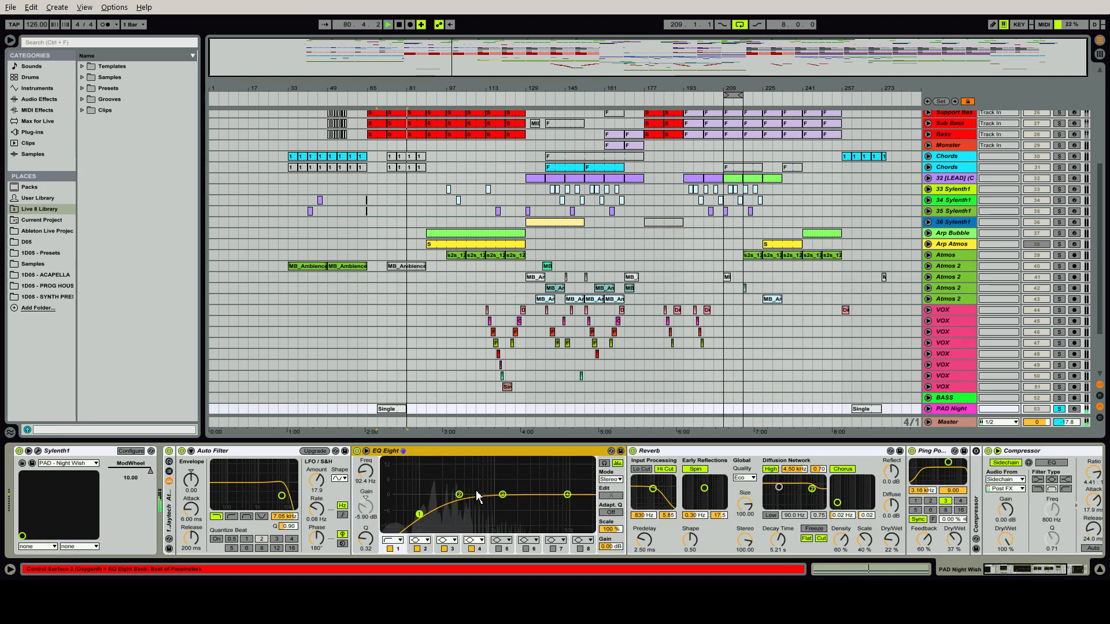
double_click(442, 456)
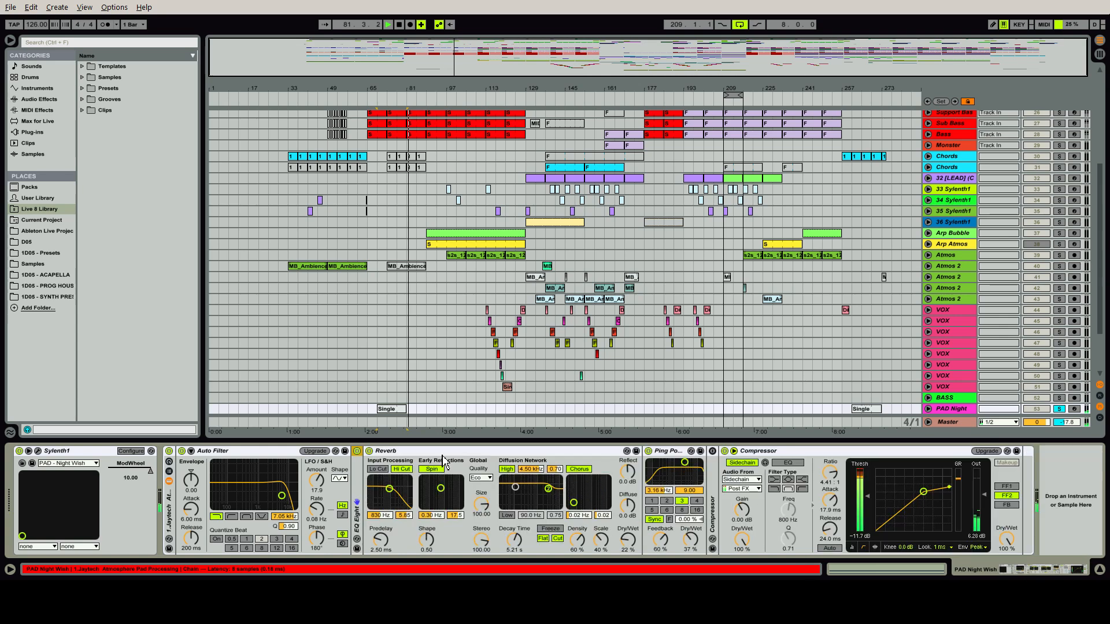
left_click(407, 460)
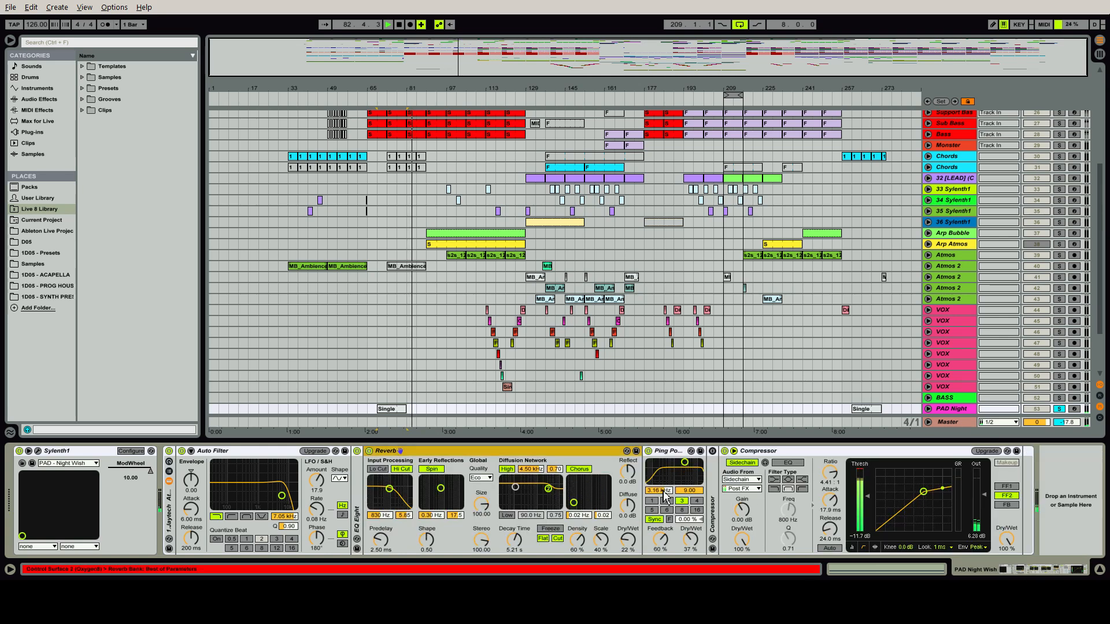
left_click(754, 452)
Select the PAD Guitar clip at bar 137 and show the PAD Guitar track's device chain
key("ctrl+alt+l")
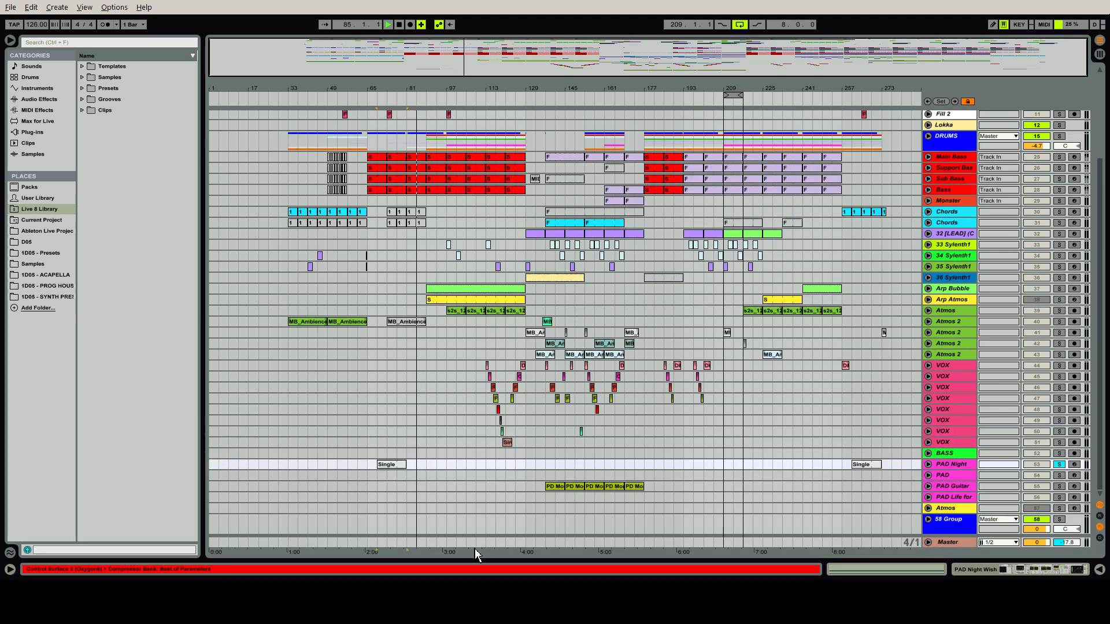
left_click(560, 490)
double_click(955, 484)
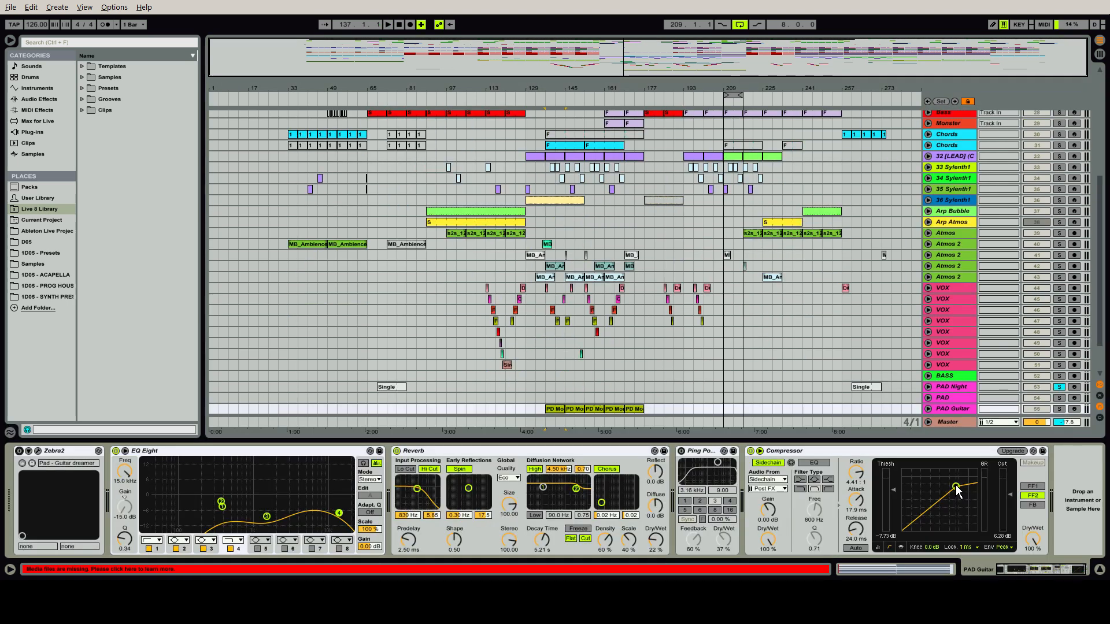
Unfold the PAD Guitar track, enable its Zebra2 instrument, play the clip at bar 145, and solo the track
left_click(1060, 399)
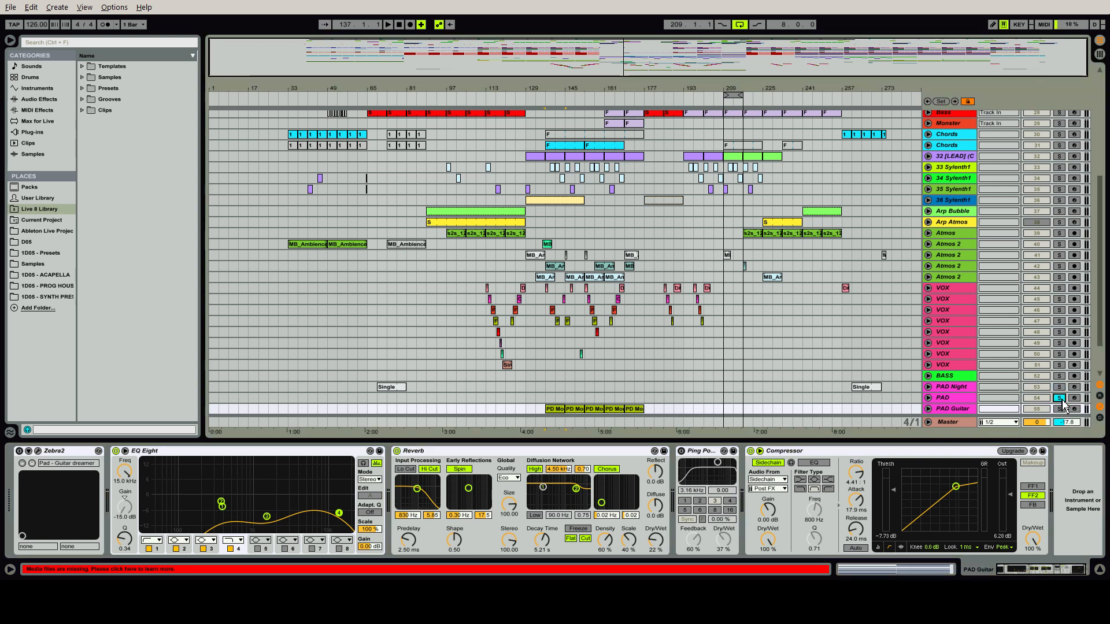
left_click(928, 409)
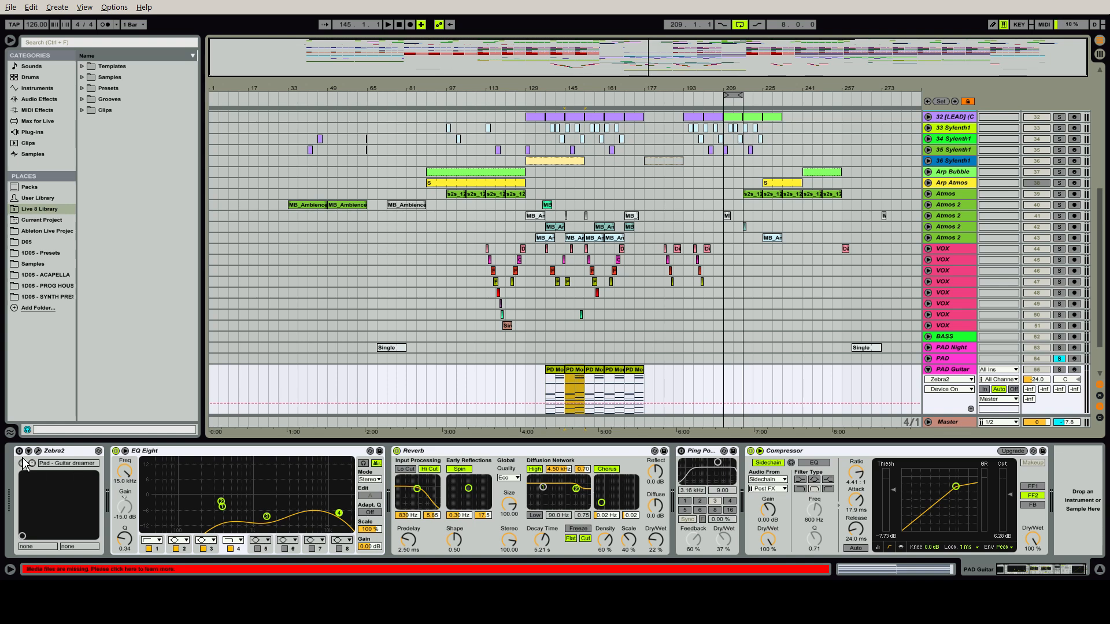
key("space")
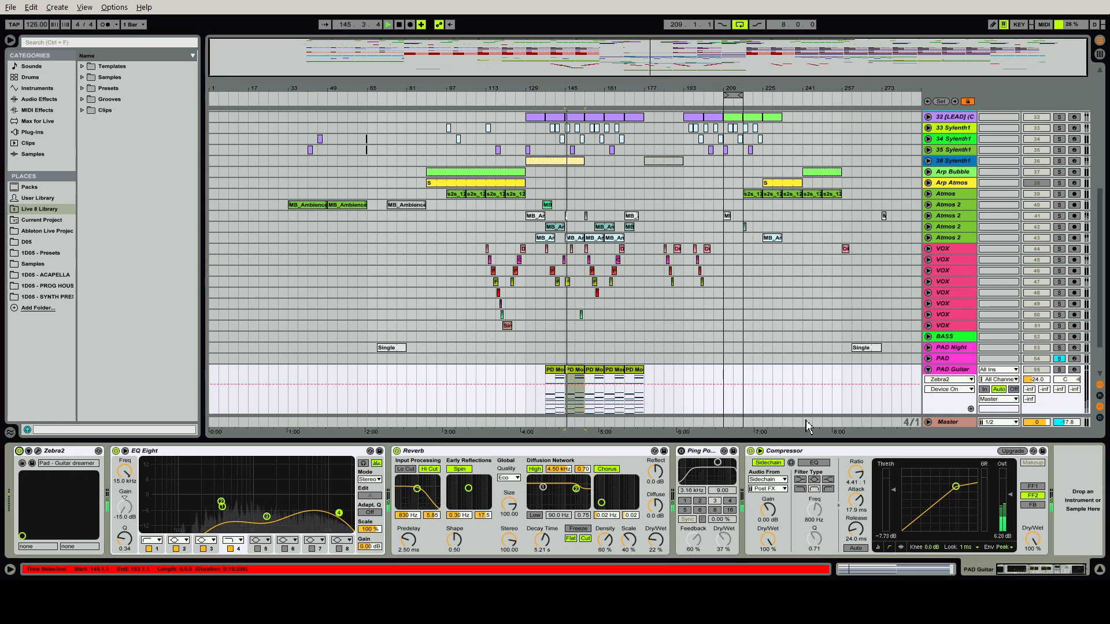
left_click(1058, 369)
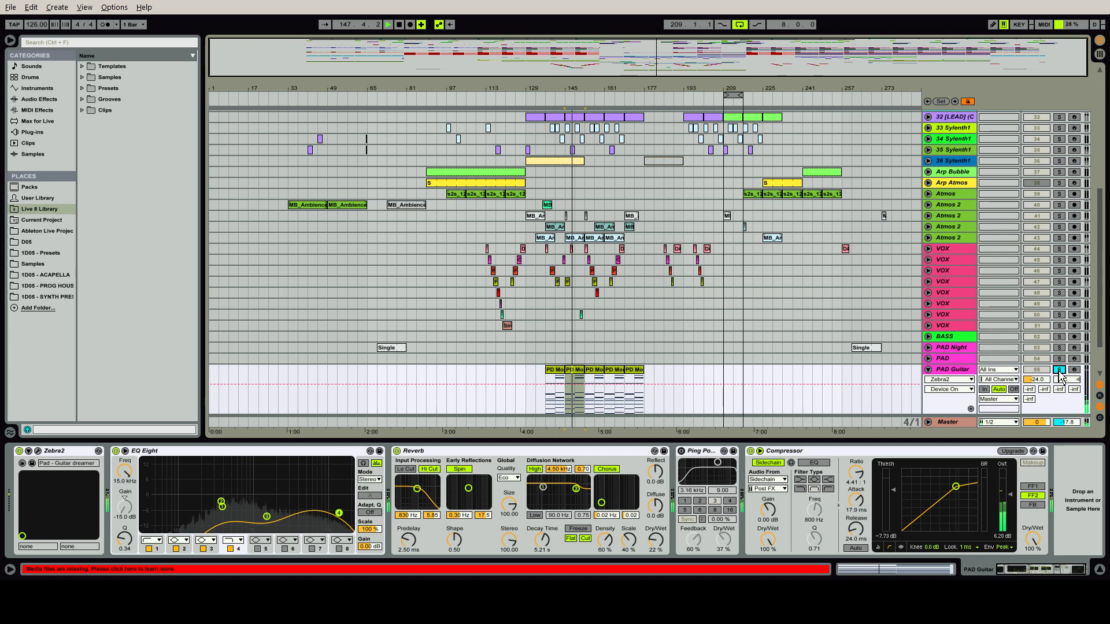
Stop playback and unsolo the PAD Guitar track, hiding its device chain and folding the track
key("space")
left_click(1058, 369)
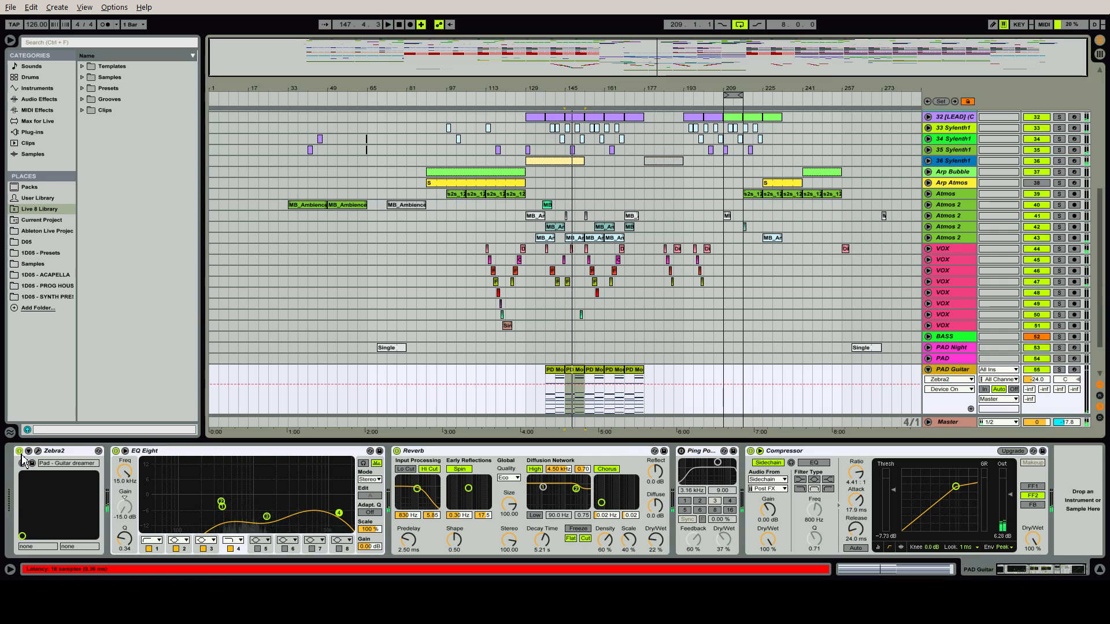
key("ctrl+alt+l")
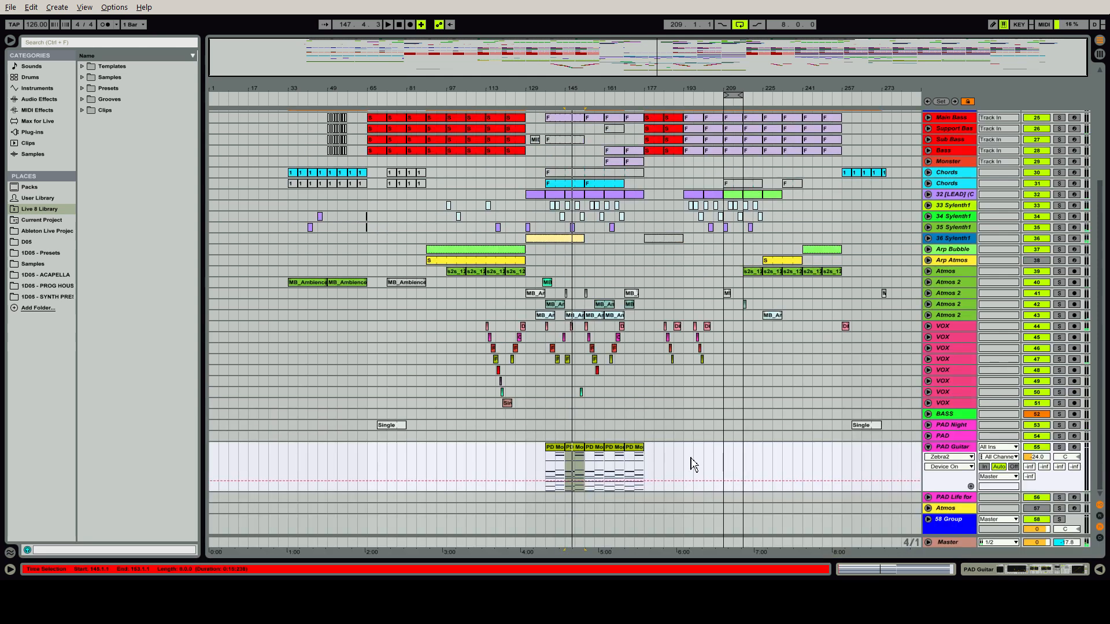
left_click(929, 448)
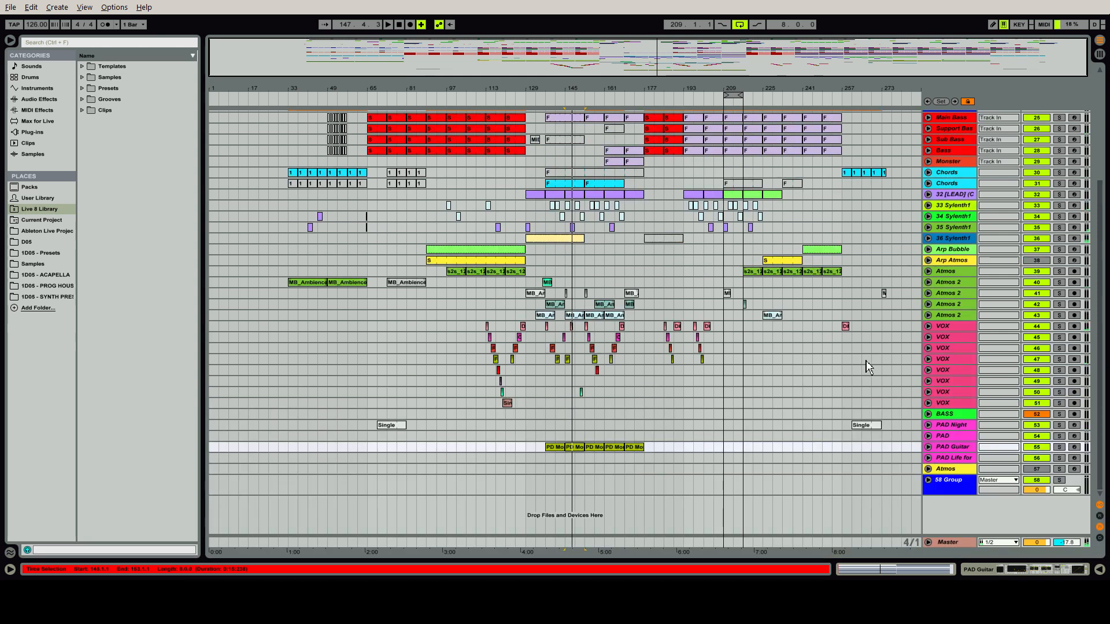
Loop the VOX clips from bar 113 to bar 129, solo all eight VOX tracks, and play the section
left_click_drag(488, 326, 528, 414)
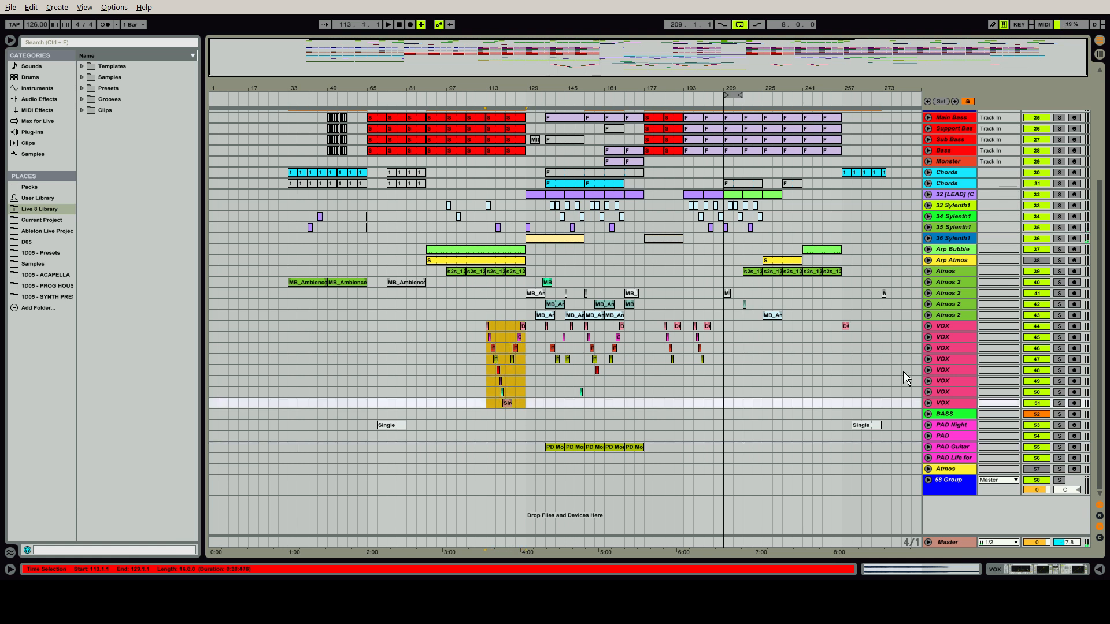
key("ctrl+l")
left_click(962, 327)
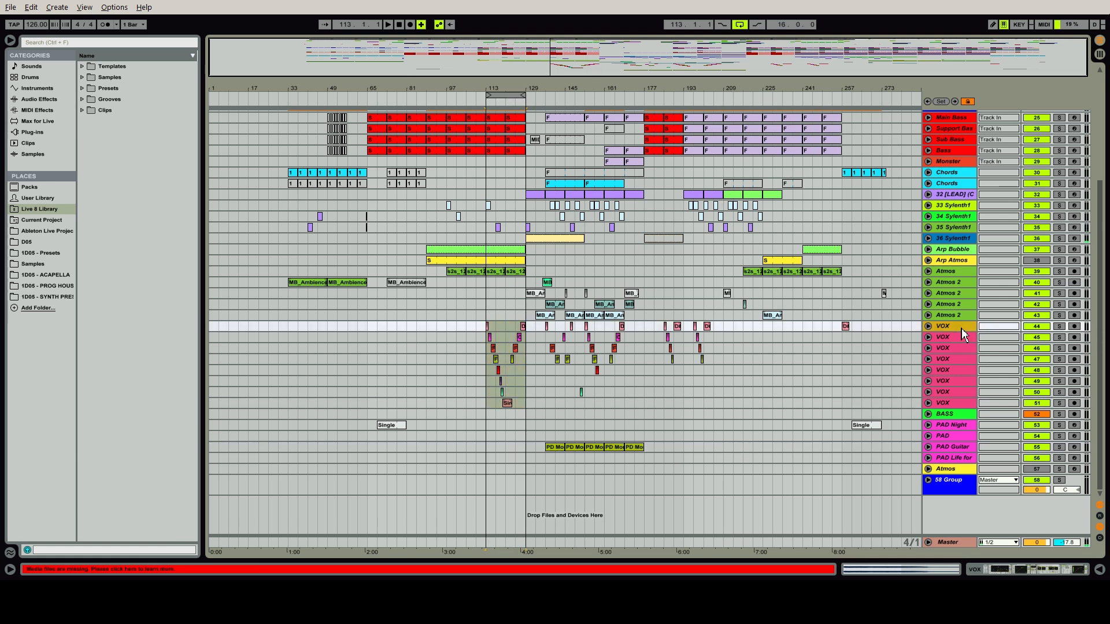
left_click(960, 401, "shift")
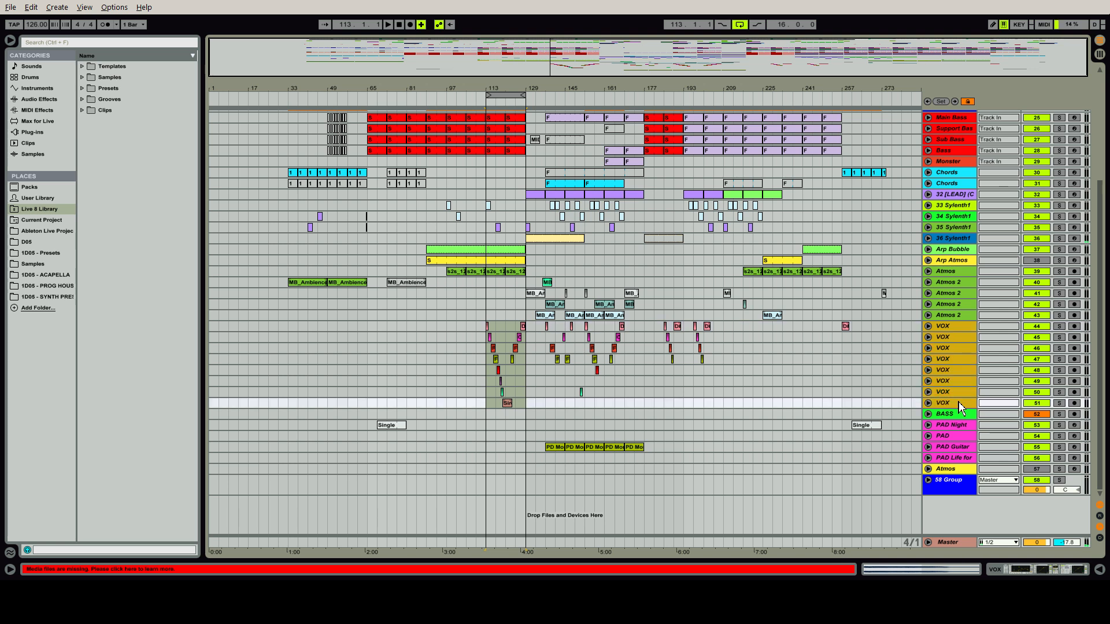
left_click(1061, 405)
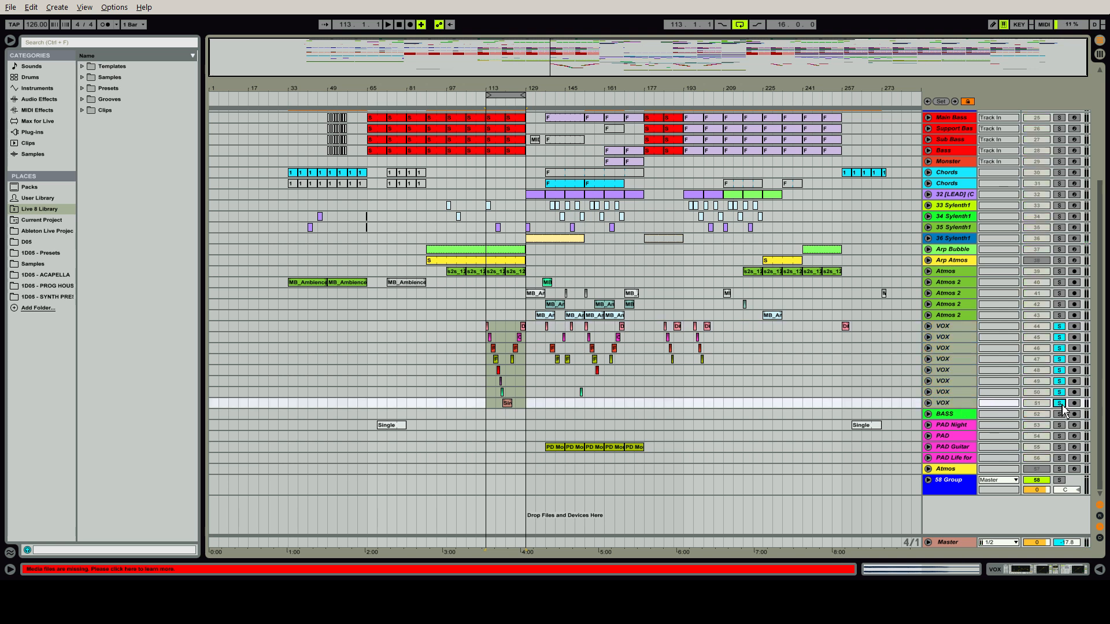
key("space")
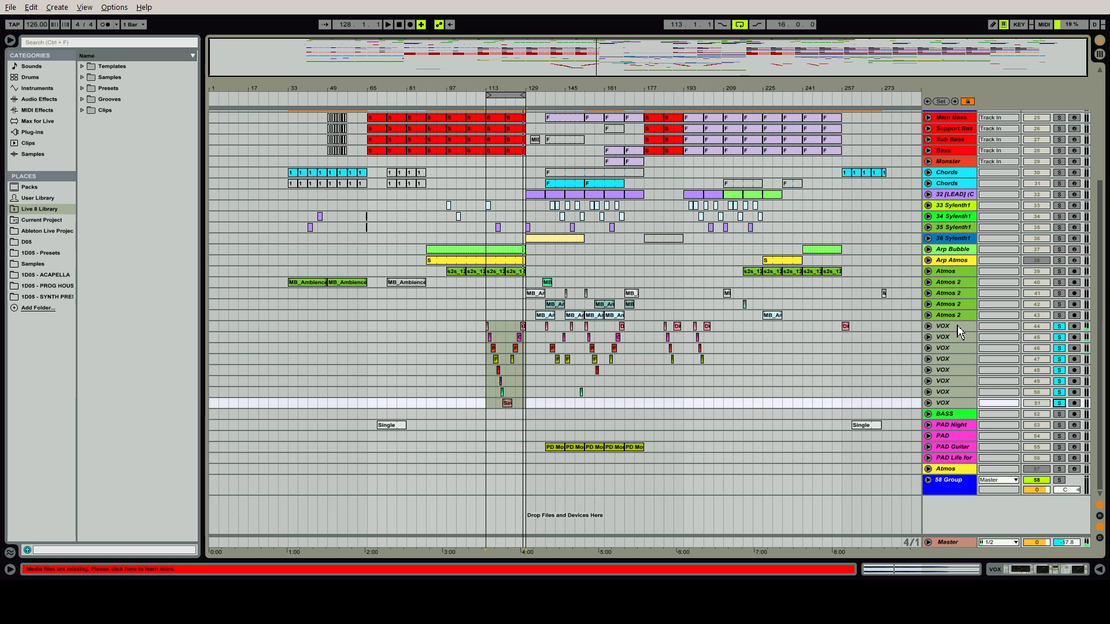
Show the first VOX track's device chain, review it through to the sidechained Compressor, and select its EQ Eight
double_click(957, 326)
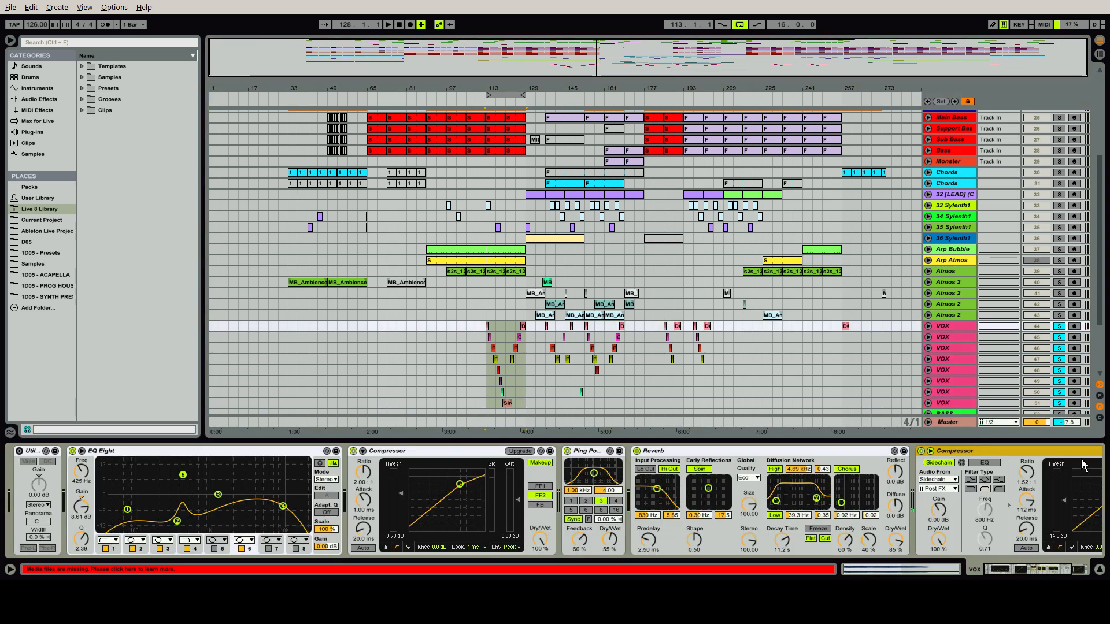
left_click_drag(1024, 571, 993, 568)
left_click(239, 455)
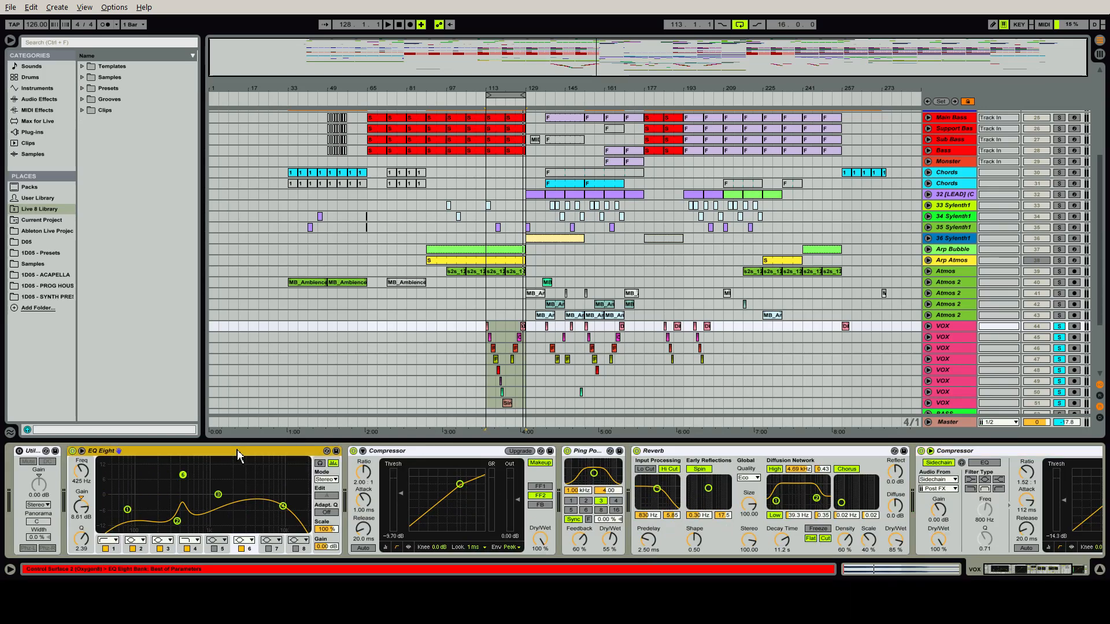
Play the looped vocals, switch the EQ Eight off and back on, and select its band 2
key("space")
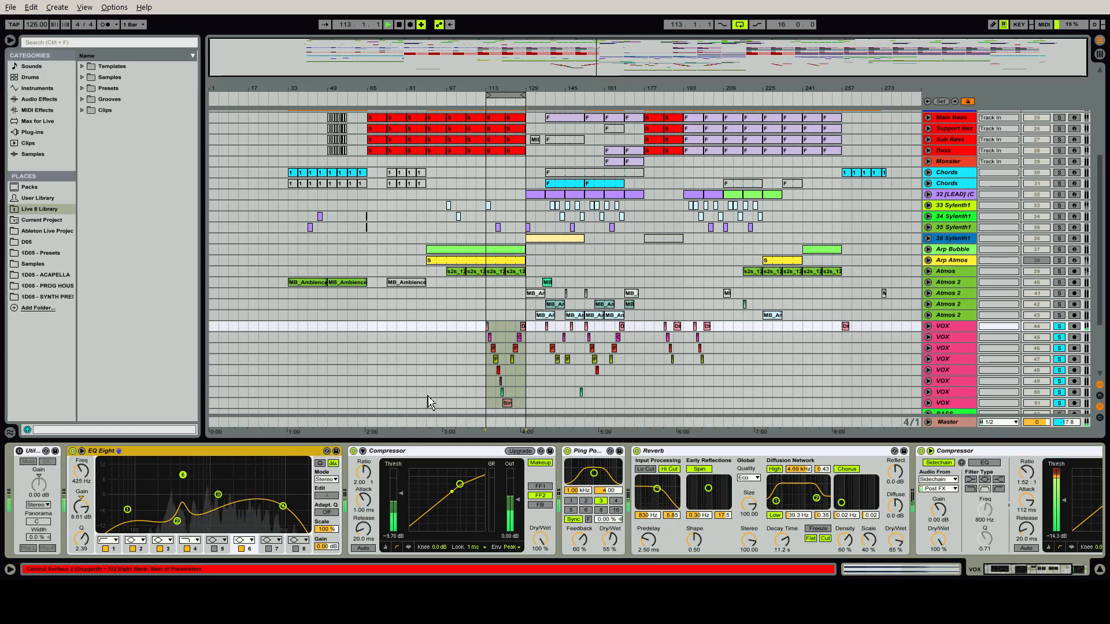
left_click(72, 451)
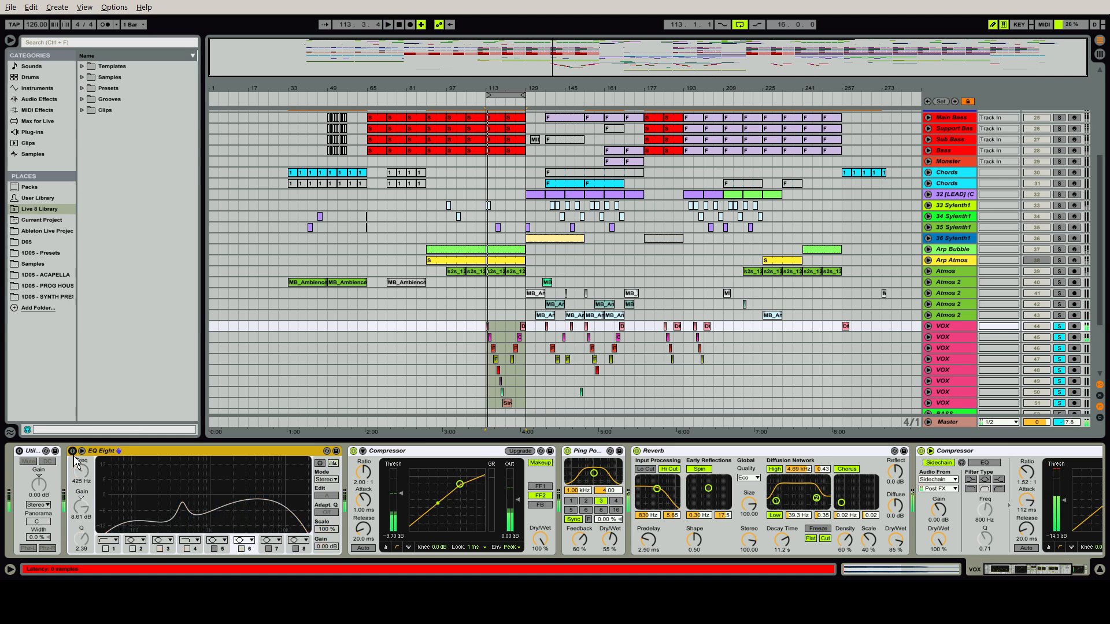
left_click(73, 455)
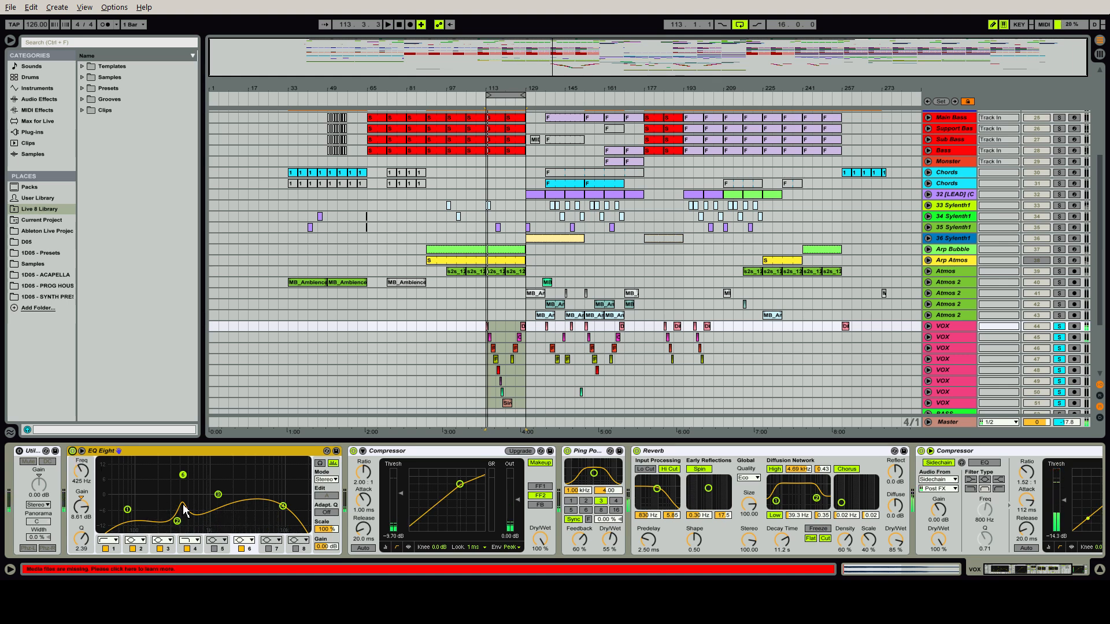
left_click(177, 521)
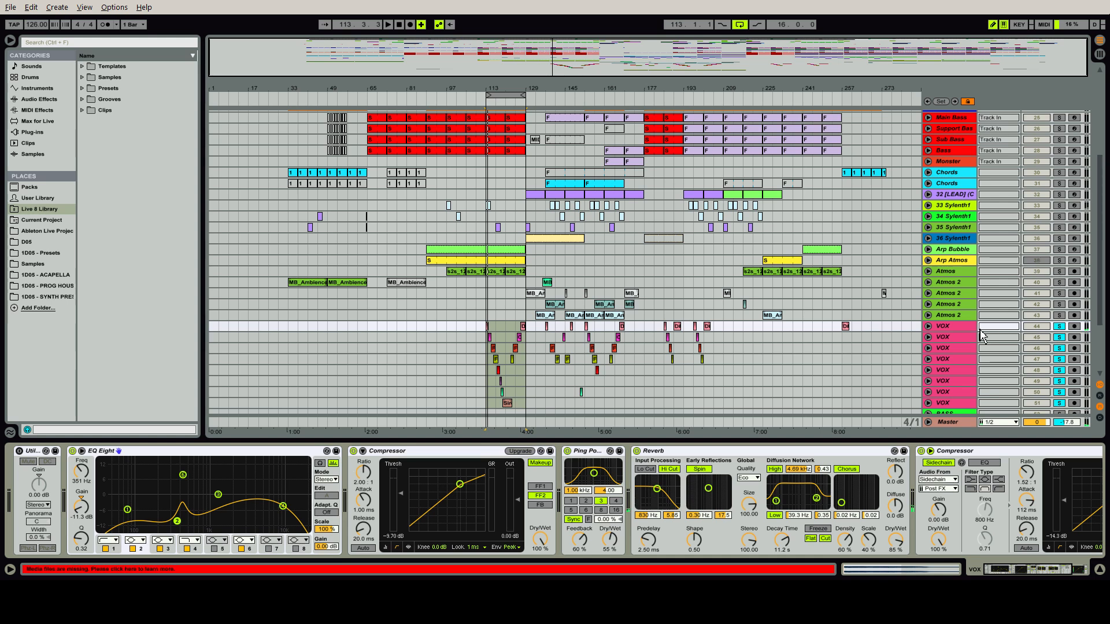
Show the second VOX track's device chain, unfold its Reverb, and select the final sidechained Compressor
left_click(956, 327)
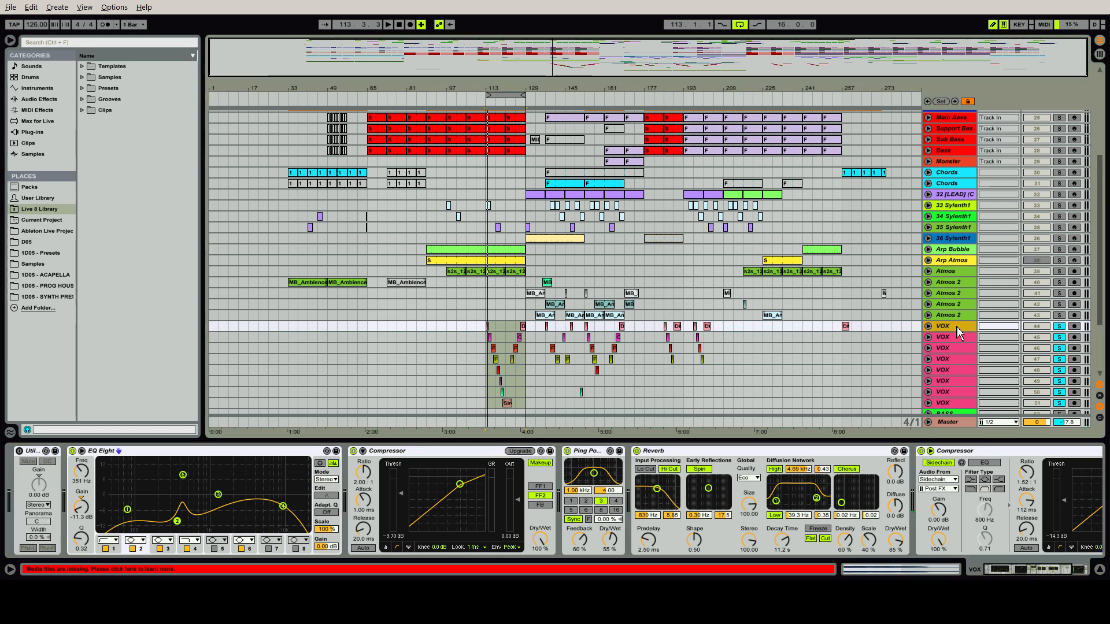
left_click(955, 337)
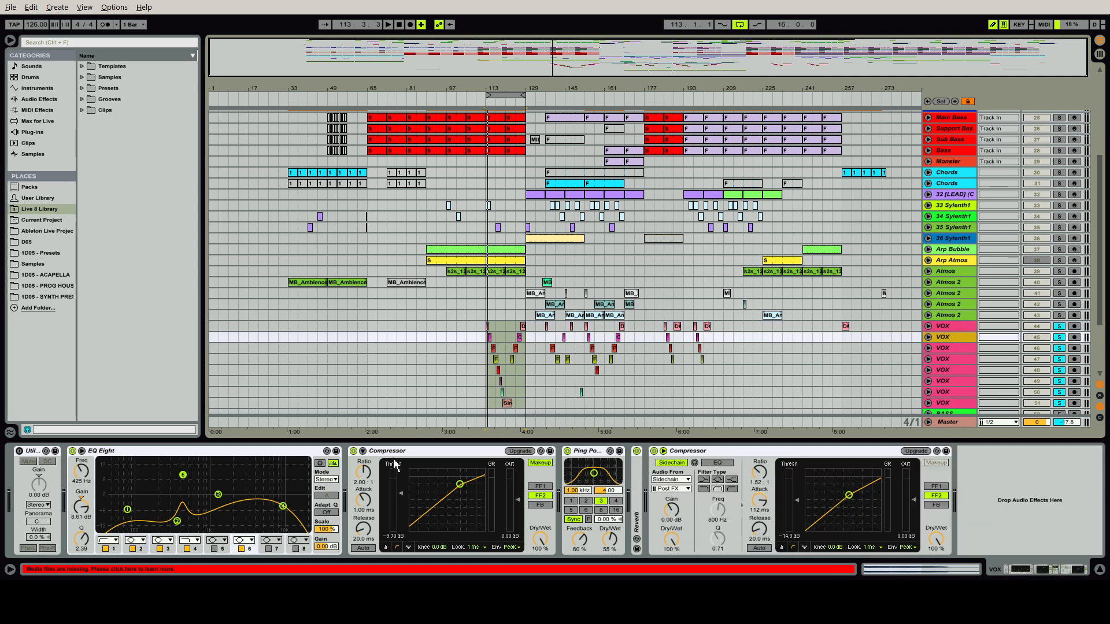
left_click(595, 451)
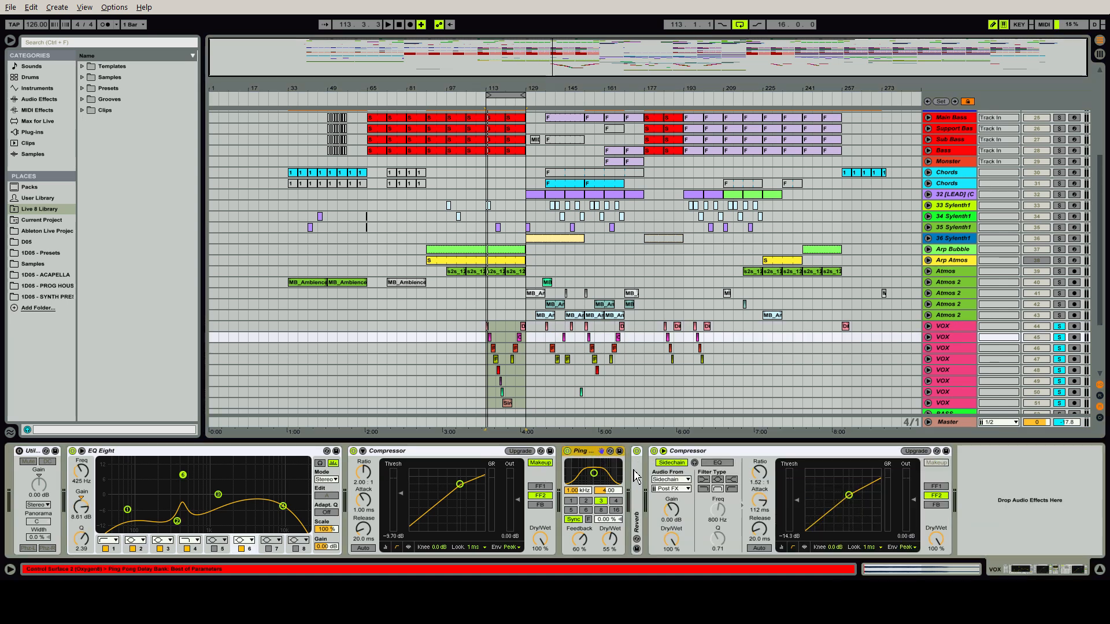
double_click(636, 476)
left_click(995, 455)
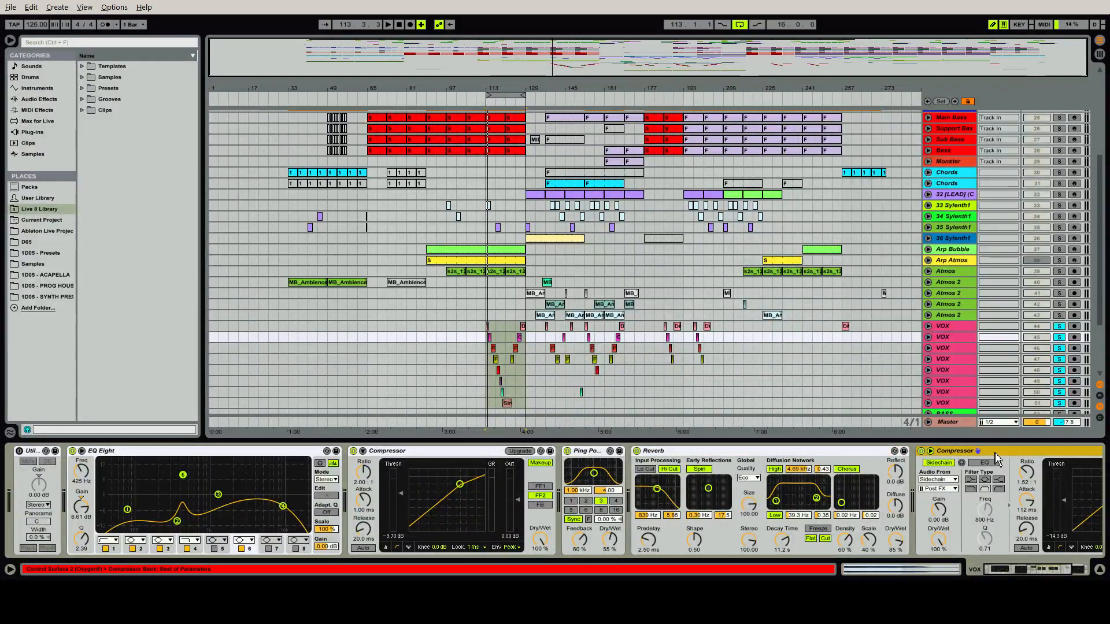
Select all eight VOX tracks, mute them, start loop playback, and unsolo them to hear the mix without vocals
left_click(960, 402)
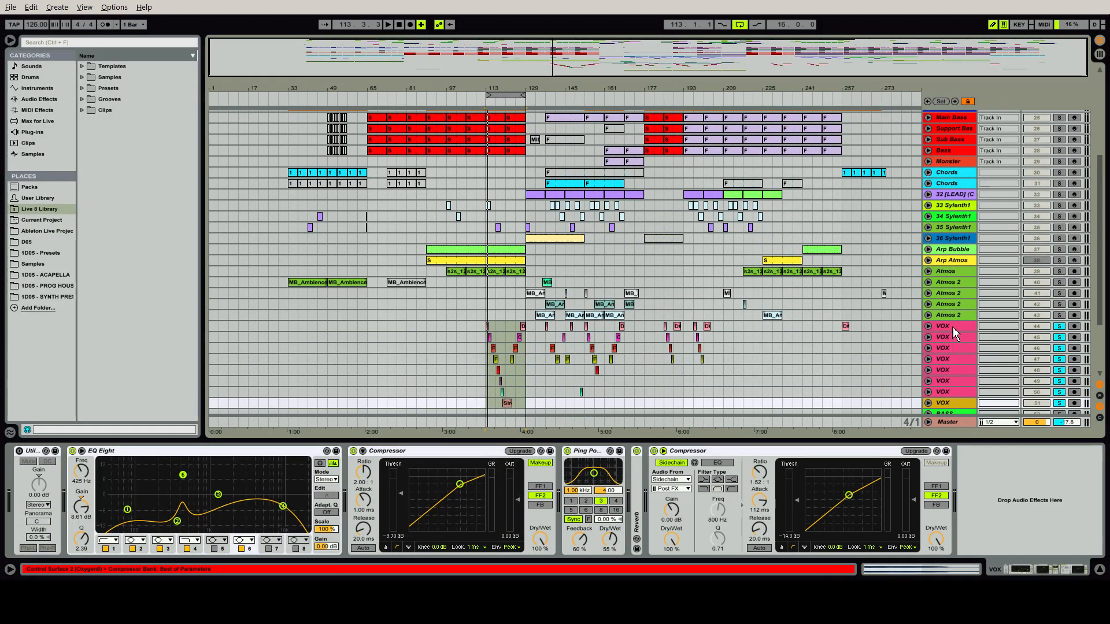
left_click(952, 327, "shift")
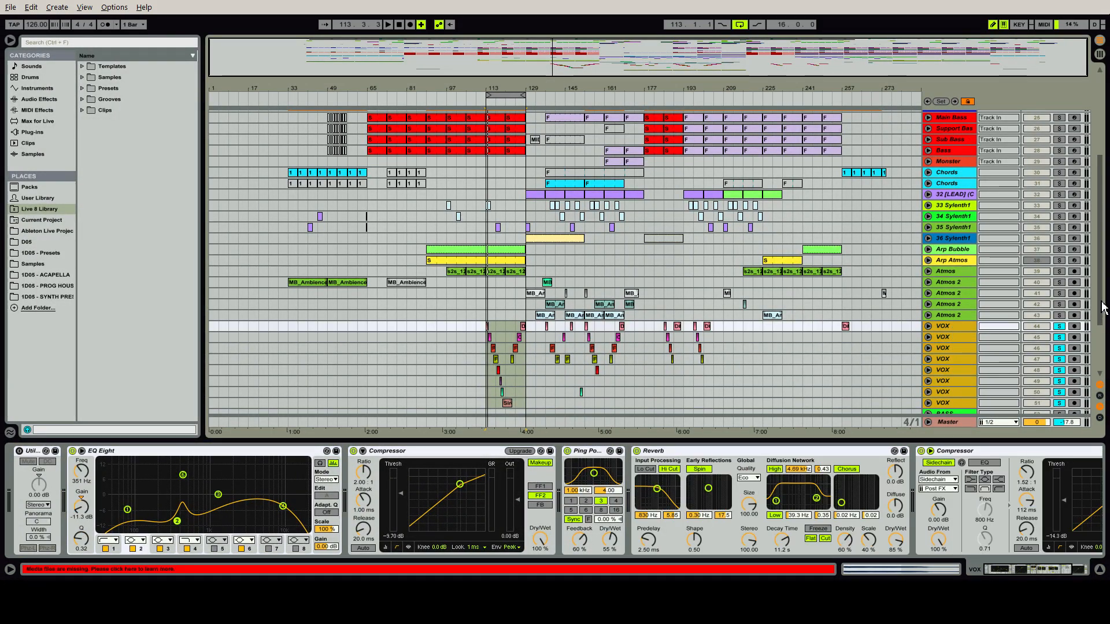
scroll(1102, 306, "down", 3)
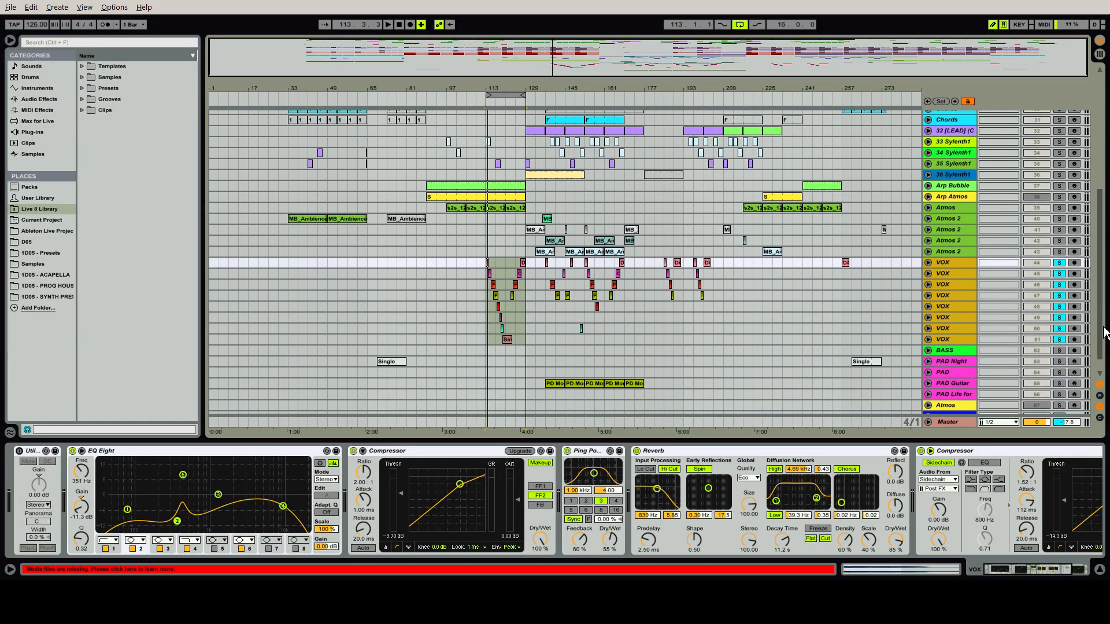
left_click(1037, 263)
key("space")
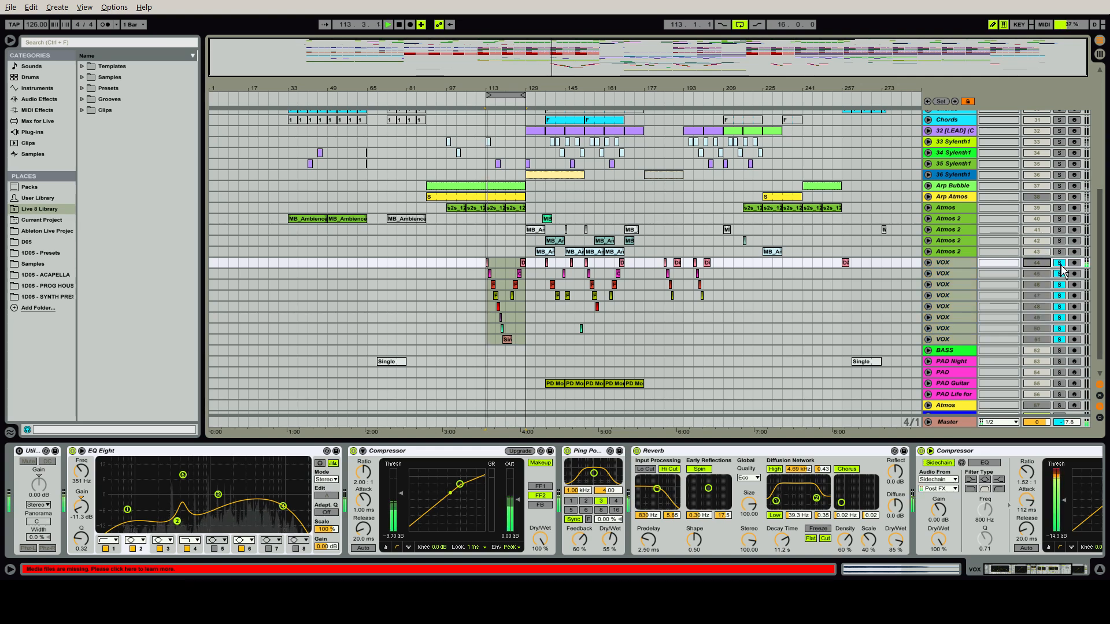
left_click(1059, 263)
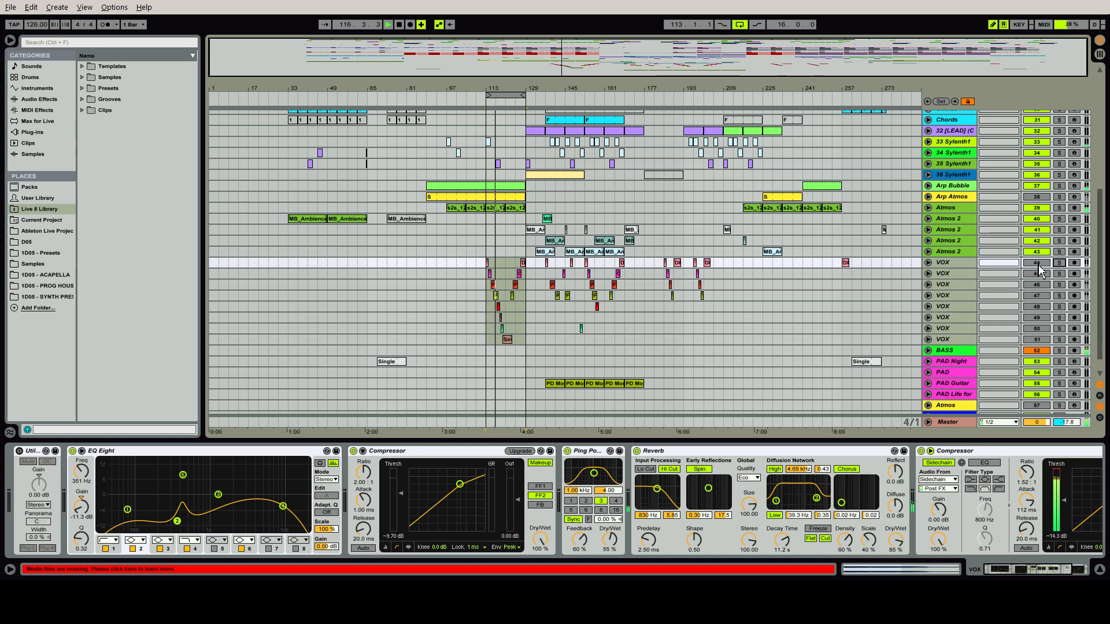
Compare the mix with all VOX tracks unmuted and muted, leaving them unmuted
left_click(1038, 265)
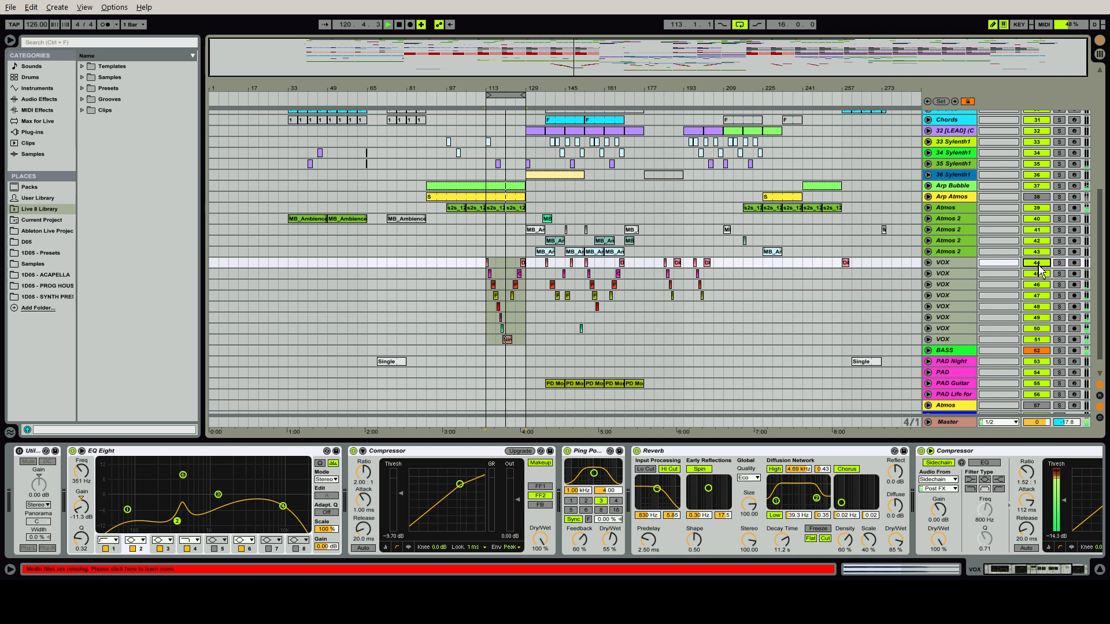
left_click(1038, 265)
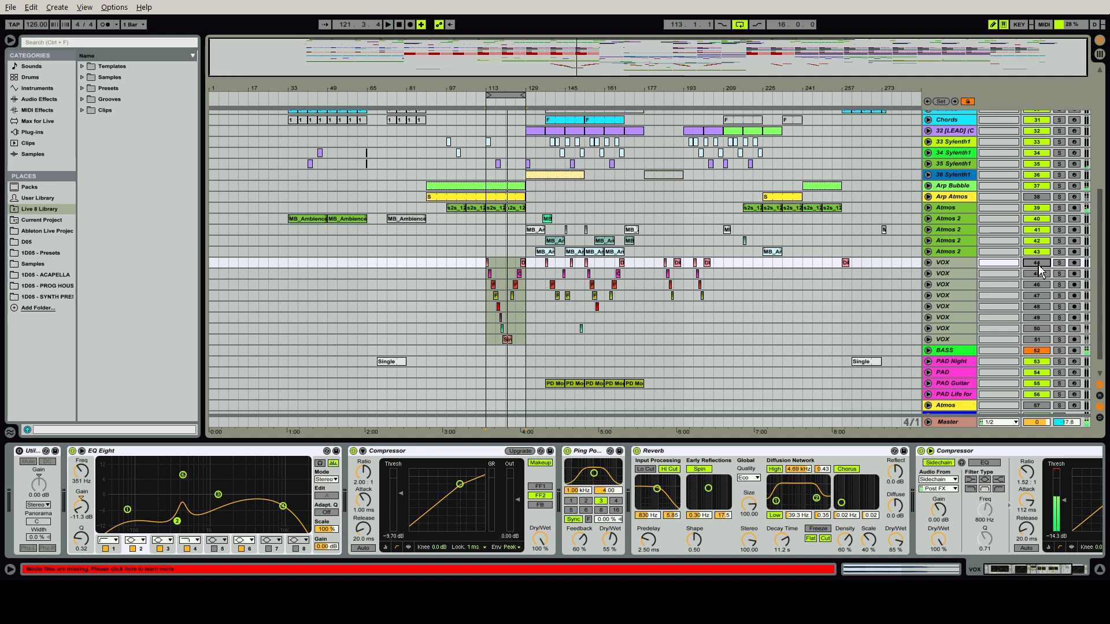
left_click(1038, 266)
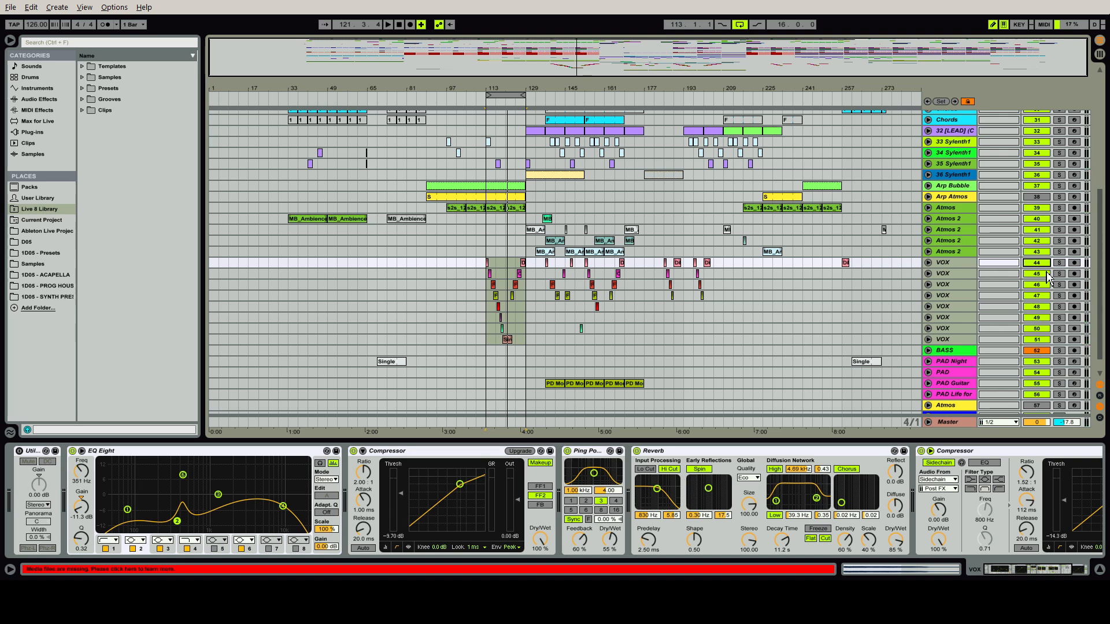
Hide the device chain to enlarge the arrangement, and select the Atmos track (39)
left_click_drag(1103, 284, 1106, 329)
key("ctrl+alt+l")
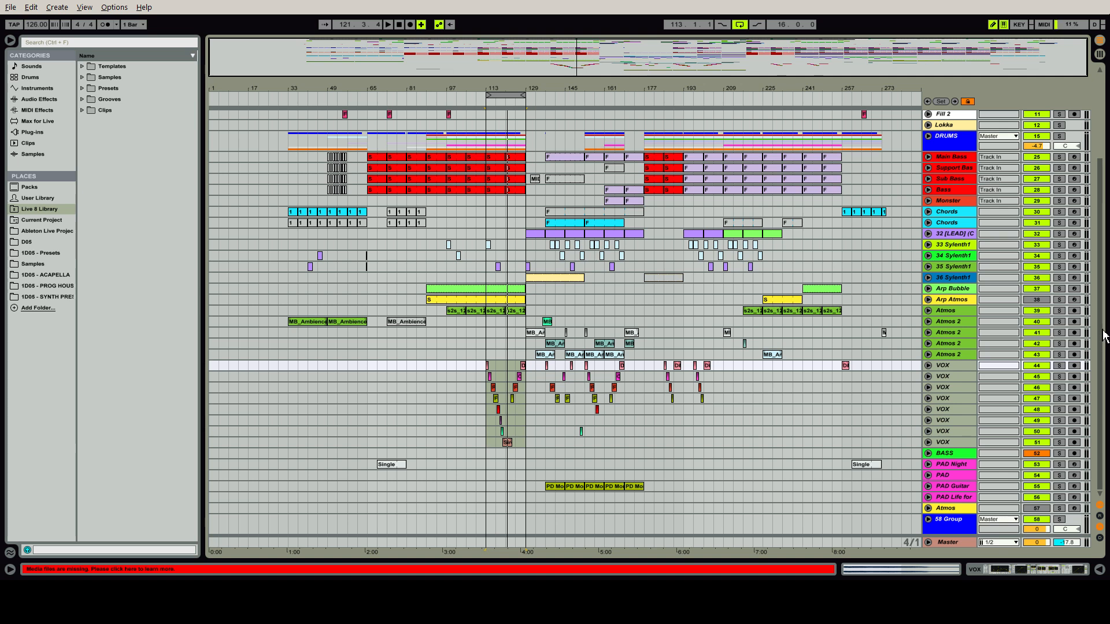
left_click_drag(1104, 335, 1108, 243)
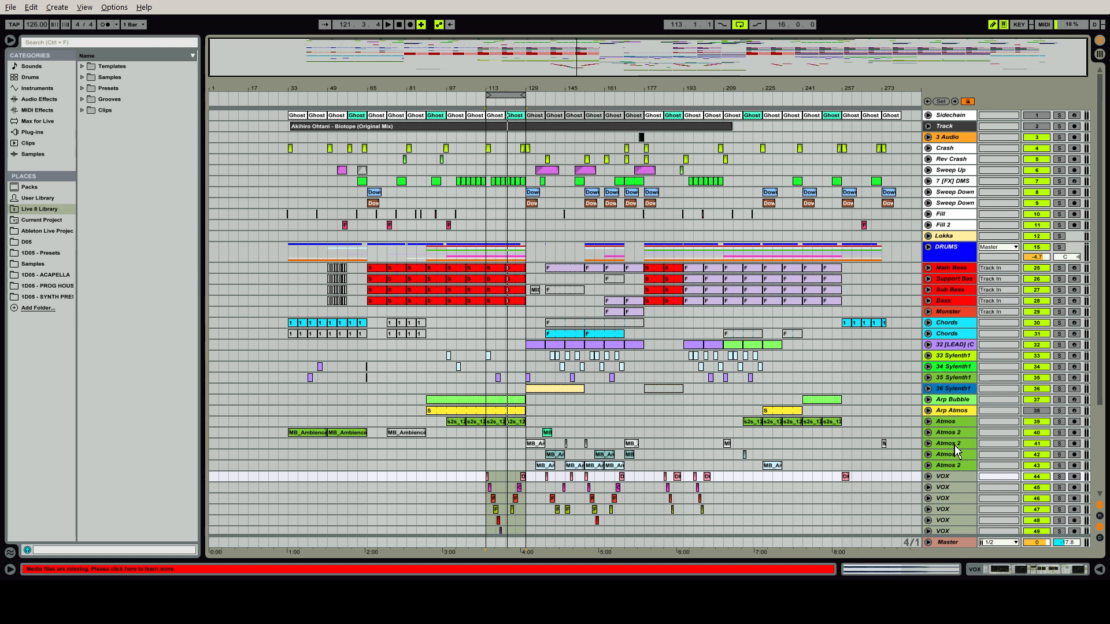
left_click(957, 423)
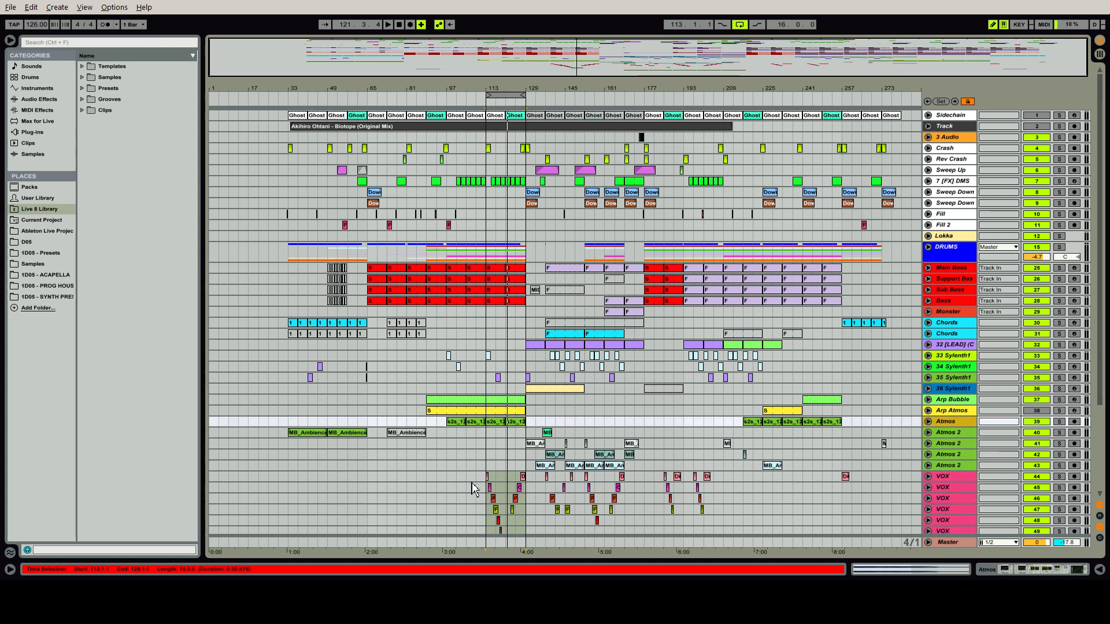
Play from the first VOX track's clip near bar 153, compare with all VOX tracks muted and unmuted, and select the last VOX track
left_click(586, 479)
key("space")
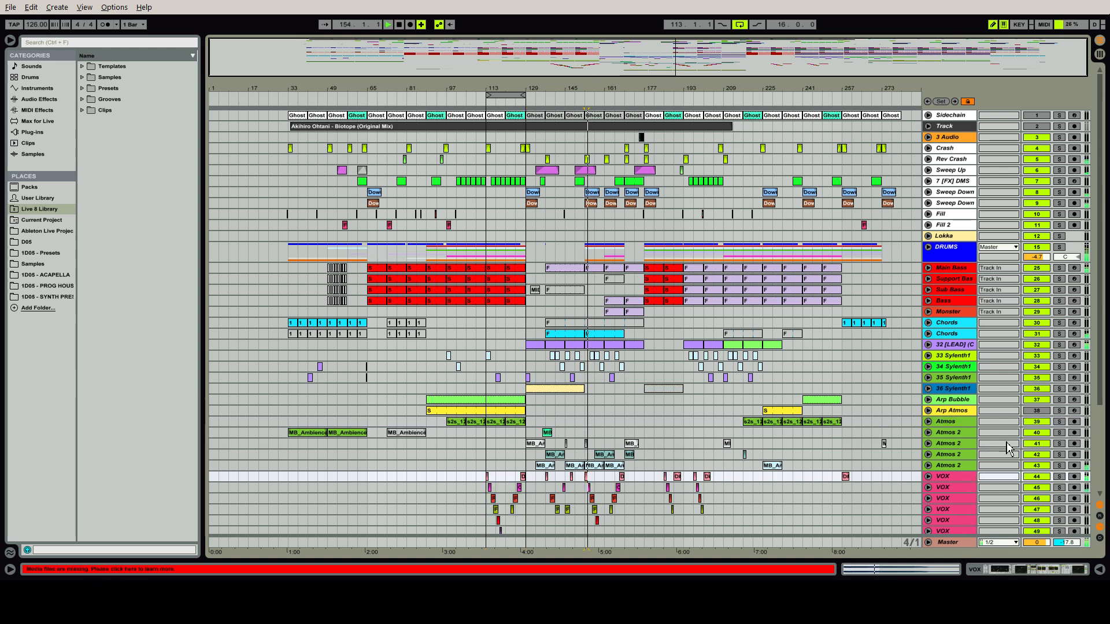
scroll(955, 361, "down", 5)
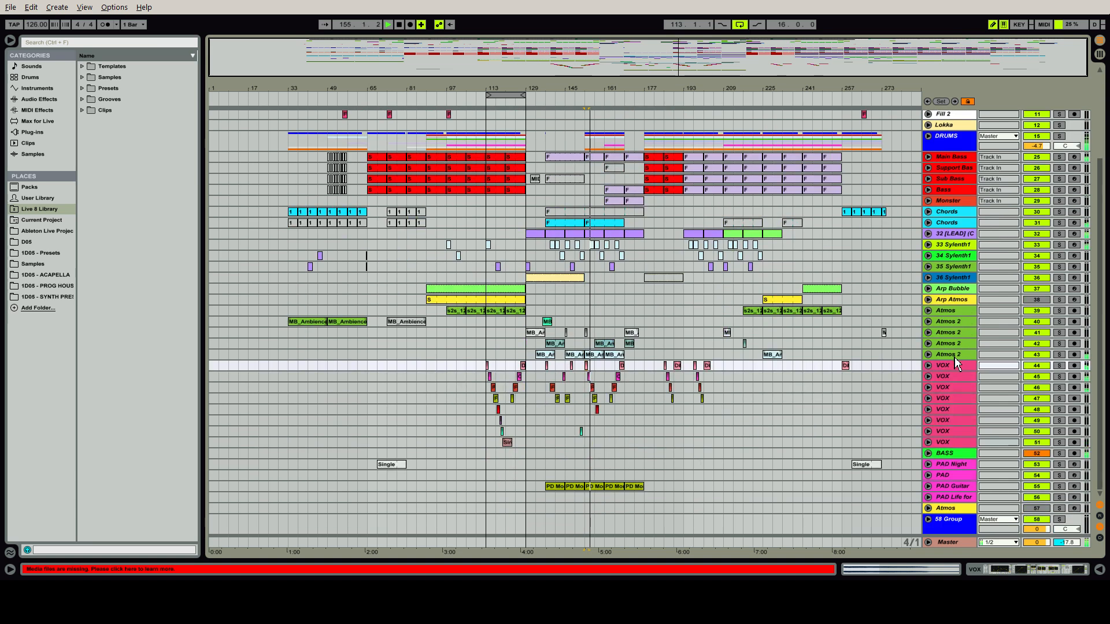
left_click(950, 442)
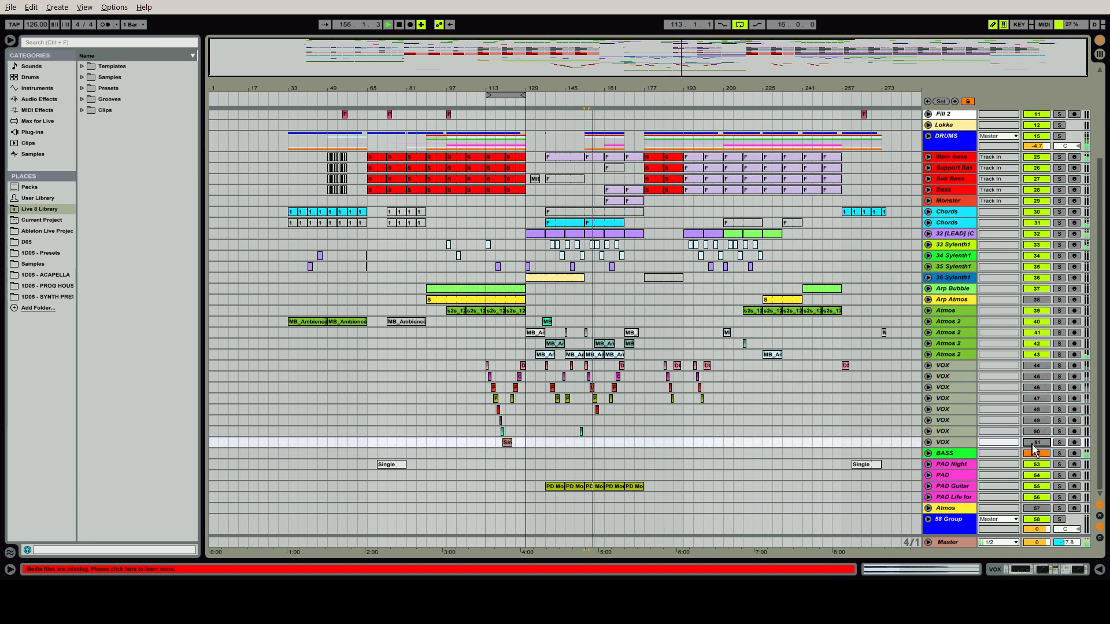
left_click(1032, 443)
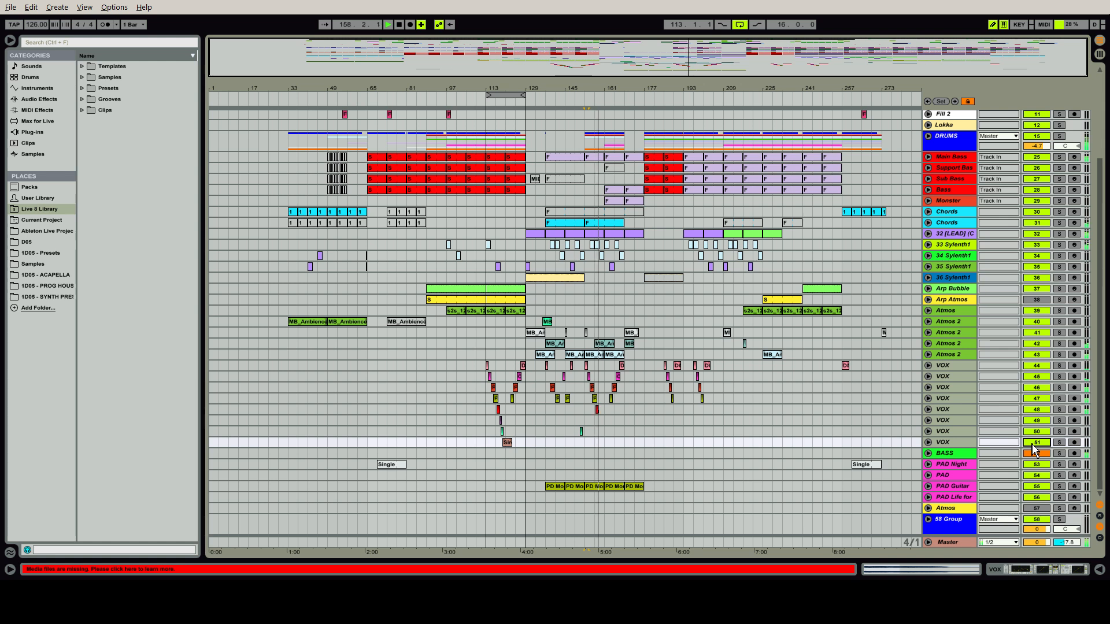
key("space")
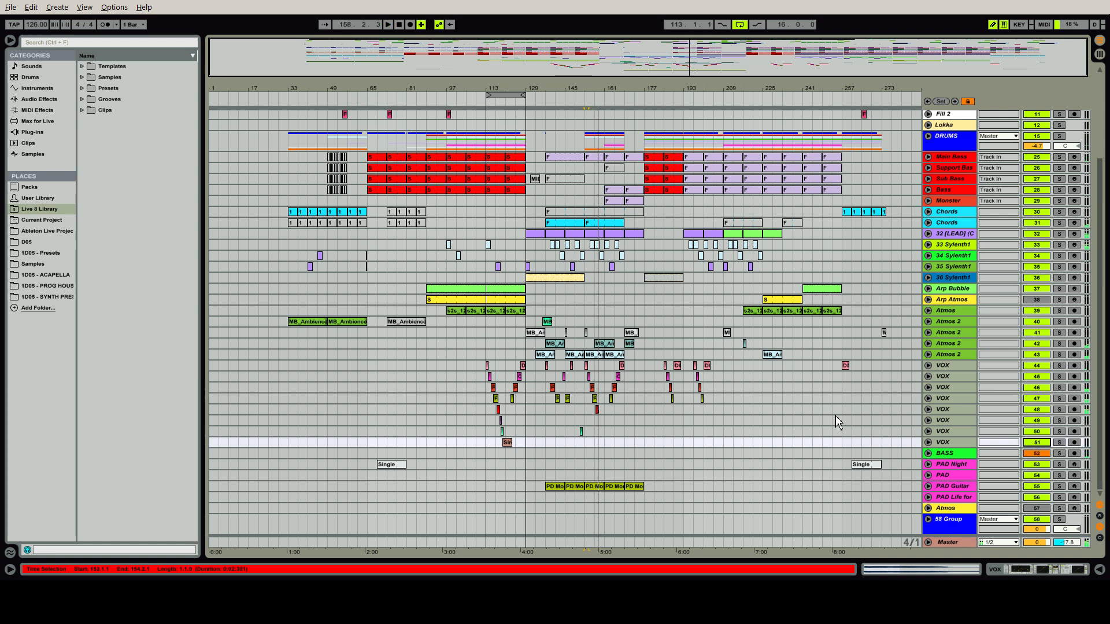
left_click(955, 443)
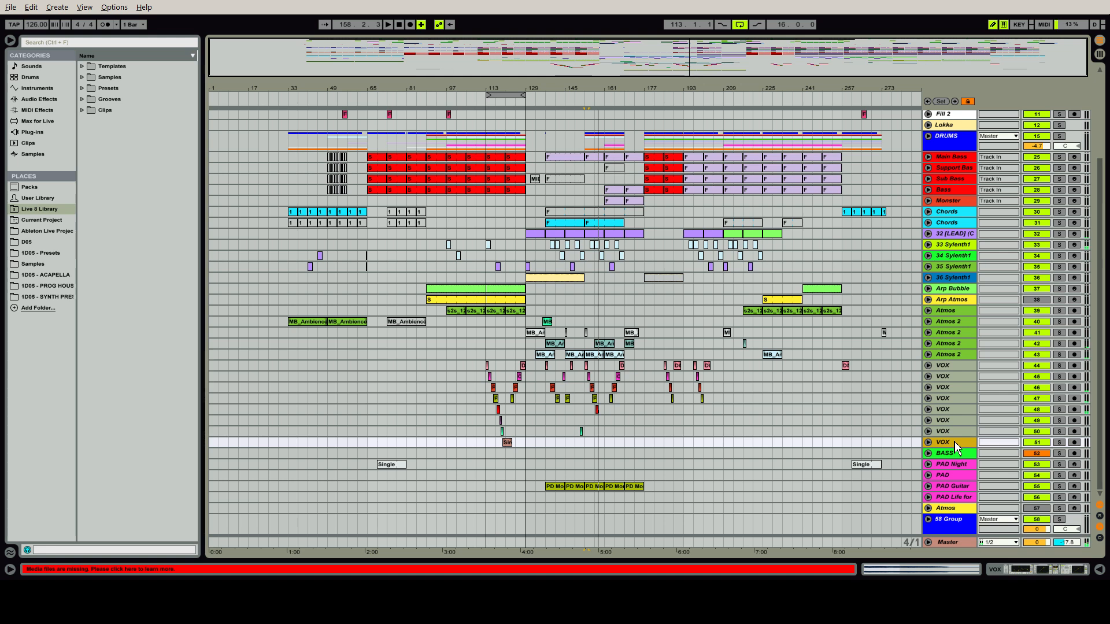
Show the Master track's device chain, and bypass and select the D Vintage Mastering rack
scroll(1100, 312, "up", 5)
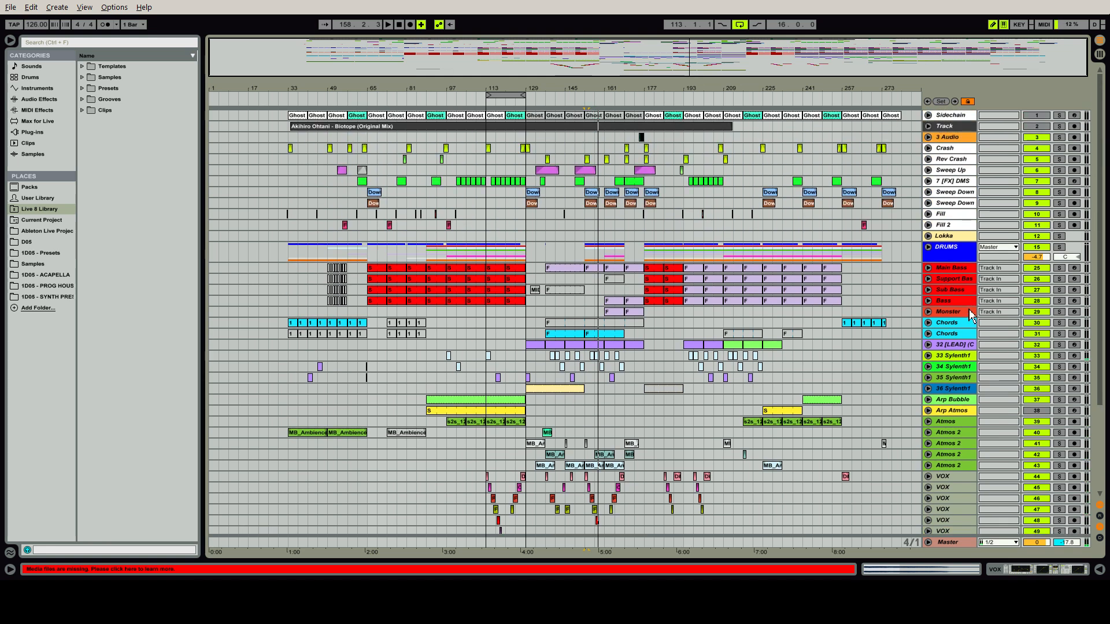
left_click(950, 545)
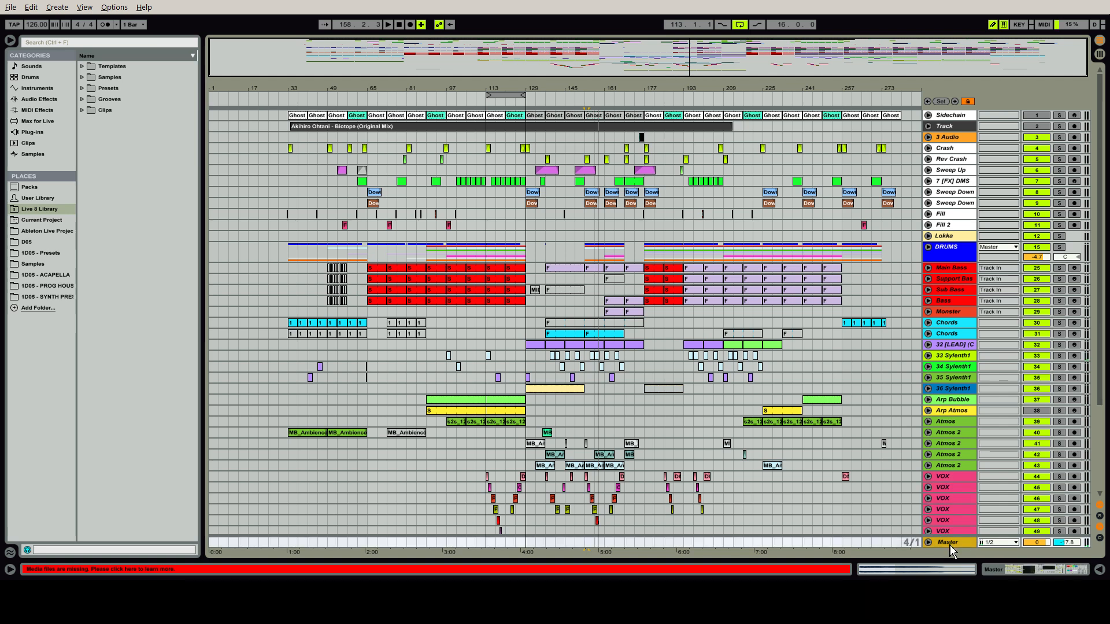
double_click(949, 547)
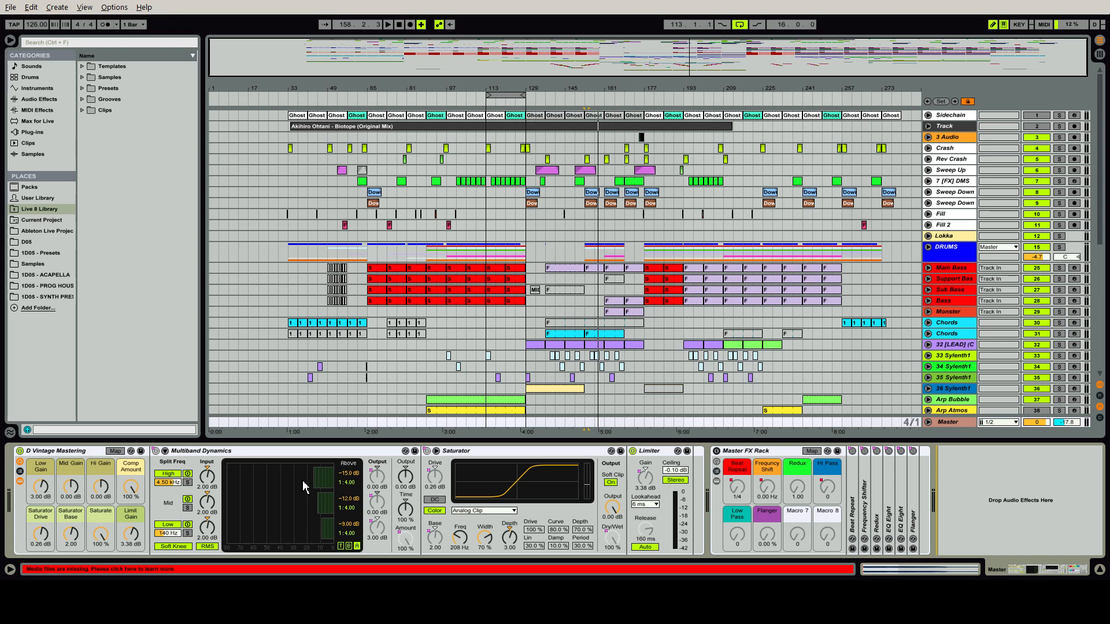
left_click(20, 452)
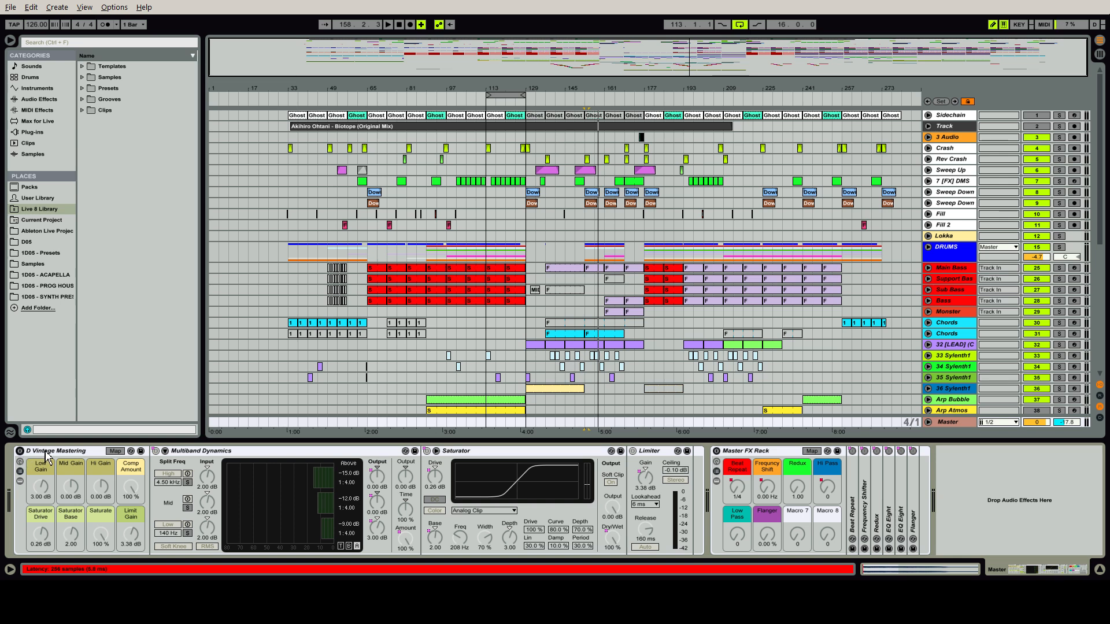
left_click(47, 454)
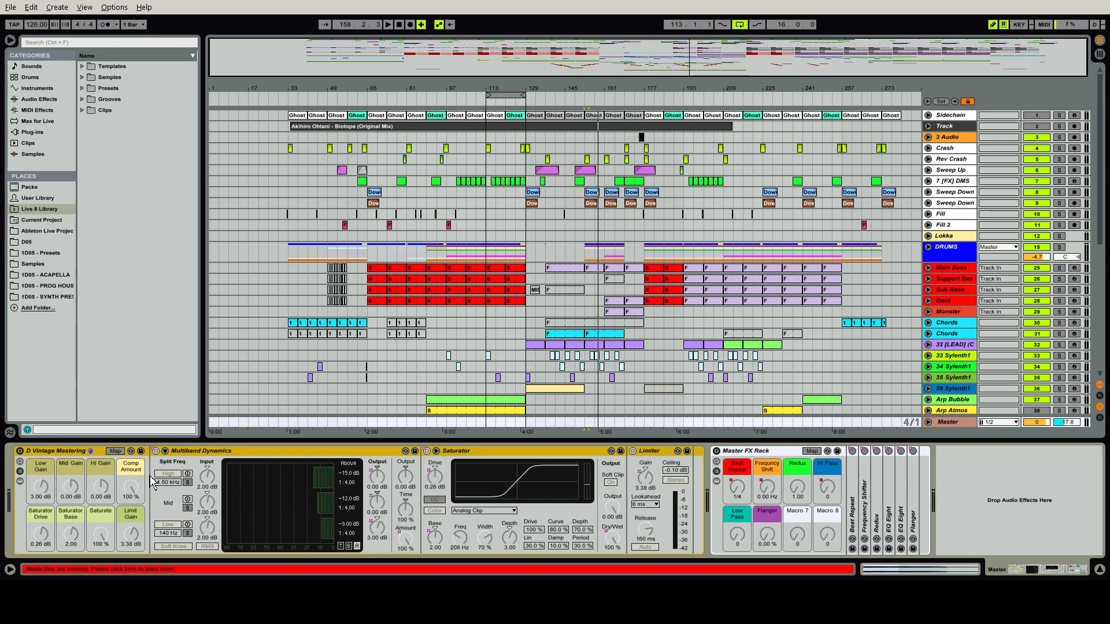
Play from near bar 174 with the mastering rack bypassed, repeatedly resetting the Master peak level in Session View, and stop playback
left_click(636, 103)
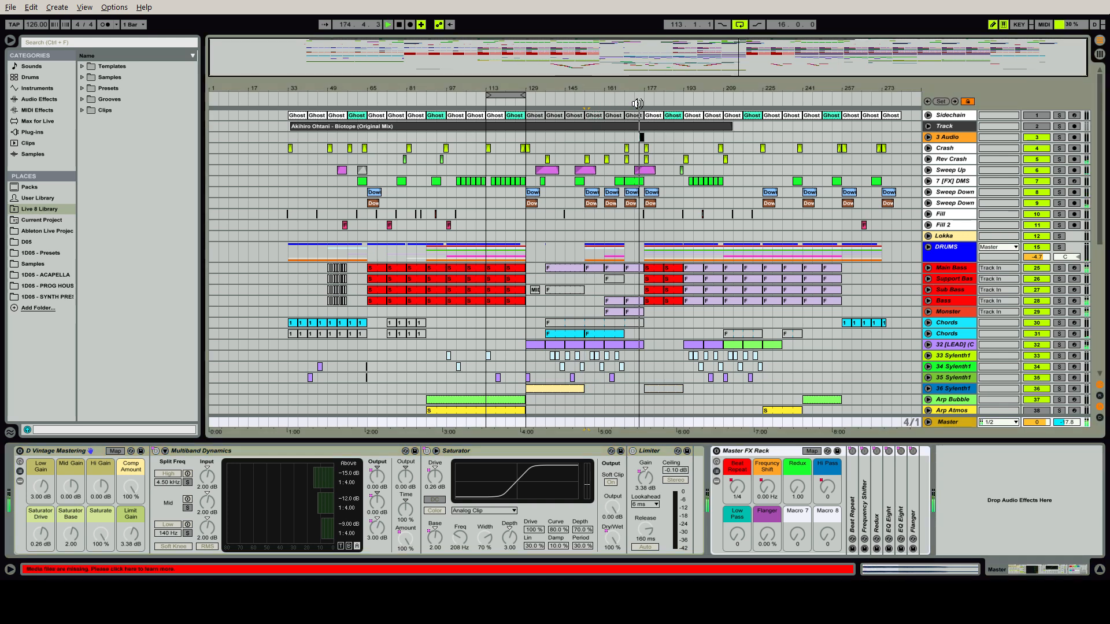
key("Tab")
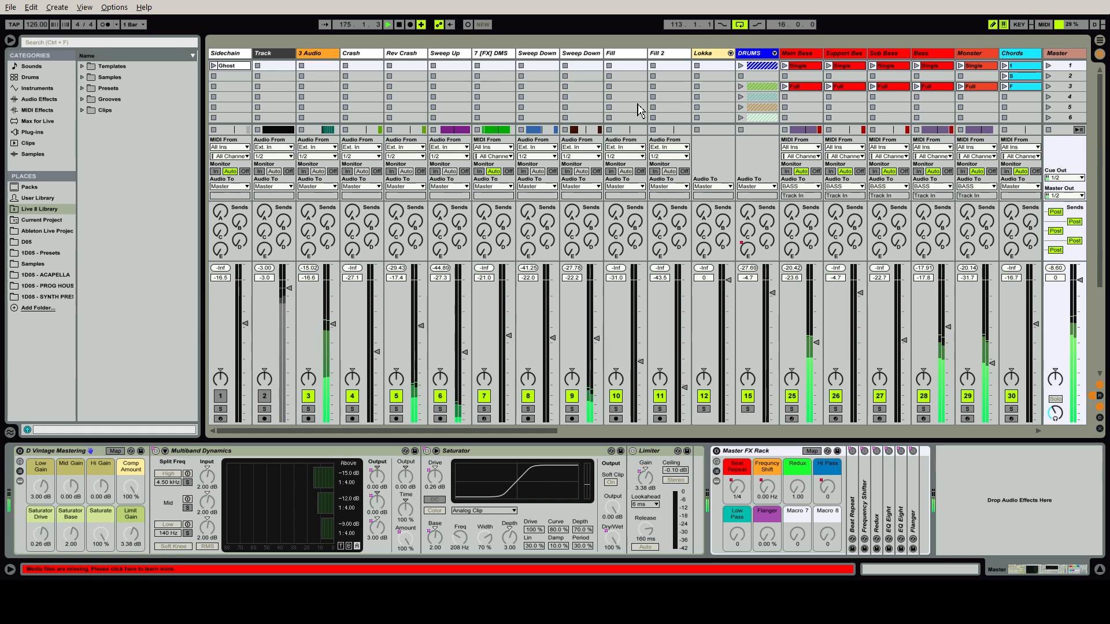
left_click(1063, 269)
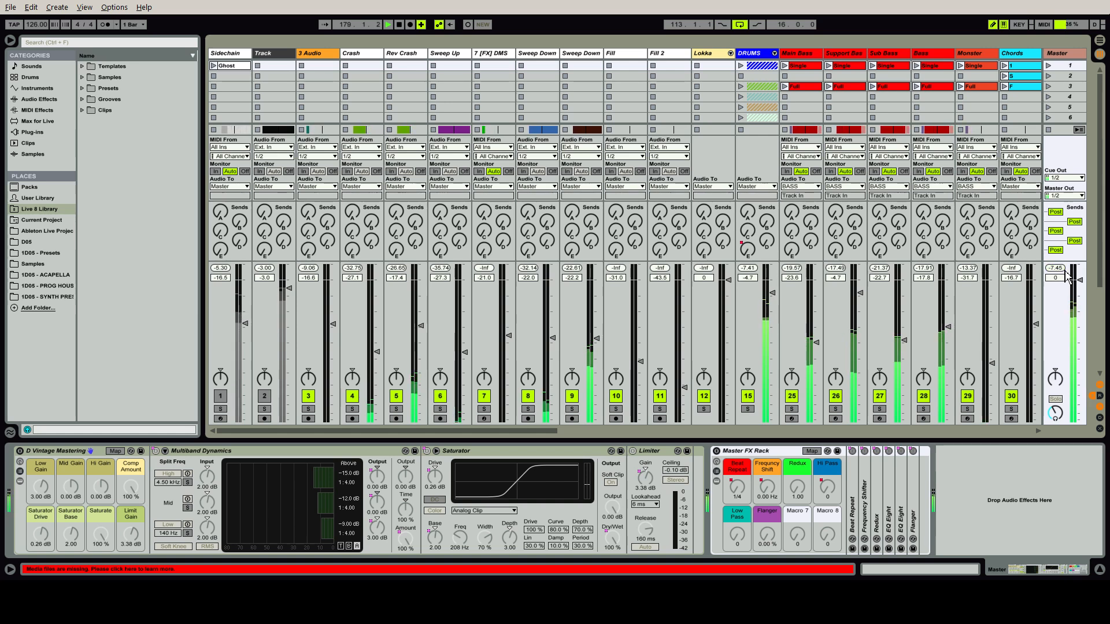
left_click(1063, 269)
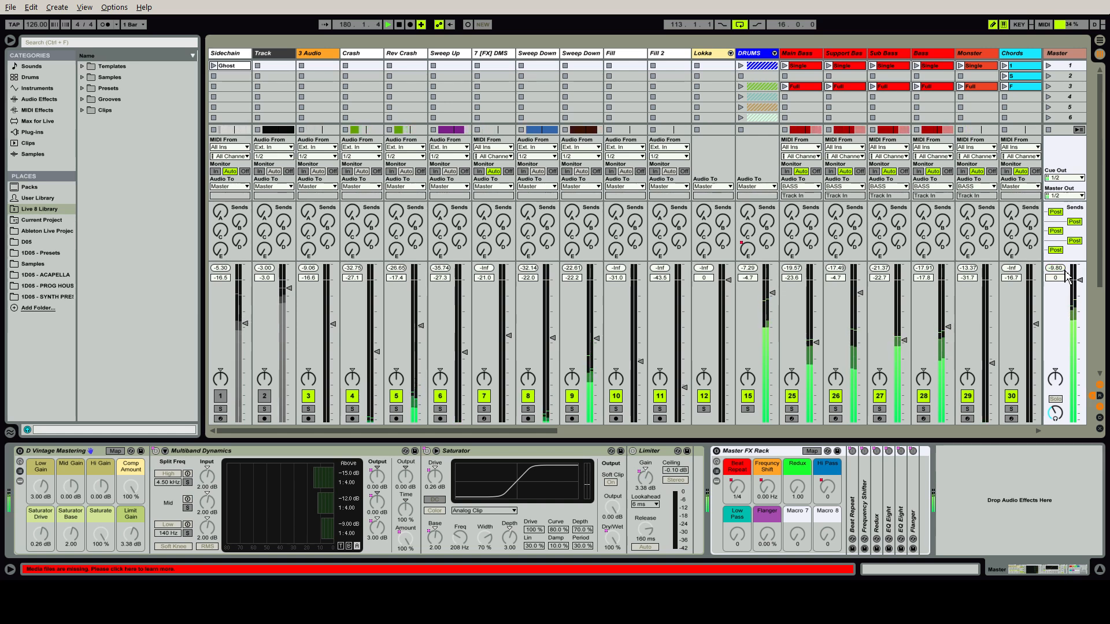
left_click(1063, 269)
key("space")
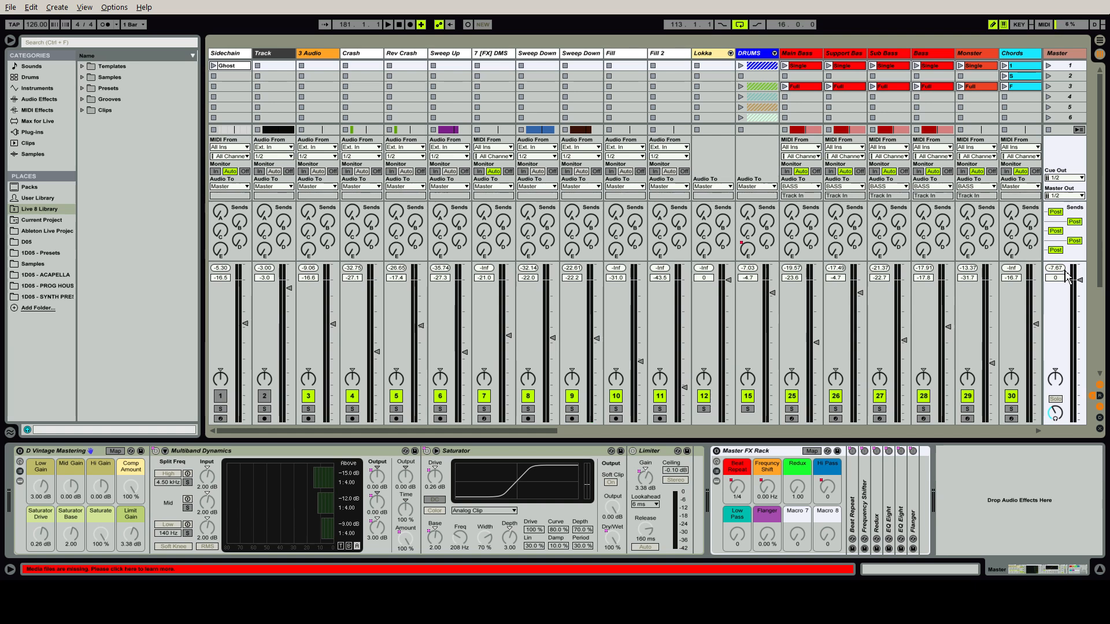
Re-enable the D Vintage Mastering rack and play the arrangement from near bar 174 to hear the mastered sound
left_click(20, 451)
key("Tab")
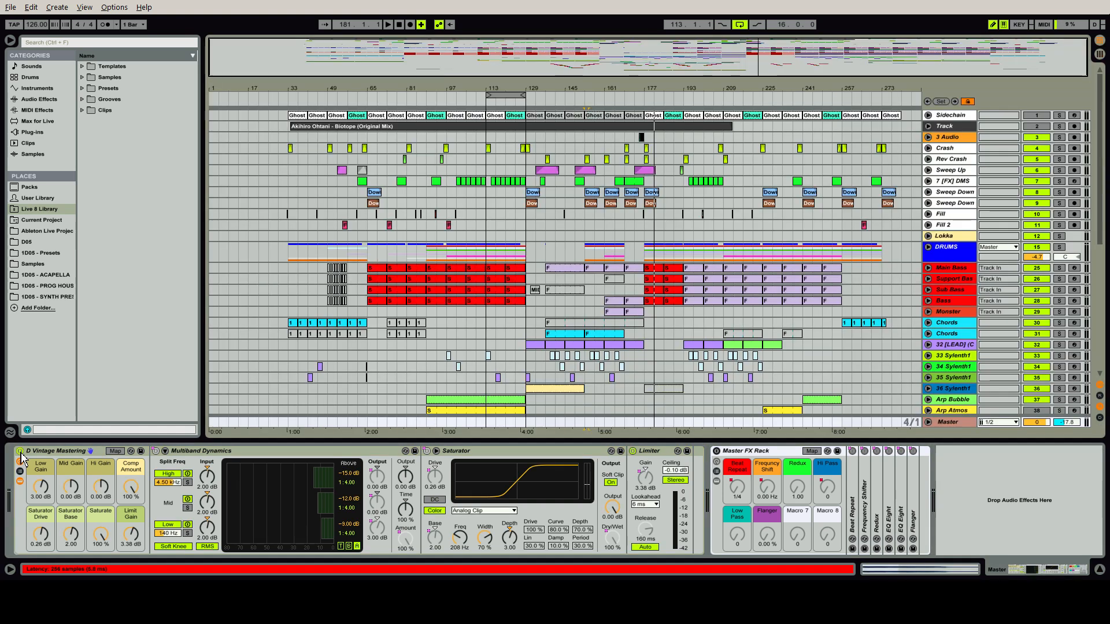
left_click(635, 100)
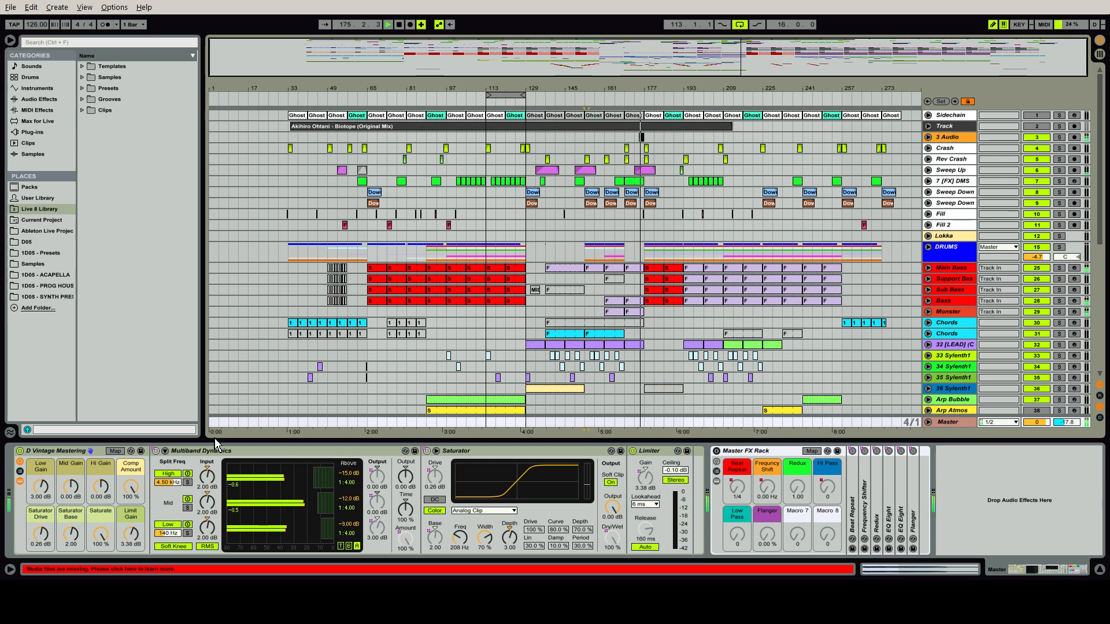
left_click(21, 460)
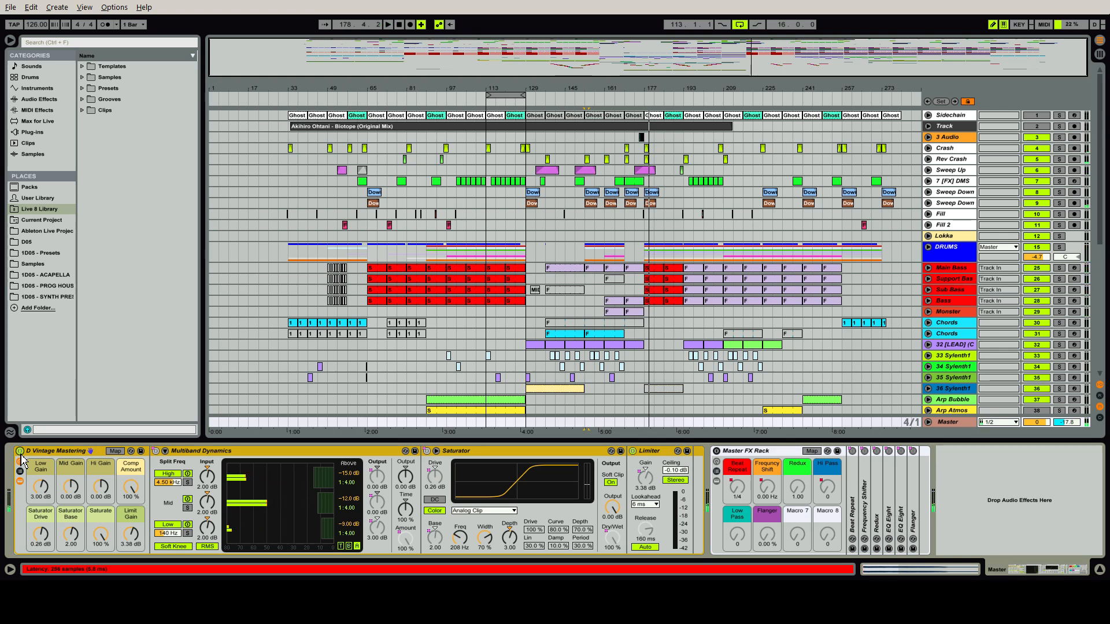
Select the Master FX Rack and unfold the Master track to display its Beat Repeat automation
left_click(776, 455)
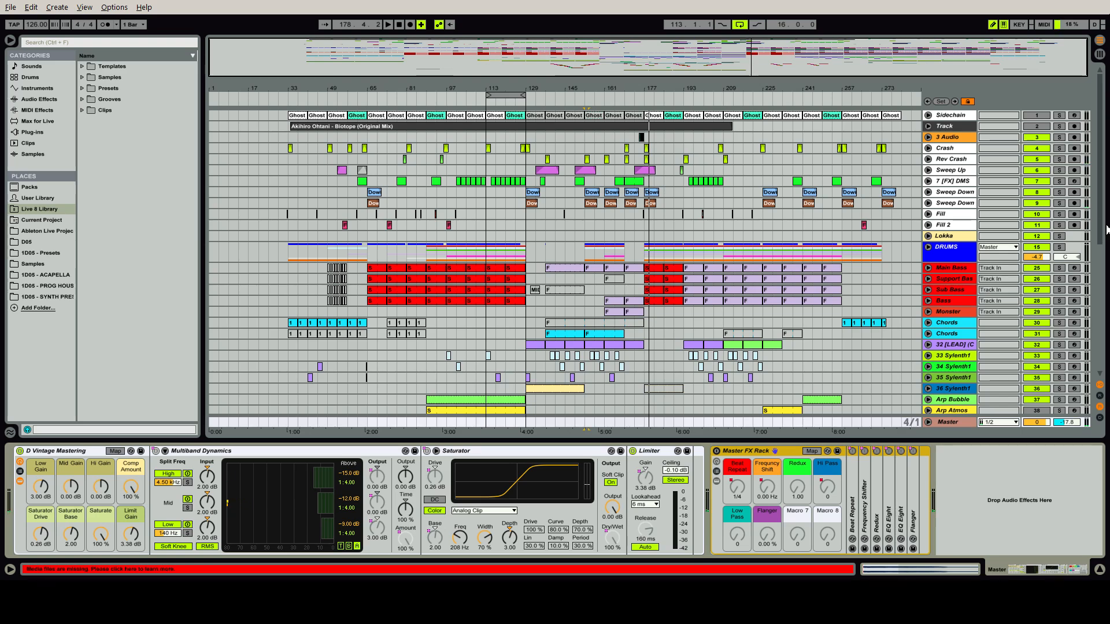
left_click_drag(1100, 220, 1103, 332)
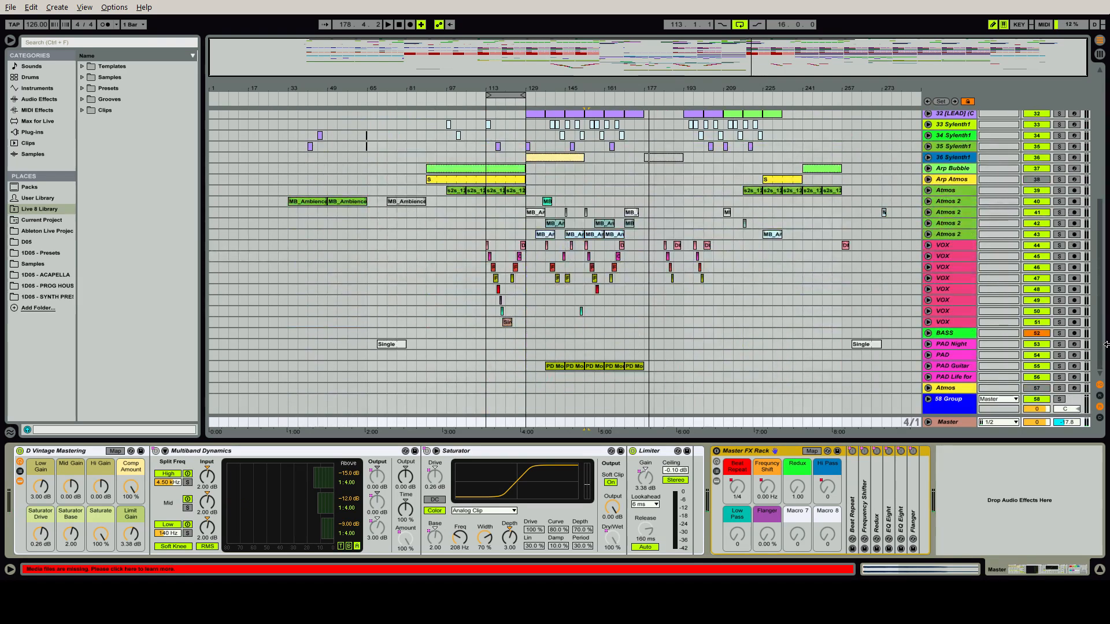
left_click(746, 491)
left_click(929, 422)
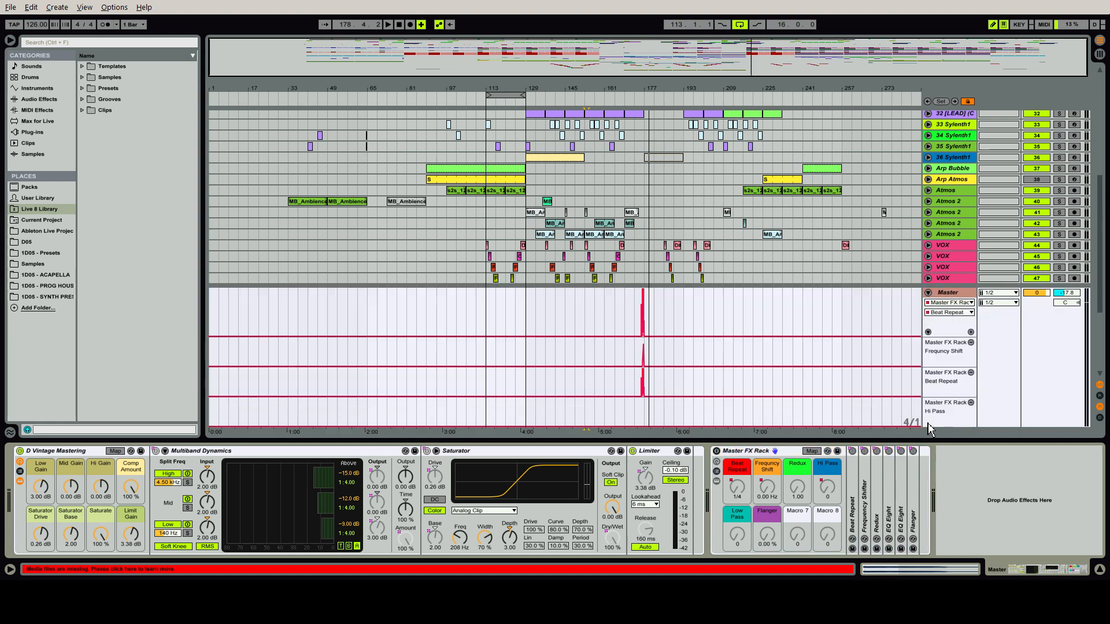
Turn on the Master FX Rack, play the transition from near bar 174 while examining its automation up close, and stop playback
left_click(716, 451)
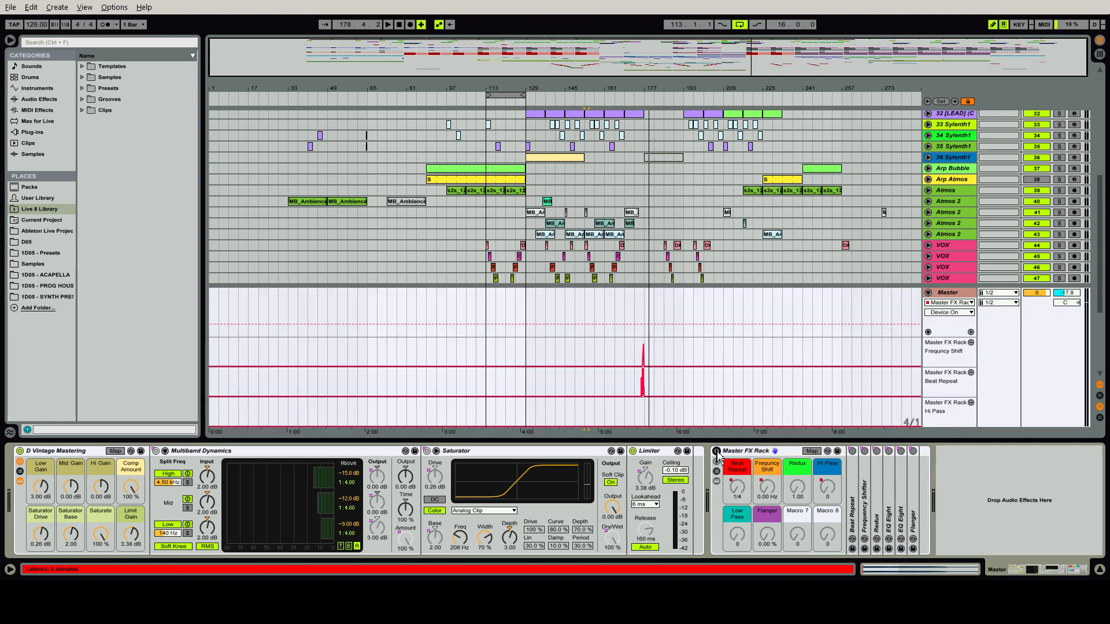
left_click(638, 103)
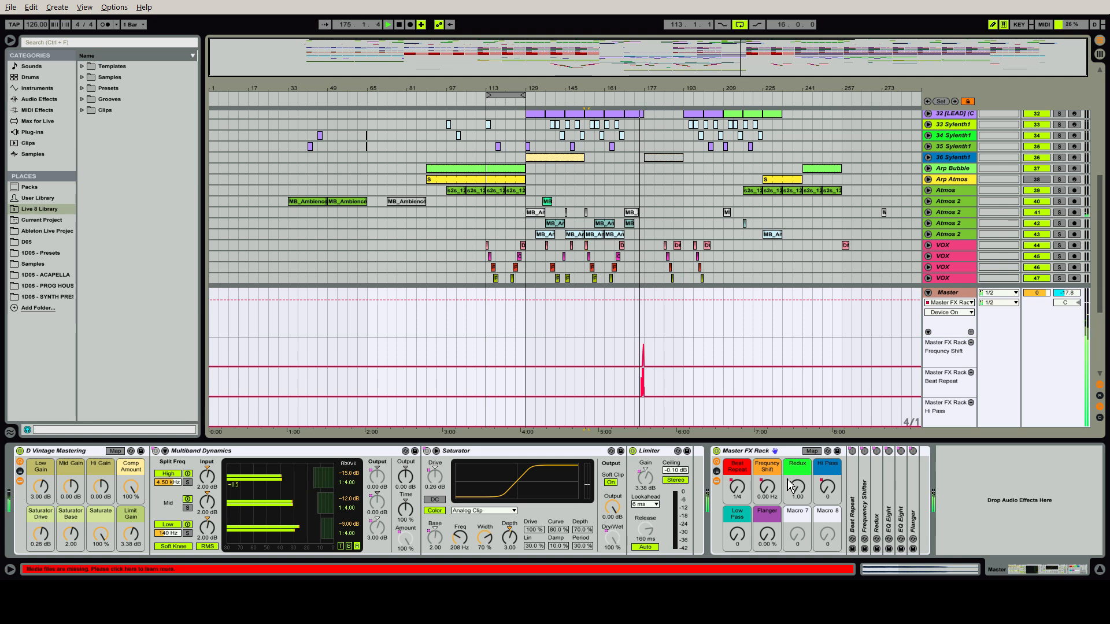
left_click_drag(752, 49, 752, 55)
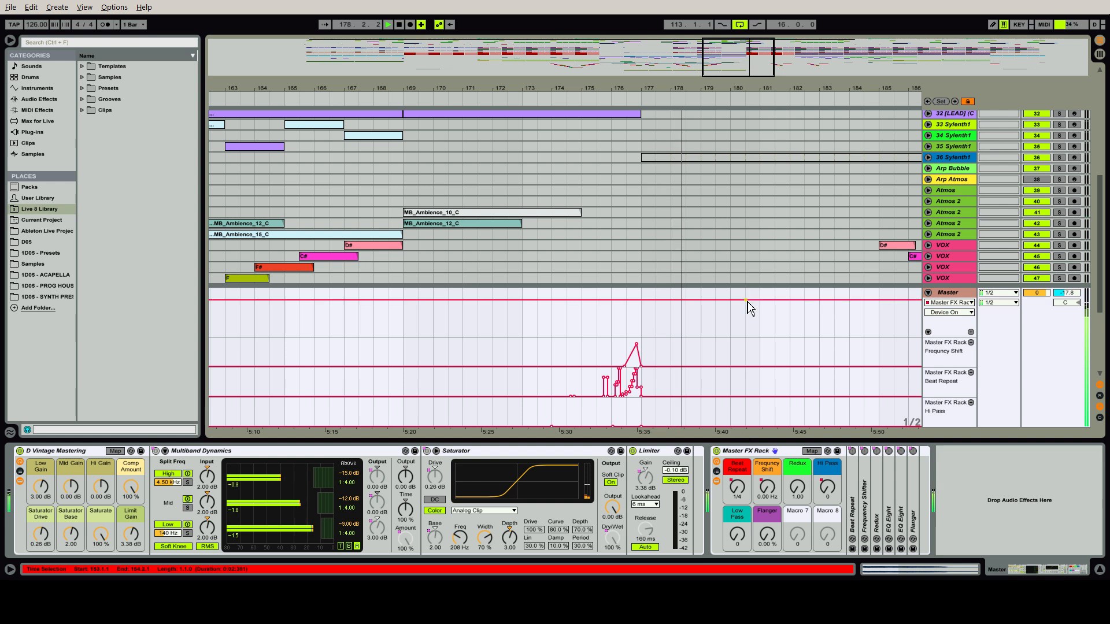
key("space")
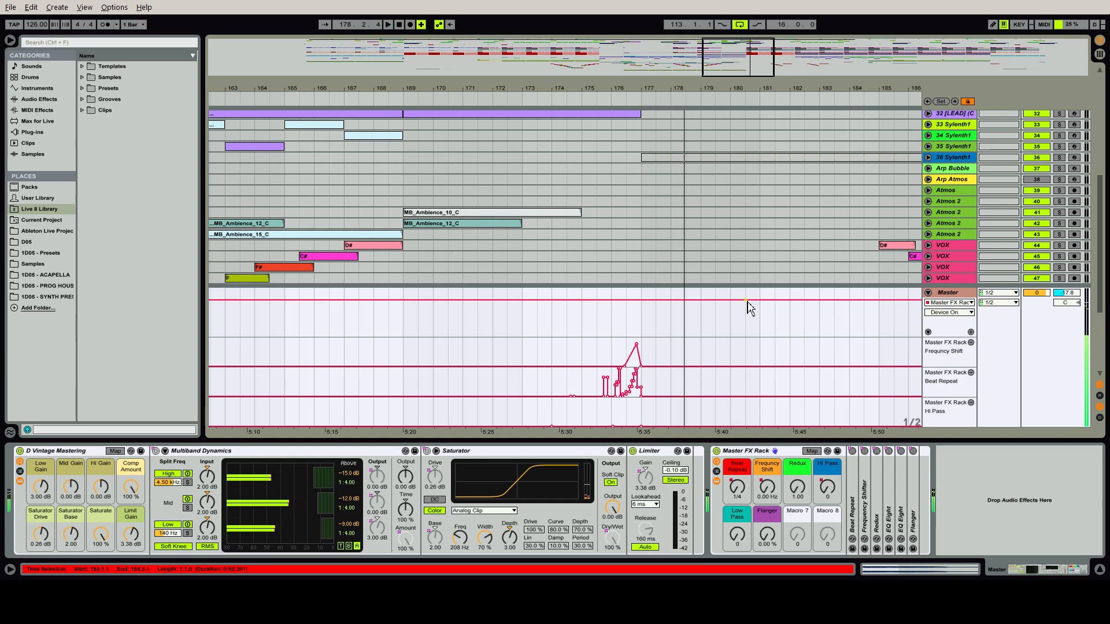
Turn off the Master FX Rack, fold the Master track, and hide the device chain
left_click(717, 451)
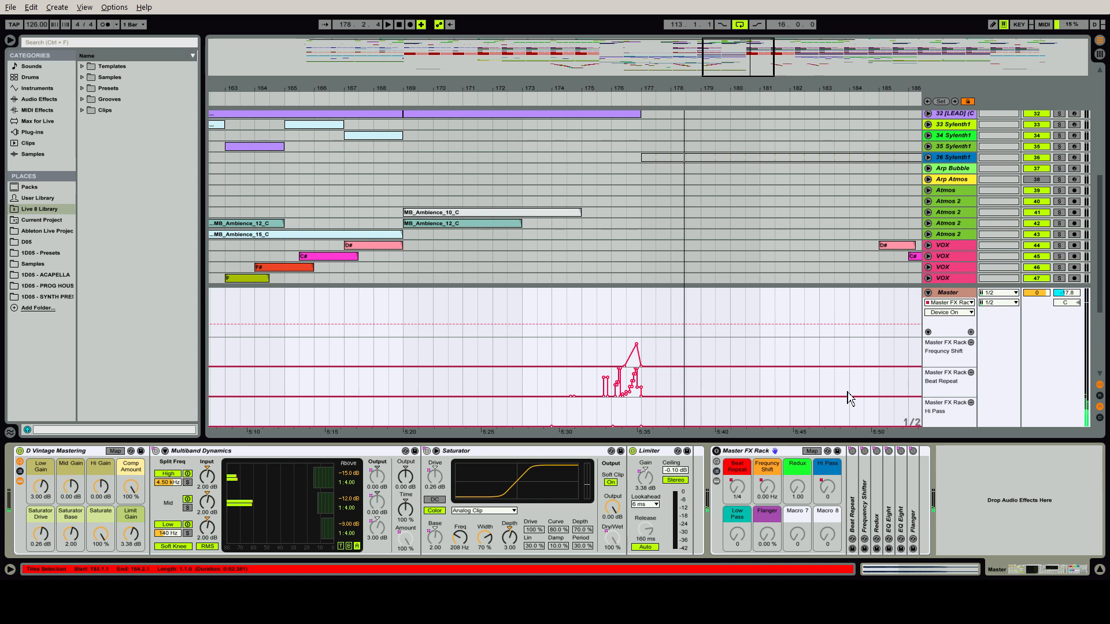
left_click(927, 292)
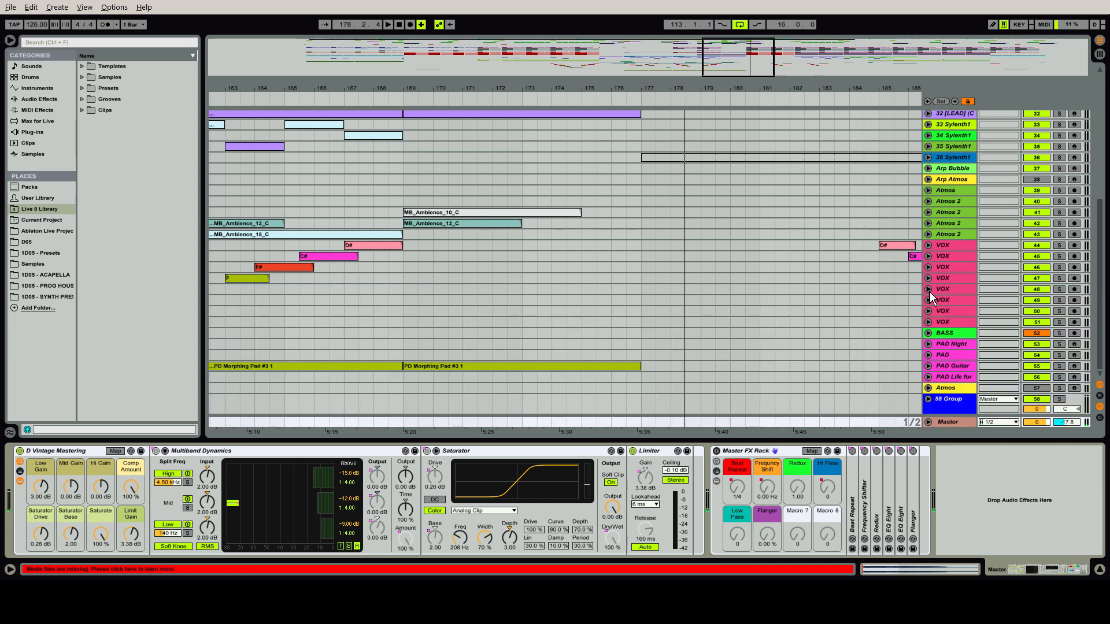
key("ctrl+alt+l")
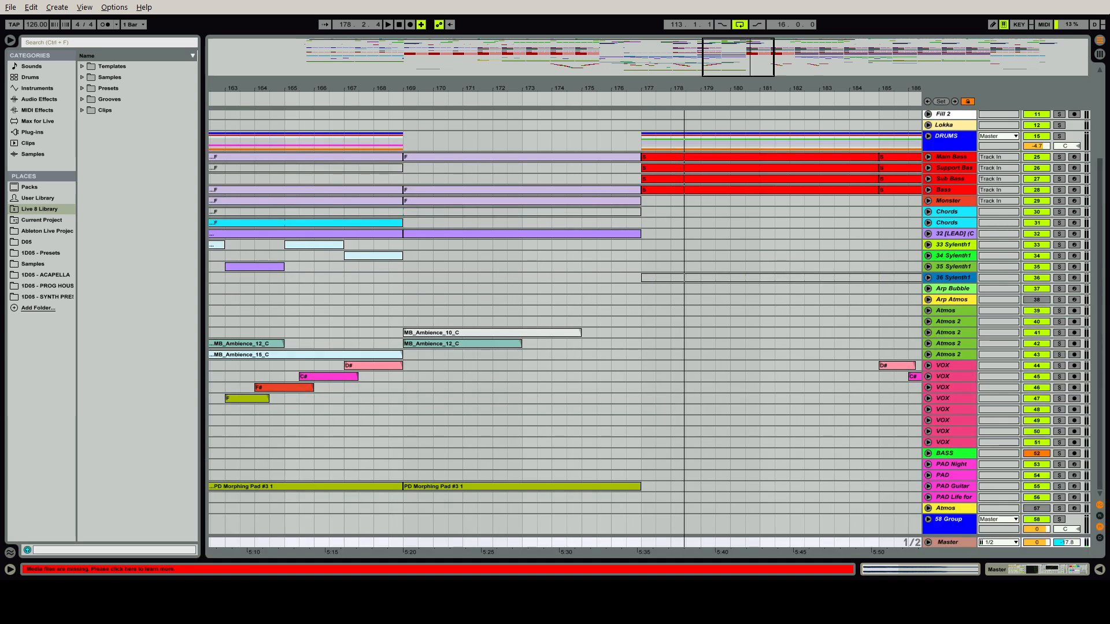